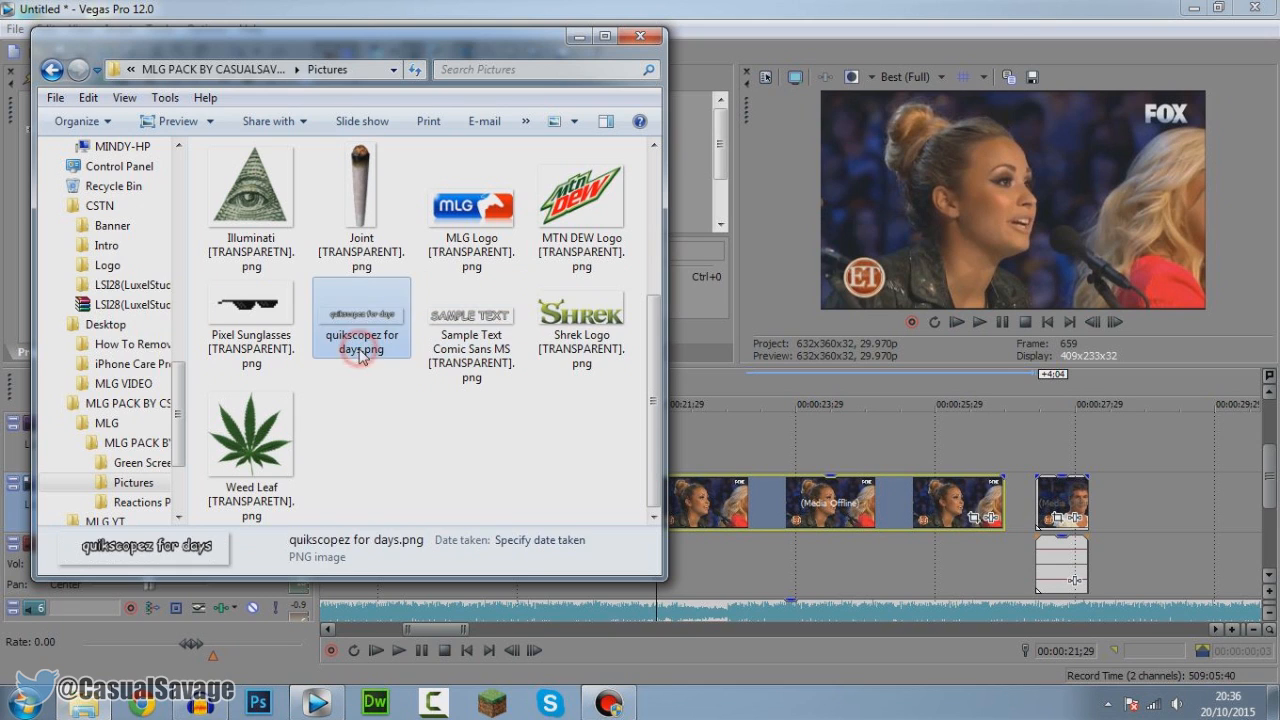
Step: Insert a new empty video track directly above the track holding the GIRL.jpg image
{"action": "scroll", "coordinate": [490, 265], "scroll_direction": "up", "scroll_amount": 3}
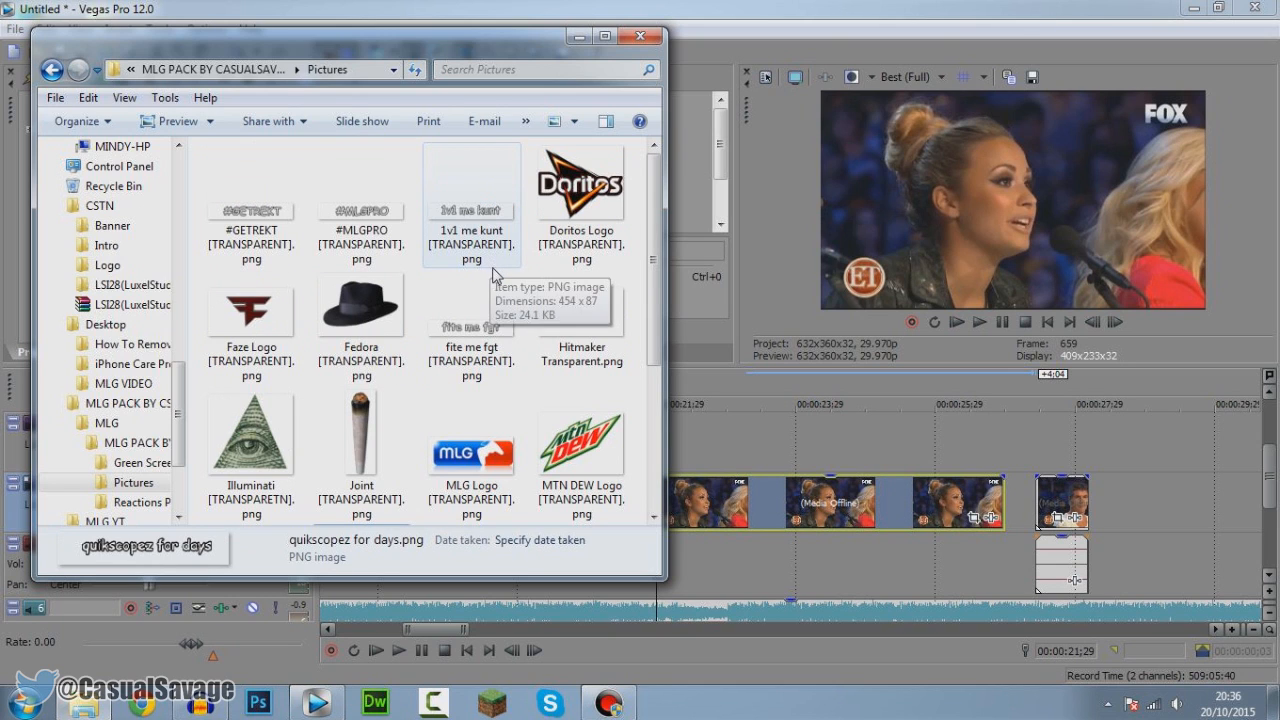
{"action": "left_click", "coordinate": [717, 518]}
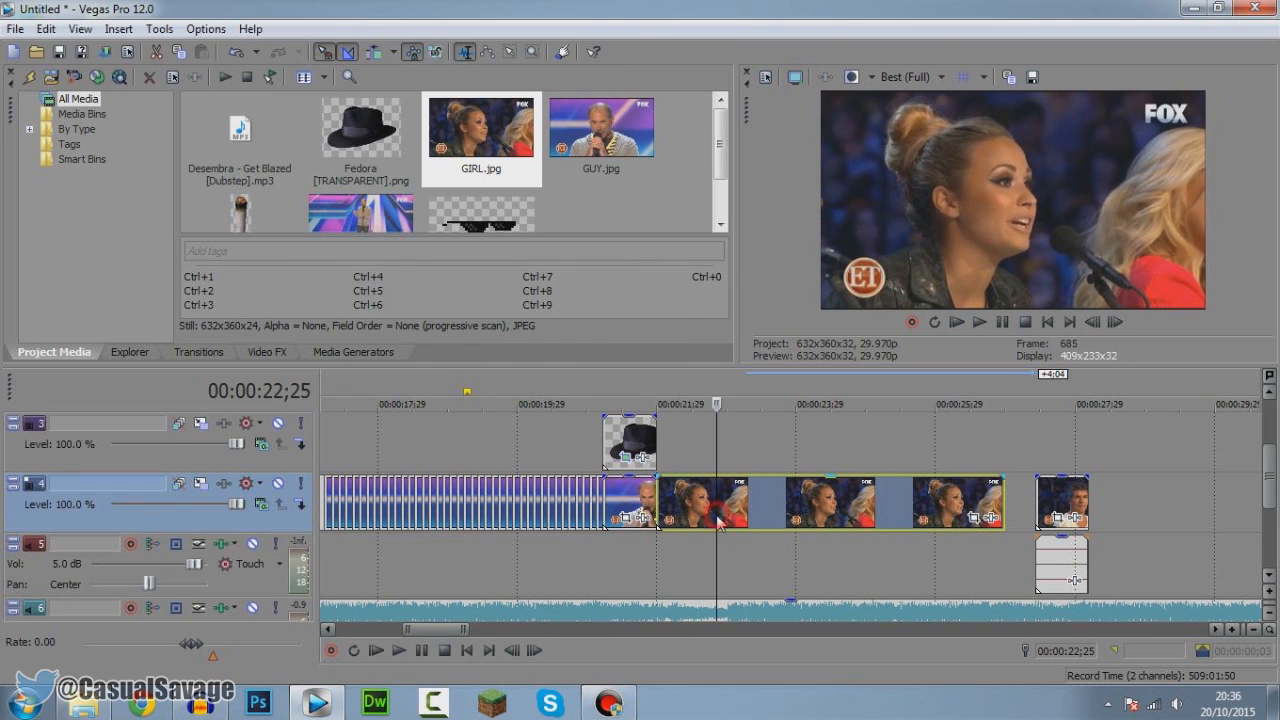
{"action": "right_click", "coordinate": [289, 518]}
{"action": "left_click", "coordinate": [381, 280]}
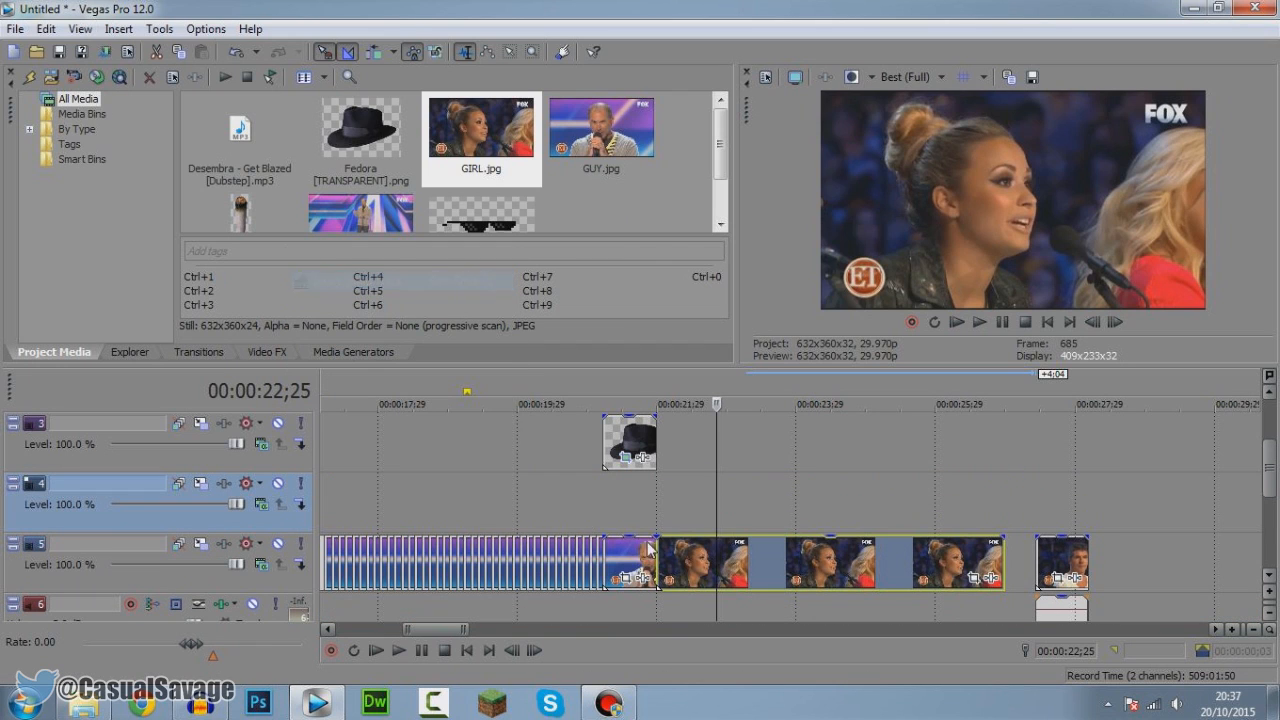
Step: Place #GETREKT [TRANSPARENT].png from the Pictures folder on the new track, starting at 00:00:21;29 and spanning the GIRL.jpg clip
{"action": "left_click", "coordinate": [655, 507]}
{"action": "mouse_move", "coordinate": [1275, 497]}
{"action": "left_mouse_down"}
{"action": "mouse_move", "coordinate": [1272, 545]}
{"action": "mouse_move", "coordinate": [1277, 488]}
{"action": "left_mouse_up"}
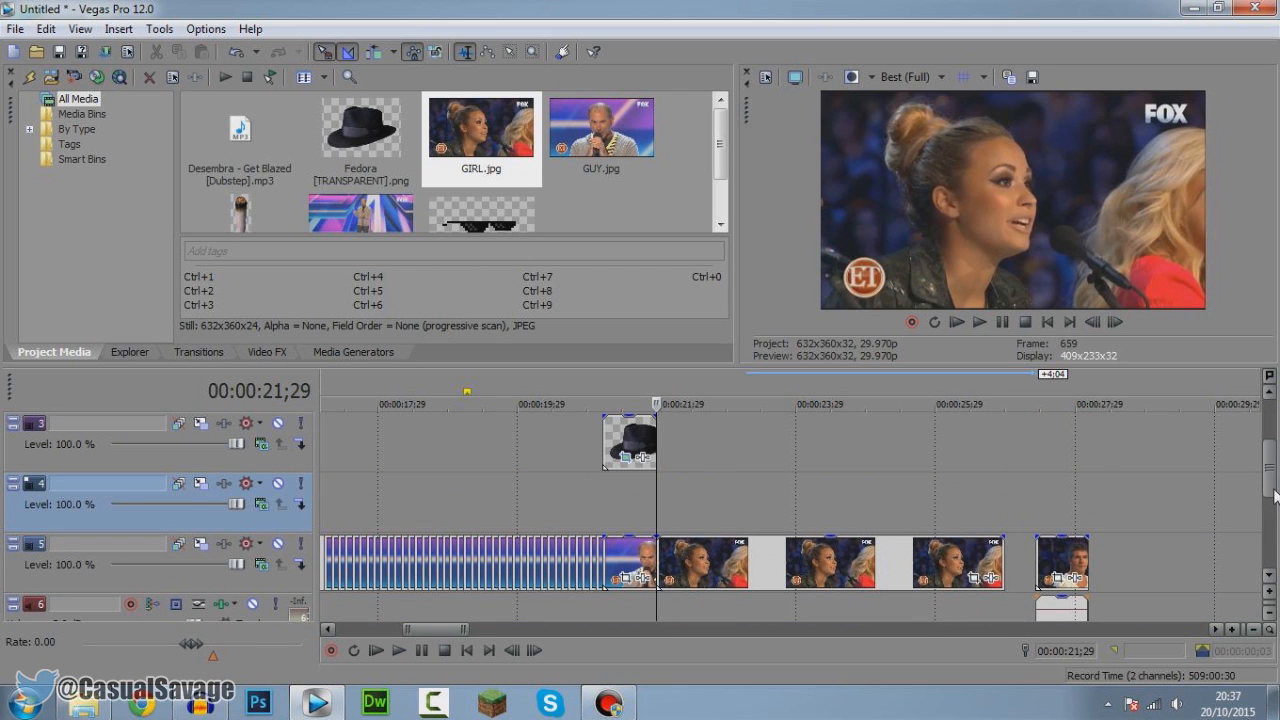
{"action": "left_click", "coordinate": [84, 703]}
{"action": "left_click", "coordinate": [290, 245]}
{"action": "left_click_drag", "start_coordinate": [268, 218], "coordinate": [866, 521]}
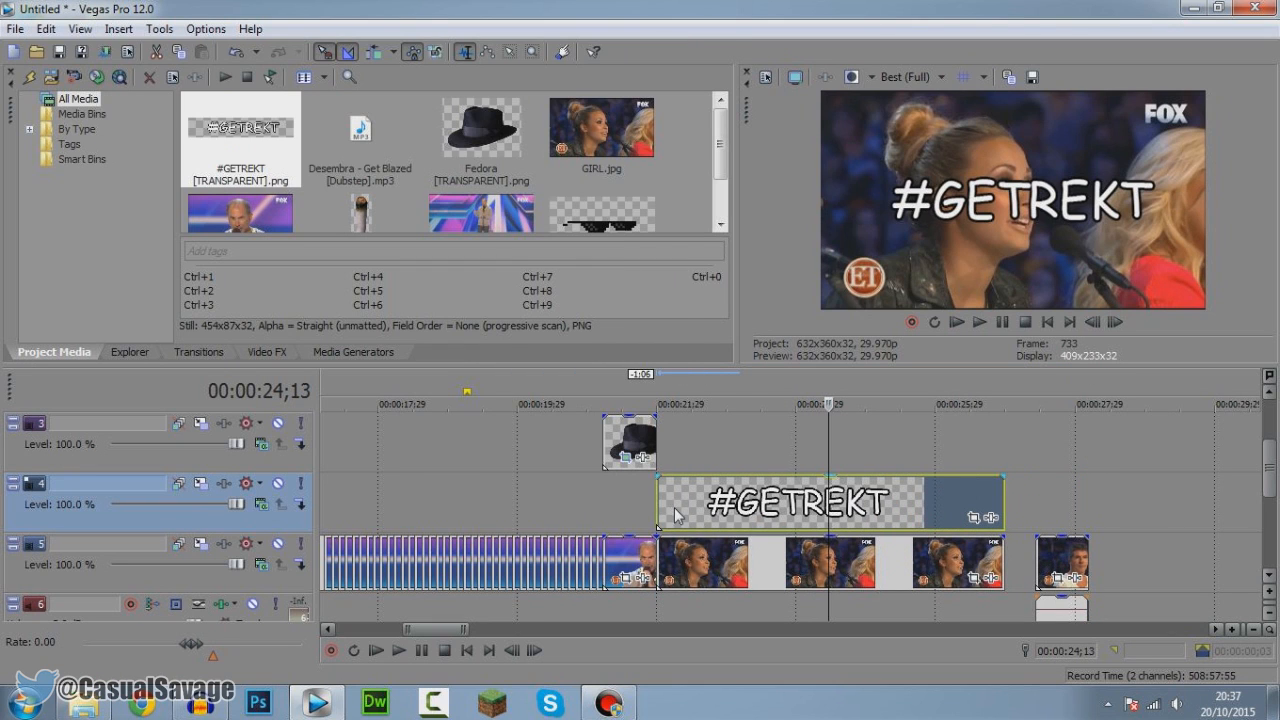
{"action": "left_click", "coordinate": [660, 511]}
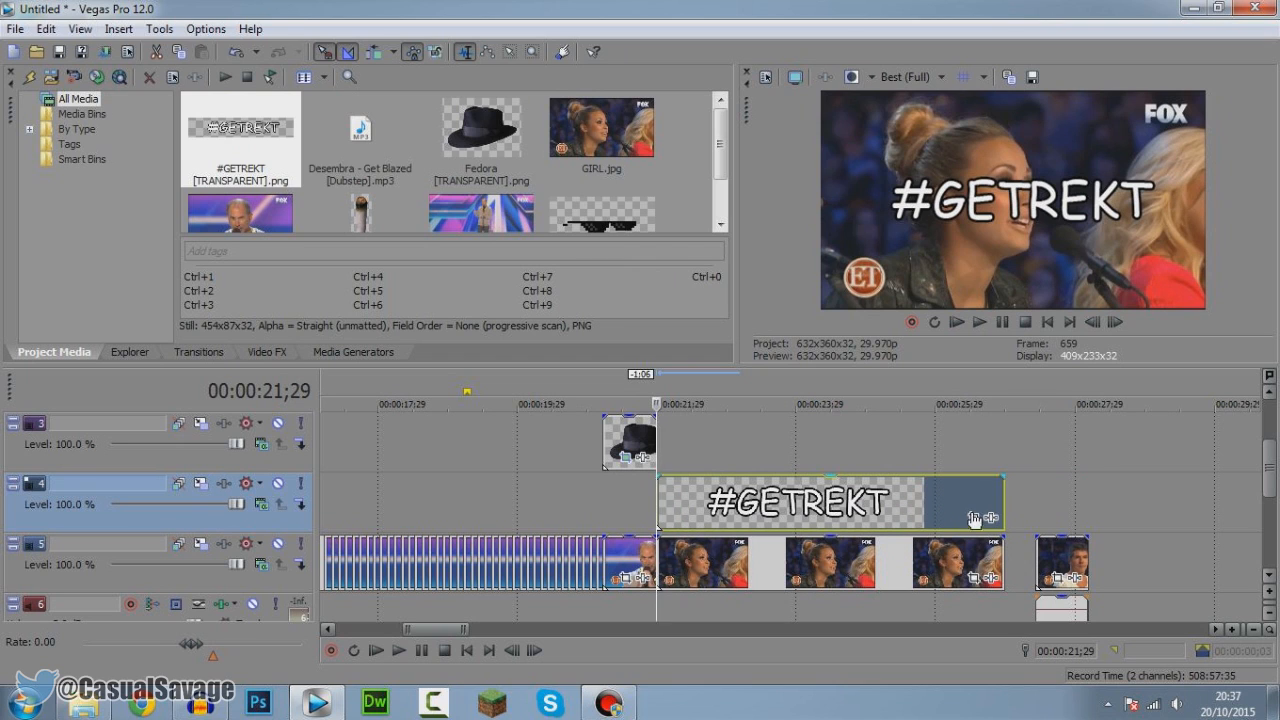
Step: Use Track Motion to move the #GETREKT caption to about X -75, Y -123 and enlarge it to about 647 by 368
{"action": "left_click", "coordinate": [201, 484]}
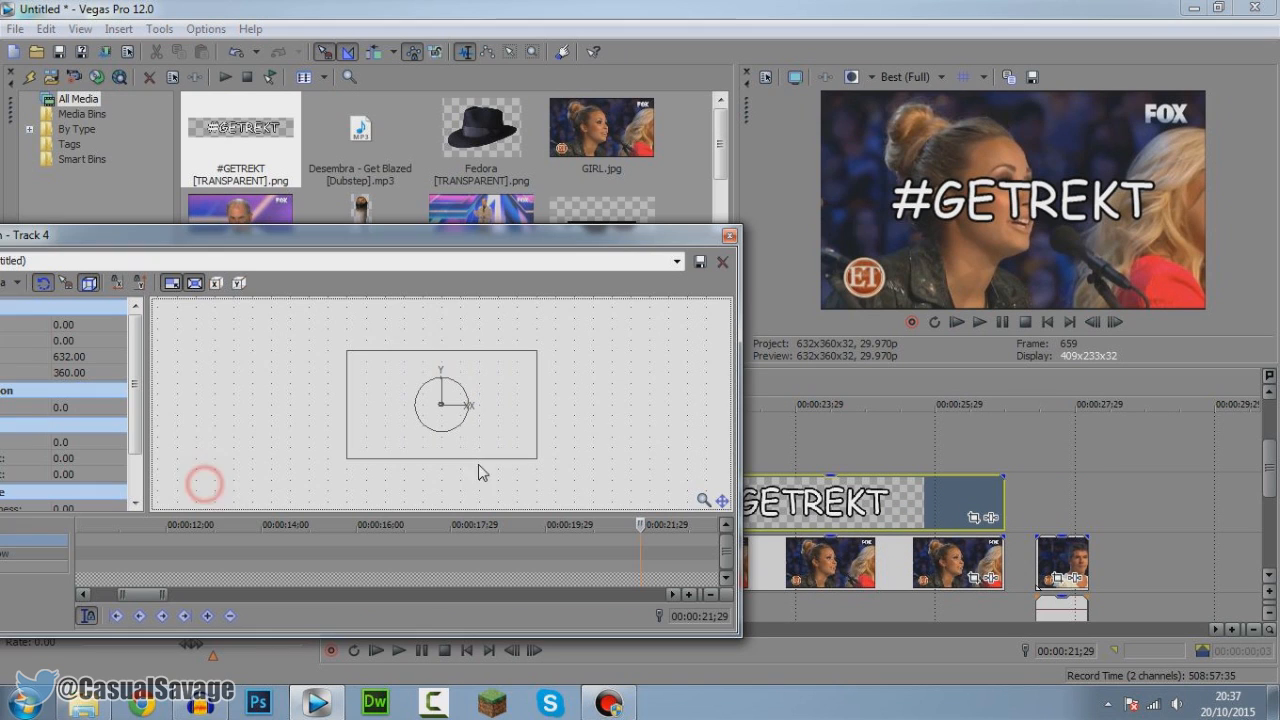
{"action": "left_click_drag", "start_coordinate": [534, 461], "coordinate": [464, 490]}
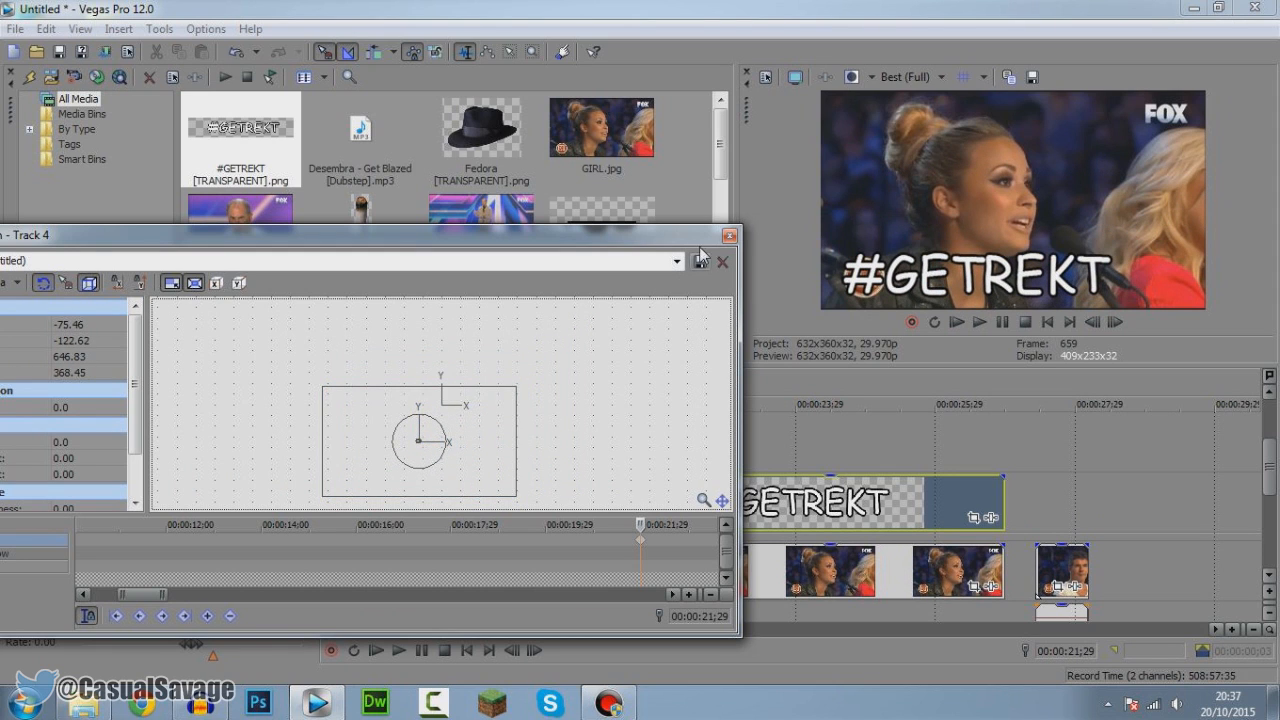
{"action": "left_click", "coordinate": [731, 237]}
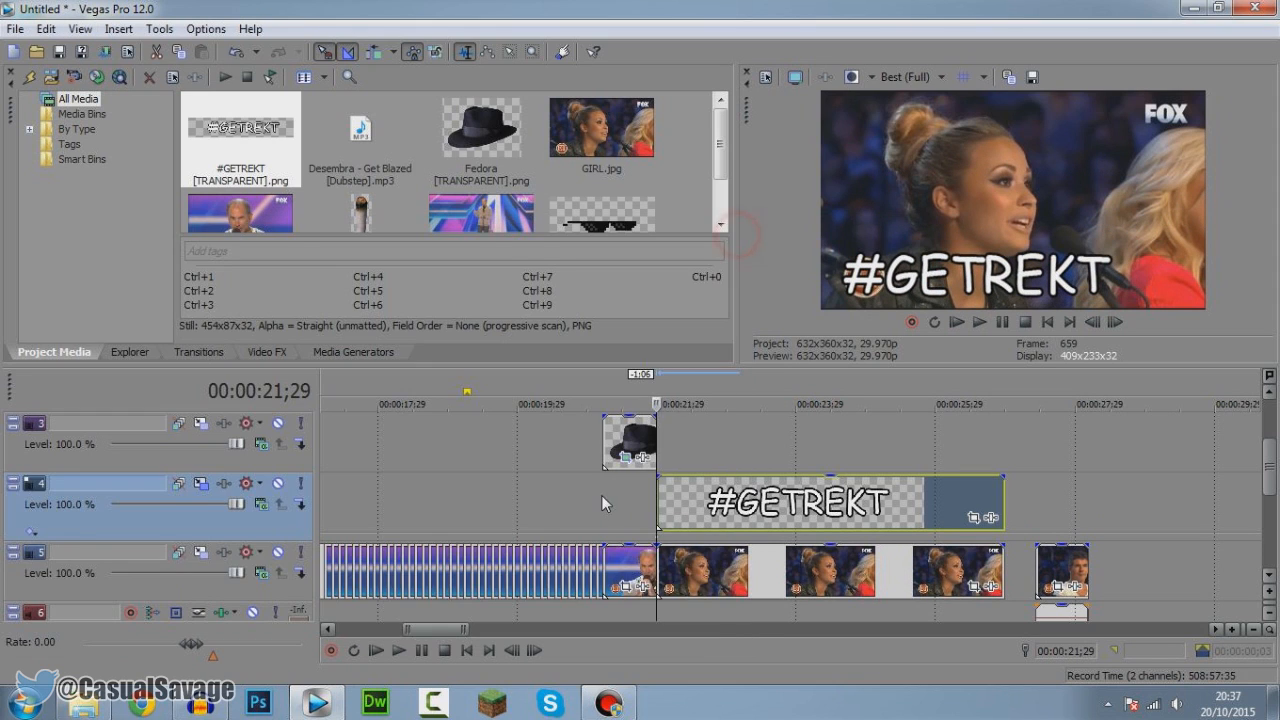
Step: Place Hitmaker Transparent.png on track 3 above the #GETREKT clip, starting at 00:00:21;29
{"action": "left_click", "coordinate": [105, 708]}
{"action": "left_click", "coordinate": [490, 300]}
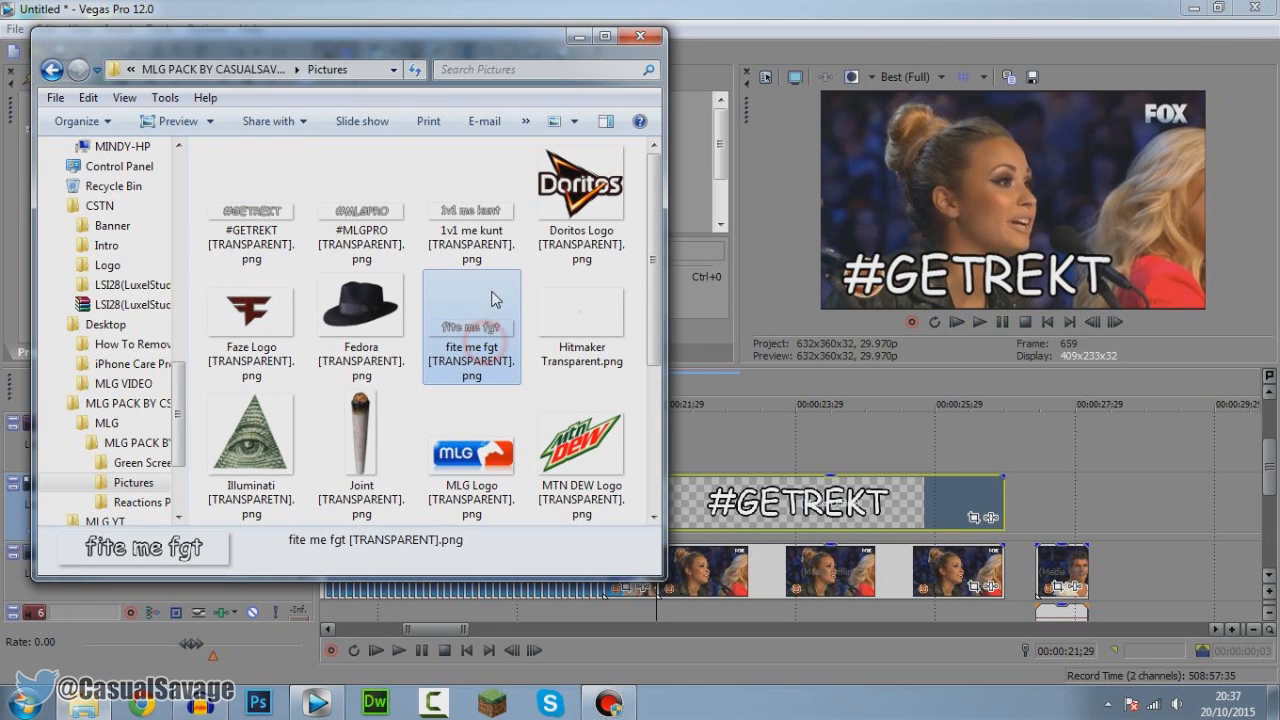
{"action": "left_click", "coordinate": [347, 204]}
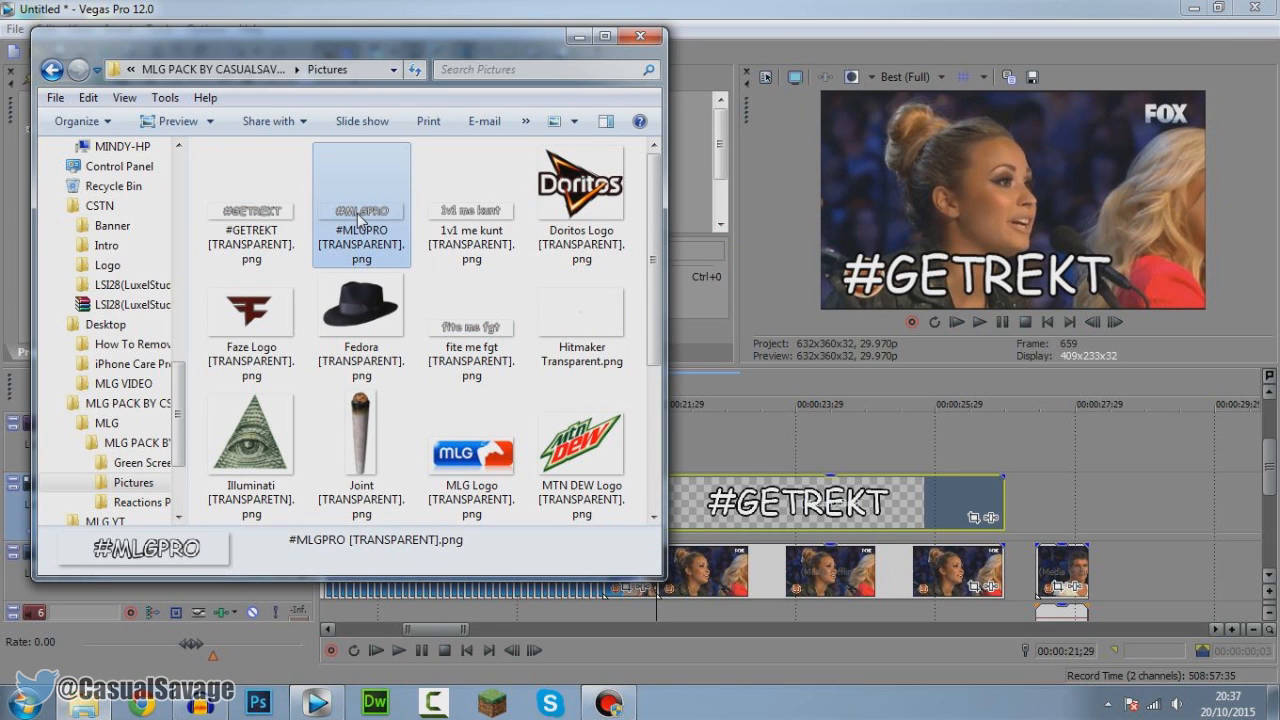
{"action": "left_click_drag", "start_coordinate": [580, 312], "coordinate": [739, 443]}
{"action": "left_click", "coordinate": [722, 437]}
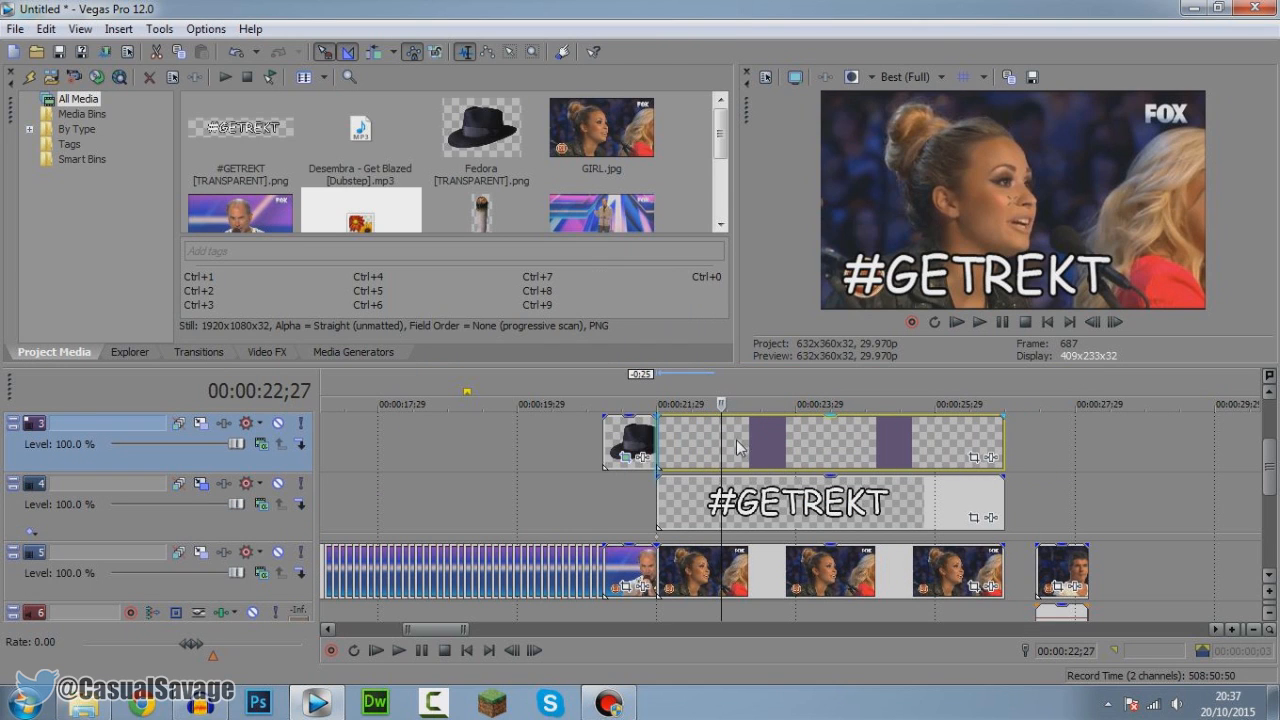
{"action": "left_click", "coordinate": [659, 446]}
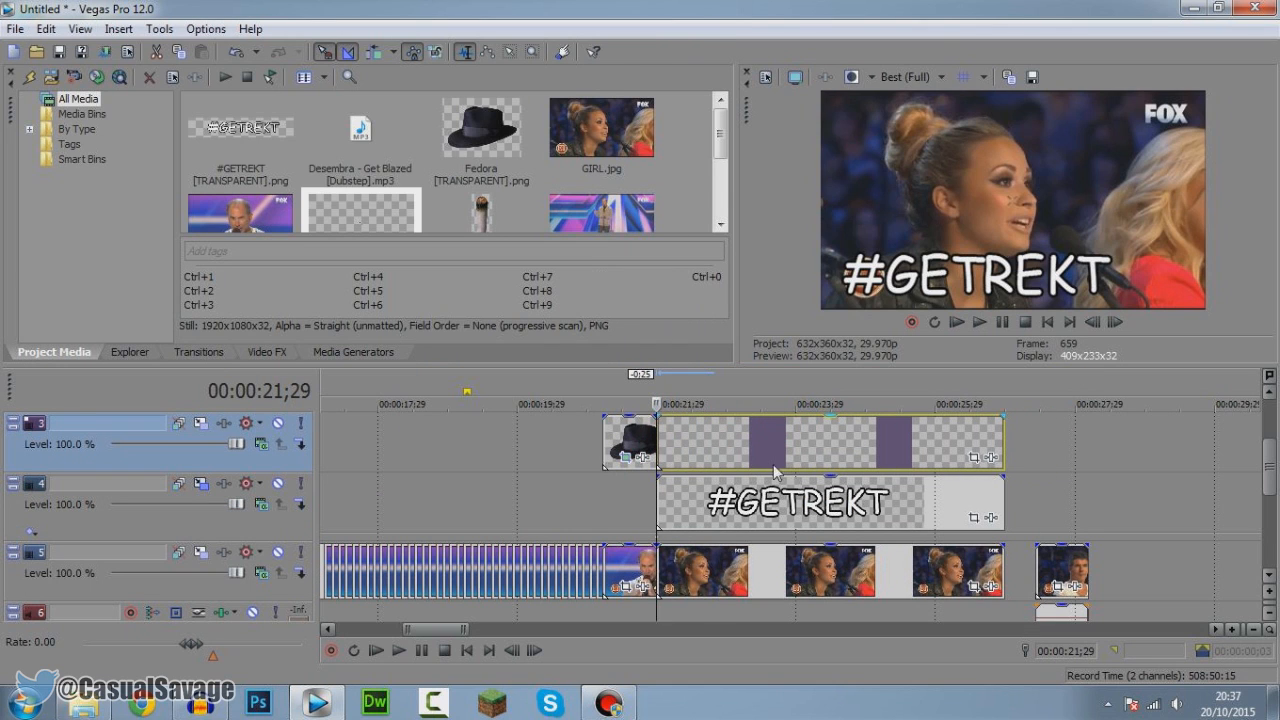
Step: Insert another video track above the #GETREKT track and move the hitmarker image onto it at 00:00:21;29
{"action": "right_click", "coordinate": [272, 530]}
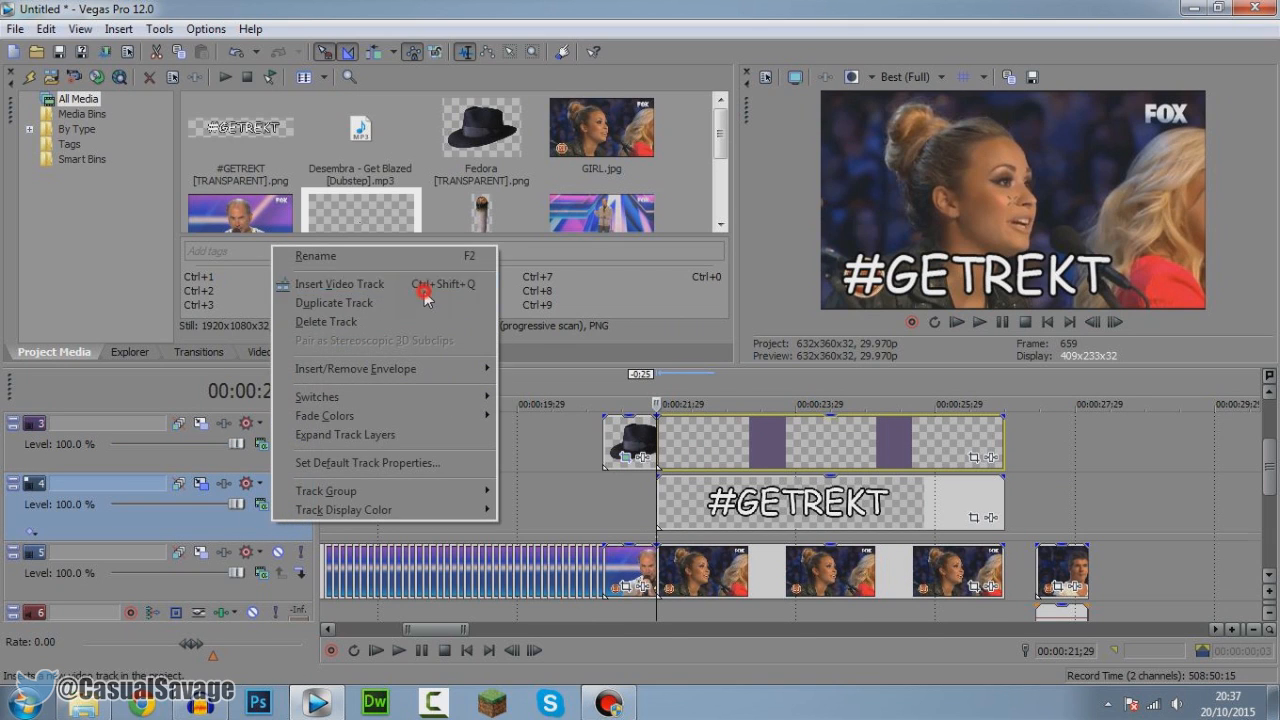
{"action": "left_click", "coordinate": [340, 284]}
{"action": "left_click_drag", "start_coordinate": [745, 513], "coordinate": [742, 508]}
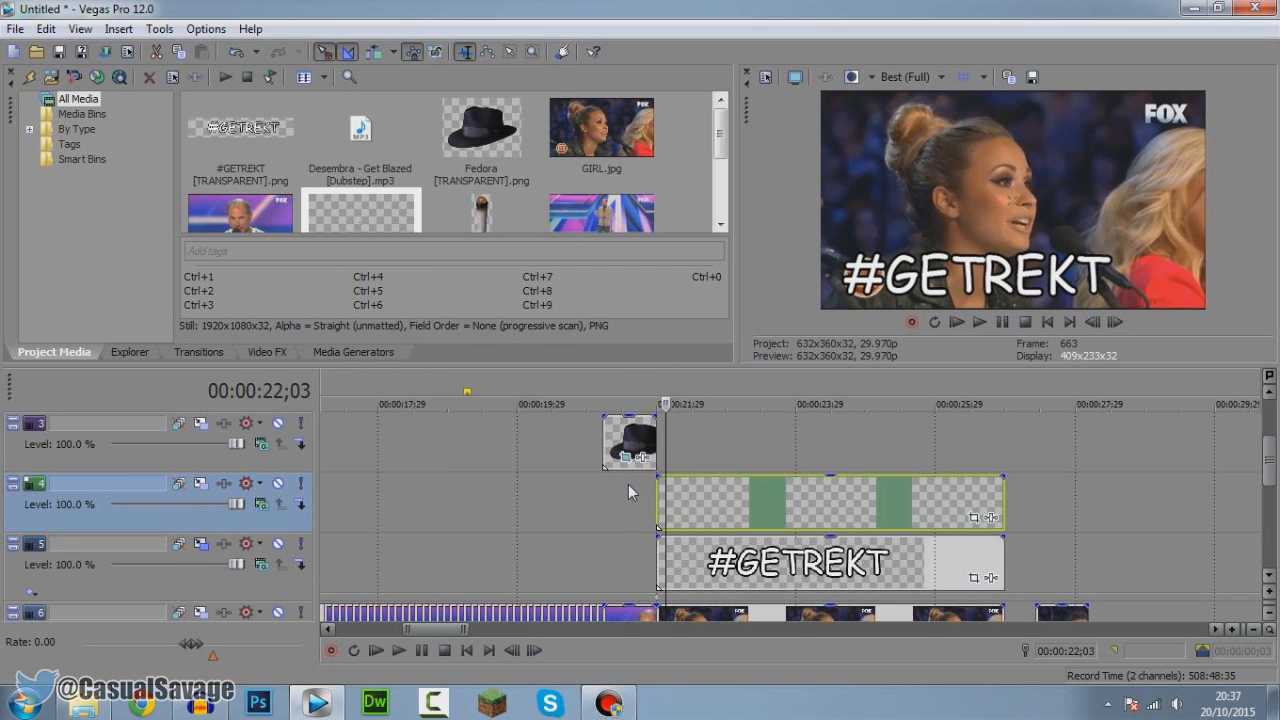
{"action": "left_click", "coordinate": [652, 510]}
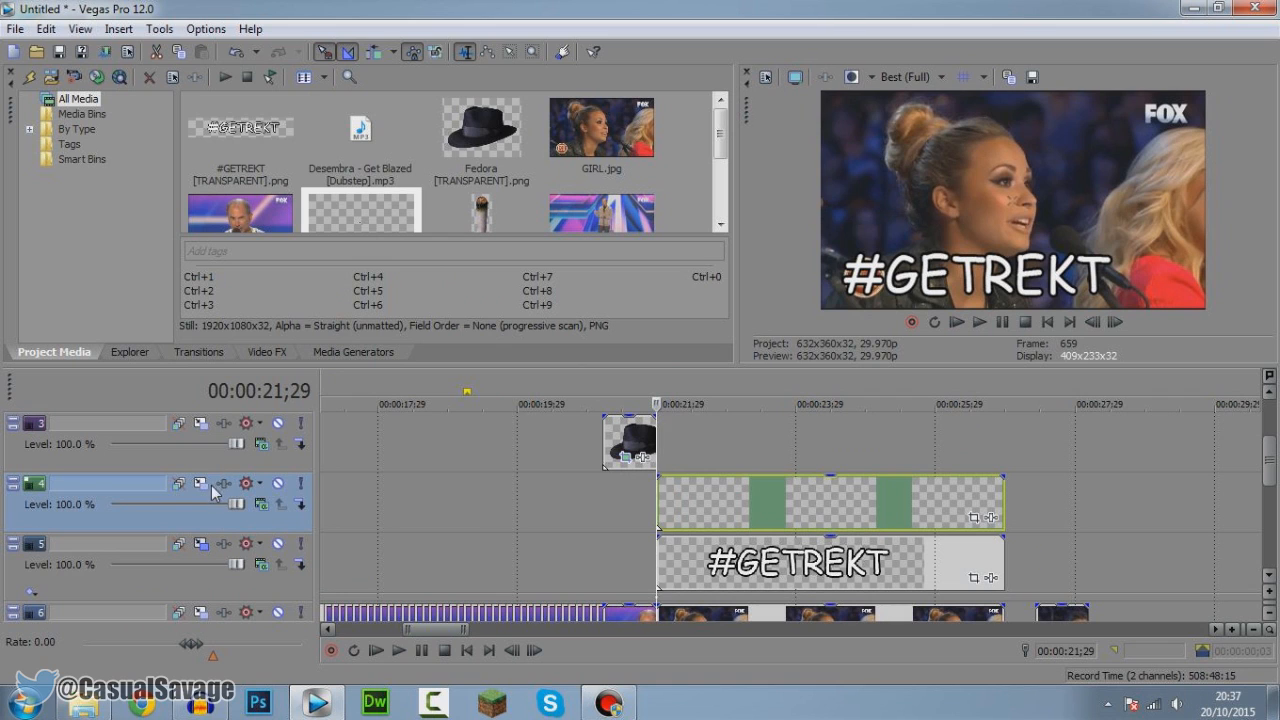
Step: Try enlarging the hitmarker image to about 7,591 by 4,324 at about X -130, Y 33 with Track Motion, and delete its clip
{"action": "scroll", "coordinate": [666, 551], "scroll_direction": "down", "scroll_amount": 5}
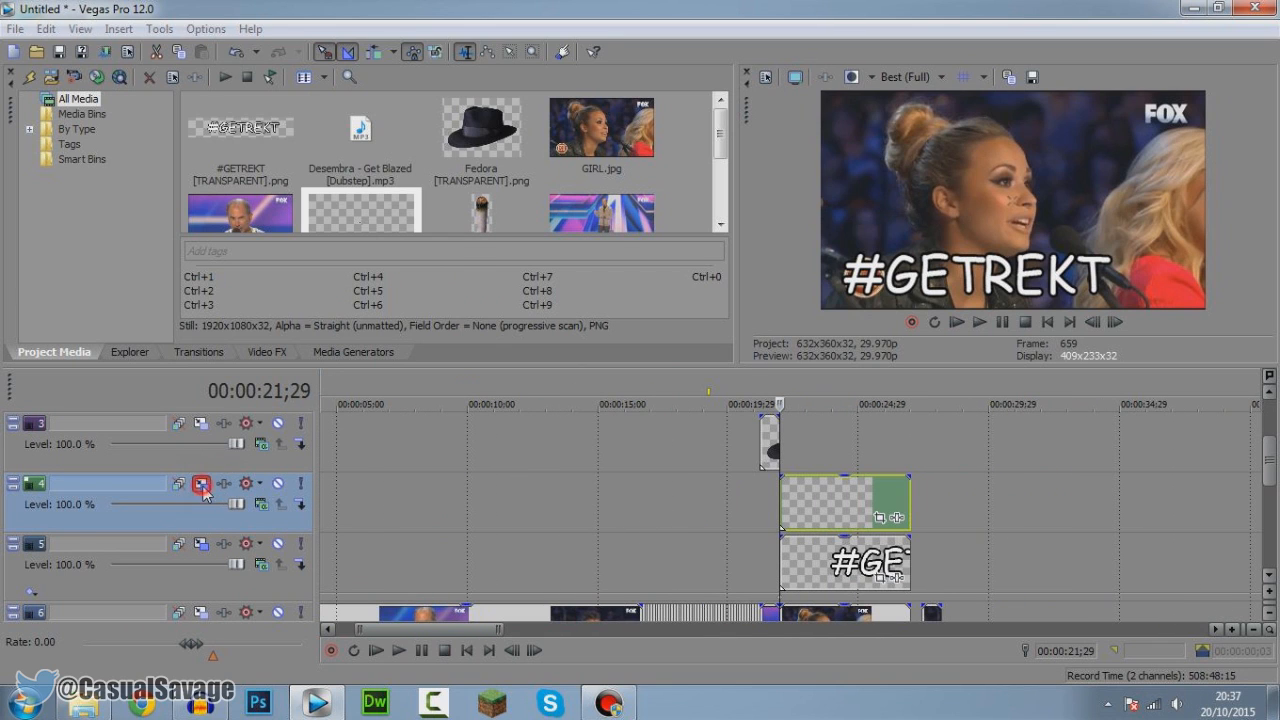
{"action": "left_click", "coordinate": [214, 485]}
{"action": "left_click_drag", "start_coordinate": [535, 461], "coordinate": [756, 633]}
{"action": "scroll", "coordinate": [470, 458], "scroll_direction": "down", "scroll_amount": 5}
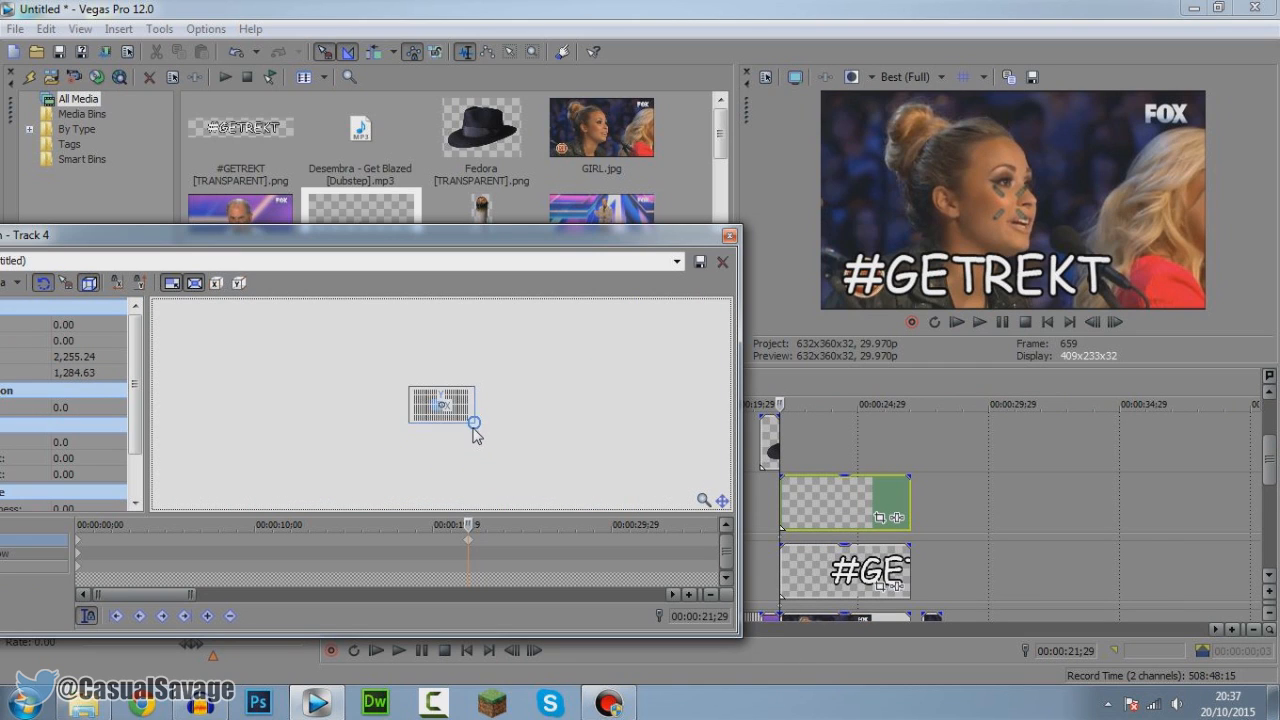
{"action": "left_click_drag", "start_coordinate": [474, 428], "coordinate": [548, 484]}
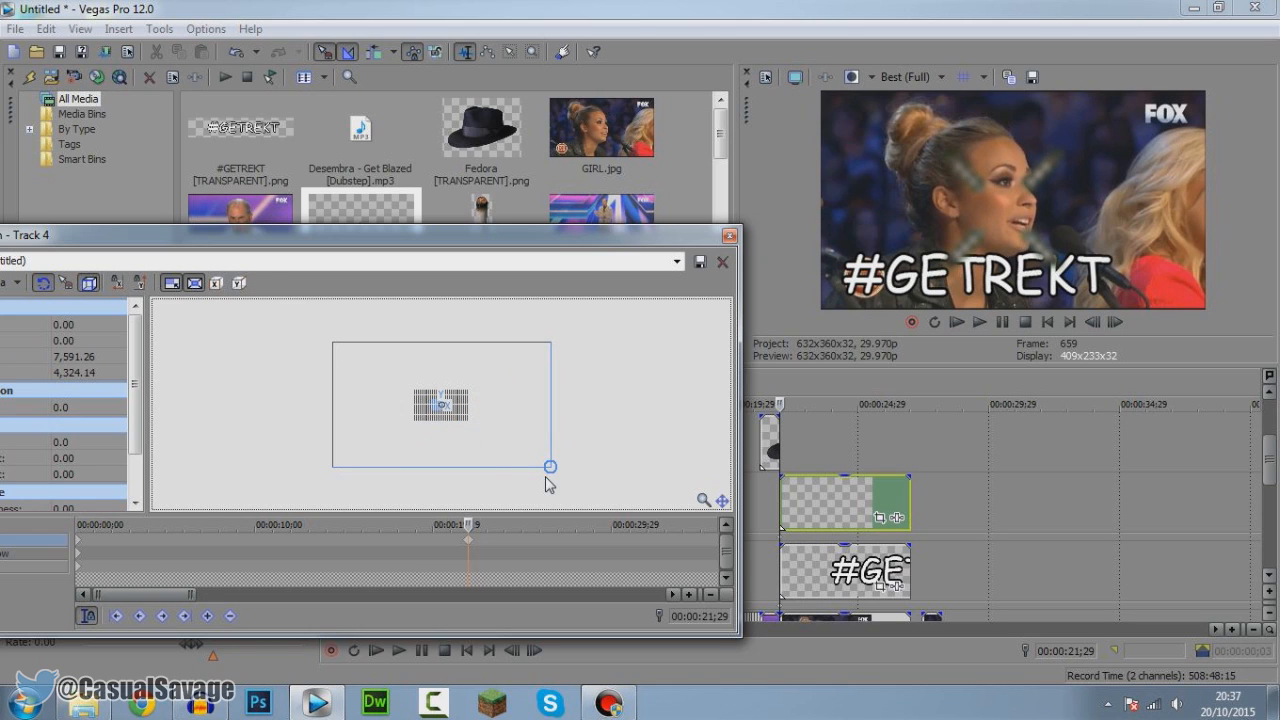
{"action": "mouse_move", "coordinate": [494, 434]}
{"action": "left_mouse_down"}
{"action": "mouse_move", "coordinate": [506, 440]}
{"action": "mouse_move", "coordinate": [494, 440]}
{"action": "left_mouse_up"}
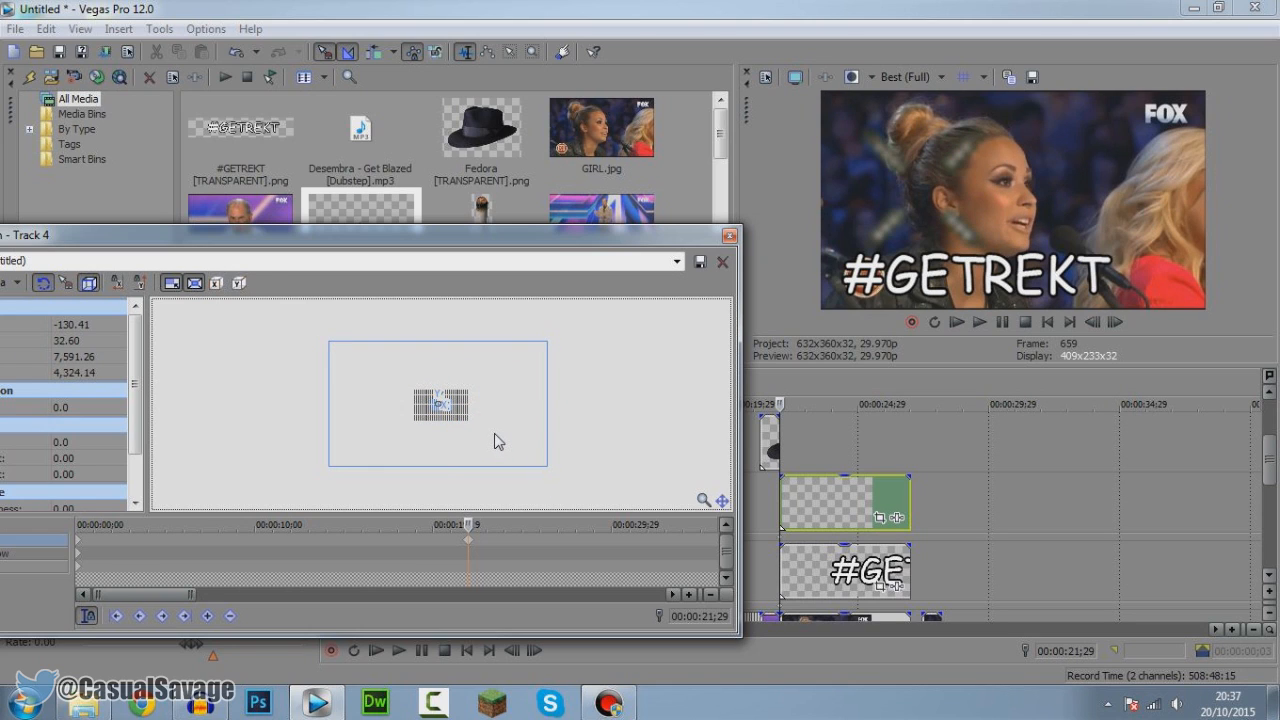
{"action": "left_click", "coordinate": [730, 235]}
{"action": "left_click", "coordinate": [811, 495]}
{"action": "key", "text": "Delete"}
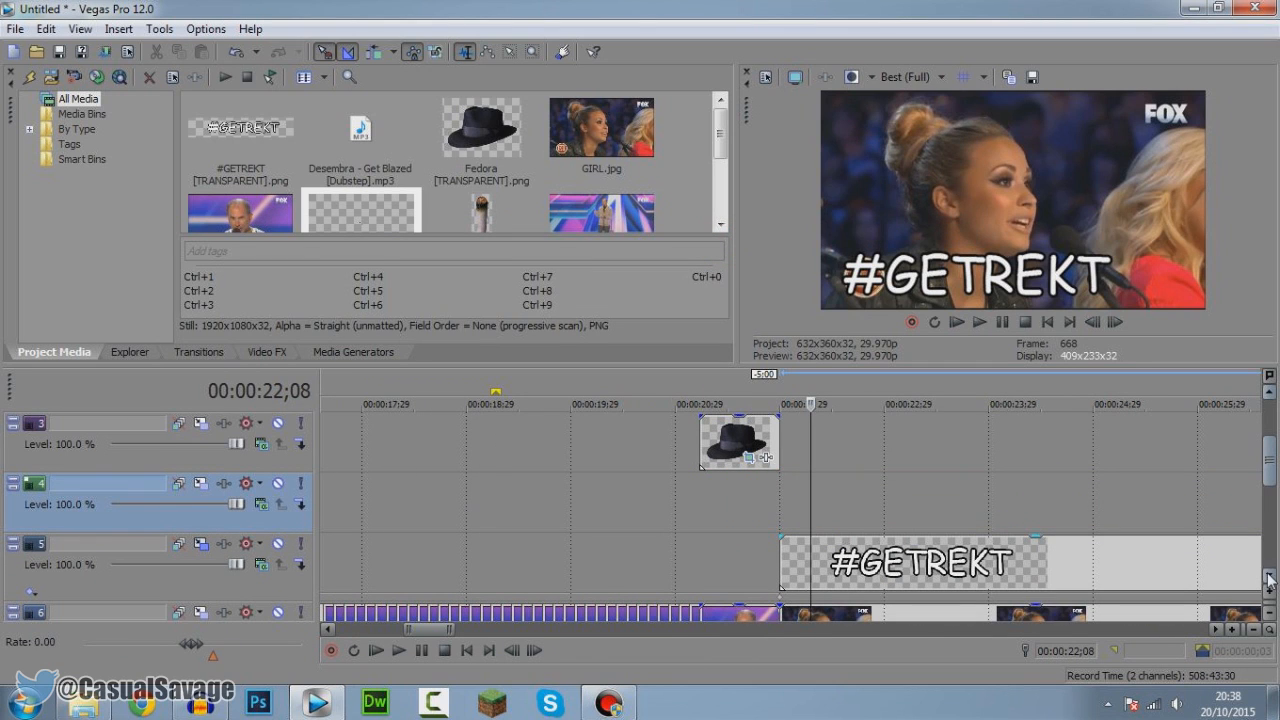
Step: Insert a new audio track and move it directly below the empty video track 4
{"action": "scroll", "coordinate": [1268, 565], "scroll_direction": "down", "scroll_amount": 3}
{"action": "right_click", "coordinate": [202, 596]}
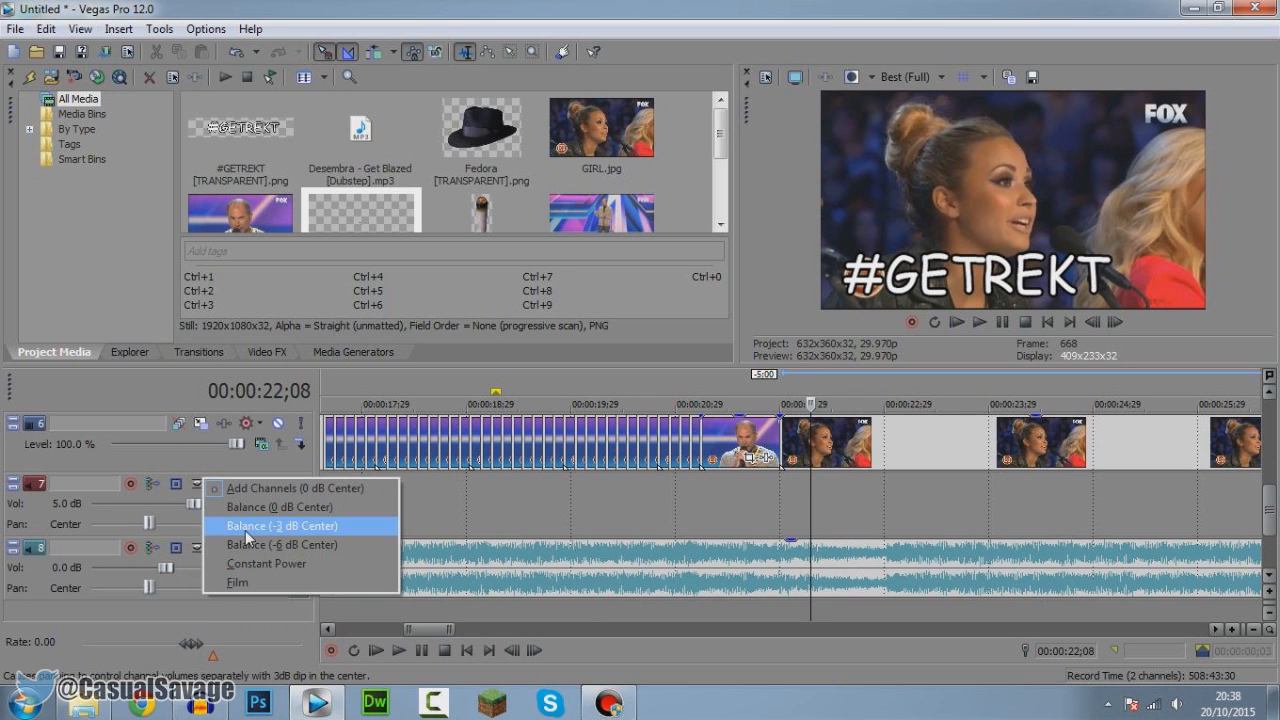
{"action": "left_click", "coordinate": [180, 608]}
{"action": "right_click", "coordinate": [232, 588]}
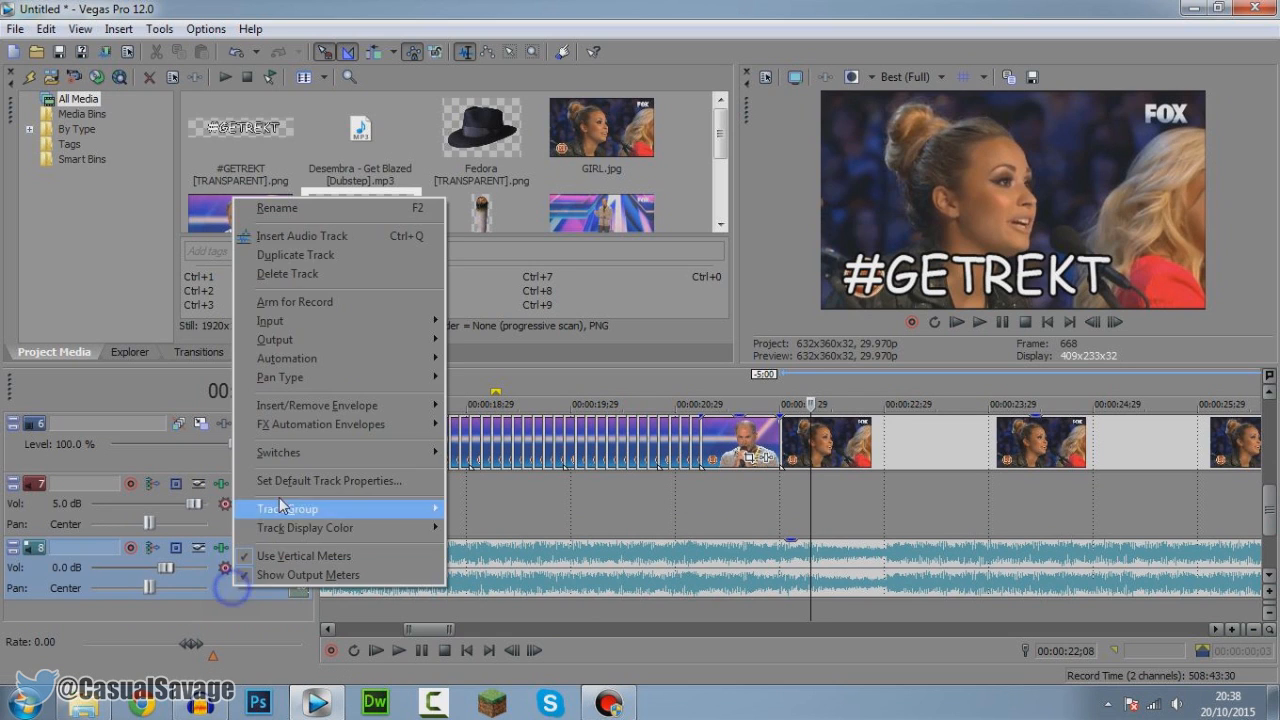
{"action": "left_click", "coordinate": [313, 236]}
{"action": "left_click_drag", "start_coordinate": [267, 588], "coordinate": [297, 540]}
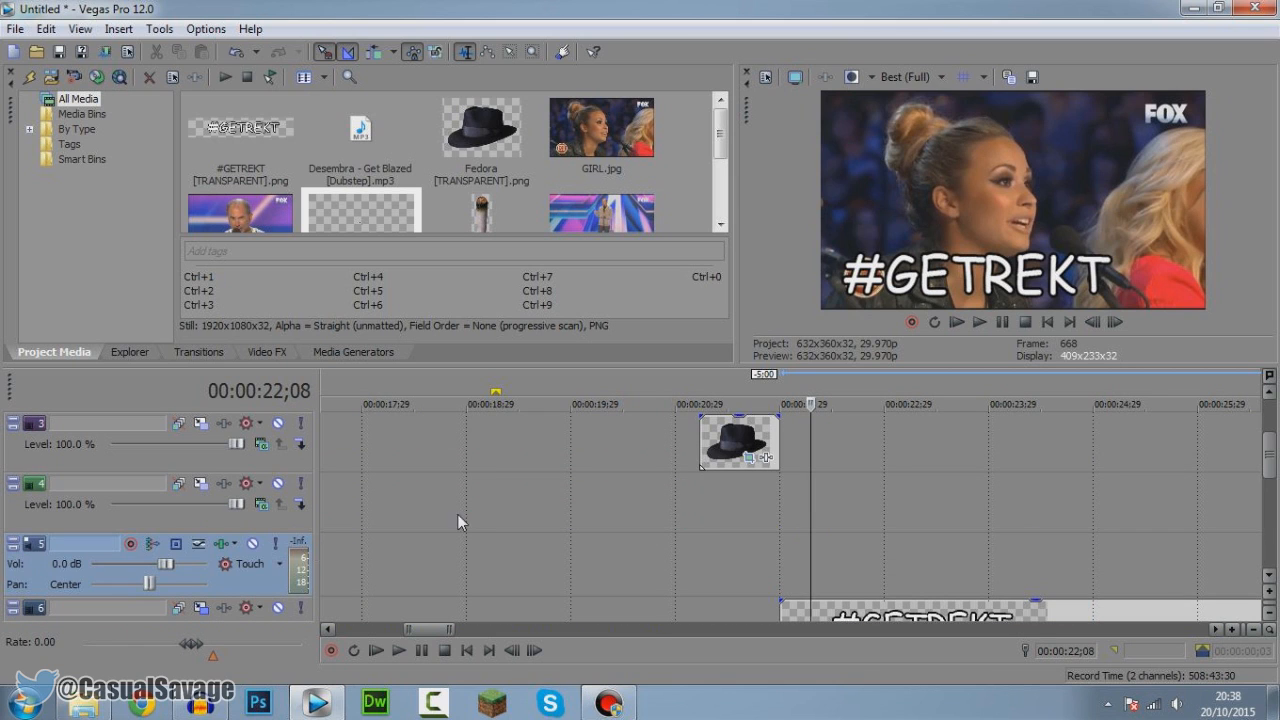
Step: Look through the sound and reaction files in the pack's Reactions Plus Sounds folder
{"action": "left_click", "coordinate": [790, 521]}
{"action": "left_click", "coordinate": [84, 705]}
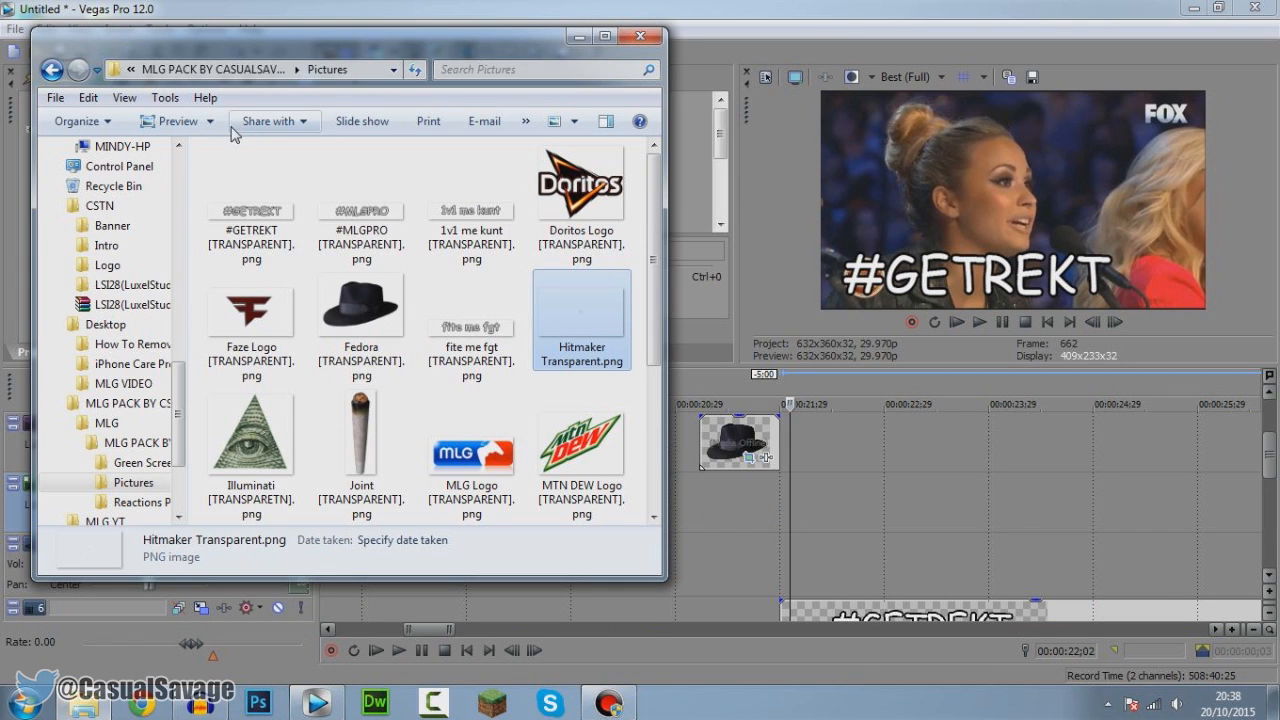
{"action": "left_click", "coordinate": [258, 70]}
{"action": "double_click", "coordinate": [300, 215]}
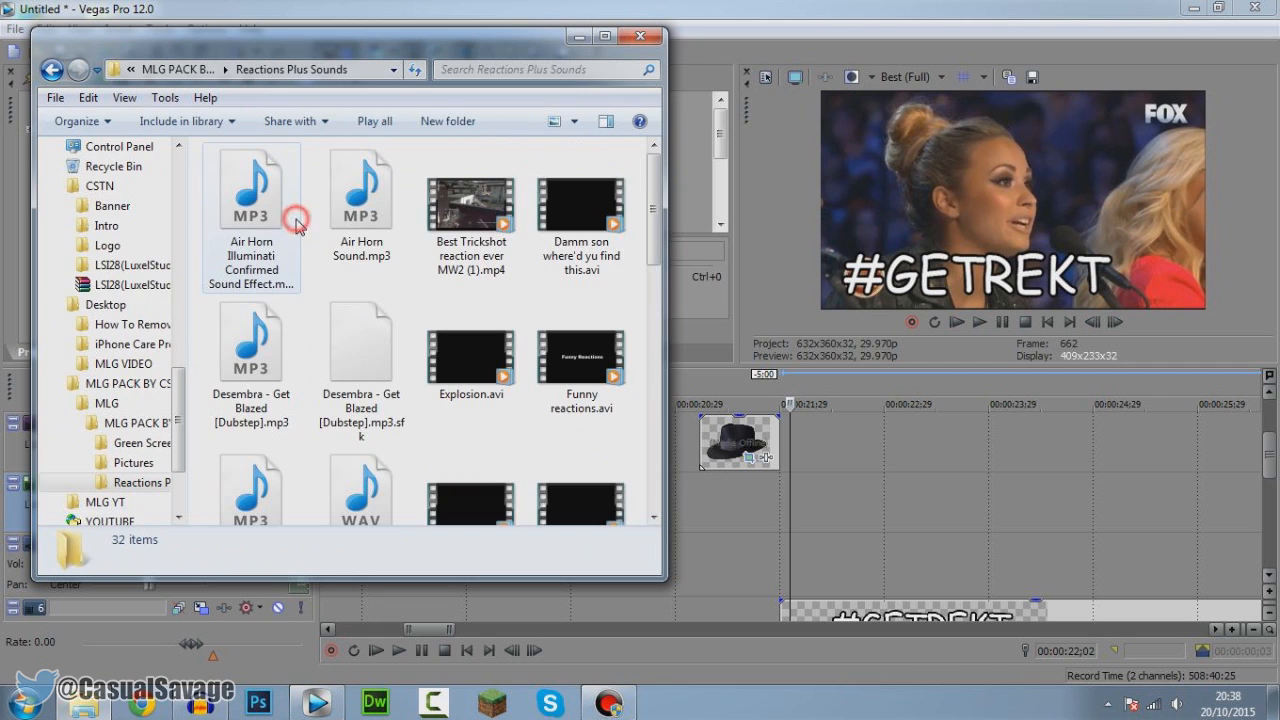
{"action": "scroll", "coordinate": [563, 279], "scroll_direction": "down", "scroll_amount": 8}
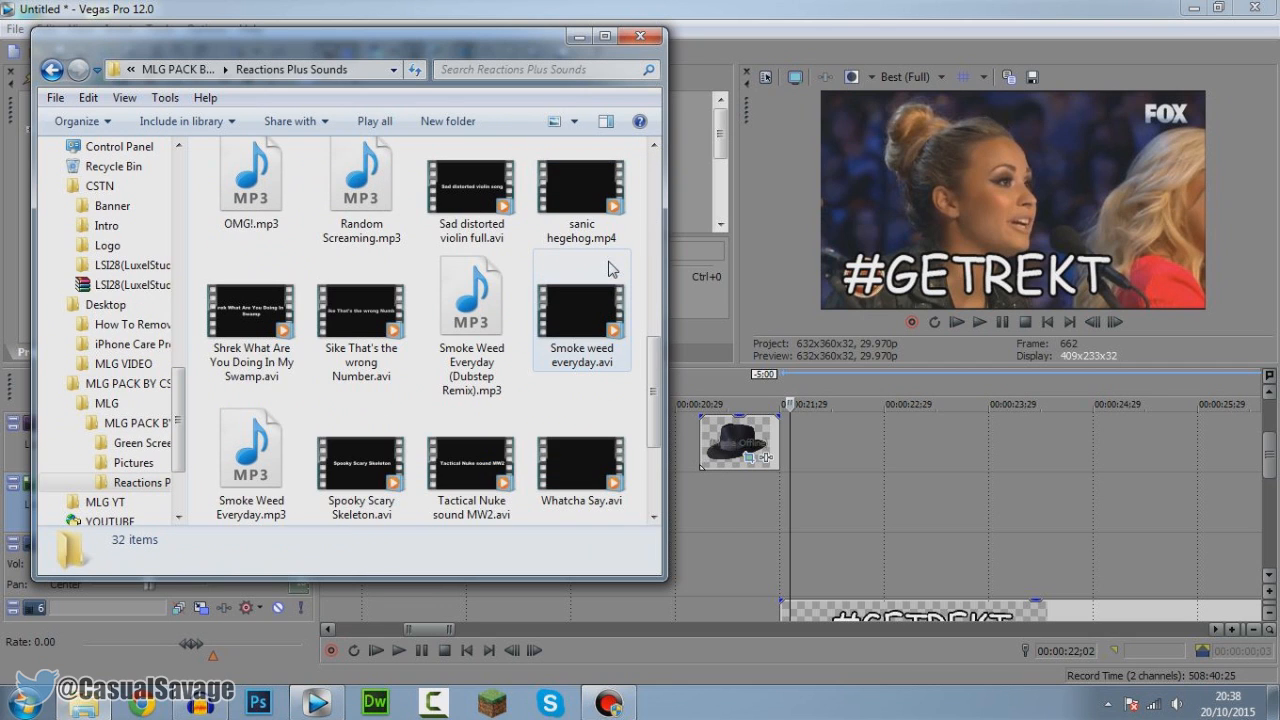
{"action": "scroll", "coordinate": [580, 290], "scroll_direction": "down", "scroll_amount": 3}
{"action": "scroll", "coordinate": [500, 398], "scroll_direction": "up", "scroll_amount": 10}
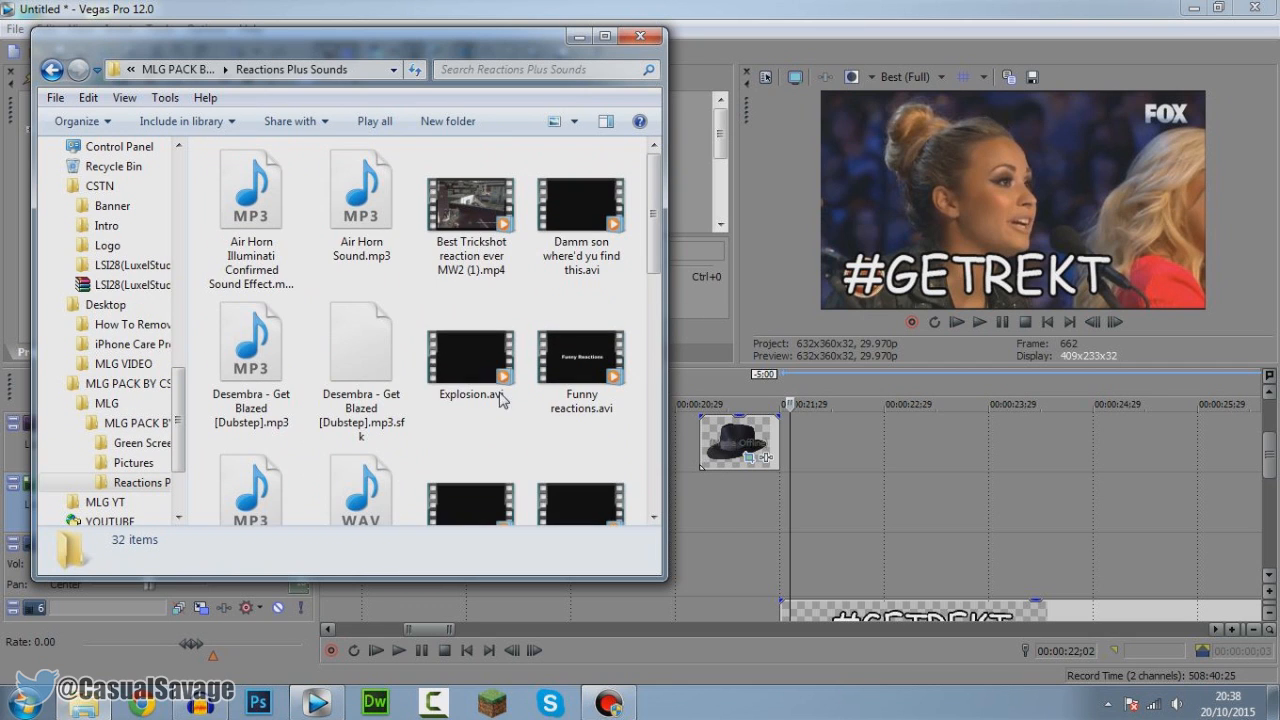
Step: Place Green Screen Hitmarker Spam (1).mp4 from the Green Screens folder on track 4, starting at 00:00:21;29, with its audio on track 5
{"action": "left_click", "coordinate": [178, 69]}
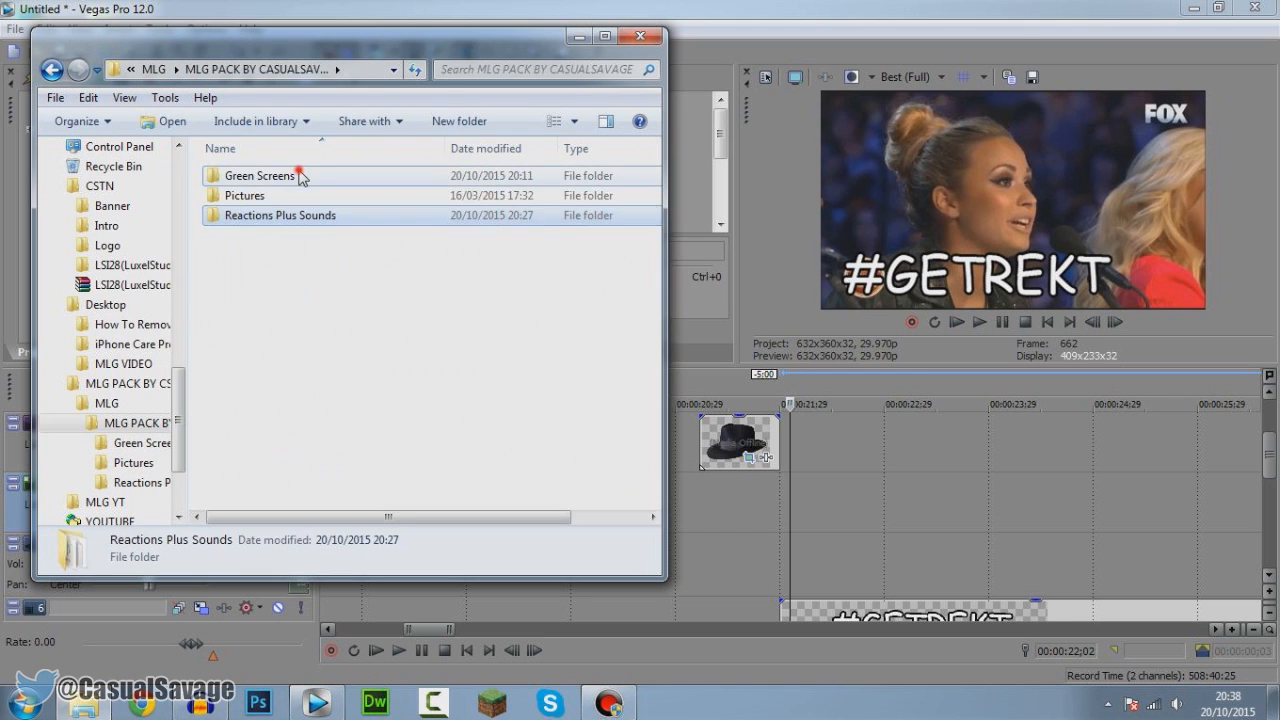
{"action": "double_click", "coordinate": [277, 171]}
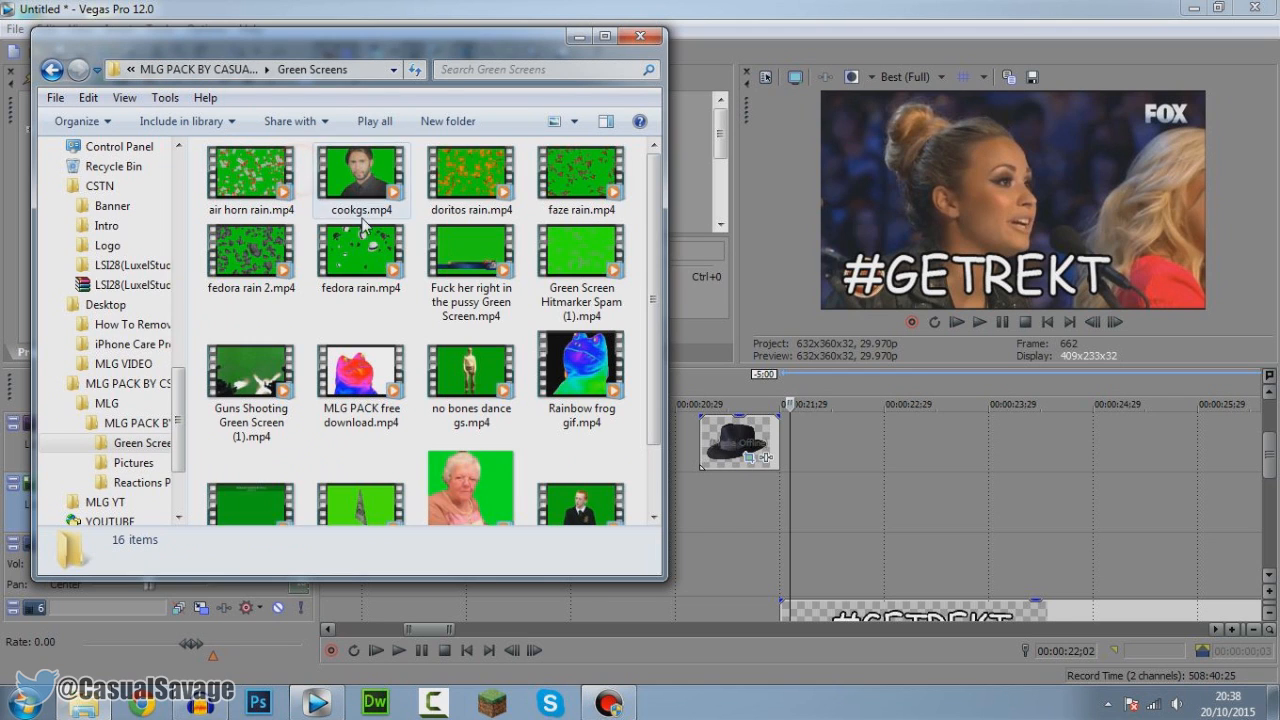
{"action": "left_click", "coordinate": [586, 300]}
{"action": "left_click_drag", "start_coordinate": [560, 262], "coordinate": [785, 530]}
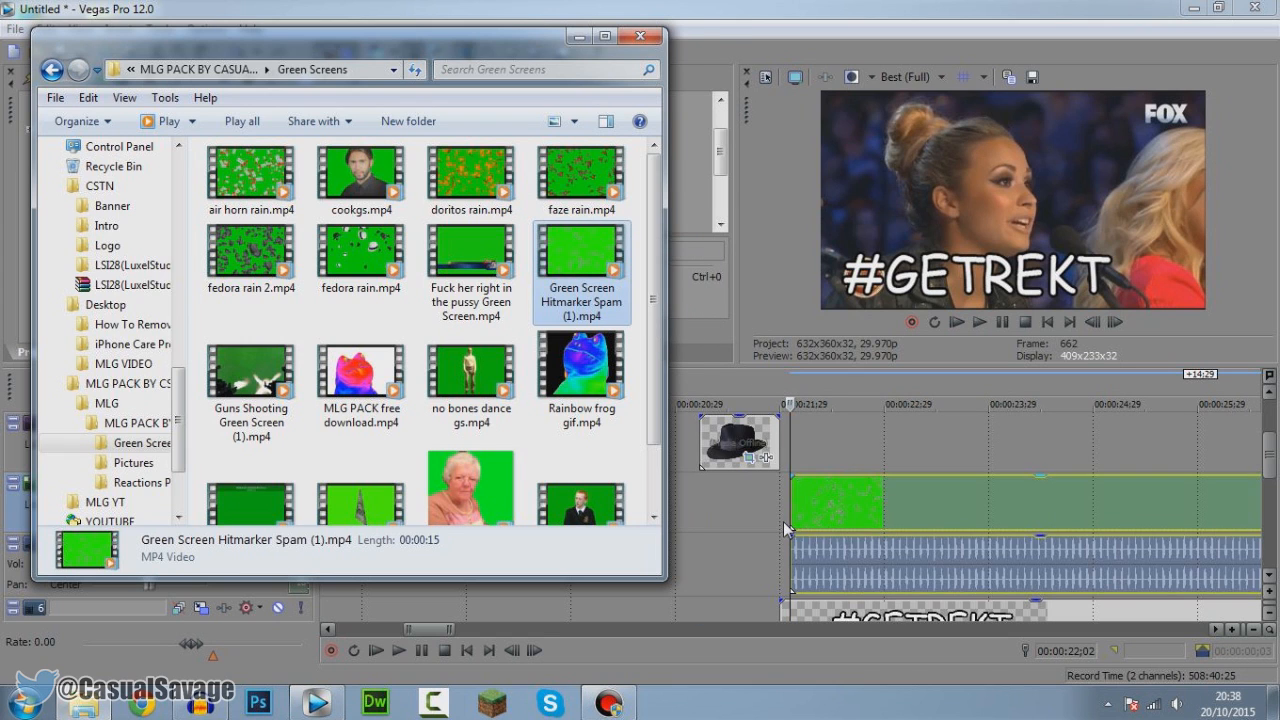
{"action": "scroll", "coordinate": [815, 565], "scroll_direction": "up", "scroll_amount": 4}
{"action": "left_click", "coordinate": [827, 580]}
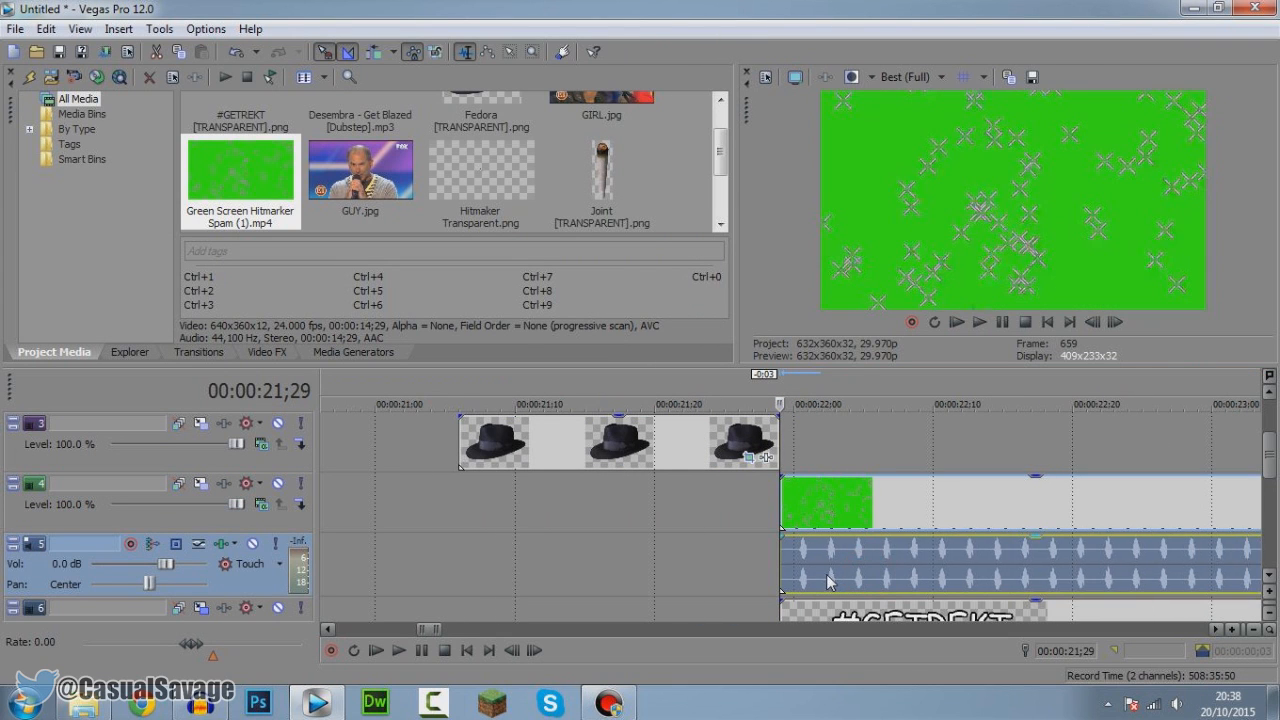
{"action": "scroll", "coordinate": [827, 580], "scroll_direction": "down", "scroll_amount": 3}
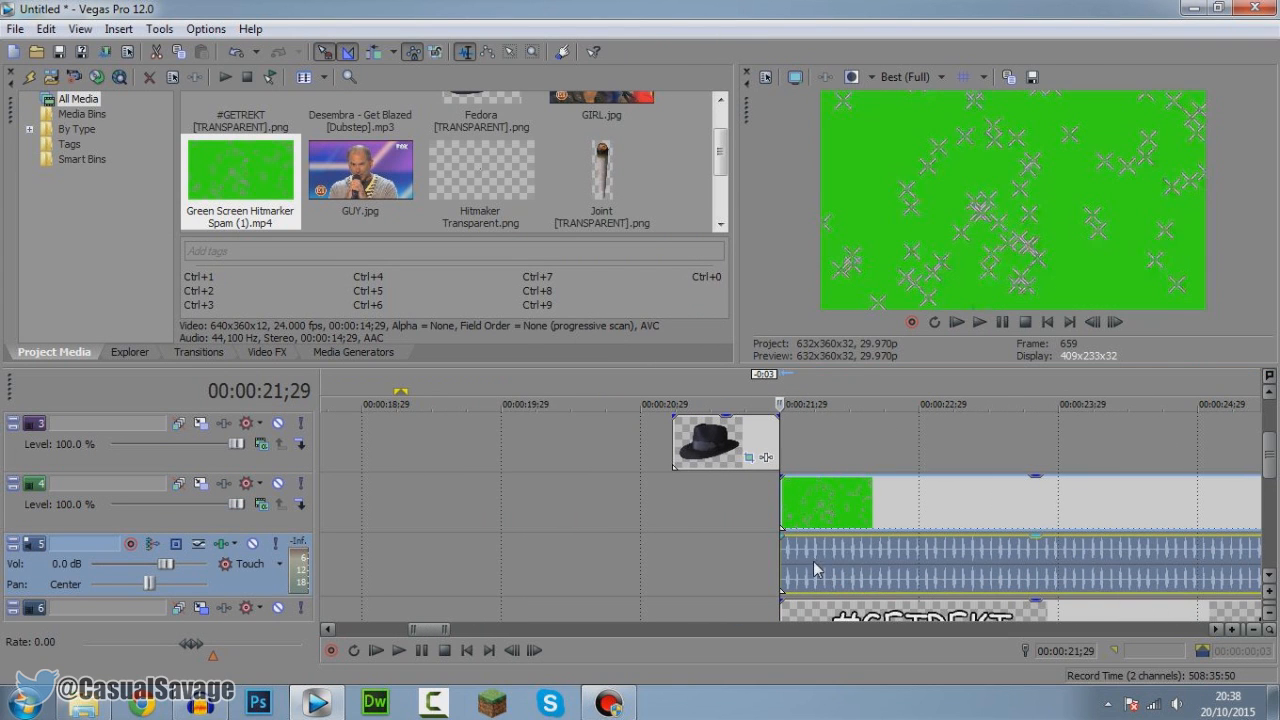
Step: Apply the Chroma Keyer effect's Green Screen preset to the Green Screen Hitmarker Spam (1) clip on track 4
{"action": "left_click", "coordinate": [265, 352]}
{"action": "scroll", "coordinate": [148, 165], "scroll_direction": "up", "scroll_amount": 2}
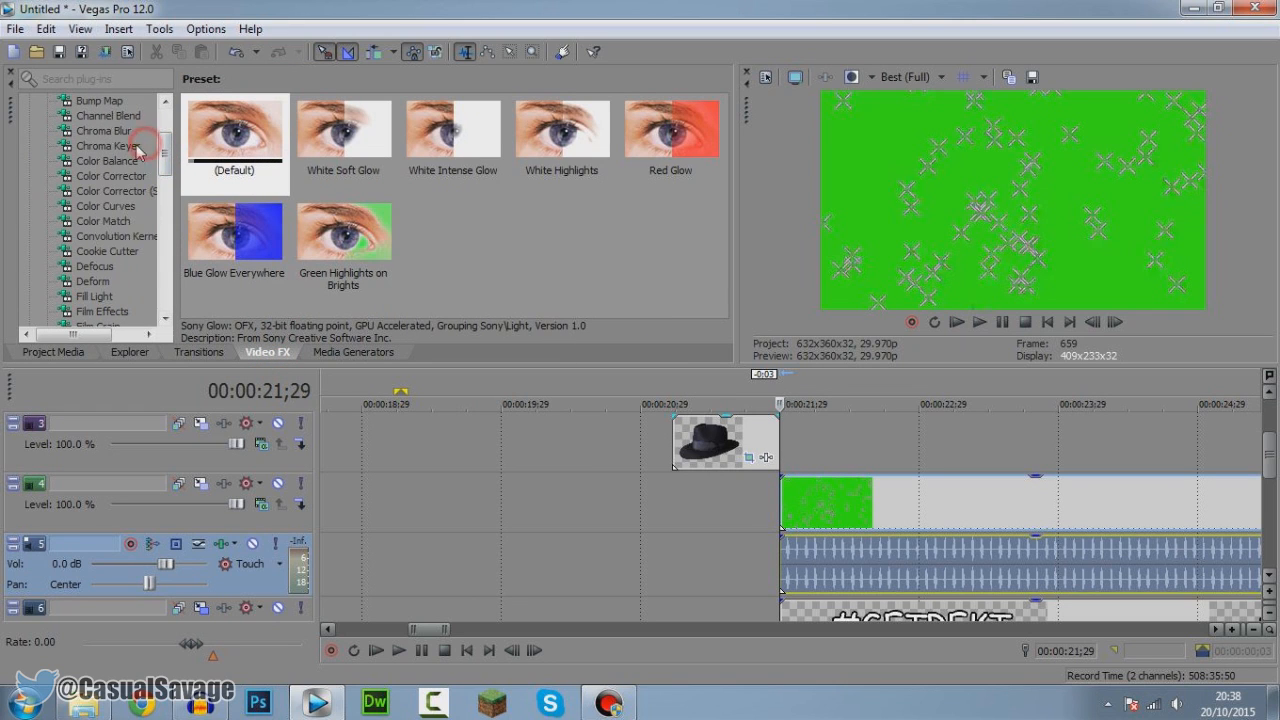
{"action": "left_click", "coordinate": [140, 147]}
{"action": "left_click_drag", "start_coordinate": [420, 157], "coordinate": [437, 184]}
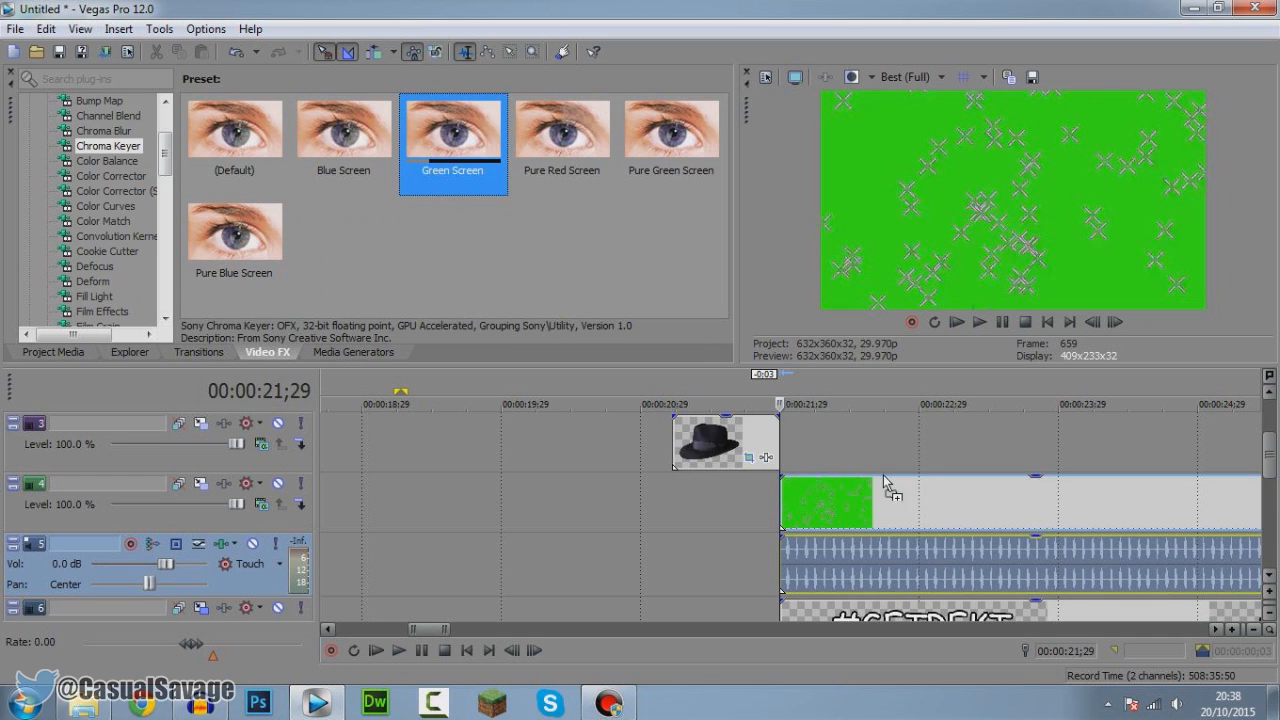
{"action": "left_click_drag", "start_coordinate": [886, 485], "coordinate": [868, 486]}
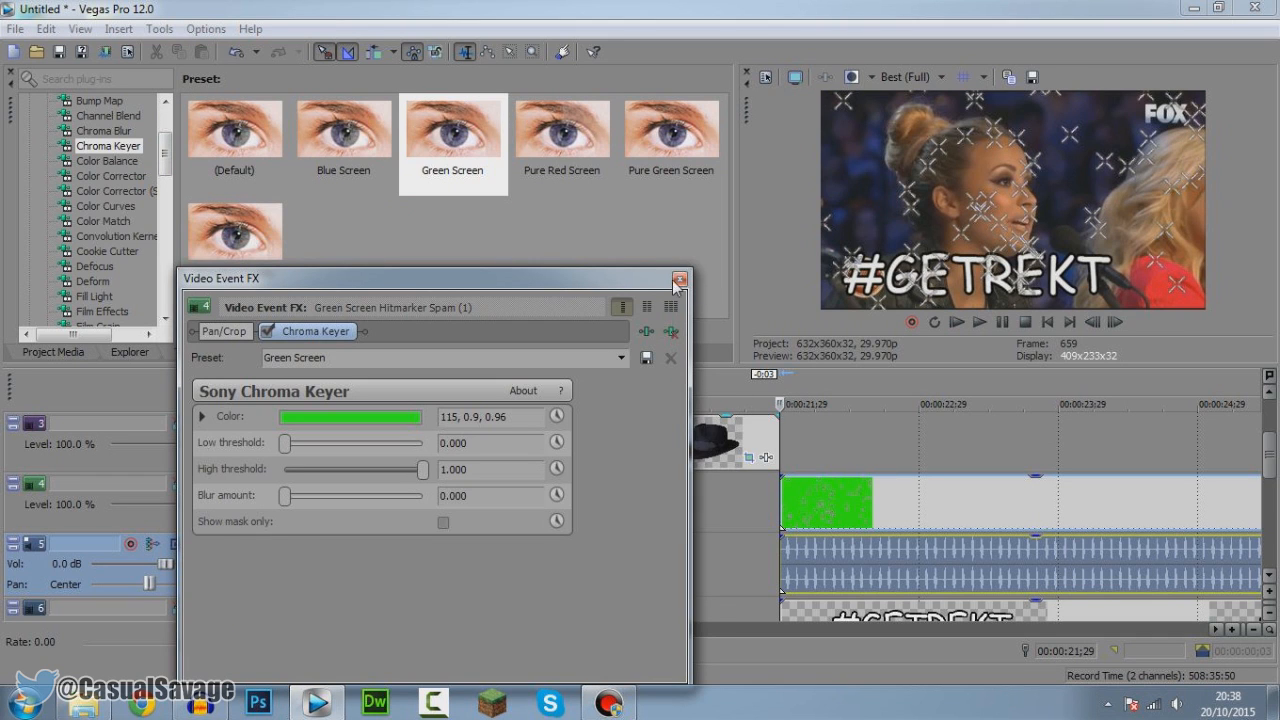
{"action": "left_click", "coordinate": [679, 281]}
Step: Use Track Motion on track 4 to shrink the hitmarkers to about 228 by 130 at about X -47, Y 10, rotated about -109 degrees
{"action": "left_click", "coordinate": [204, 485]}
{"action": "scroll", "coordinate": [416, 483], "scroll_direction": "down", "scroll_amount": 2}
{"action": "left_click_drag", "start_coordinate": [501, 438], "coordinate": [470, 330]}
{"action": "left_click_drag", "start_coordinate": [510, 468], "coordinate": [455, 443]}
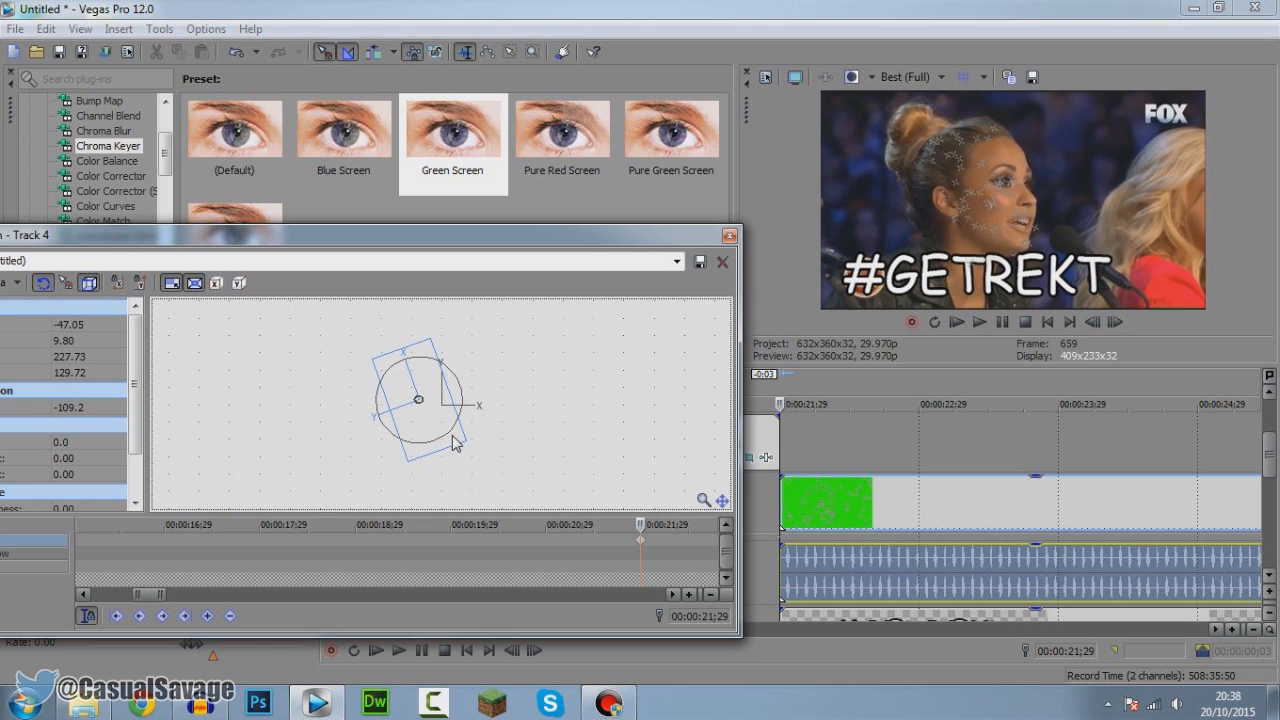
{"action": "left_click", "coordinate": [730, 236]}
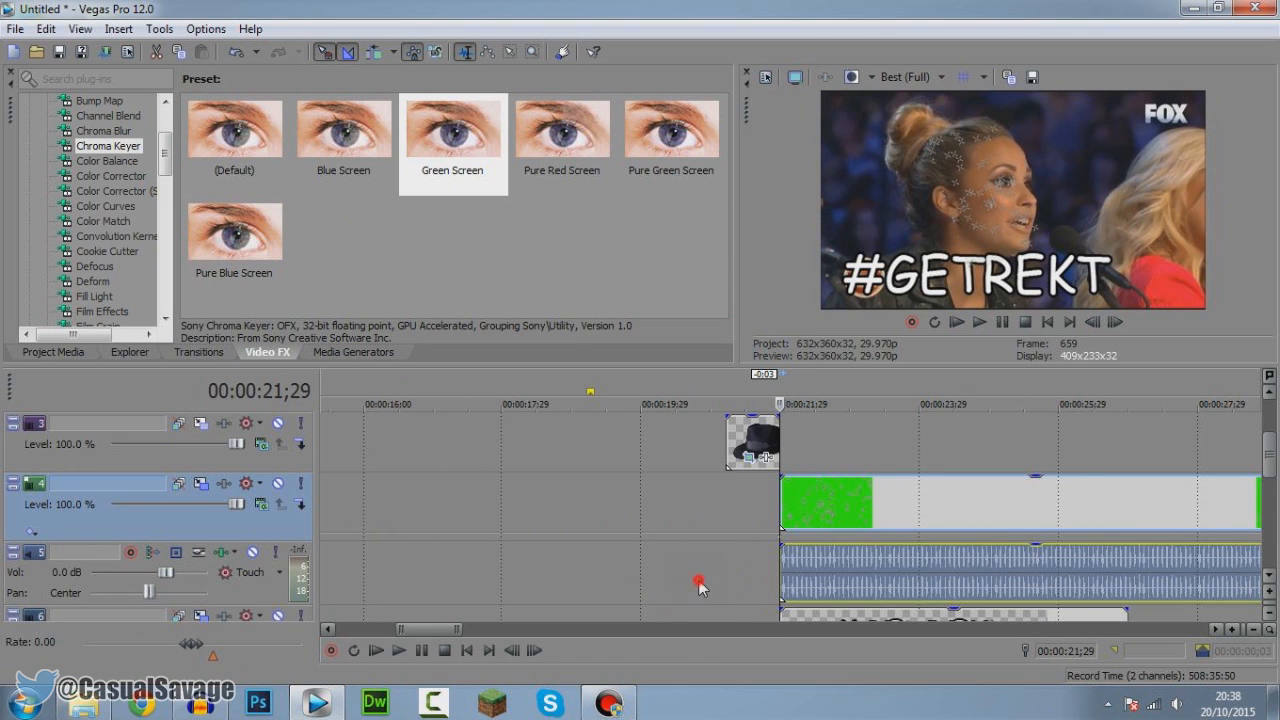
Step: Play back the hitmarker section and trim the end of the hitmarker video and audio to 00:00:23;10
{"action": "left_click", "coordinate": [700, 587]}
{"action": "scroll", "coordinate": [700, 587], "scroll_direction": "down", "scroll_amount": 5}
{"action": "key", "text": "space"}
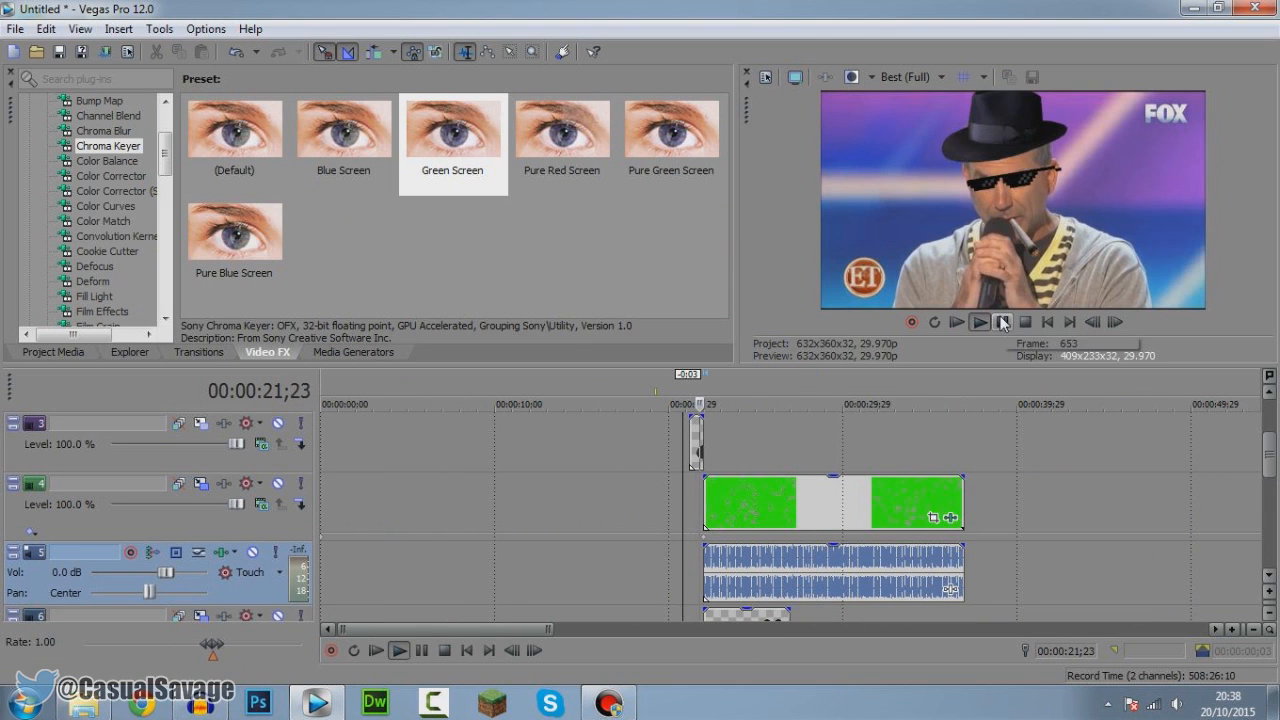
{"action": "left_click", "coordinate": [1002, 322]}
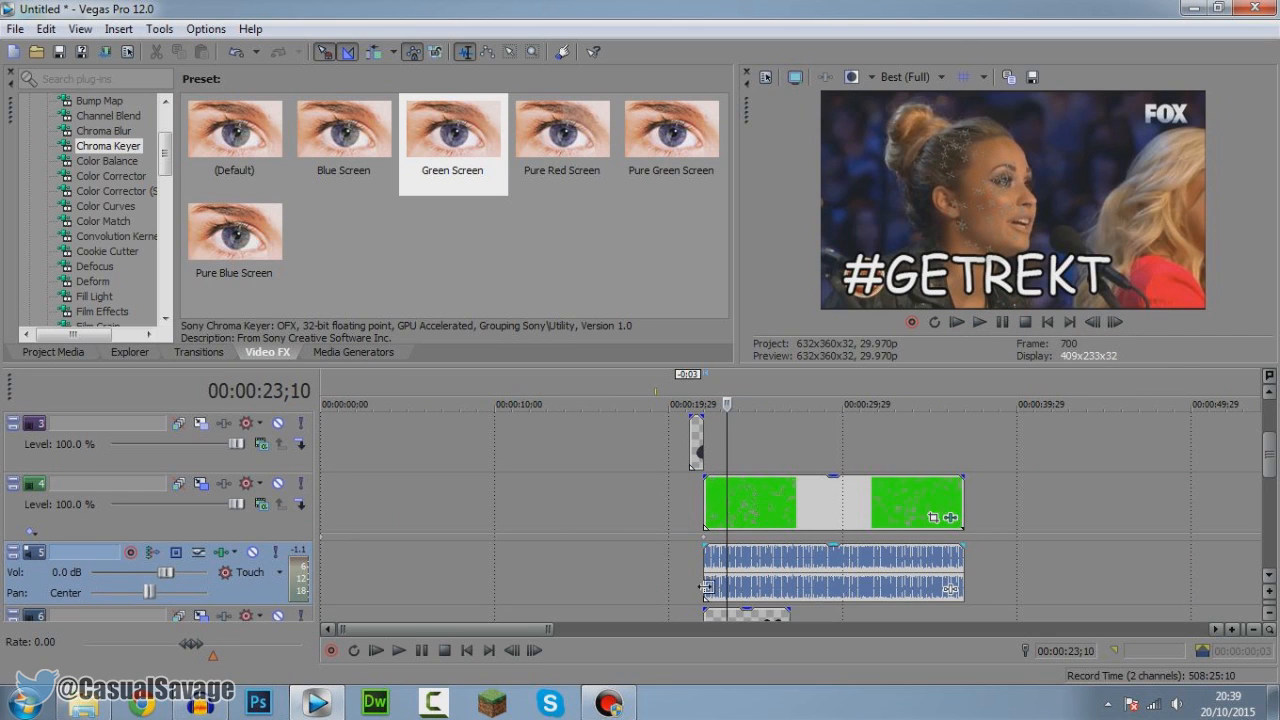
{"action": "left_click_drag", "start_coordinate": [958, 567], "coordinate": [717, 573]}
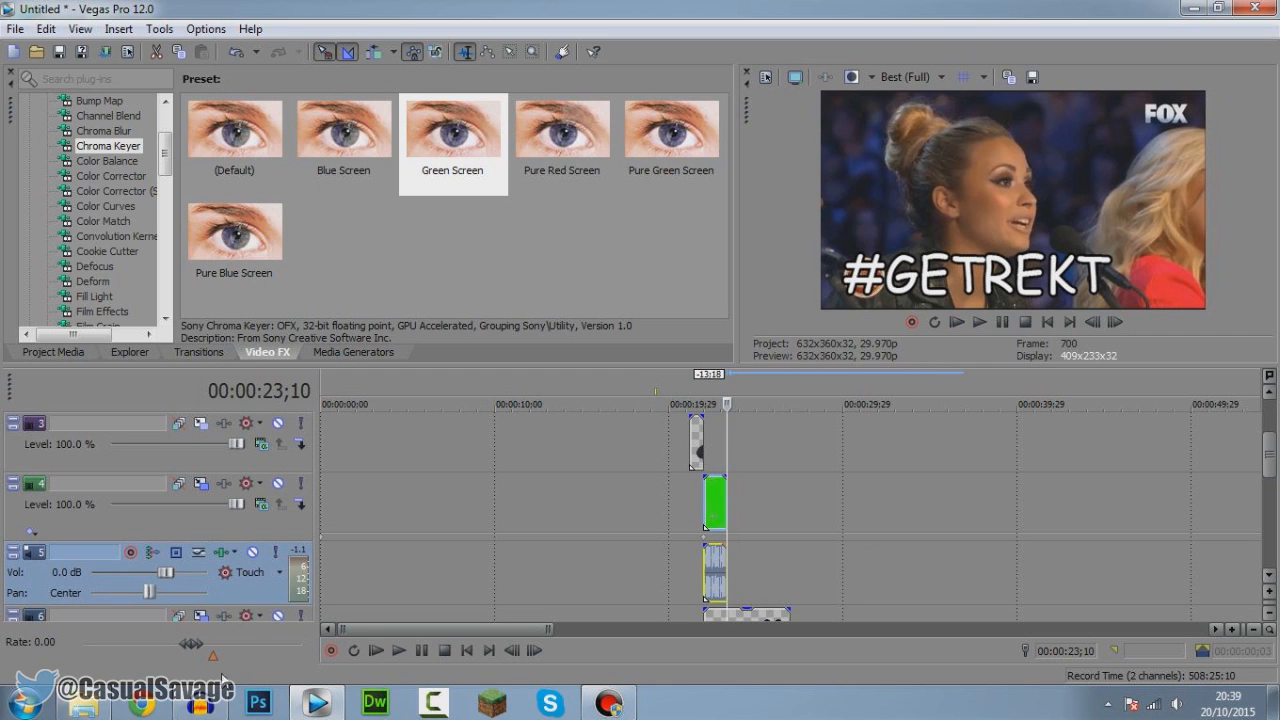
Step: Look through the Green Screens folder and select Fuck her right in the pussy Green Screen.mp4
{"action": "left_click", "coordinate": [84, 704]}
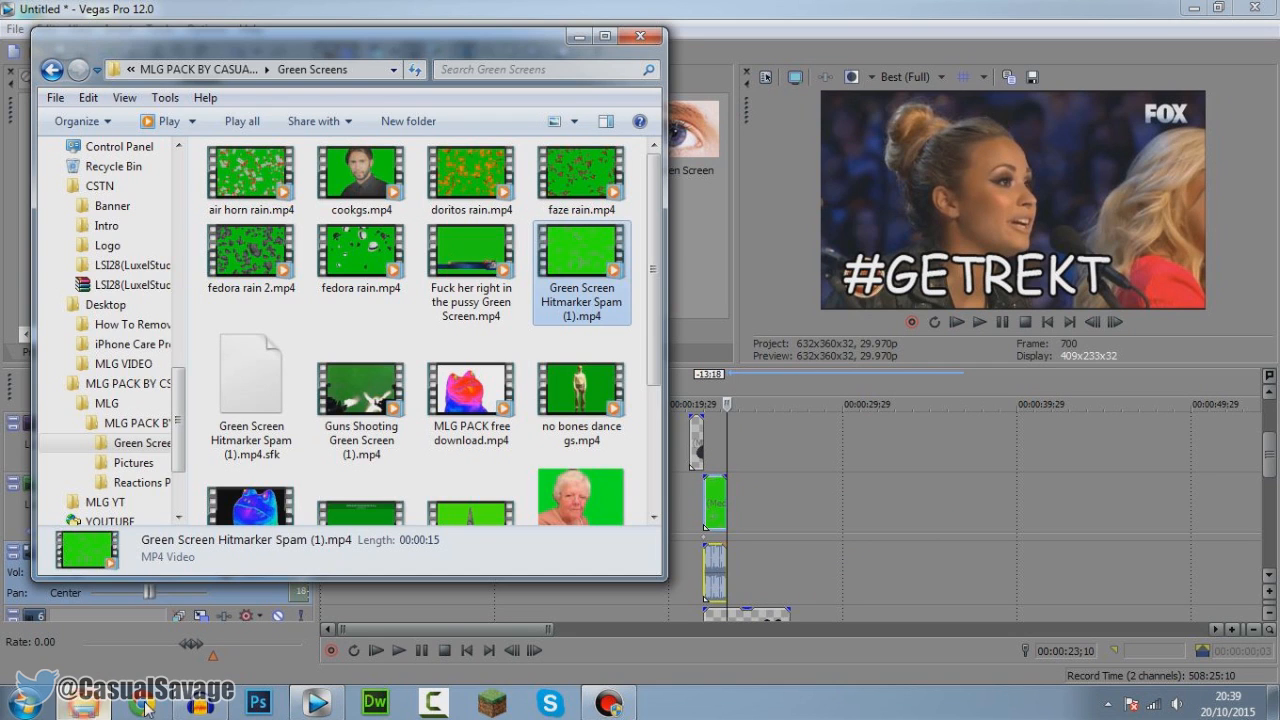
{"action": "left_click", "coordinate": [508, 455]}
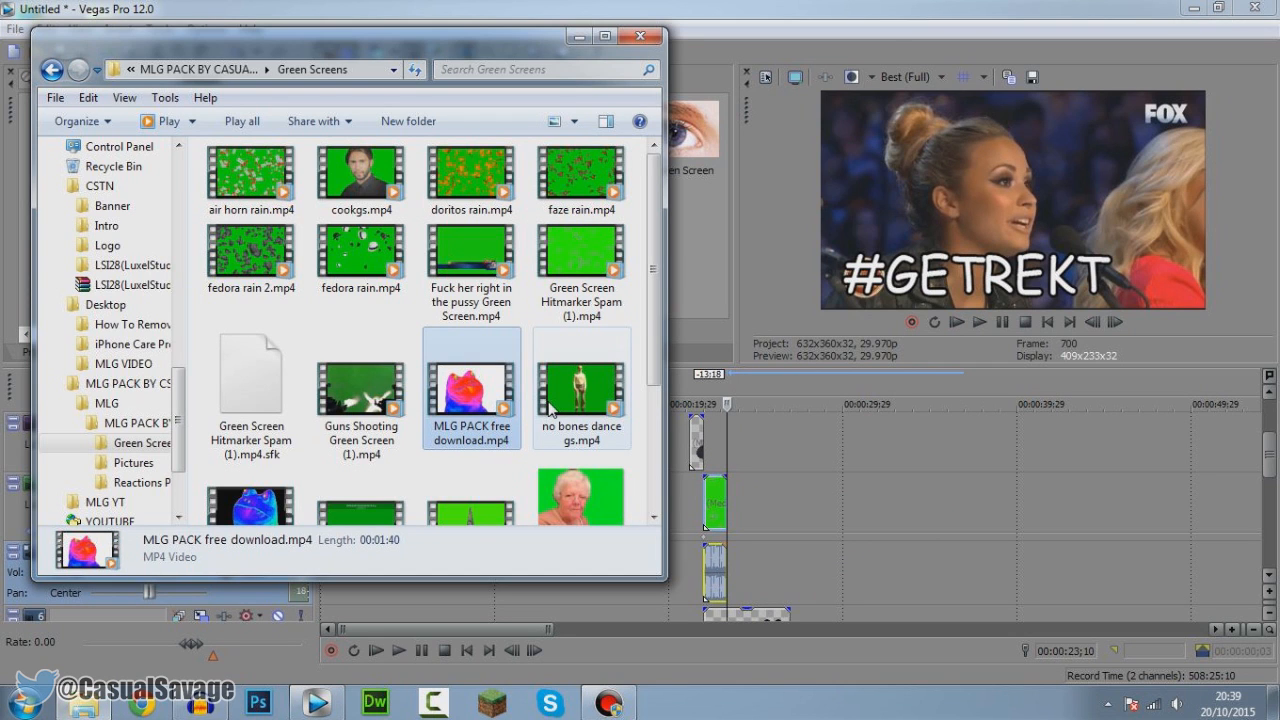
{"action": "left_click", "coordinate": [498, 290]}
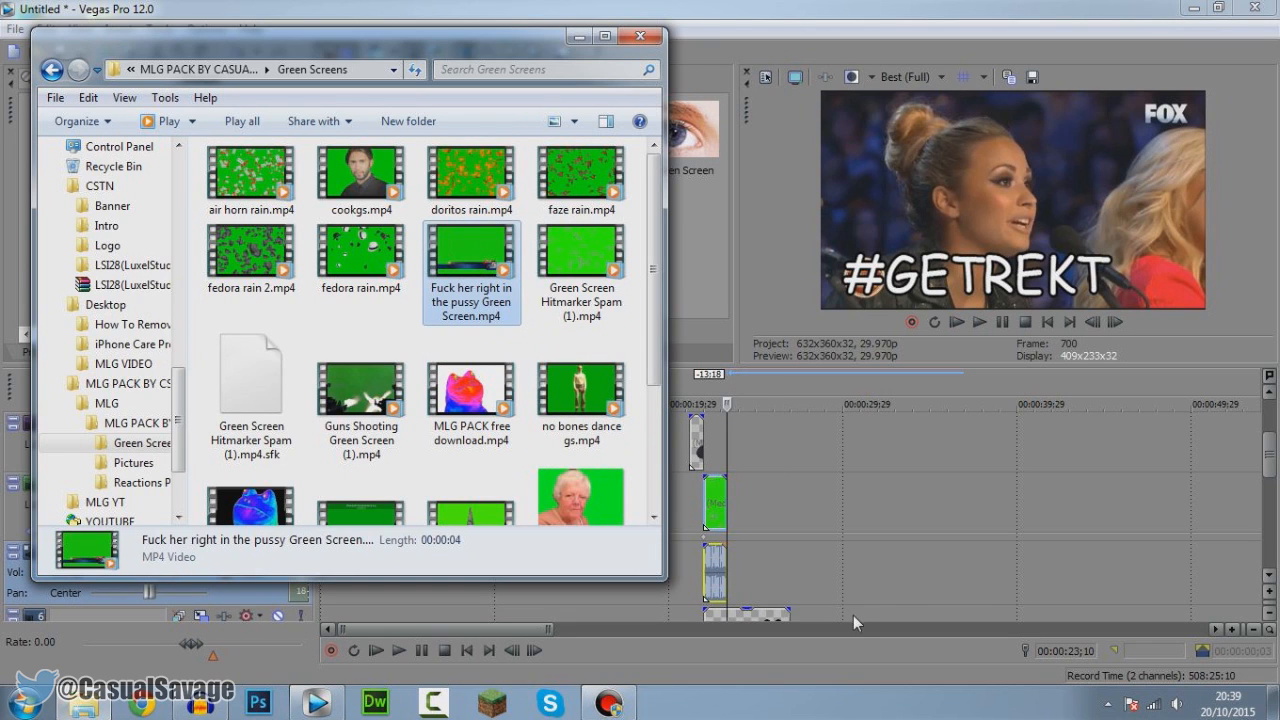
Step: Play the first clip on track 7 from 00:00:10;18 and place a marker at 00:00:14;29
{"action": "left_click", "coordinate": [763, 566]}
{"action": "left_click", "coordinate": [1268, 583]}
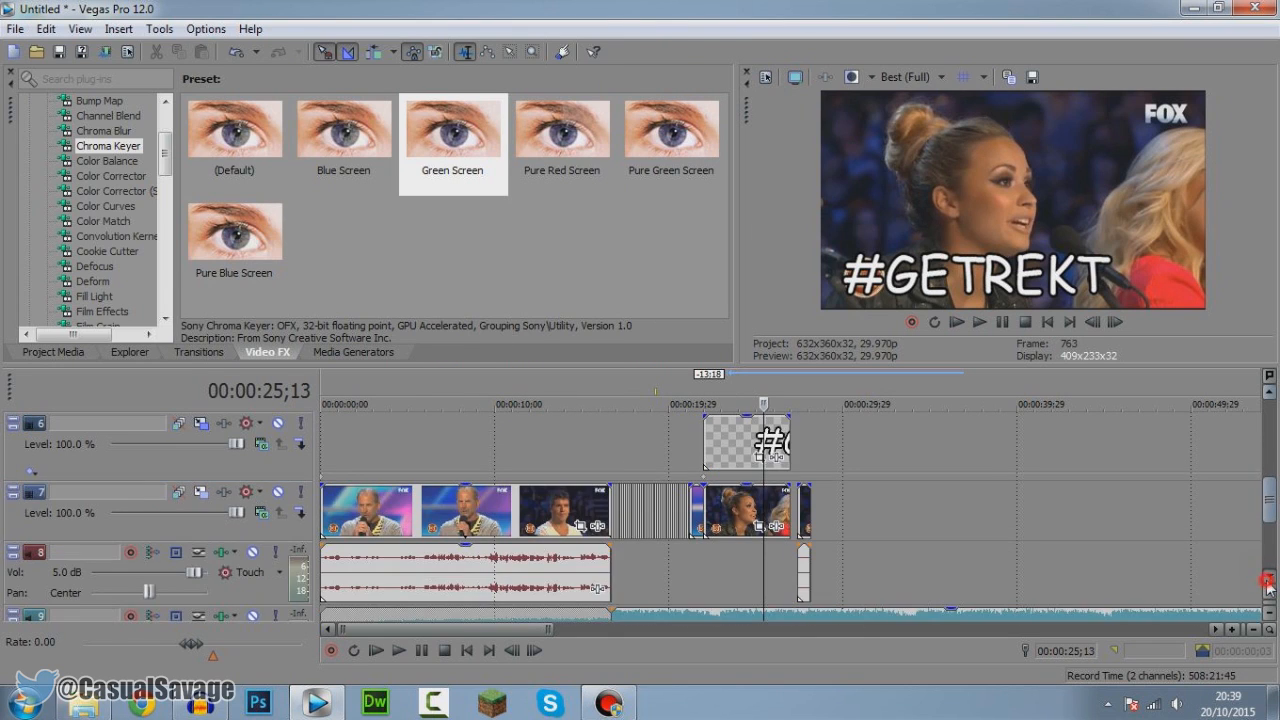
{"action": "left_click", "coordinate": [612, 446]}
{"action": "scroll", "coordinate": [620, 471], "scroll_direction": "up", "scroll_amount": 4}
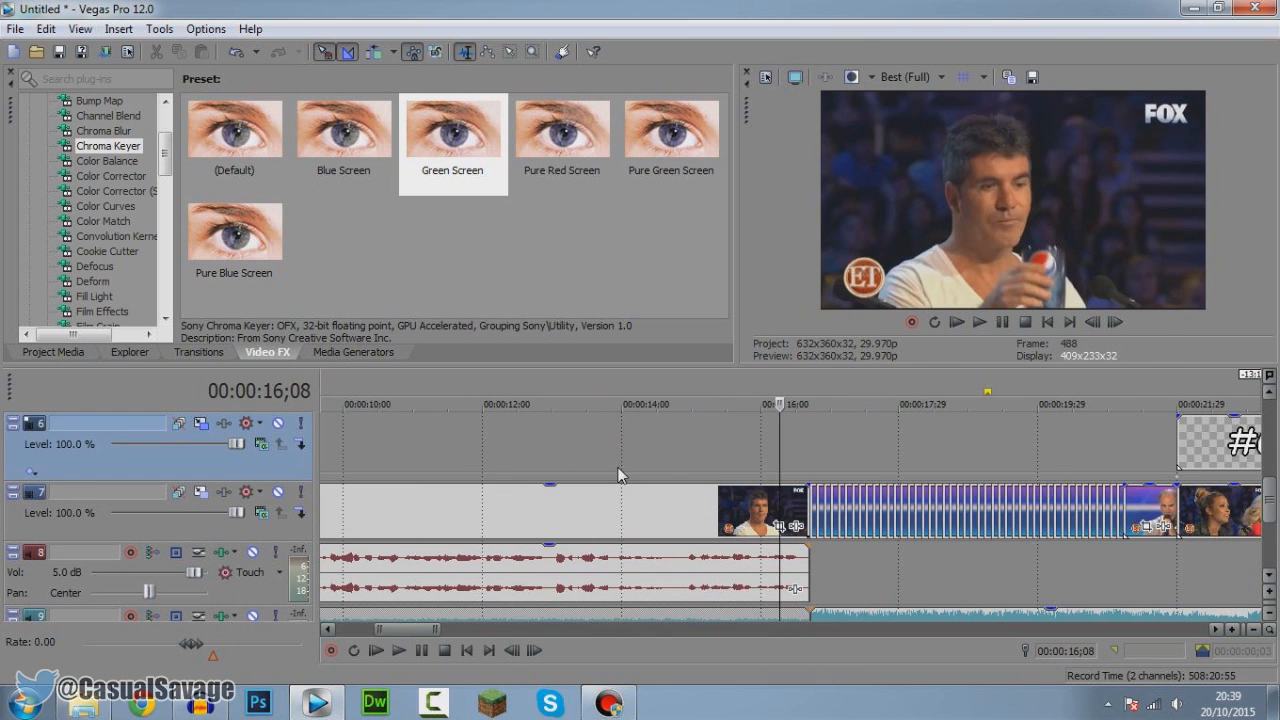
{"action": "scroll", "coordinate": [641, 520], "scroll_direction": "down", "scroll_amount": 4}
{"action": "left_click", "coordinate": [693, 528]}
{"action": "left_click", "coordinate": [600, 520]}
{"action": "left_click", "coordinate": [548, 522]}
{"action": "left_click", "coordinate": [634, 520]}
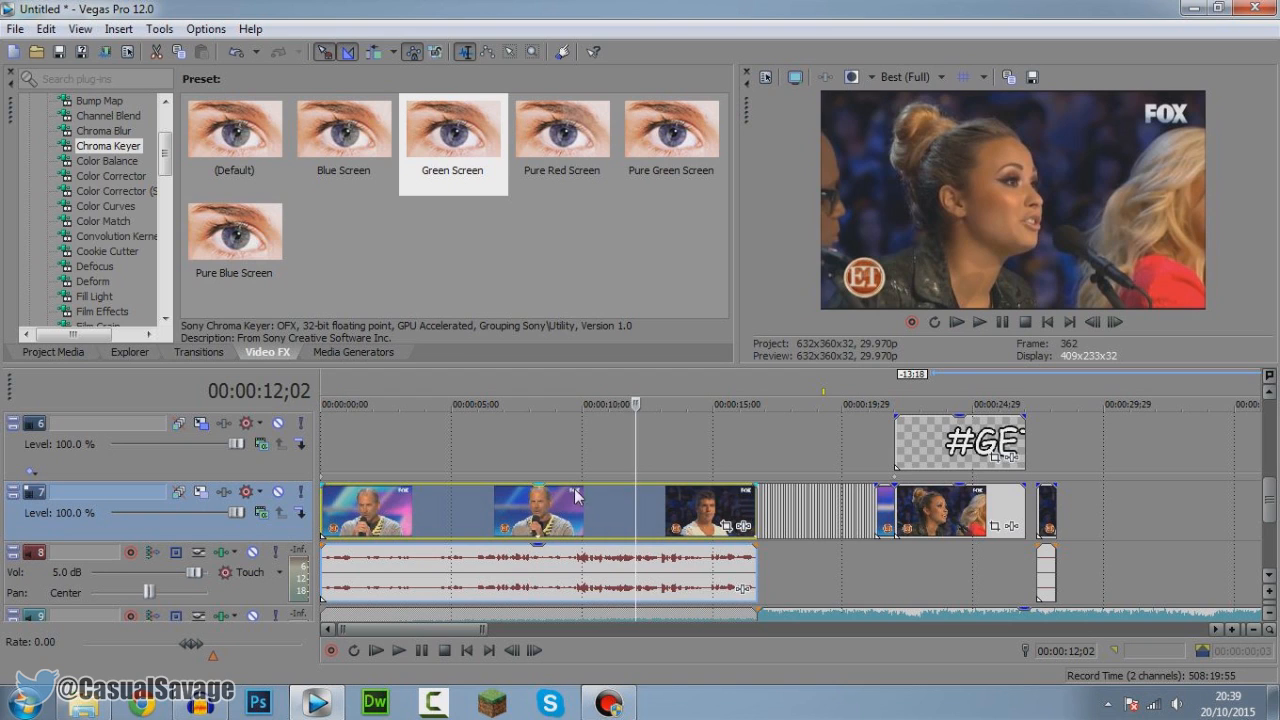
{"action": "left_click", "coordinate": [597, 520]}
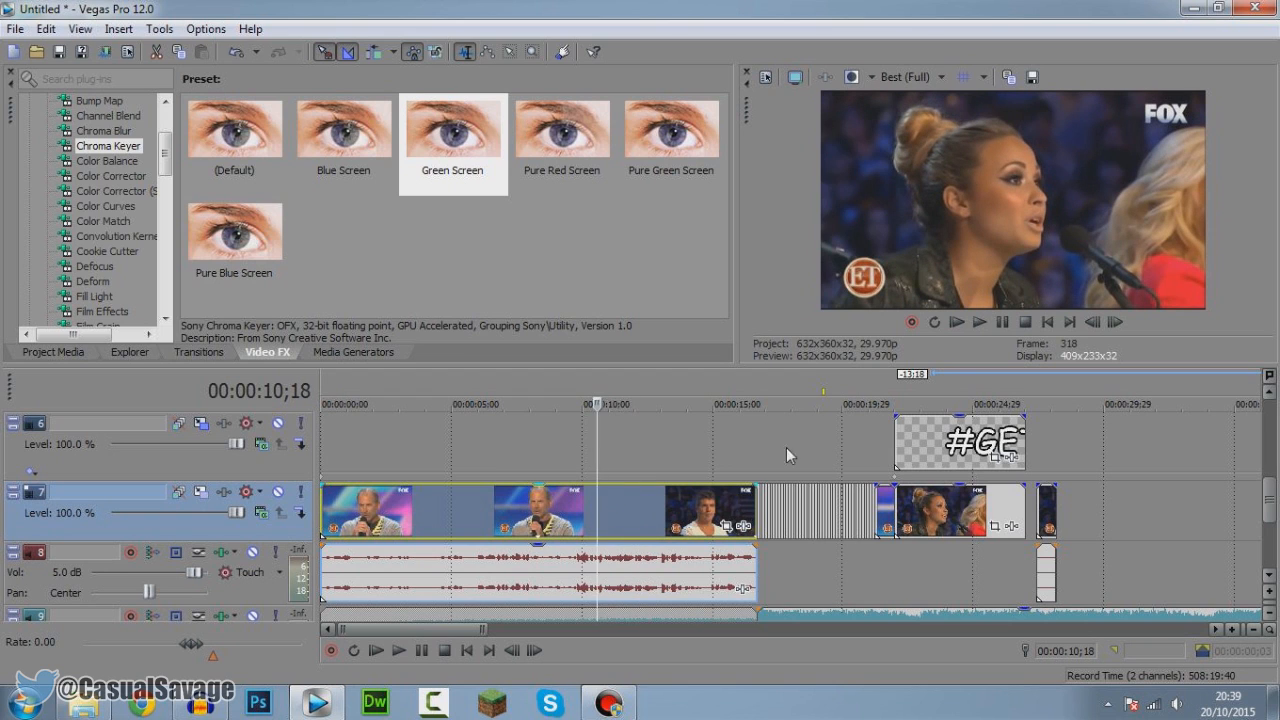
{"action": "left_click", "coordinate": [1002, 327]}
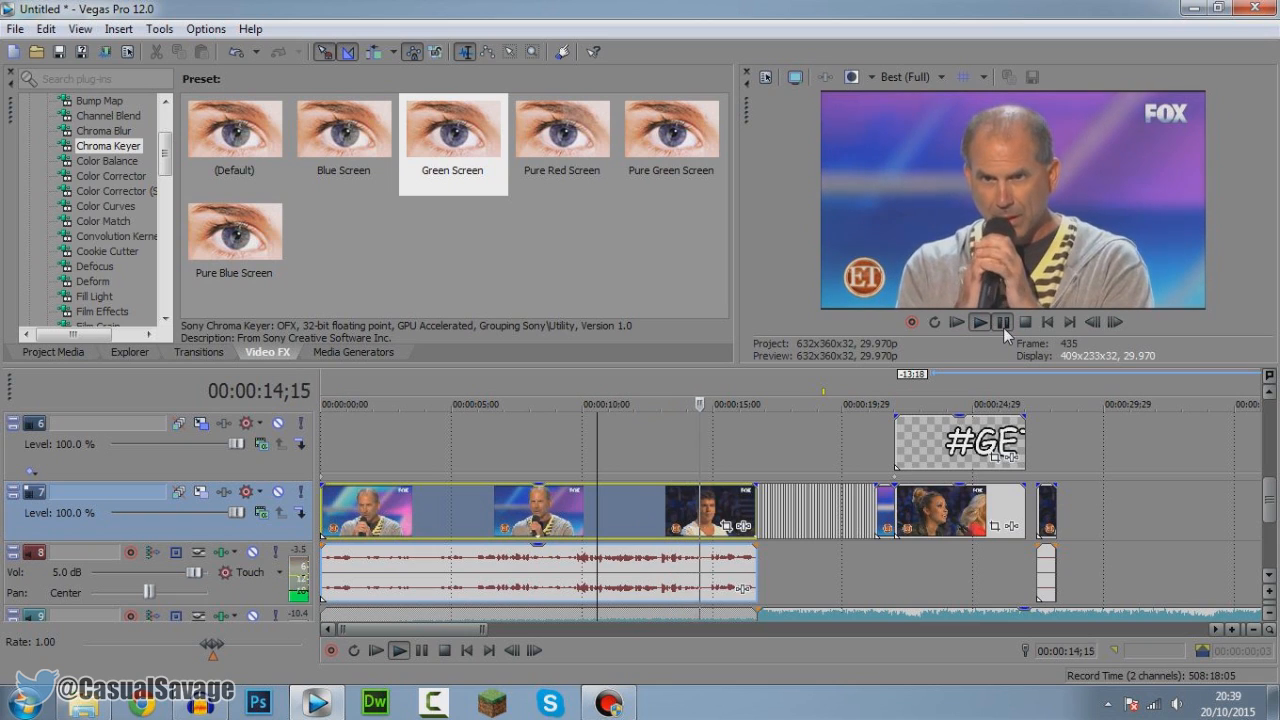
{"action": "left_click", "coordinate": [1003, 324]}
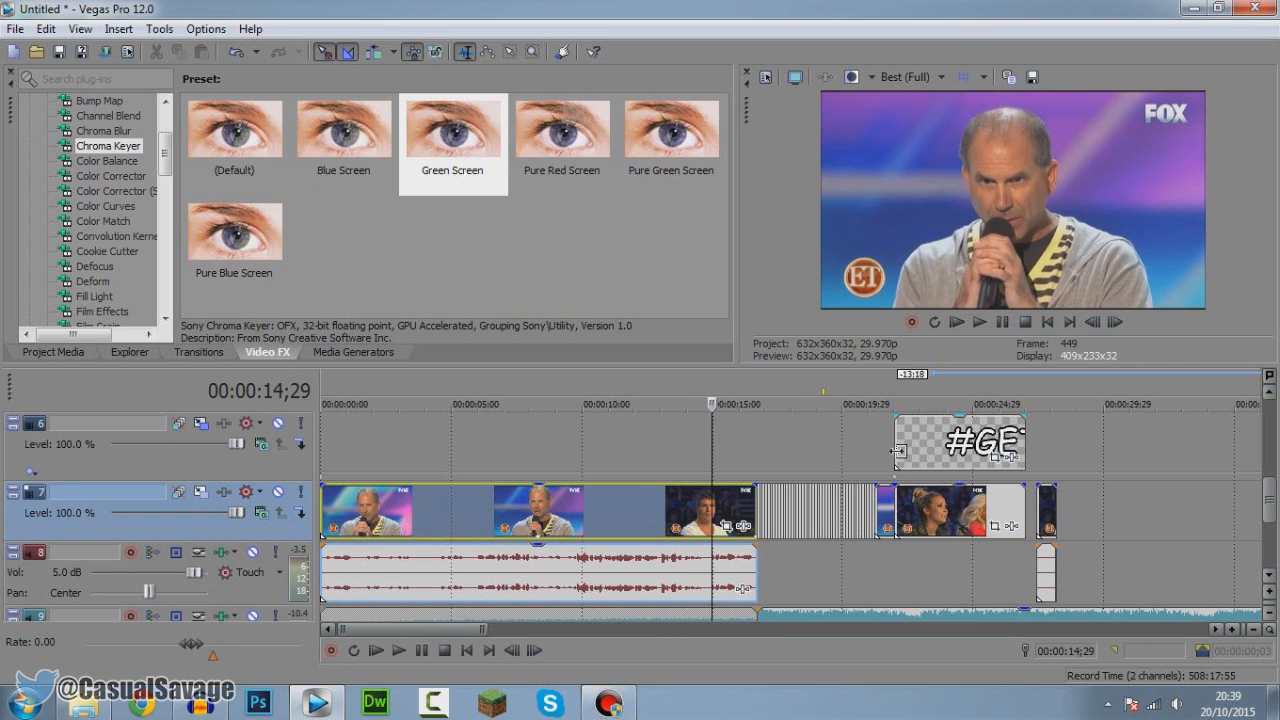
{"action": "key", "text": "m"}
Step: Replay the clip from 00:00:11;05 and place a second marker at 00:00:14;00
{"action": "left_click", "coordinate": [614, 516]}
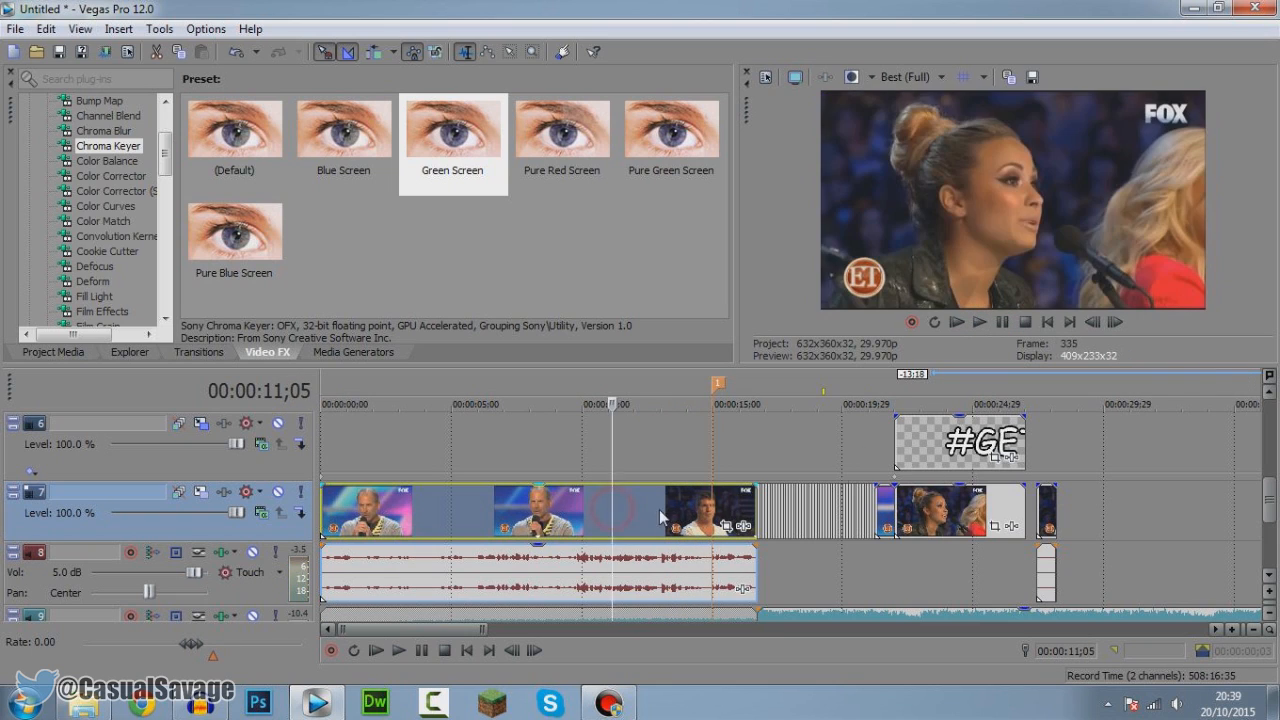
{"action": "left_click", "coordinate": [1000, 324]}
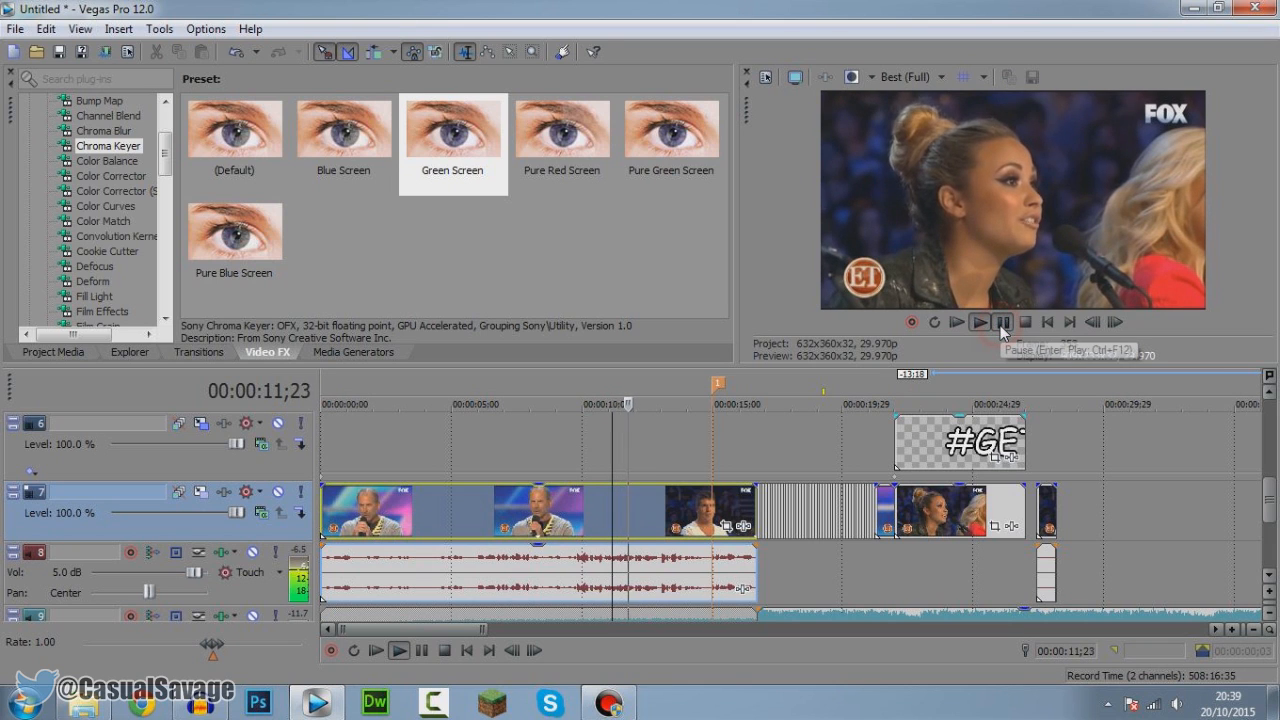
{"action": "left_click", "coordinate": [1001, 325]}
{"action": "key", "text": "m"}
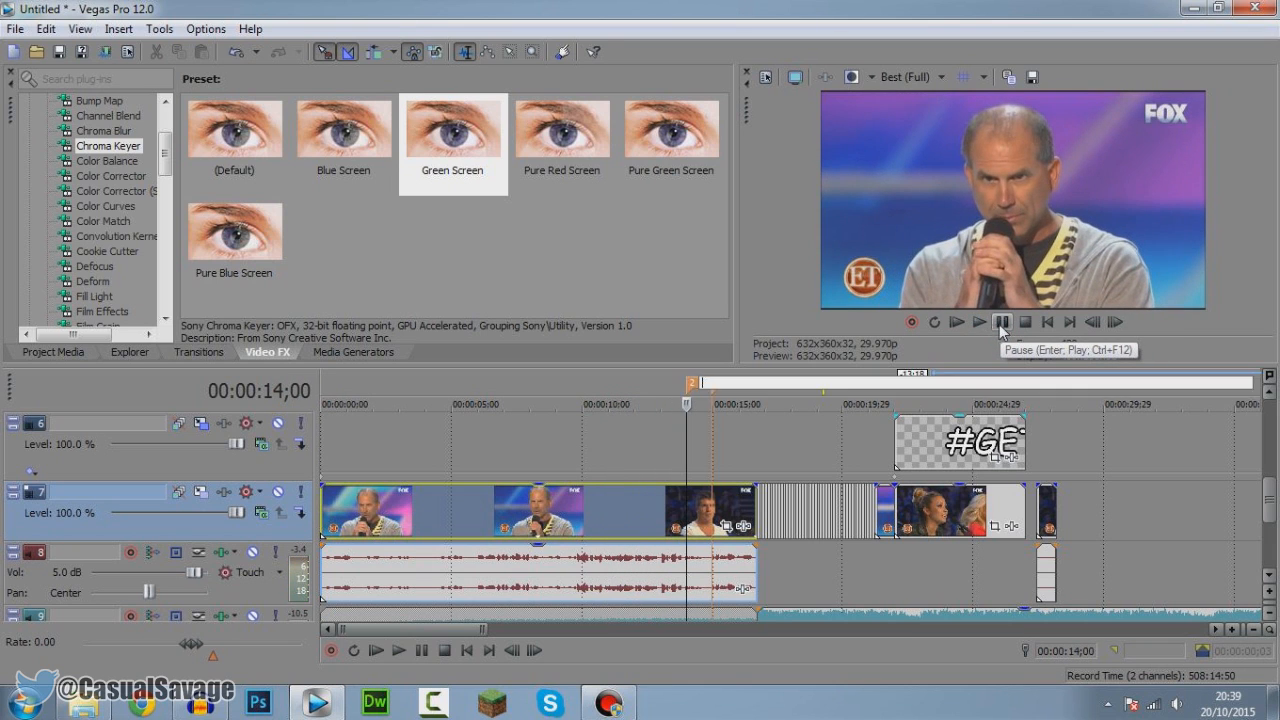
Step: Insert a new video track directly above the hitmarker green-screen track
{"action": "left_click", "coordinate": [692, 455]}
{"action": "left_click_drag", "start_coordinate": [1274, 497], "coordinate": [1274, 472]}
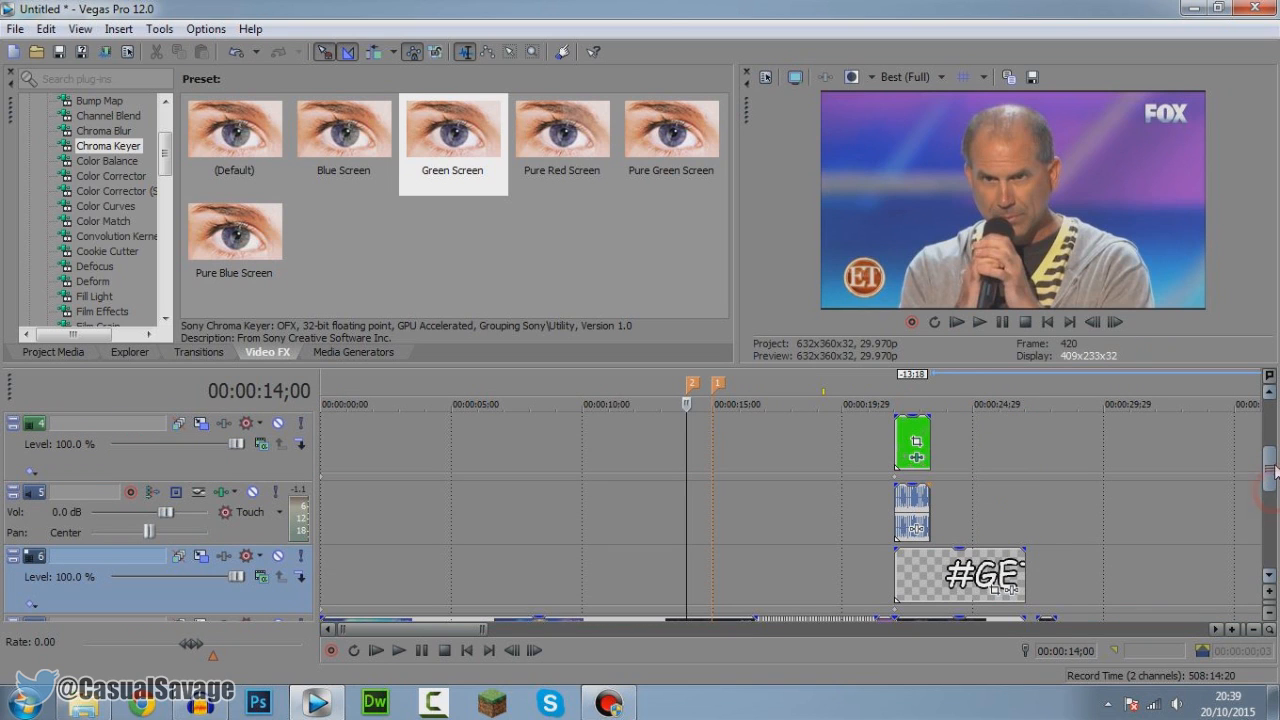
{"action": "double_click", "coordinate": [912, 430]}
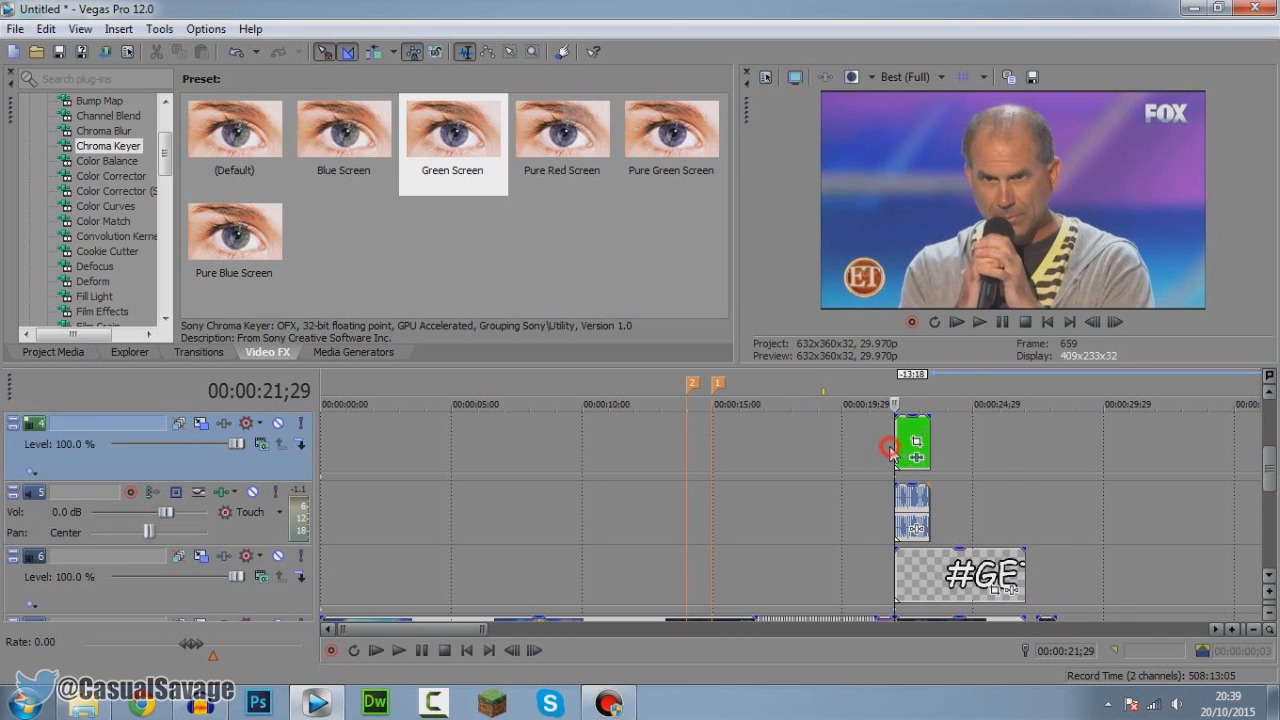
{"action": "right_click", "coordinate": [245, 463]}
{"action": "left_click", "coordinate": [300, 223]}
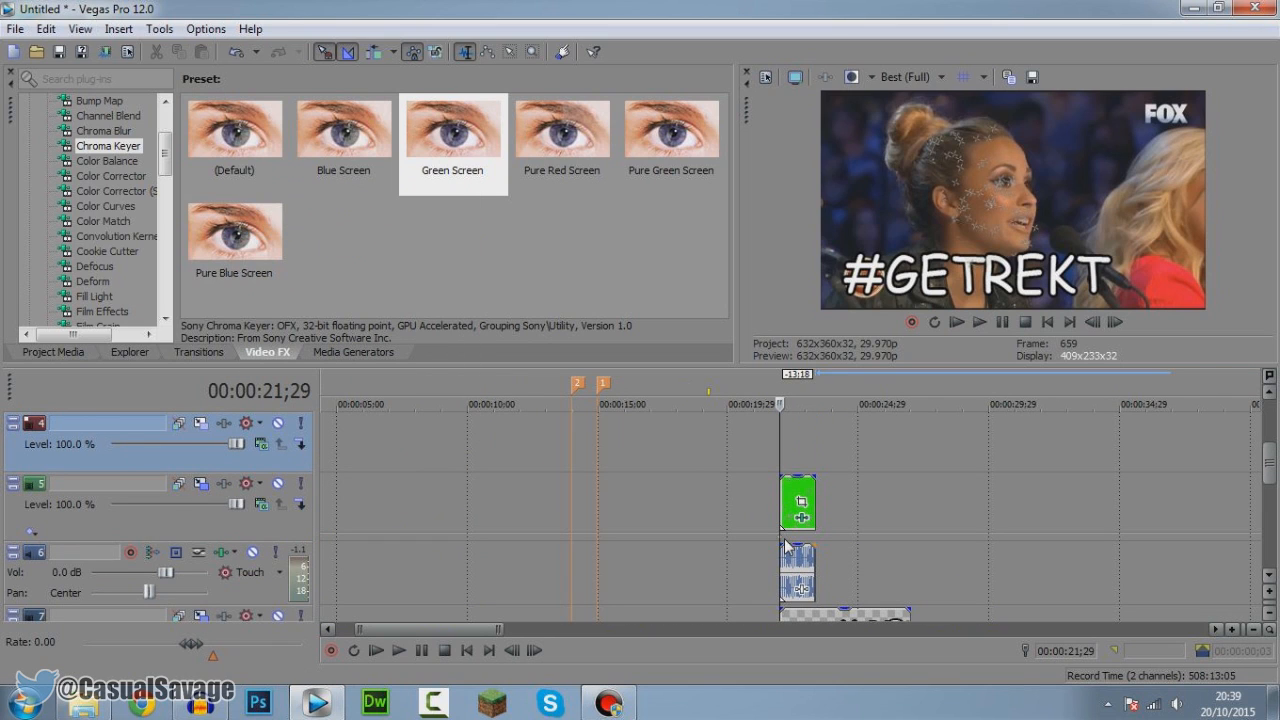
Step: Place the selected Green Screens folder video on the empty track 4 at marker 2, with its audio on a new track 5
{"action": "left_click", "coordinate": [84, 707]}
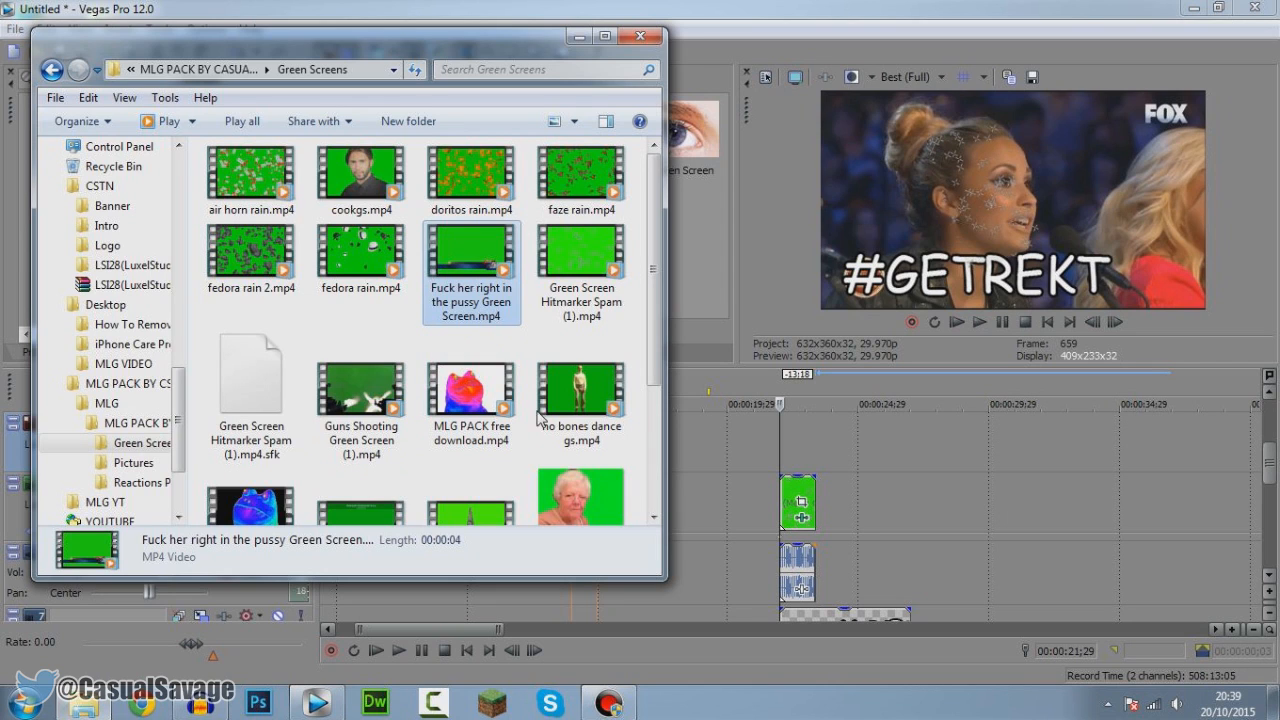
{"action": "left_click_drag", "start_coordinate": [481, 288], "coordinate": [583, 468]}
{"action": "left_click", "coordinate": [585, 505]}
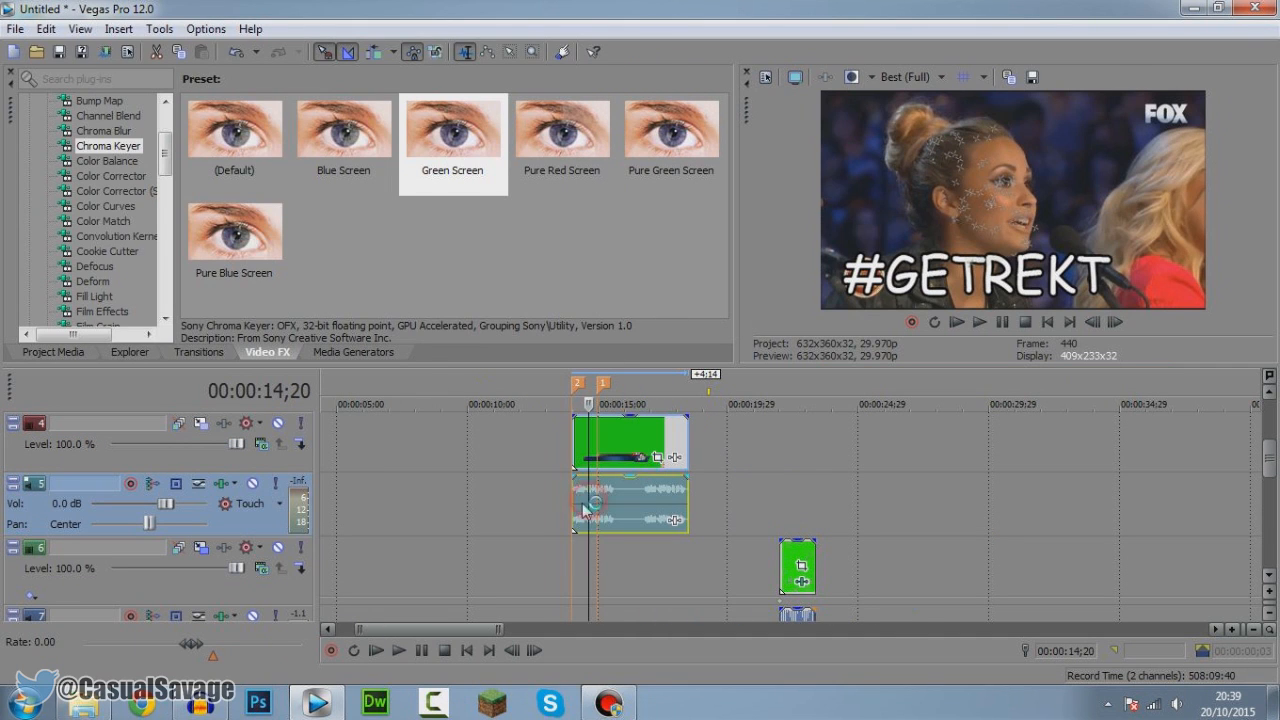
{"action": "left_click", "coordinate": [573, 506]}
Step: Apply the Chroma Keyer's Green Screen preset to the new track 4 clip and preview the result from 00:00:14;00
{"action": "left_click_drag", "start_coordinate": [451, 160], "coordinate": [620, 458]}
{"action": "left_click", "coordinate": [679, 279]}
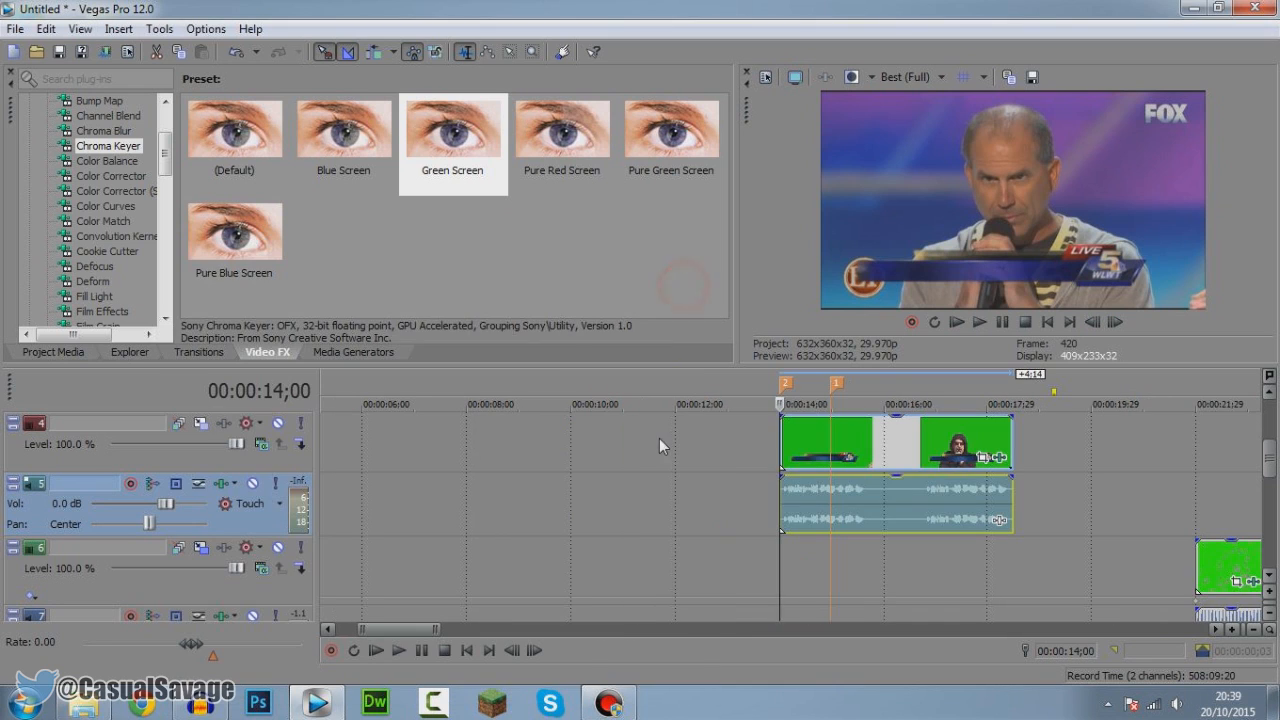
{"action": "left_click", "coordinate": [986, 321]}
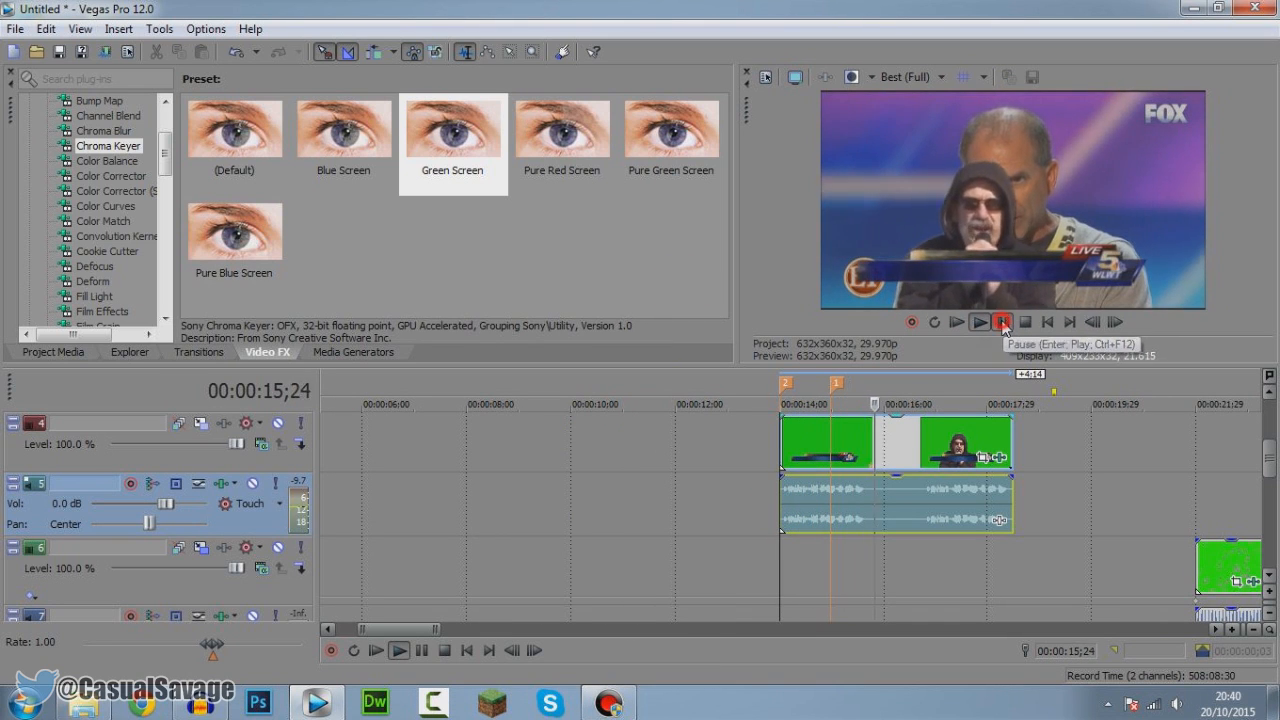
{"action": "left_click", "coordinate": [1003, 322]}
Step: Split the clip on tracks 4 and 5 at 00:00:15;21 and delete the part after the split
{"action": "left_click", "coordinate": [865, 508]}
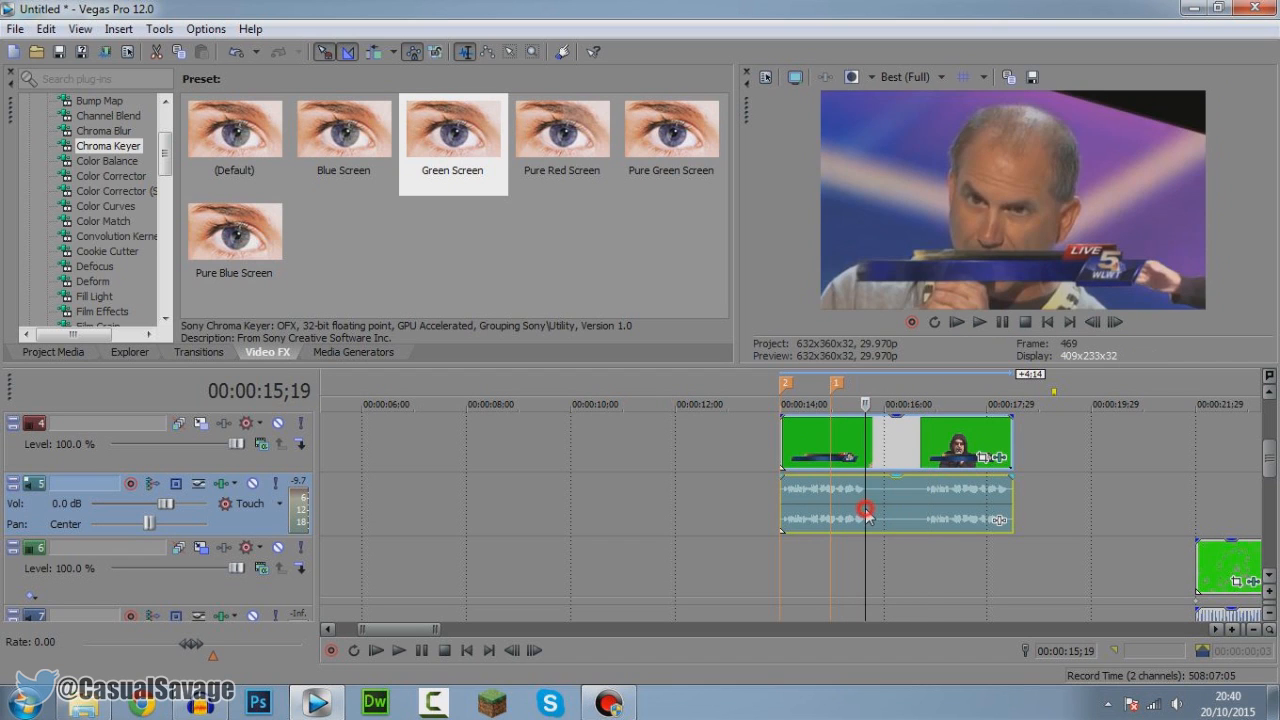
{"action": "left_click", "coordinate": [869, 511]}
{"action": "scroll", "coordinate": [868, 511], "scroll_direction": "up", "scroll_amount": 4}
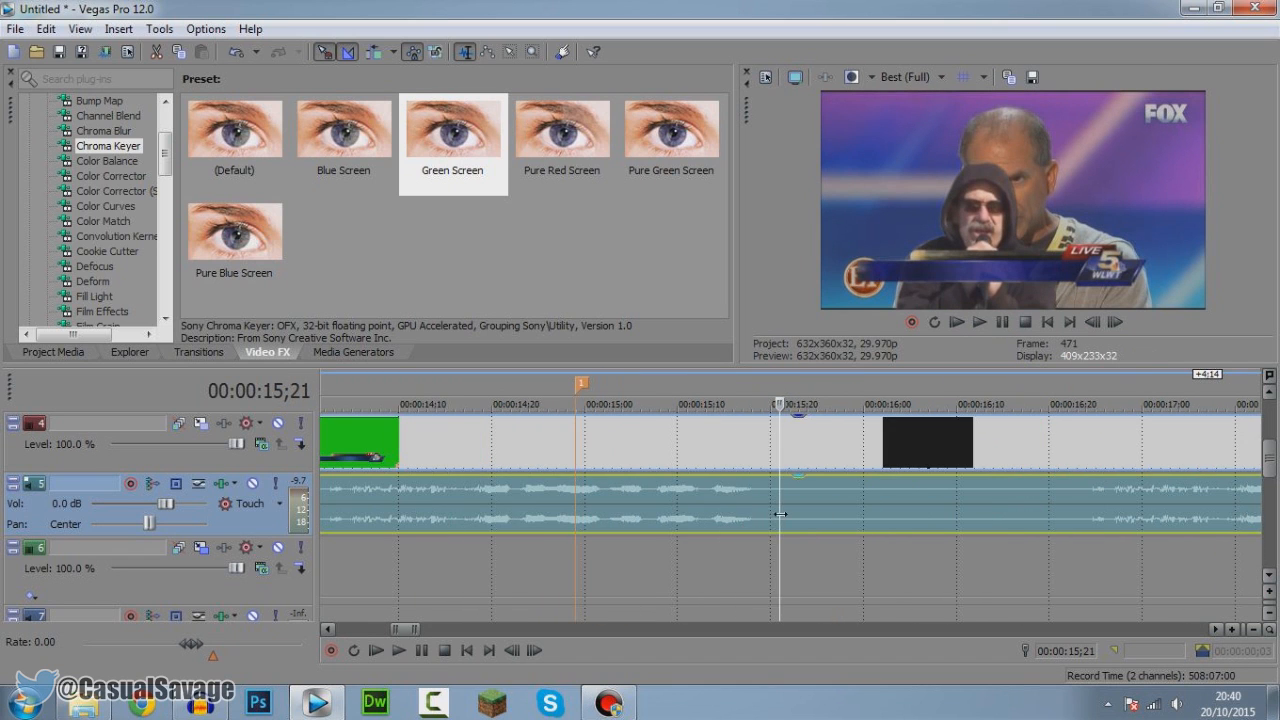
{"action": "key", "text": "s"}
{"action": "scroll", "coordinate": [780, 514], "scroll_direction": "down", "scroll_amount": 5}
{"action": "key", "text": "Delete"}
Step: In the track 4 clip's properties, disable resampling and turn off Maintain aspect ratio
{"action": "right_click", "coordinate": [710, 442]}
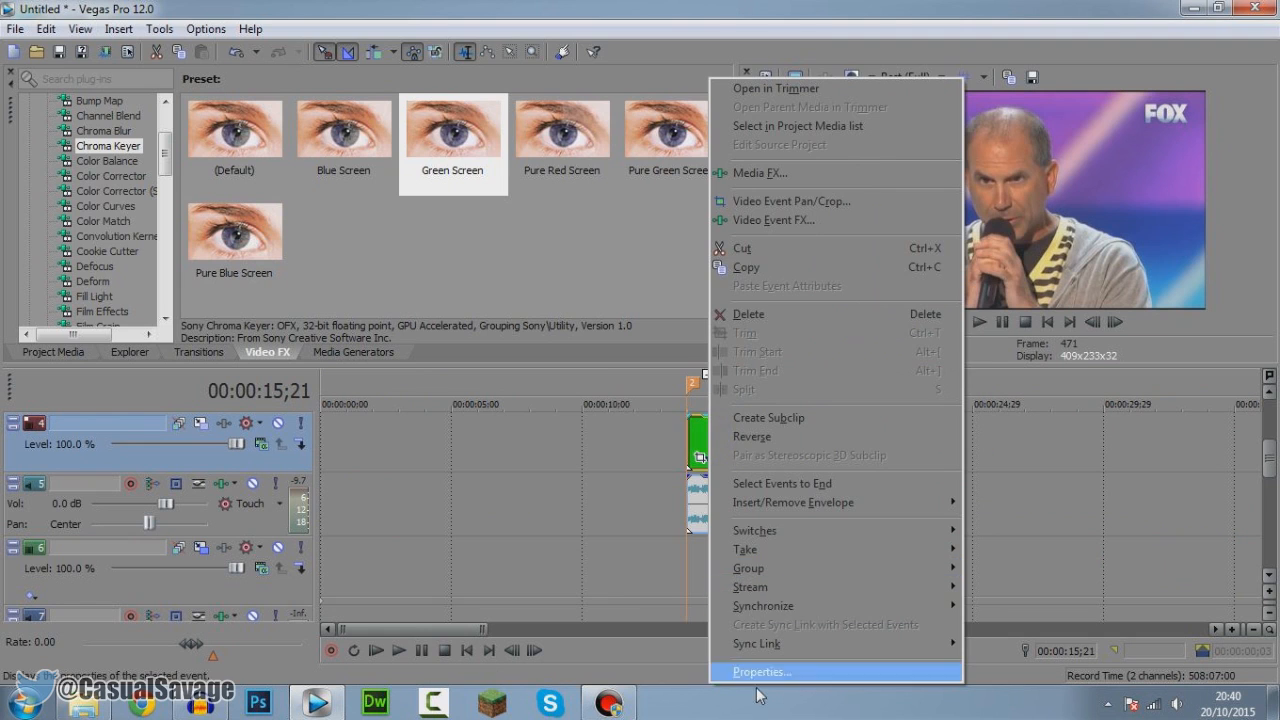
{"action": "left_click", "coordinate": [757, 672]}
{"action": "left_click", "coordinate": [497, 290]}
{"action": "left_click", "coordinate": [555, 206]}
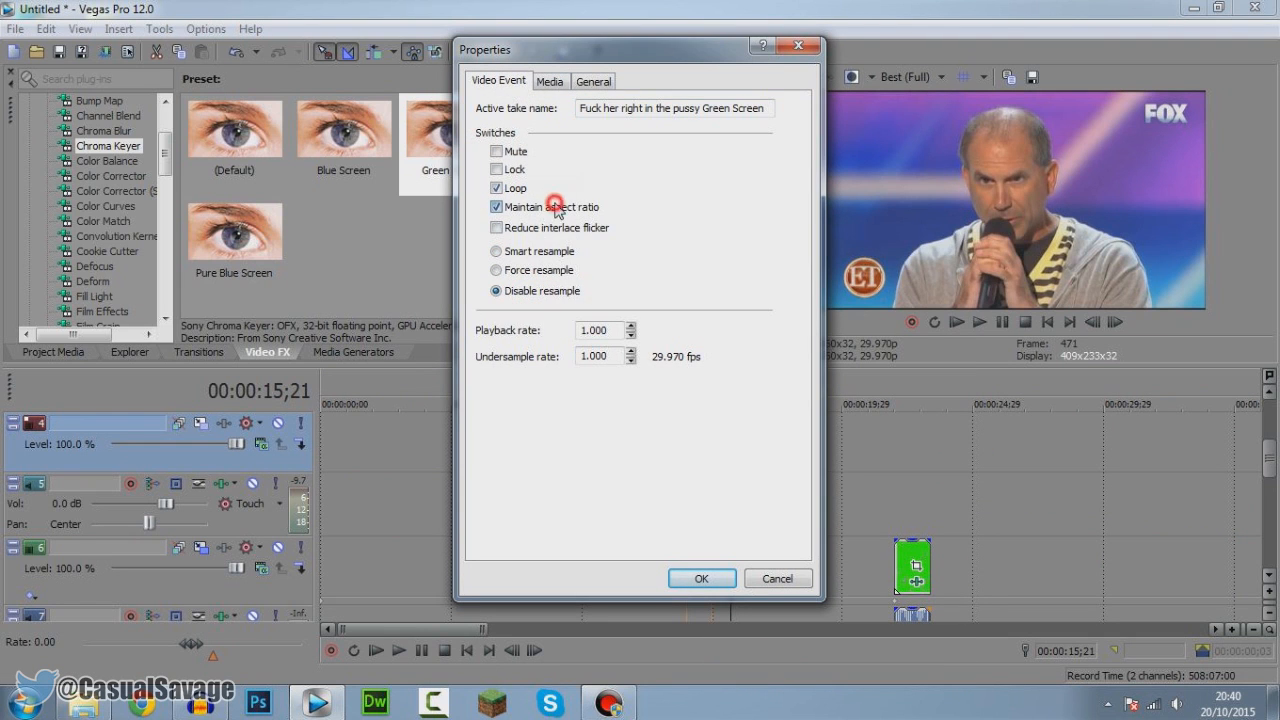
{"action": "left_click", "coordinate": [702, 580]}
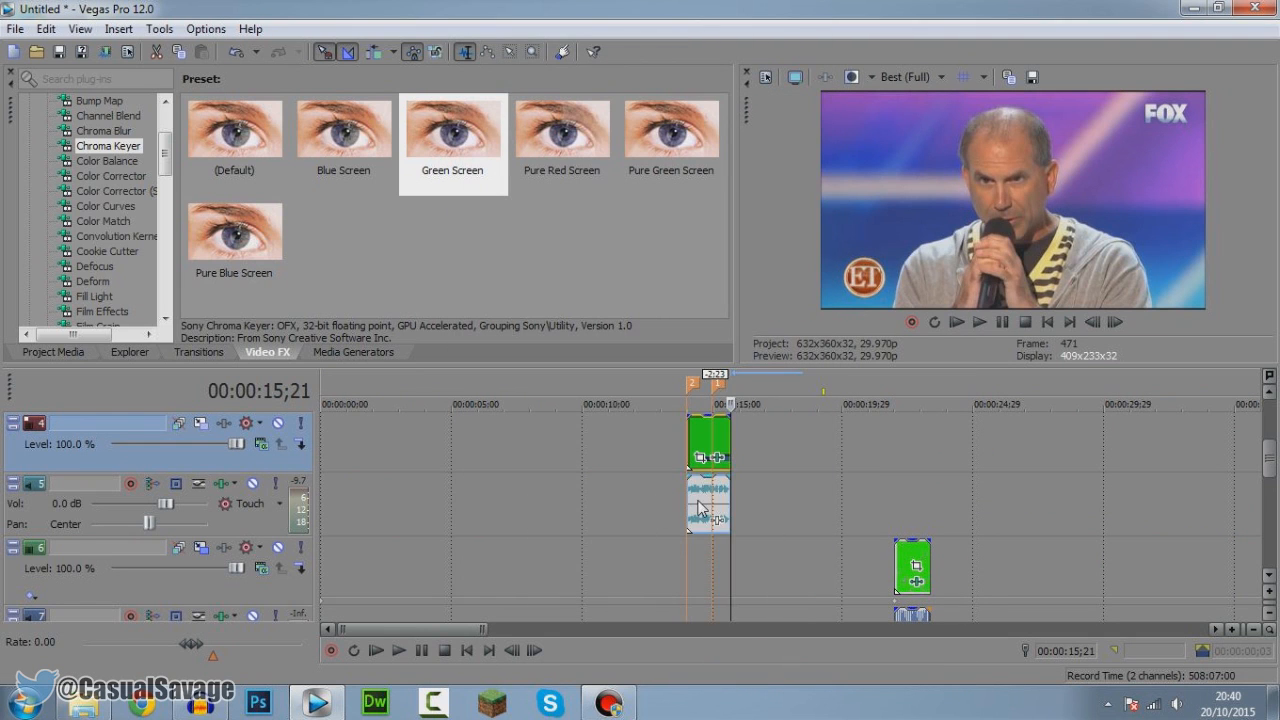
Step: Set the volume of audio track 5 to 12.0 dB and play back the section from marker 2
{"action": "left_click", "coordinate": [699, 510]}
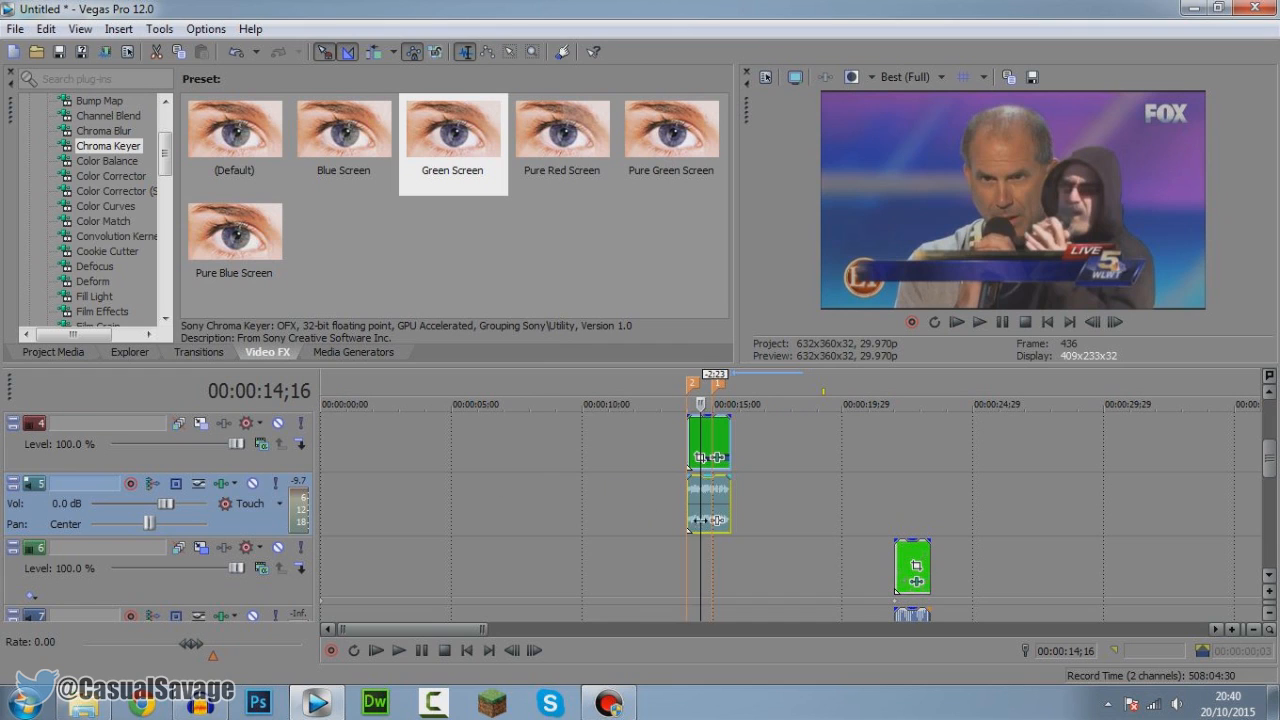
{"action": "scroll", "coordinate": [158, 504], "scroll_direction": "up", "scroll_amount": 2}
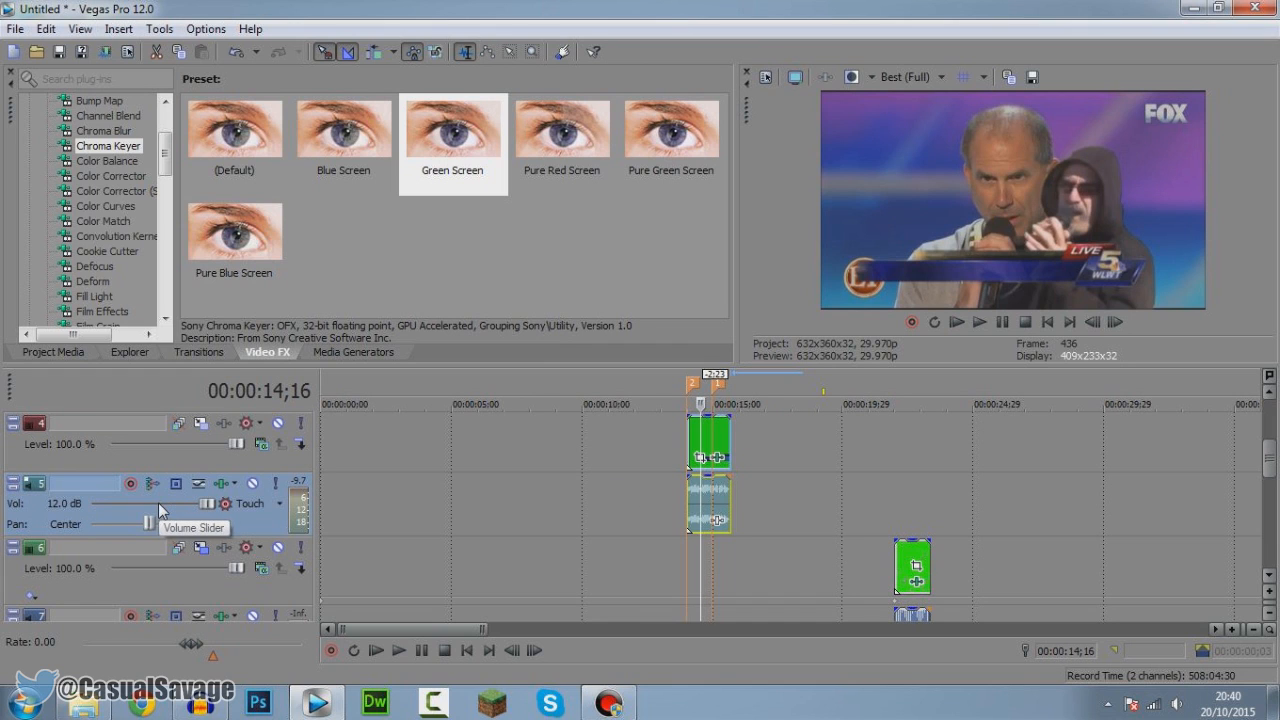
{"action": "left_click", "coordinate": [688, 497]}
{"action": "key", "text": "space"}
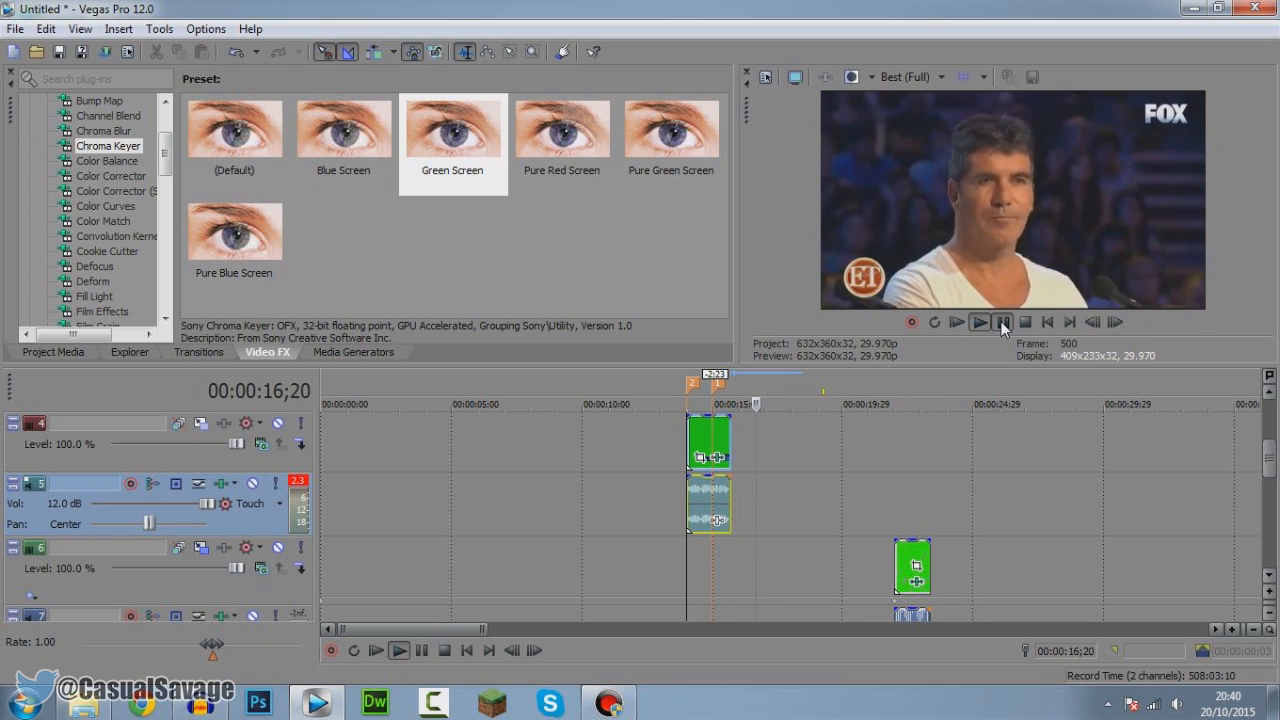
Step: Play back the main video tracks from 00:00:15;21, where the green-screen clip on track 4 ends
{"action": "left_click", "coordinate": [1003, 324]}
{"action": "left_click", "coordinate": [697, 507]}
{"action": "left_click", "coordinate": [729, 492]}
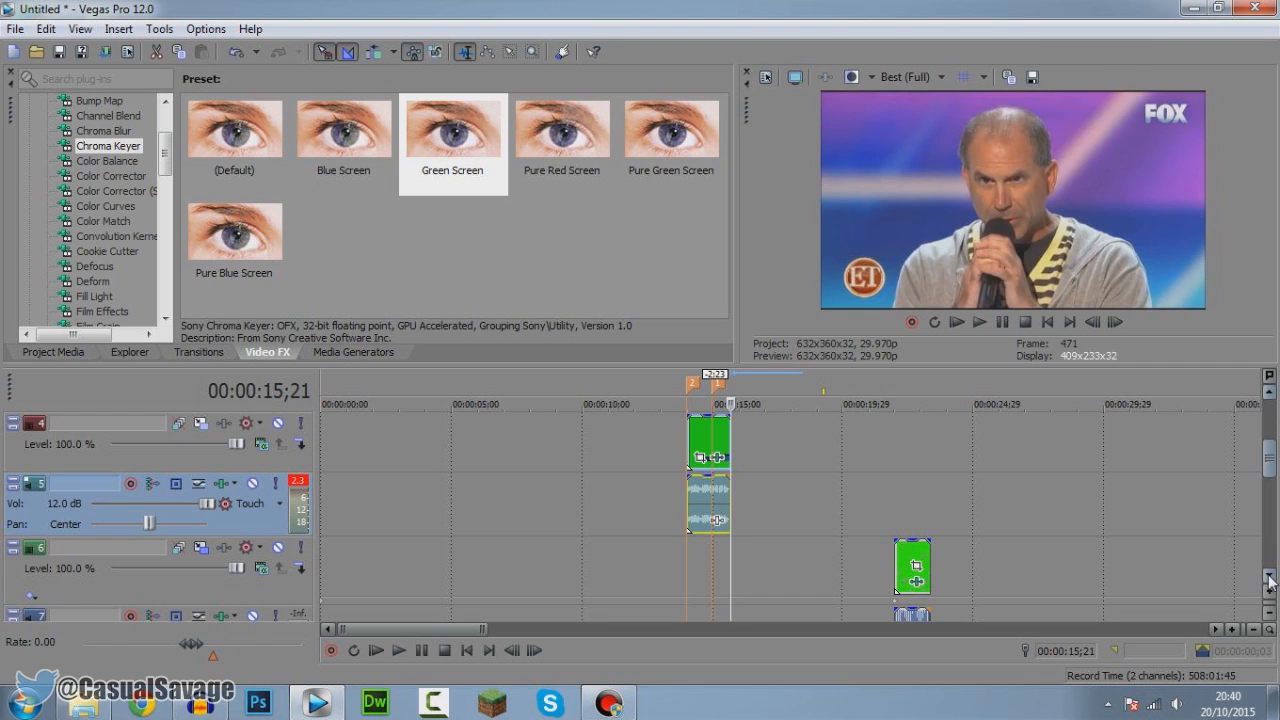
{"action": "scroll", "coordinate": [1030, 582], "scroll_direction": "down", "scroll_amount": 5}
{"action": "scroll", "coordinate": [880, 572], "scroll_direction": "up", "scroll_amount": 6}
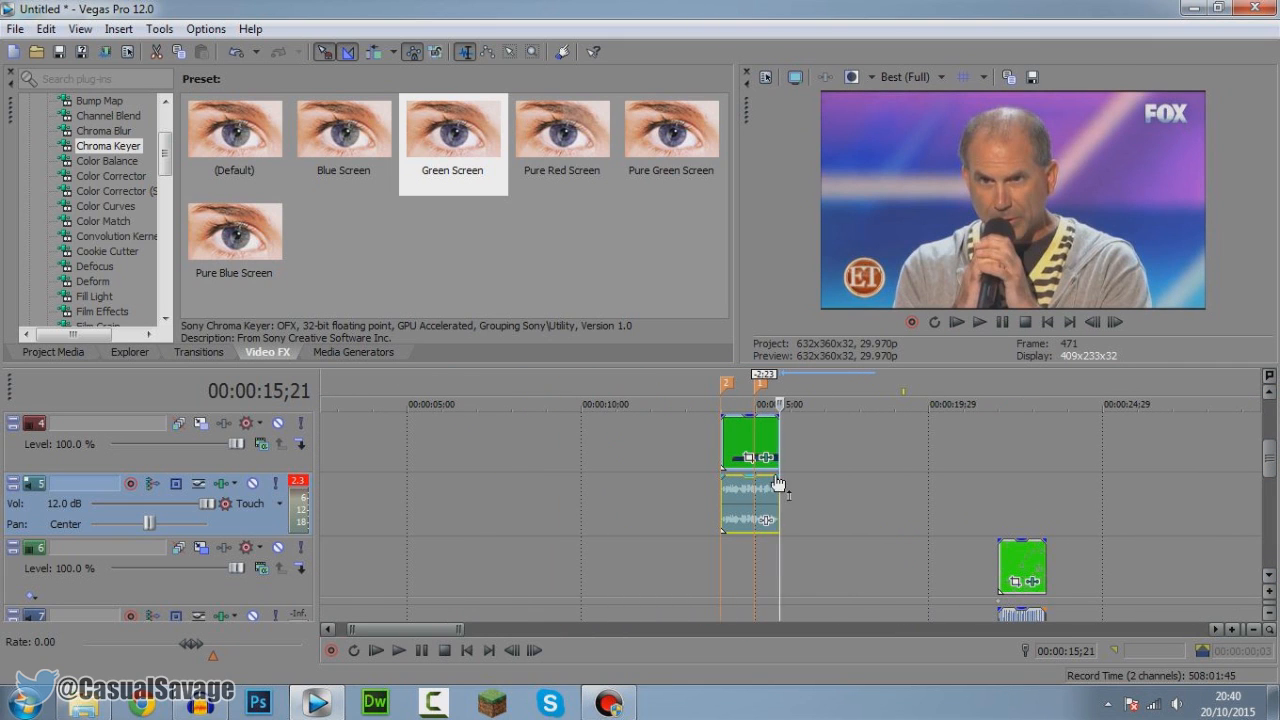
{"action": "left_click", "coordinate": [1268, 575]}
{"action": "left_click", "coordinate": [1268, 575]}
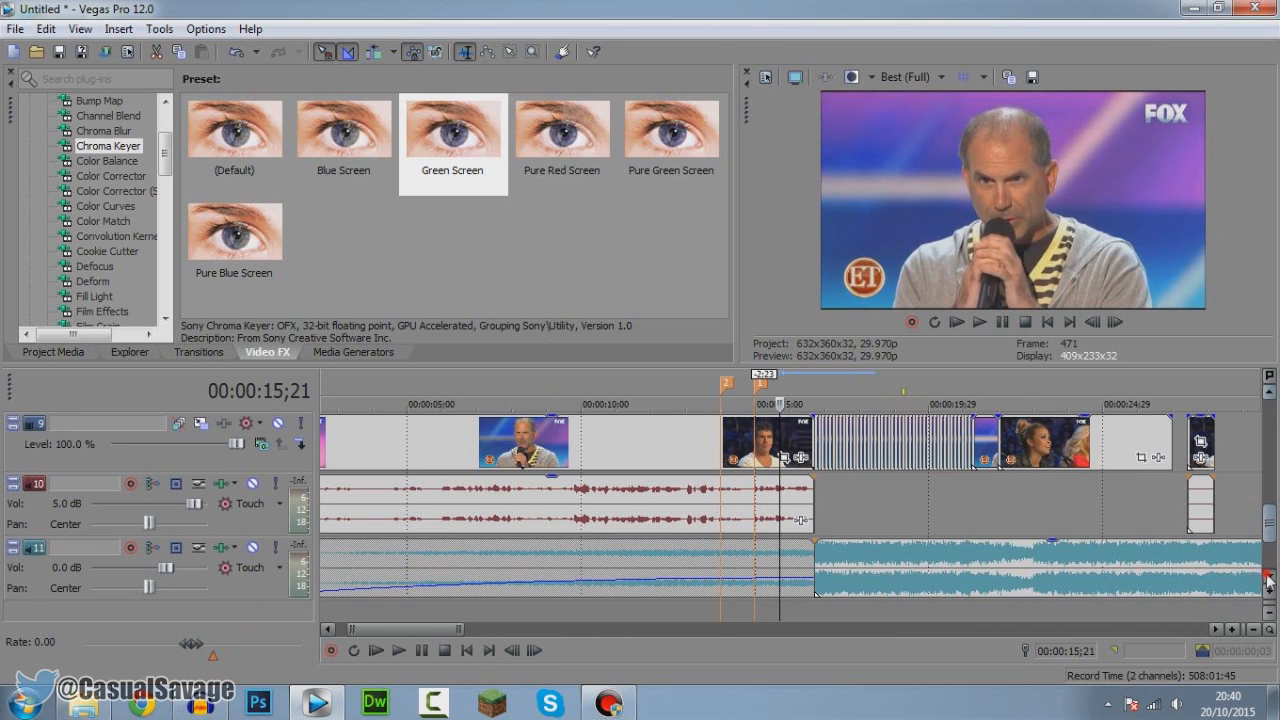
{"action": "left_click", "coordinate": [1000, 326]}
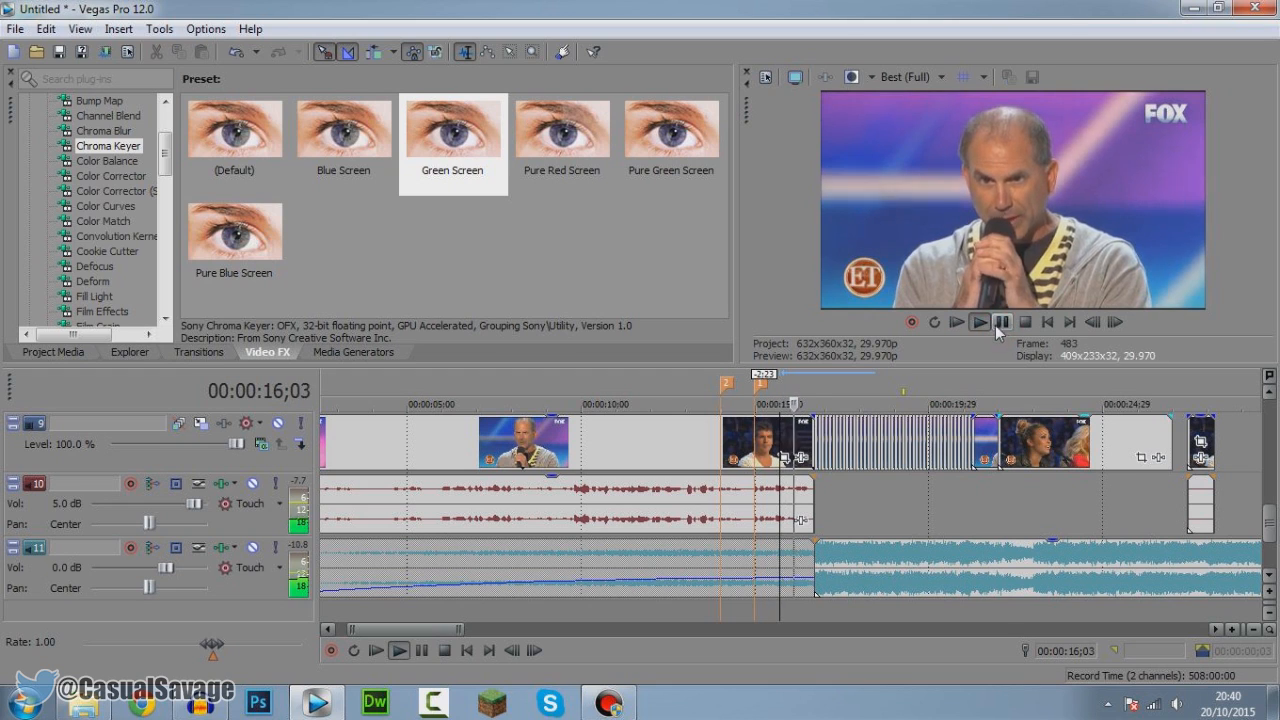
Step: Move back frame by frame to 00:00:15;16 to inspect the footage around the end of the interruption clip
{"action": "key", "text": "Left"}
{"action": "key", "text": "Left"}
{"action": "key", "text": "Left"}
{"action": "key", "text": "Left"}
{"action": "key", "text": "Left"}
{"action": "key", "text": "Left"}
{"action": "key", "text": "Left"}
{"action": "key", "text": "Left"}
{"action": "key", "text": "Left"}
{"action": "key", "text": "Left"}
{"action": "key", "text": "Left"}
{"action": "key", "text": "Left"}
{"action": "key", "text": "Left"}
{"action": "key", "text": "Left"}
{"action": "key", "text": "Left"}
{"action": "key", "text": "Left"}
{"action": "key", "text": "Left"}
{"action": "key", "text": "Left"}
{"action": "key", "text": "Left"}
{"action": "key", "text": "Left"}
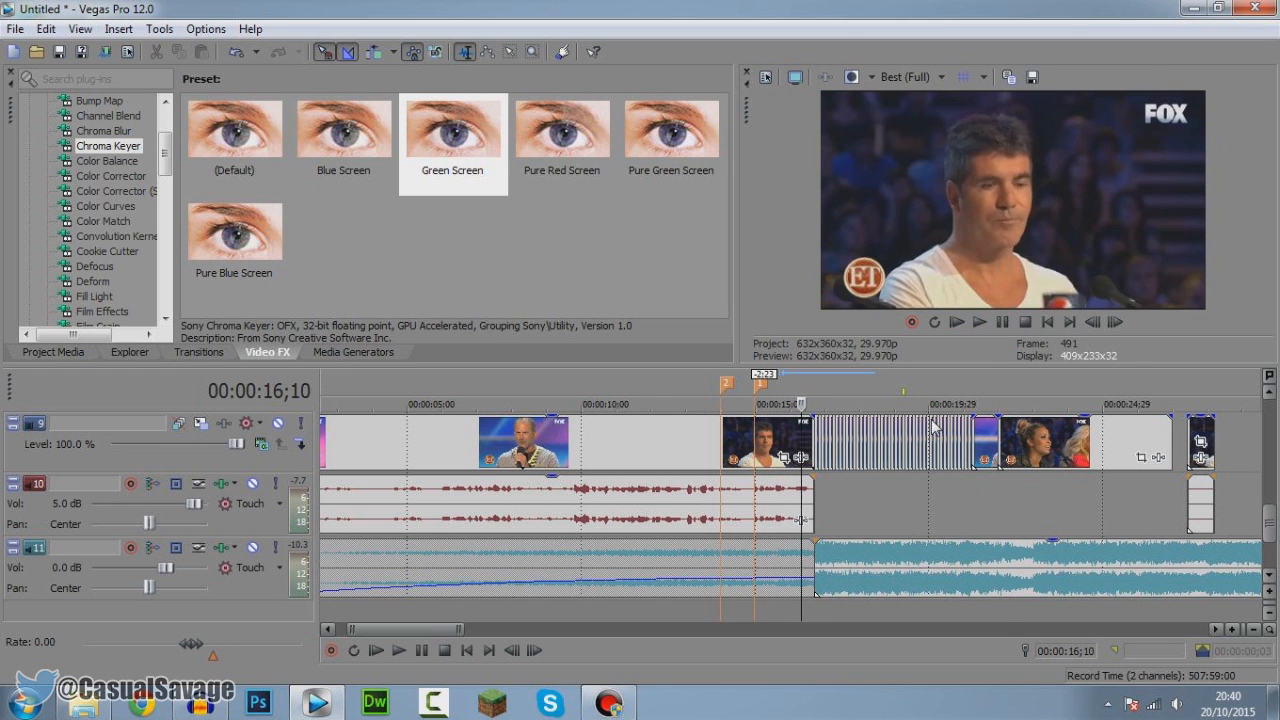
{"action": "left_click", "coordinate": [1005, 325]}
{"action": "left_click", "coordinate": [1005, 325]}
{"action": "key", "text": "Left"}
{"action": "key", "text": "Left"}
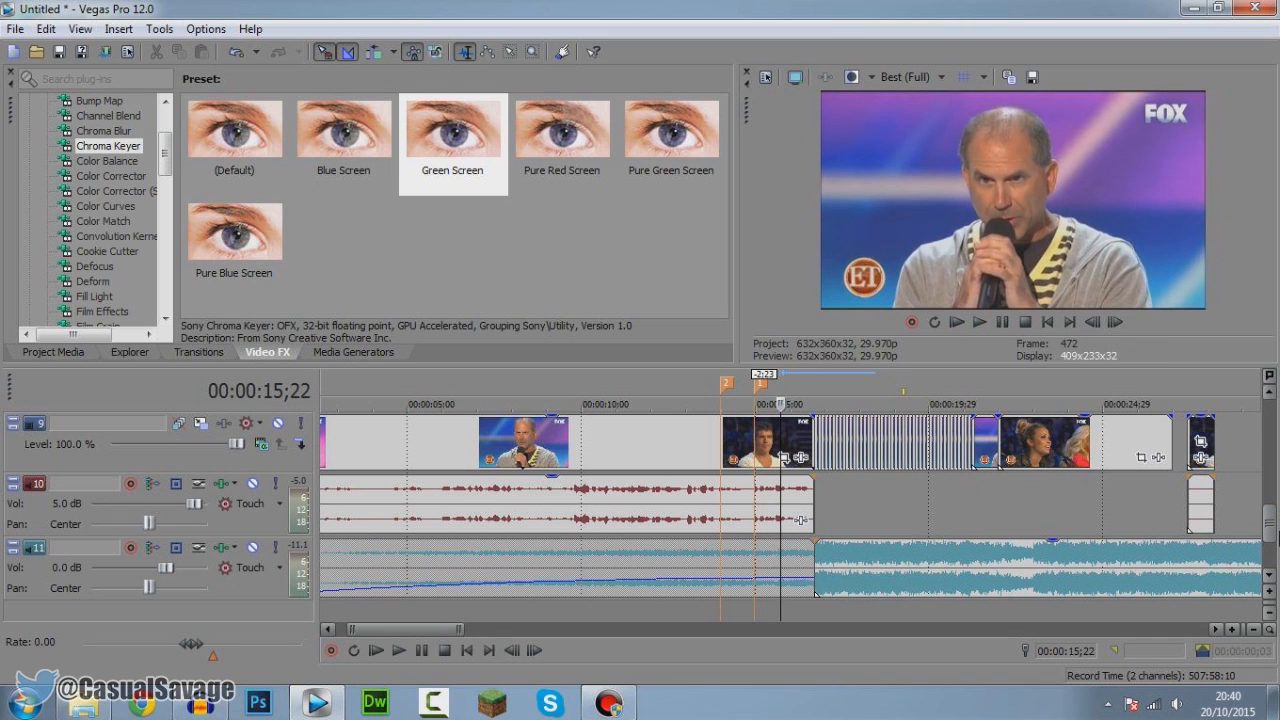
{"action": "key", "text": "Left"}
{"action": "key", "text": "Left"}
{"action": "key", "text": "Left"}
{"action": "key", "text": "Left"}
{"action": "key", "text": "Left"}
{"action": "key", "text": "Left"}
Step: Play back the video from well before marker 2 through the green-screen interruption clip
{"action": "left_click_drag", "start_coordinate": [1267, 530], "coordinate": [1267, 454]}
{"action": "scroll", "coordinate": [965, 530], "scroll_direction": "up", "scroll_amount": 7}
{"action": "scroll", "coordinate": [790, 560], "scroll_direction": "down", "scroll_amount": 10}
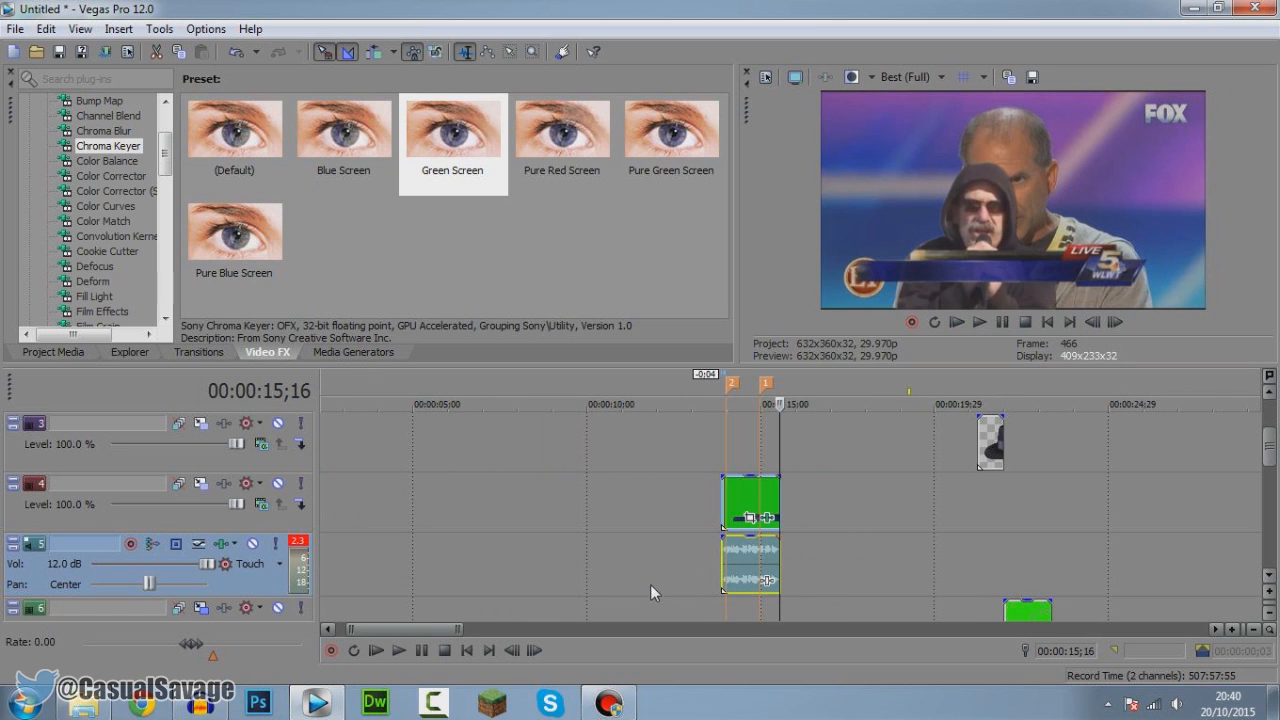
{"action": "scroll", "coordinate": [648, 574], "scroll_direction": "down", "scroll_amount": 5}
{"action": "left_click", "coordinate": [405, 568]}
{"action": "key", "text": "space"}
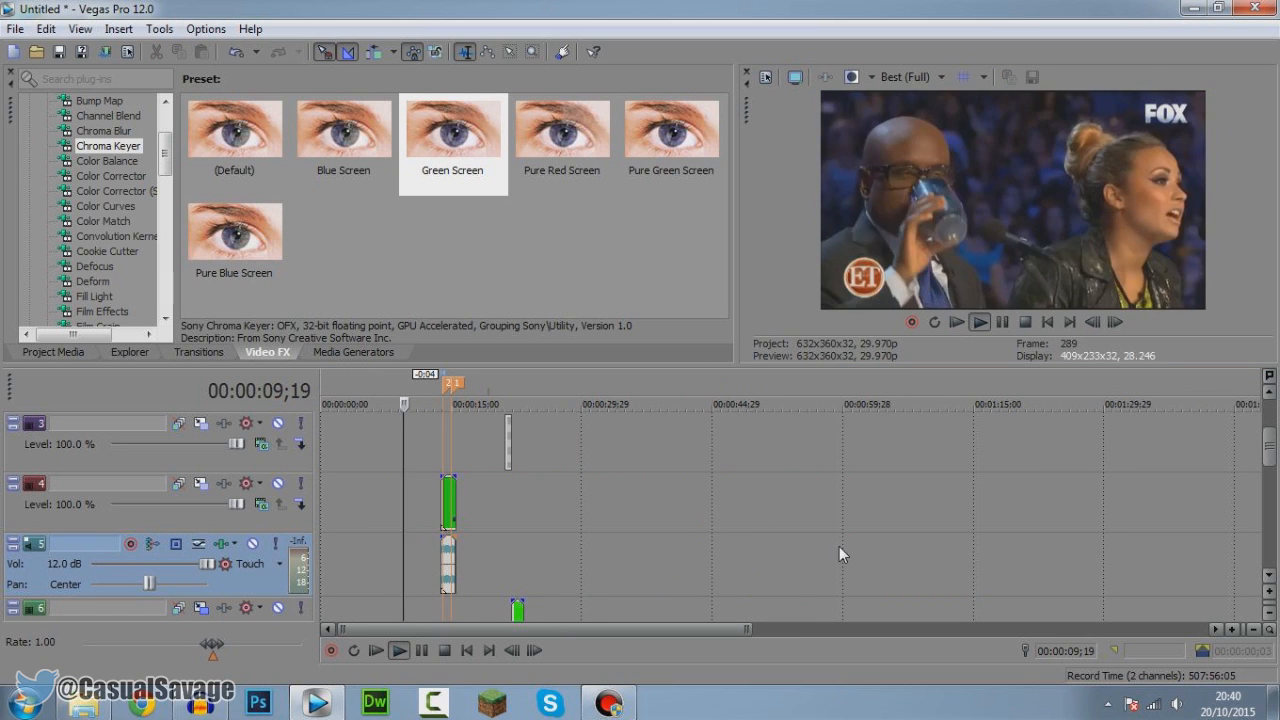
{"action": "scroll", "coordinate": [905, 530], "scroll_direction": "up", "scroll_amount": 5}
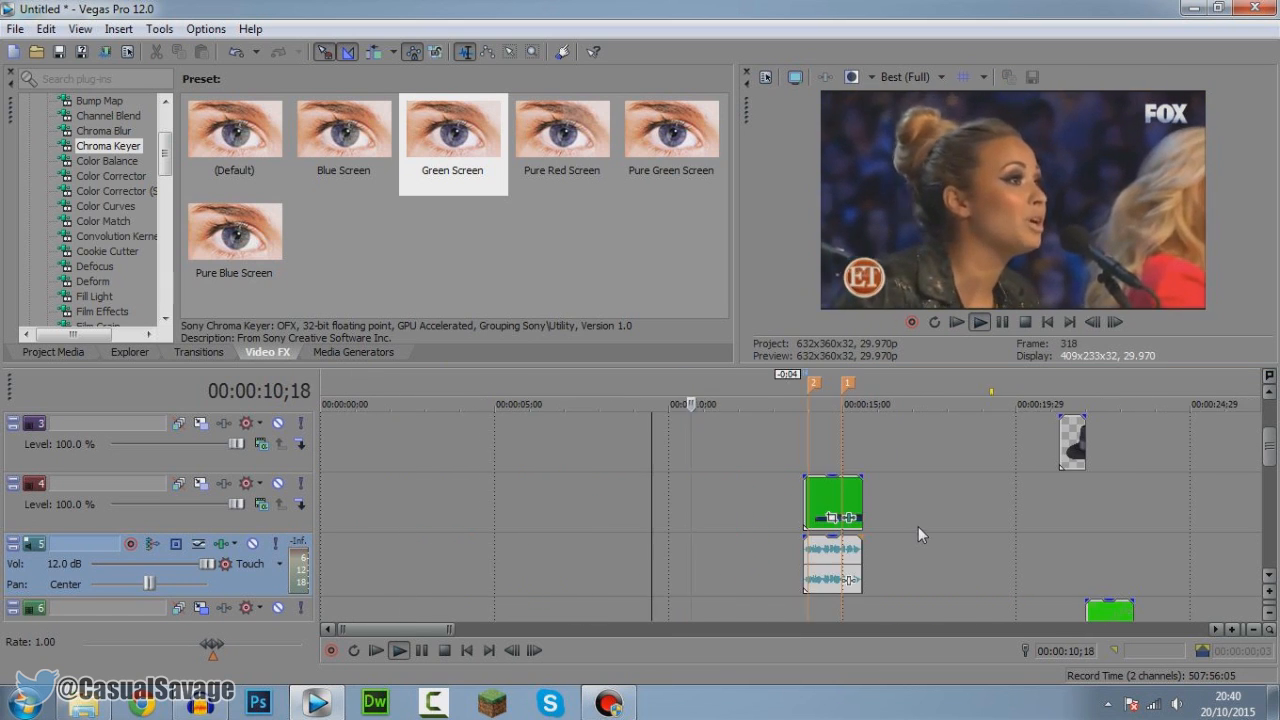
{"action": "left_click", "coordinate": [1269, 575]}
{"action": "scroll", "coordinate": [1160, 558], "scroll_direction": "down", "scroll_amount": 2}
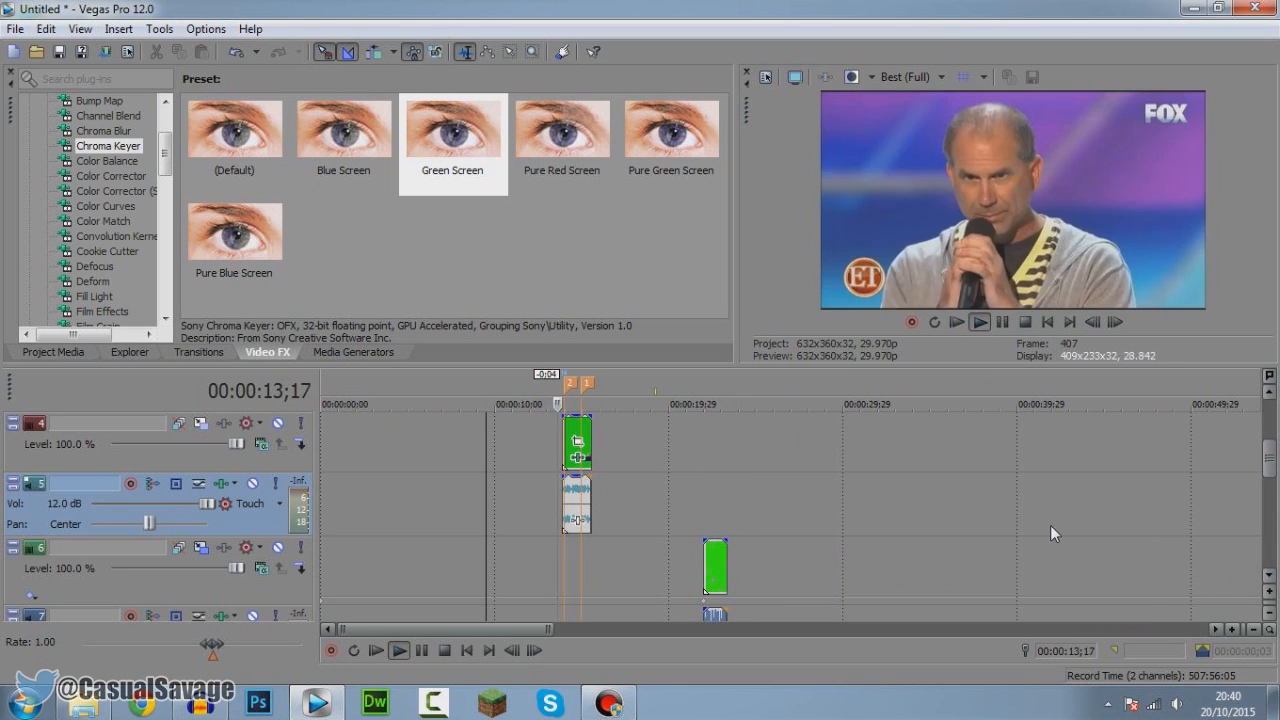
{"action": "left_click", "coordinate": [1002, 322]}
Step: Insert a new audio track directly above the main video's audio track
{"action": "left_click", "coordinate": [1269, 578]}
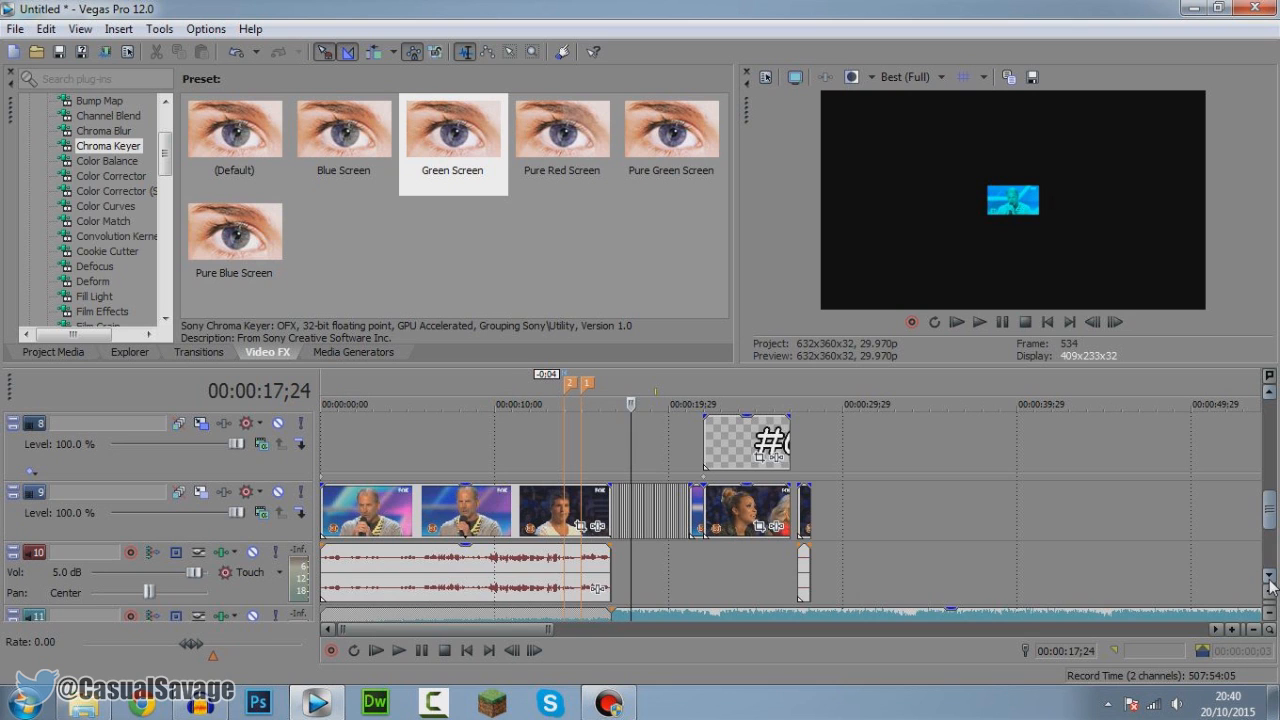
{"action": "left_click", "coordinate": [1269, 578]}
{"action": "scroll", "coordinate": [605, 565], "scroll_direction": "up", "scroll_amount": 3}
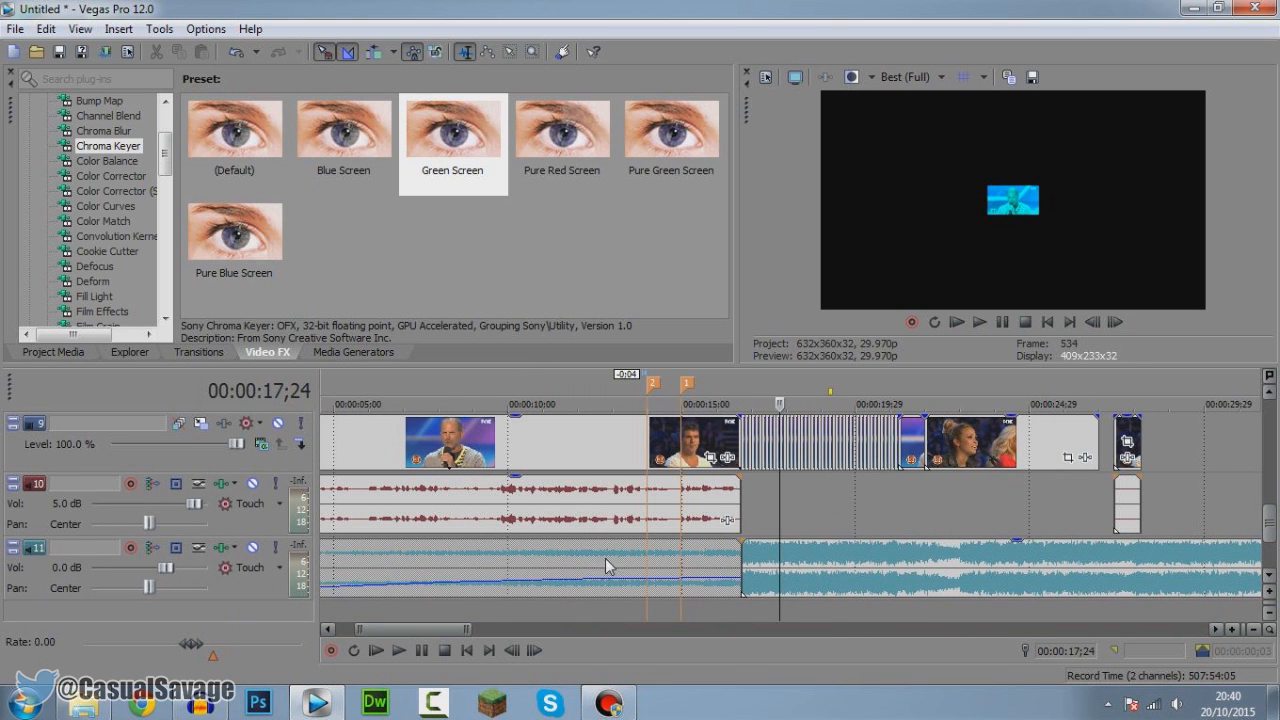
{"action": "right_click", "coordinate": [243, 524]}
{"action": "left_click", "coordinate": [337, 169]}
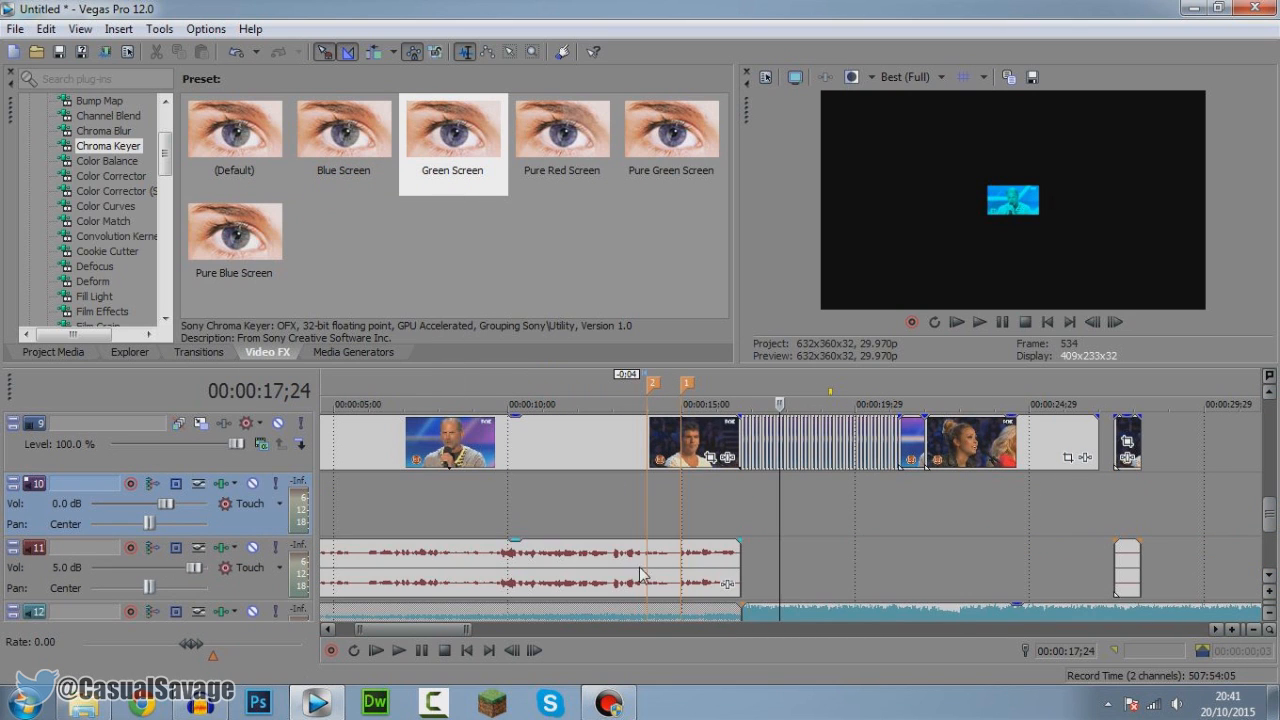
Step: Split the main clip on tracks 9 and 11 at 00:00:14;22
{"action": "left_click", "coordinate": [677, 571]}
{"action": "left_click", "coordinate": [659, 578]}
{"action": "left_click", "coordinate": [979, 322]}
{"action": "scroll", "coordinate": [755, 585], "scroll_direction": "up", "scroll_amount": 3}
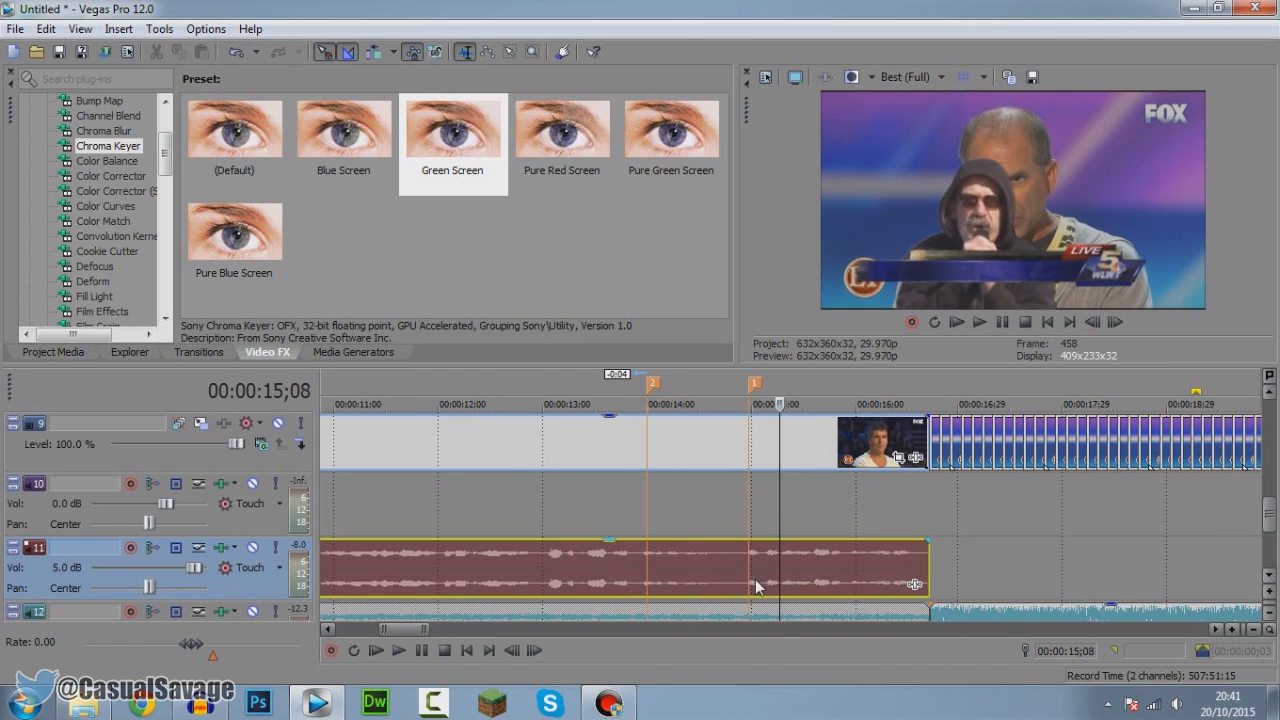
{"action": "left_click", "coordinate": [724, 574]}
{"action": "scroll", "coordinate": [729, 571], "scroll_direction": "down", "scroll_amount": 3}
{"action": "key", "text": "s"}
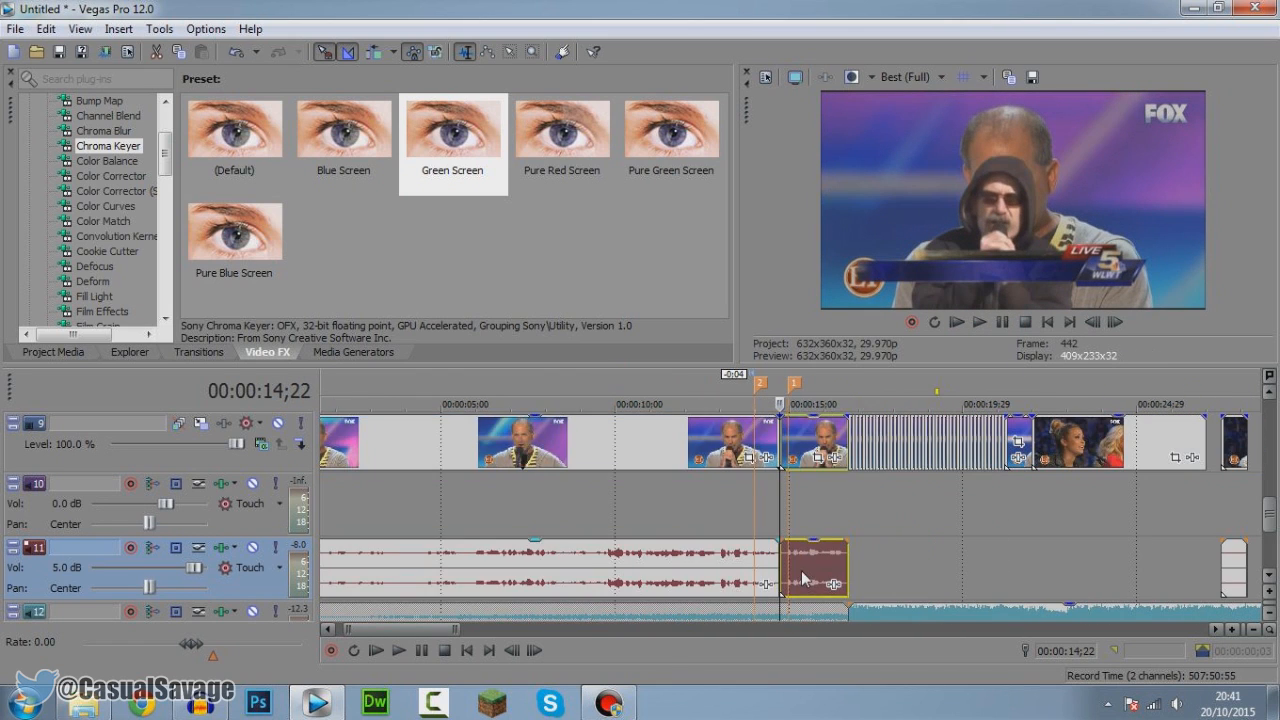
Step: Move the split-off audio segment up to track 10 and put its matching video segment back on track 9
{"action": "left_click_drag", "start_coordinate": [810, 568], "coordinate": [805, 508]}
{"action": "left_click", "coordinate": [807, 509]}
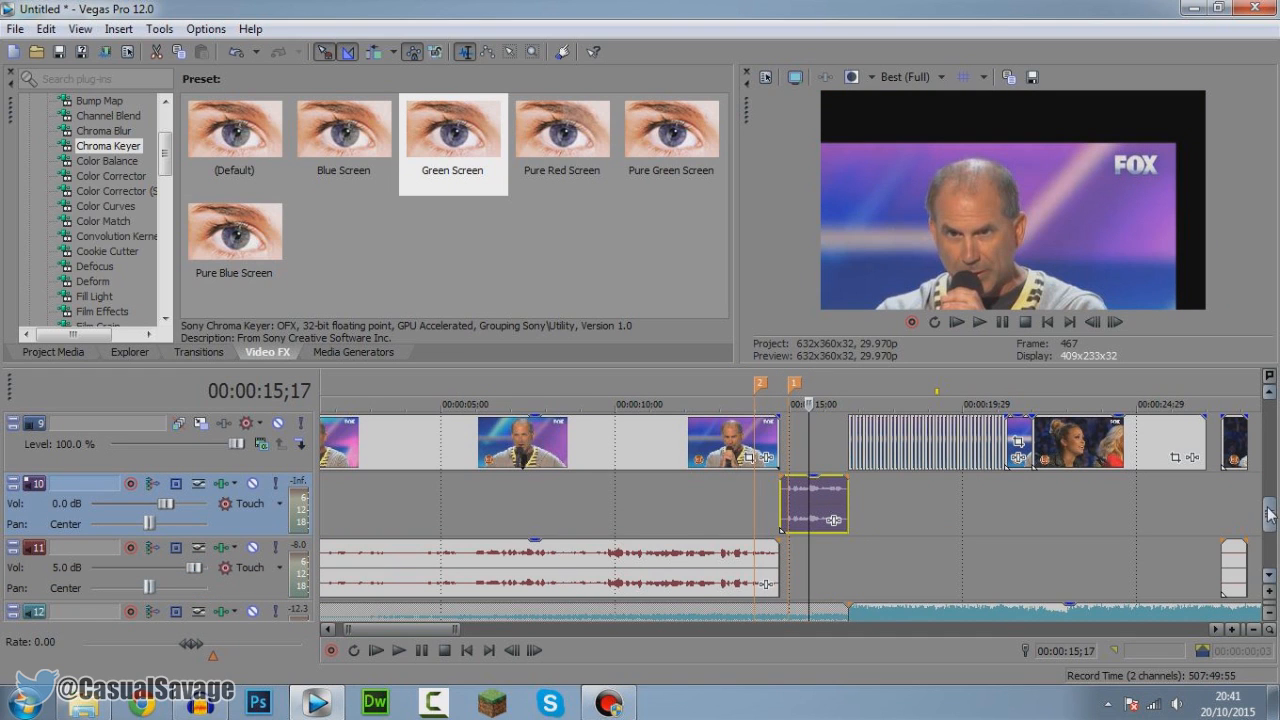
{"action": "scroll", "coordinate": [1270, 510], "scroll_direction": "up", "scroll_amount": 2}
{"action": "left_click", "coordinate": [829, 507]}
{"action": "left_click_drag", "start_coordinate": [808, 510], "coordinate": [806, 572]}
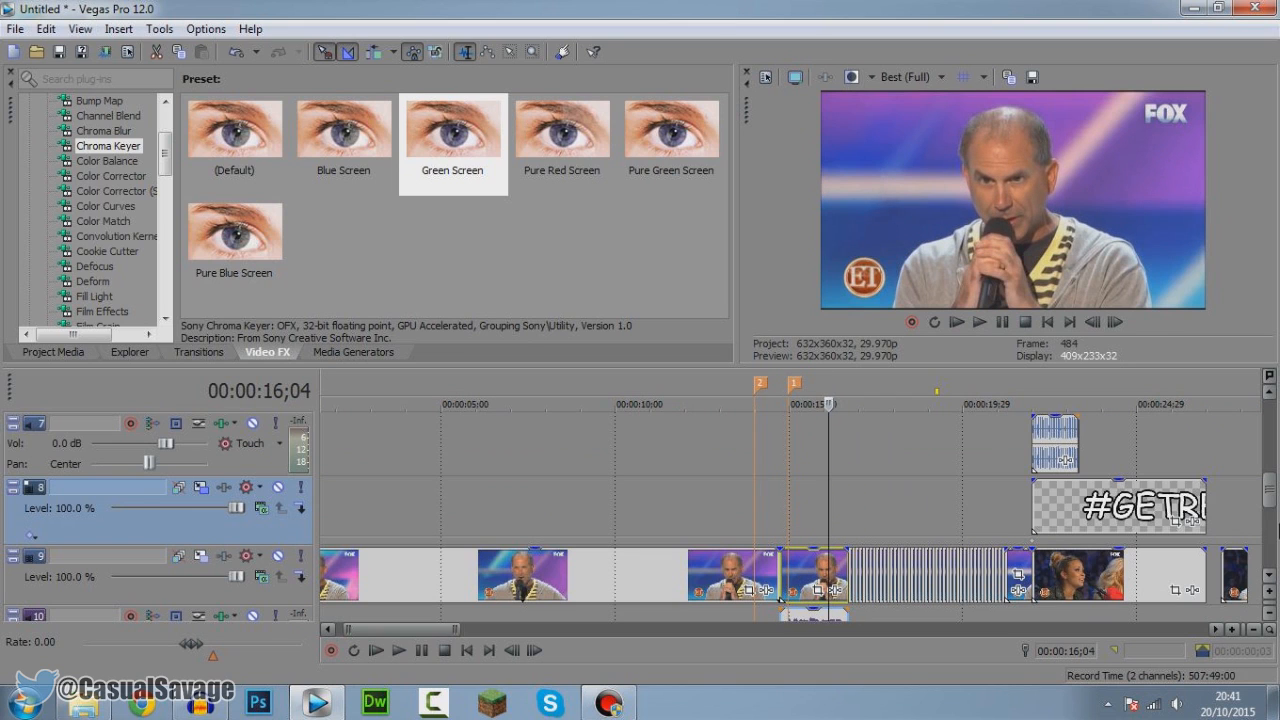
Step: Set the volume of audio track 10 to 12.0 dB and play back the section from before marker 2
{"action": "left_click", "coordinate": [1269, 578]}
{"action": "left_click", "coordinate": [773, 572]}
{"action": "scroll", "coordinate": [771, 574], "scroll_direction": "down", "scroll_amount": 6}
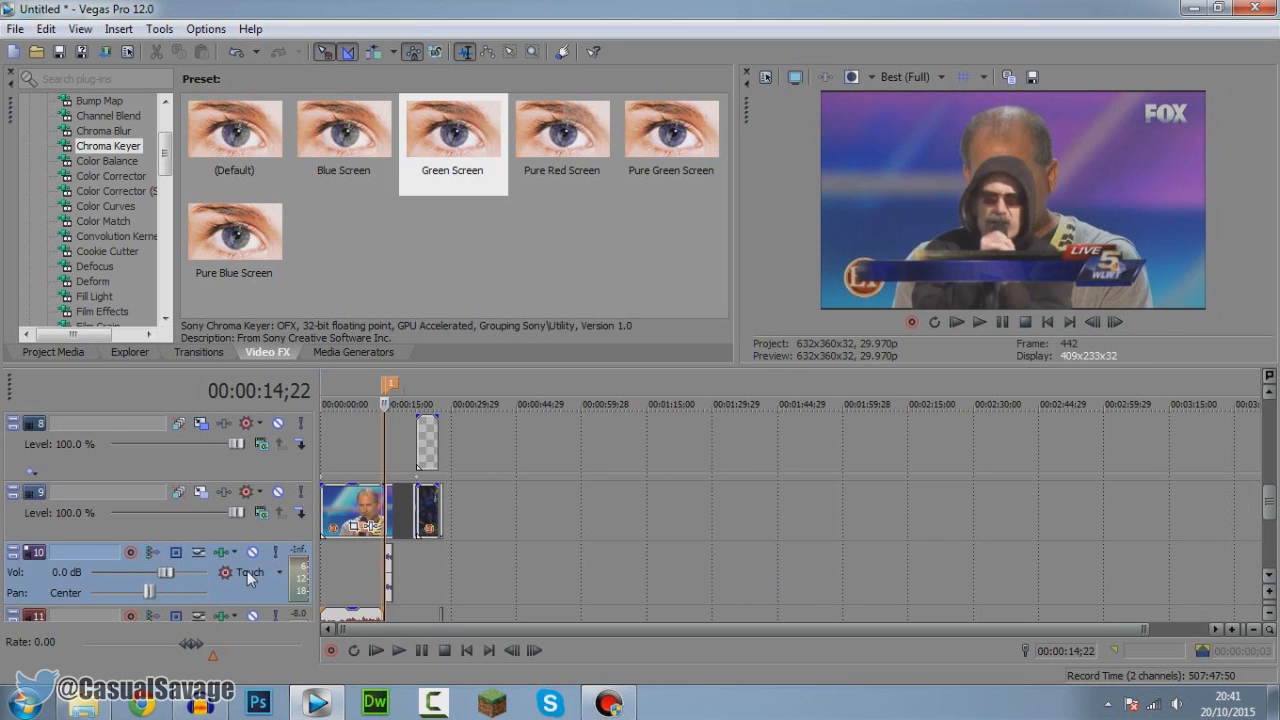
{"action": "left_click_drag", "start_coordinate": [161, 570], "coordinate": [514, 592]}
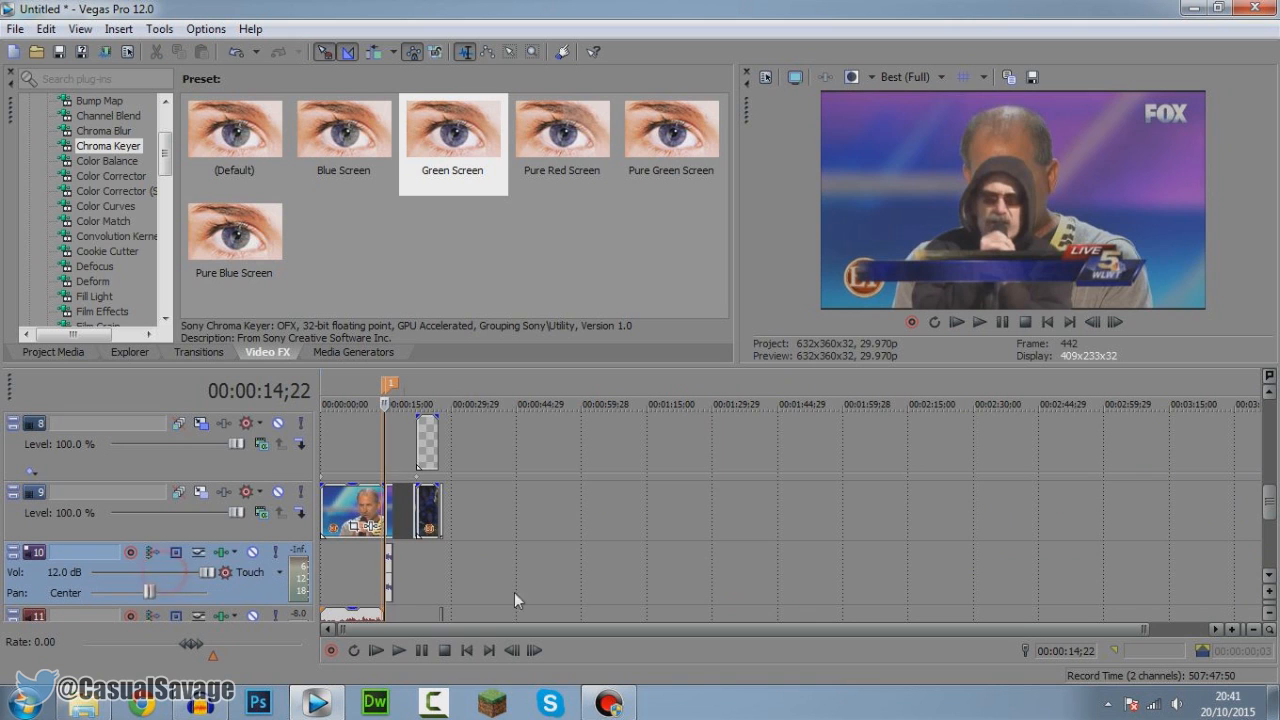
{"action": "left_click", "coordinate": [373, 576]}
{"action": "scroll", "coordinate": [700, 571], "scroll_direction": "up", "scroll_amount": 5}
{"action": "key", "text": "space"}
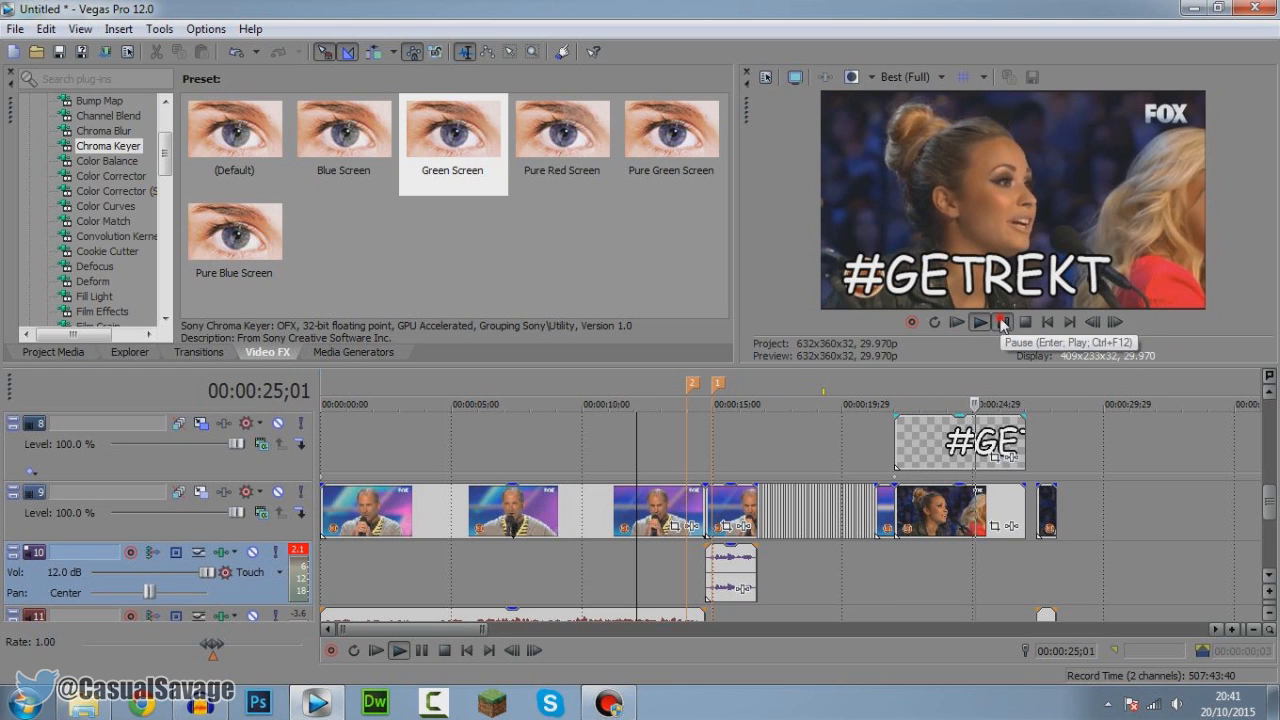
Step: Preview from 00:00:21;29, then shorten the hitmarker clips on tracks 6 and 7 and trim the #GETREKT caption to the same end
{"action": "left_click", "coordinate": [893, 440]}
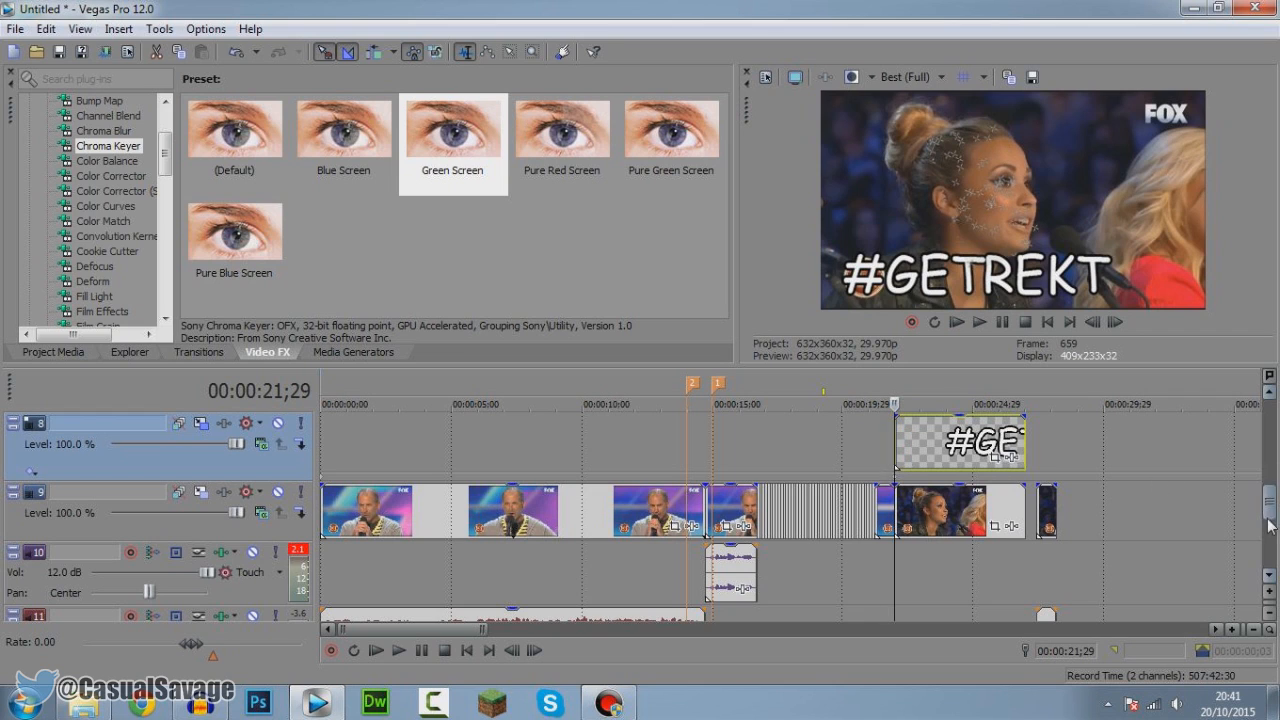
{"action": "left_click_drag", "start_coordinate": [1272, 500], "coordinate": [1276, 482]}
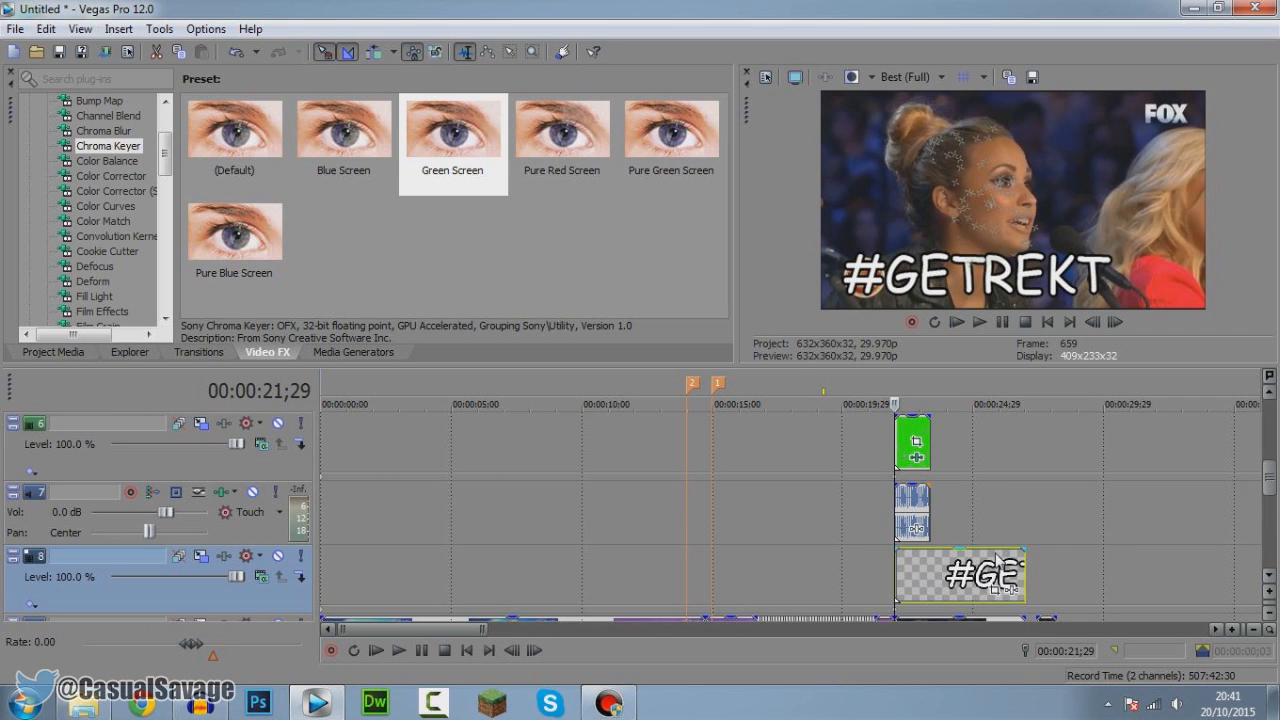
{"action": "left_click", "coordinate": [1003, 324]}
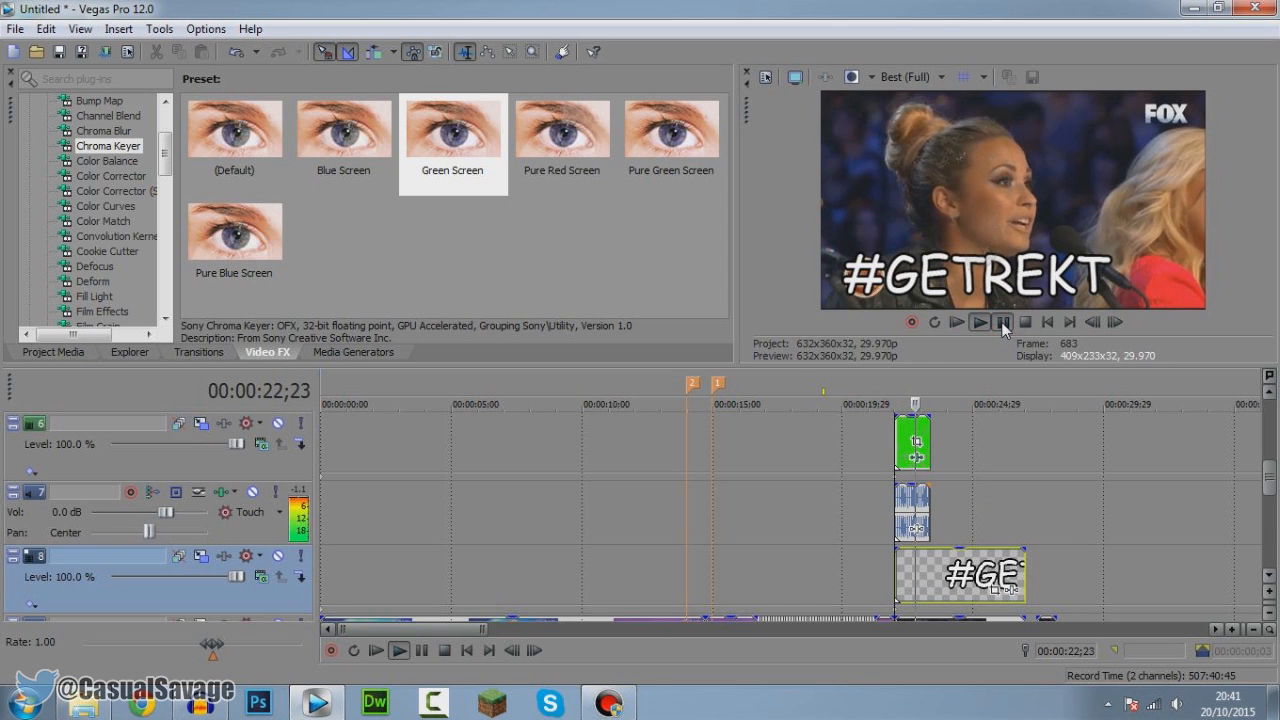
{"action": "left_click_drag", "start_coordinate": [930, 514], "coordinate": [918, 515]}
{"action": "left_click", "coordinate": [1022, 572]}
{"action": "left_click_drag", "start_coordinate": [1012, 586], "coordinate": [903, 590]}
Step: In the #GETREKT caption's Event Pan/Crop, keyframe a rotation angle of 9.0 at the start and -4.9 at 00:00:00;02
{"action": "left_click", "coordinate": [899, 584]}
{"action": "scroll", "coordinate": [899, 579], "scroll_direction": "up", "scroll_amount": 4}
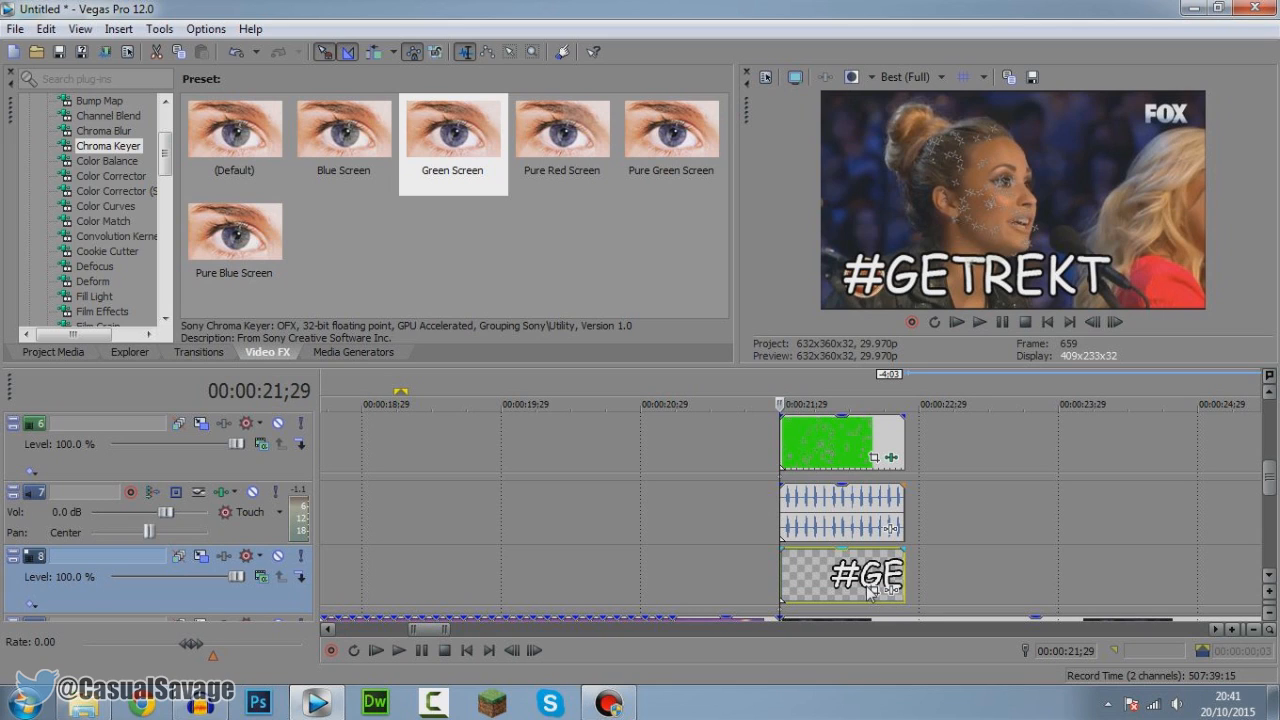
{"action": "left_click", "coordinate": [870, 591]}
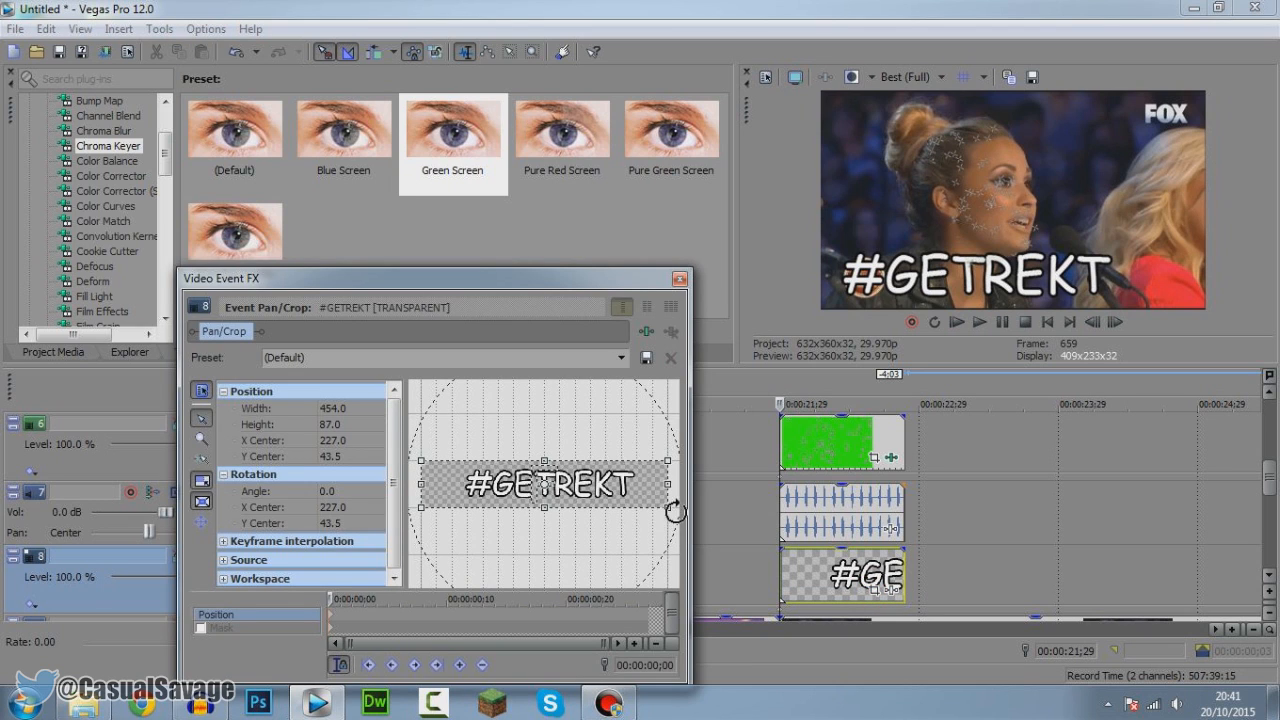
{"action": "mouse_move", "coordinate": [645, 572]}
{"action": "left_mouse_down"}
{"action": "mouse_move", "coordinate": [637, 560]}
{"action": "mouse_move", "coordinate": [624, 574]}
{"action": "left_mouse_up"}
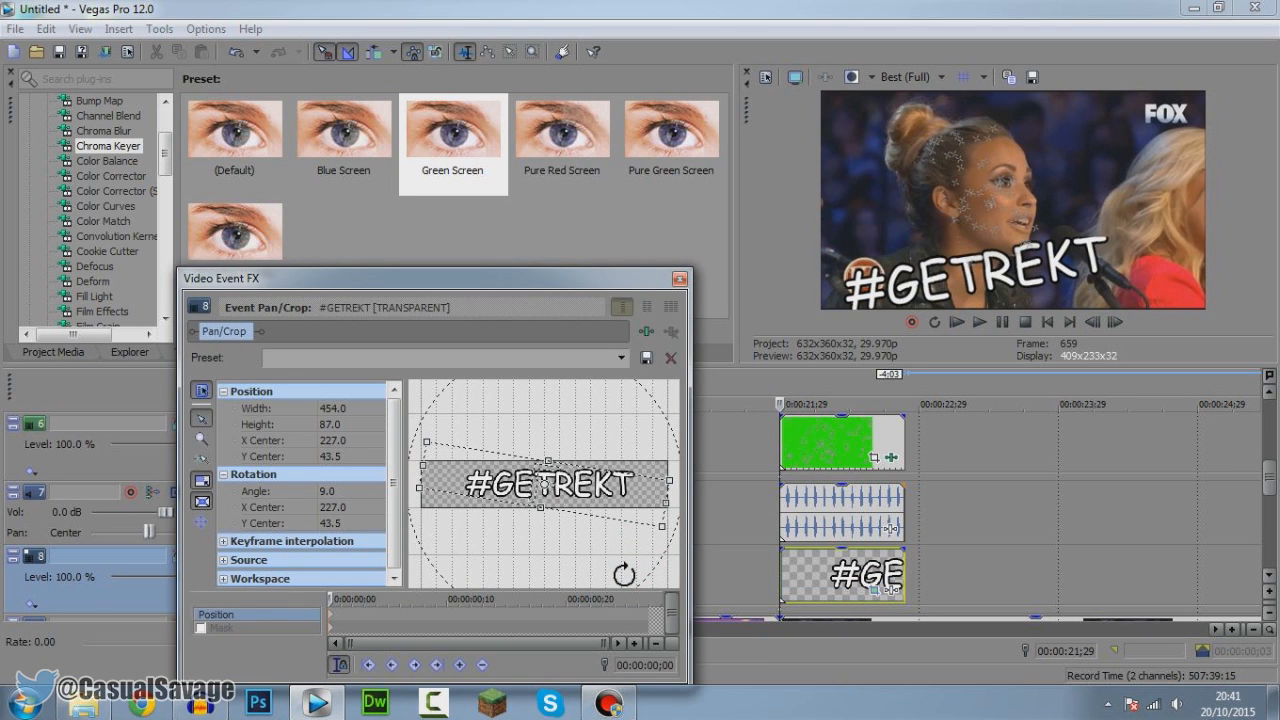
{"action": "key", "text": "Right"}
{"action": "key", "text": "Right"}
{"action": "left_click_drag", "start_coordinate": [584, 578], "coordinate": [623, 595]}
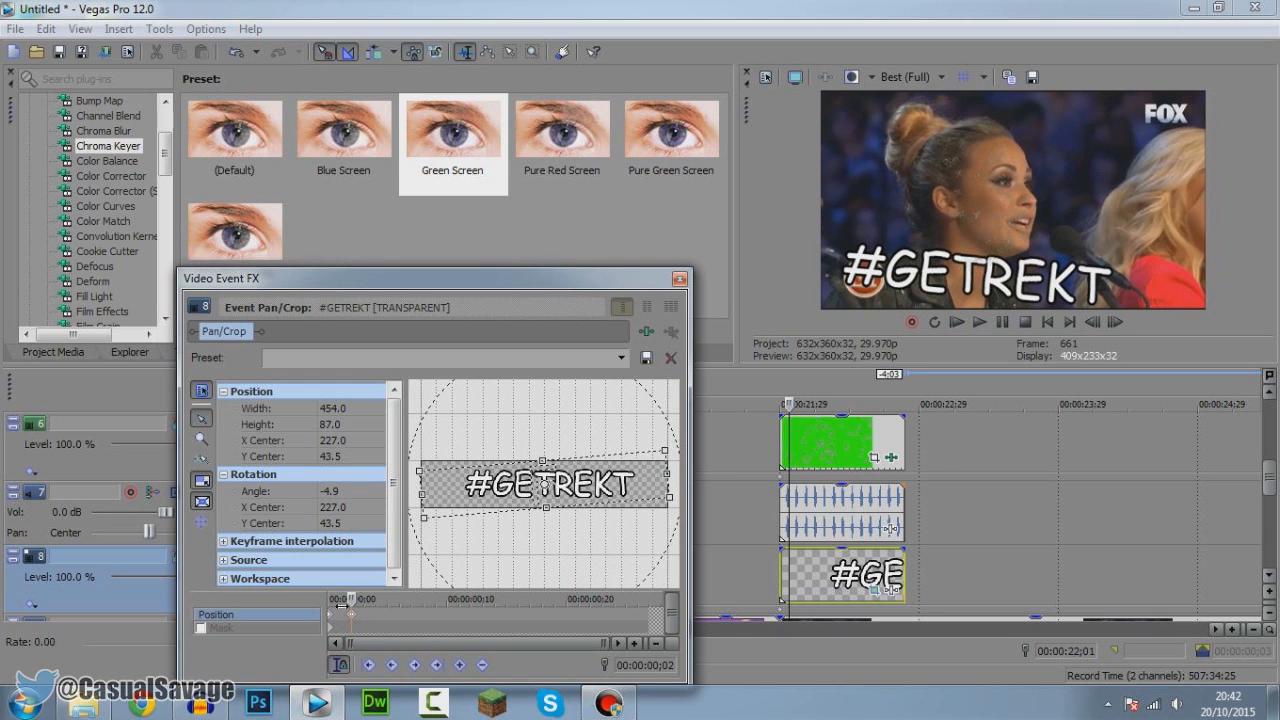
Step: Add caption rotation keyframes of 7.8 at 00:00:00;04 and -13.0 at 00:00:00;06
{"action": "key", "text": "Right"}
{"action": "key", "text": "Right"}
{"action": "left_click_drag", "start_coordinate": [612, 556], "coordinate": [616, 594]}
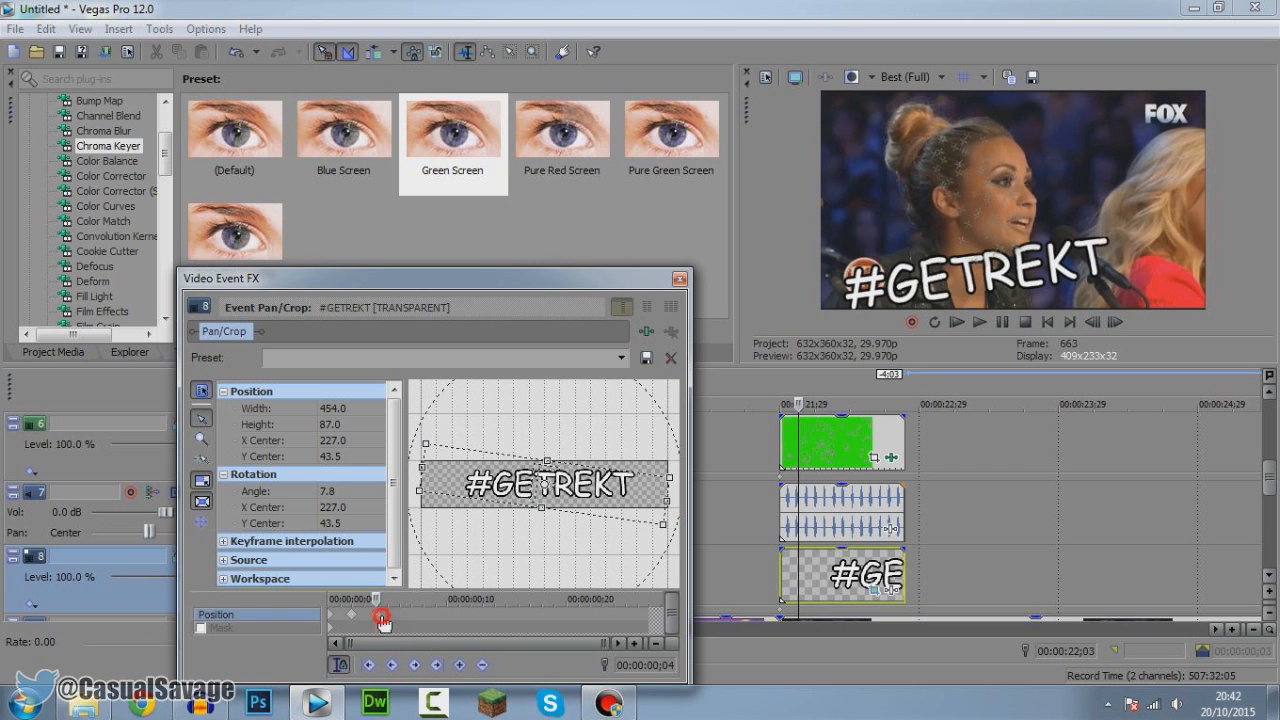
{"action": "key", "text": "Right"}
{"action": "key", "text": "Right"}
{"action": "left_click_drag", "start_coordinate": [534, 571], "coordinate": [566, 571]}
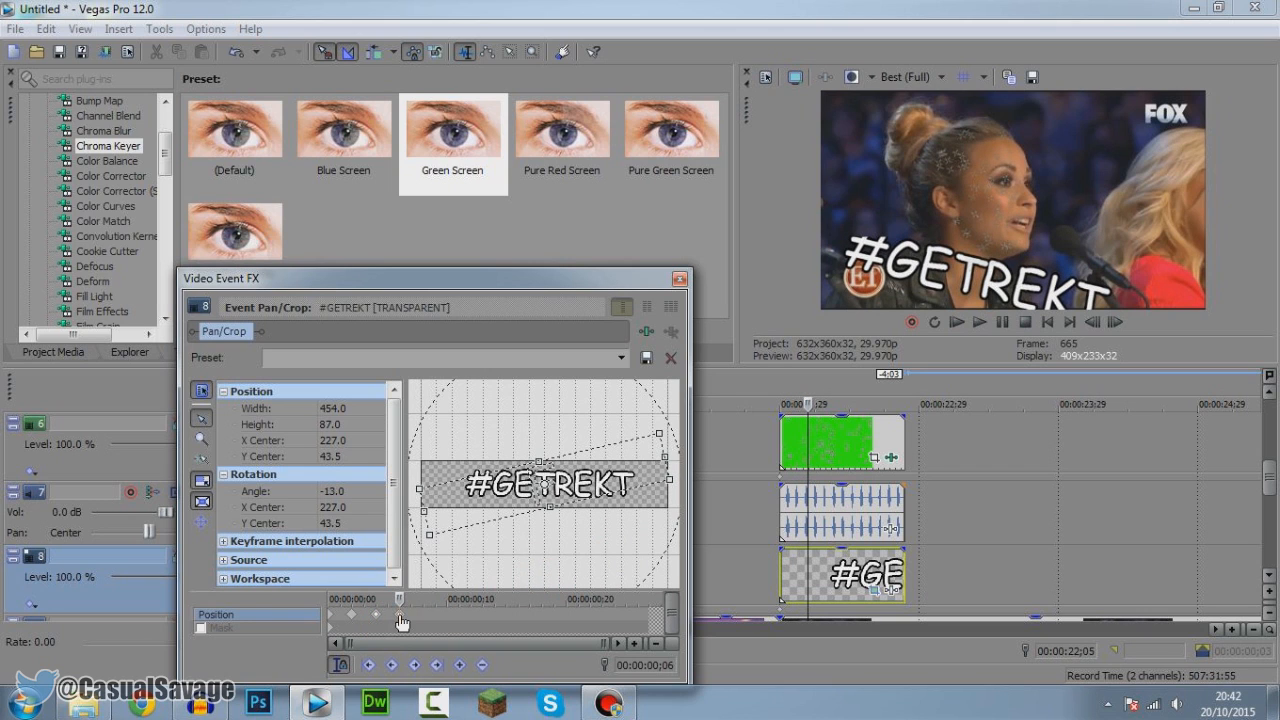
Step: Keyframe the caption every two frames up to 00:00:00;16, ending at width 607.3 and angle -2.4, and close the pan/crop settings
{"action": "key", "text": "Right"}
{"action": "key", "text": "Right"}
{"action": "left_click_drag", "start_coordinate": [553, 551], "coordinate": [586, 580]}
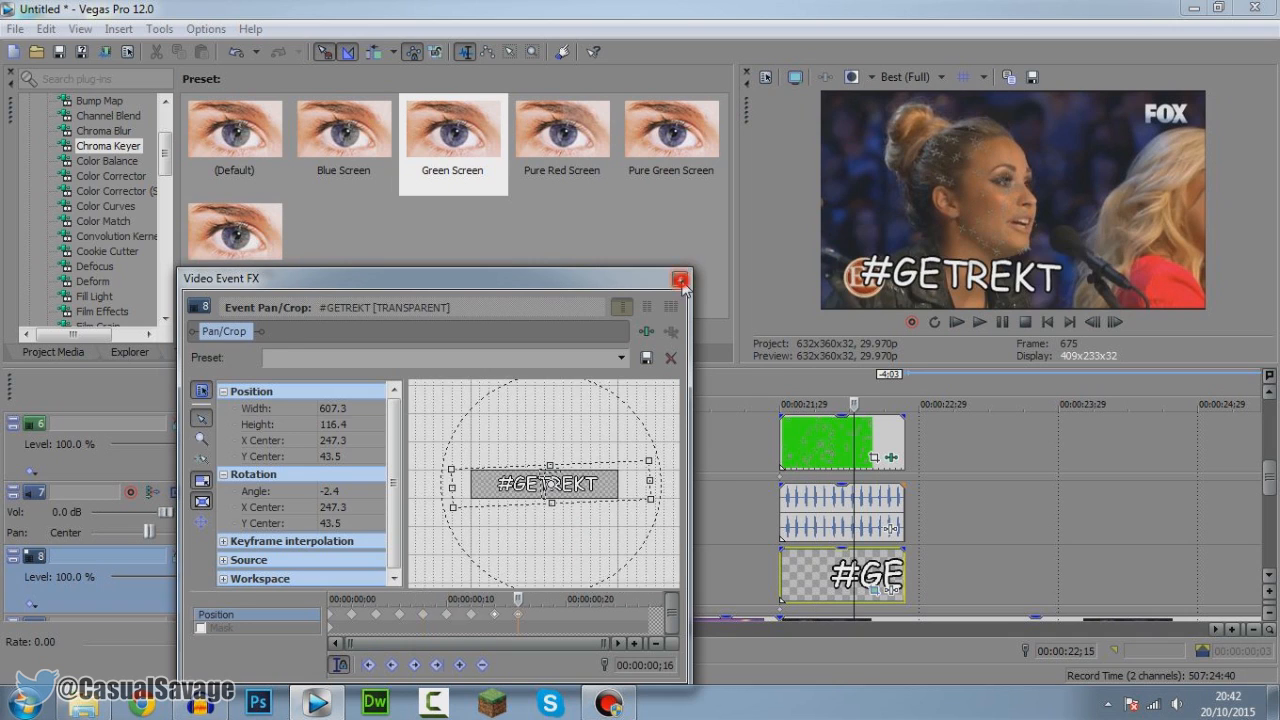
{"action": "left_click", "coordinate": [680, 280]}
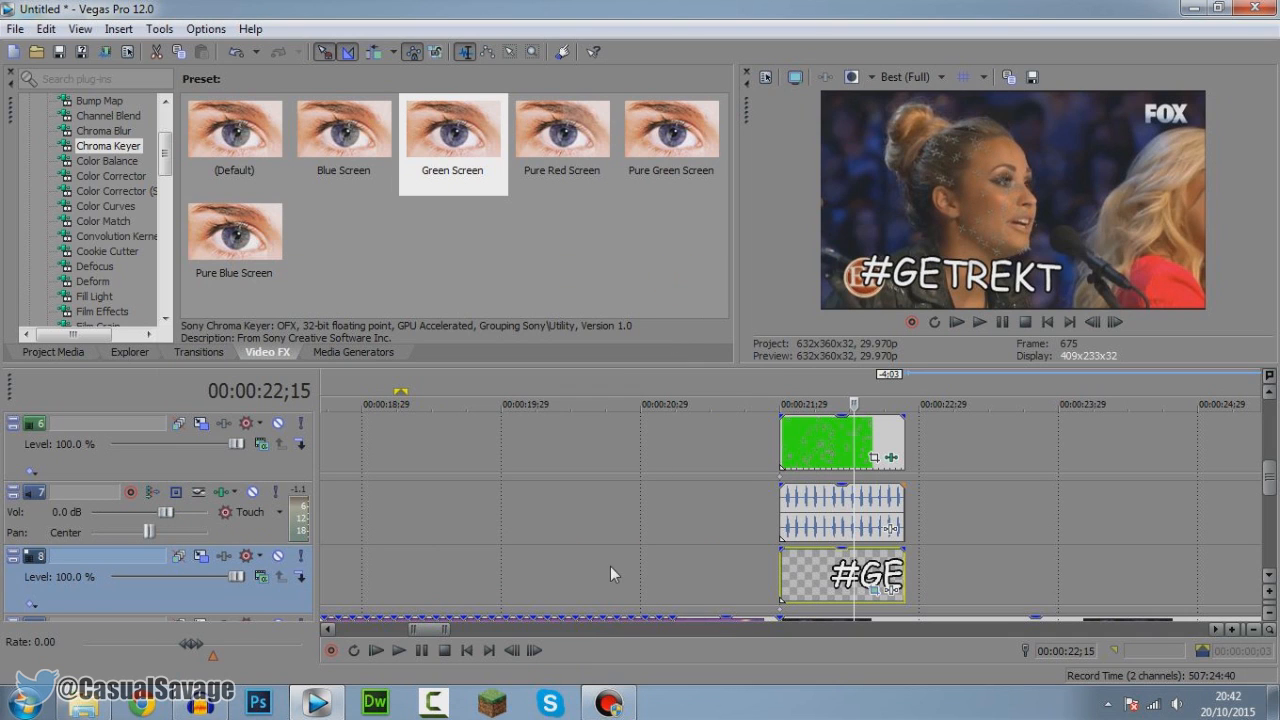
Step: In track 8's Track Motion, keyframe the caption at 00:00:22;15 to about 196 by 112, rotated -20.0, on the woman's forehead
{"action": "left_click", "coordinate": [201, 557]}
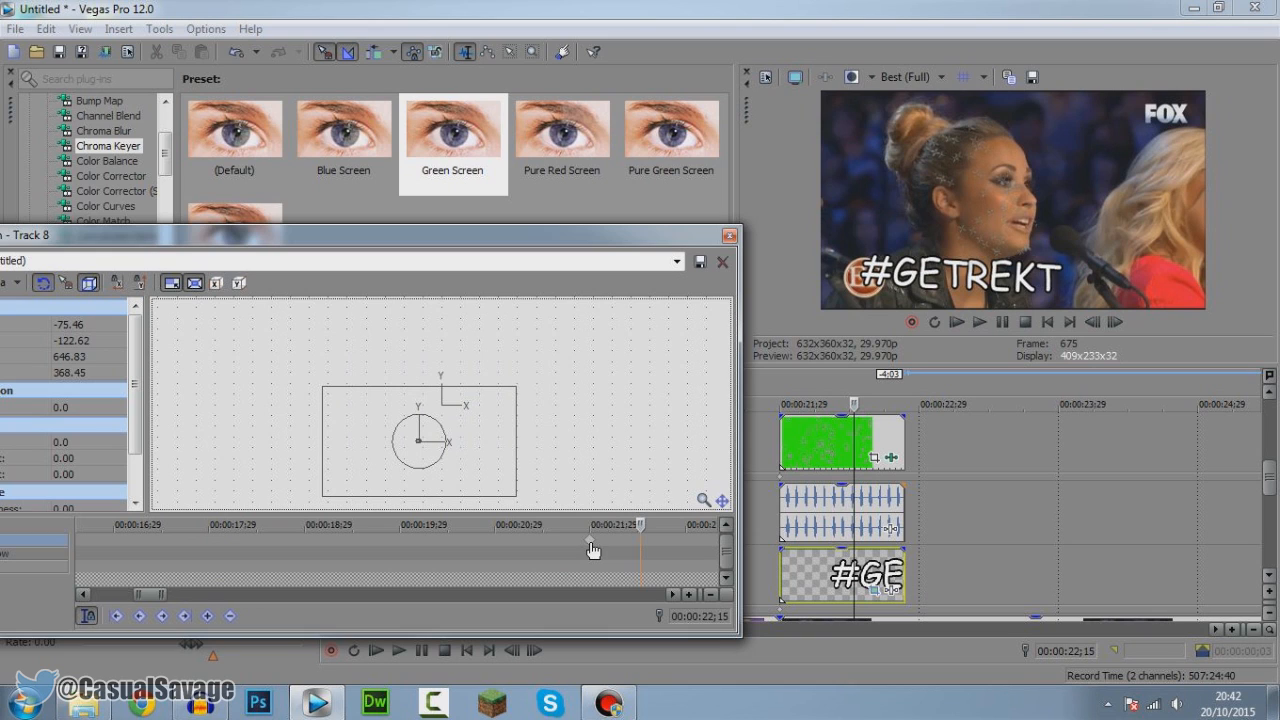
{"action": "left_click_drag", "start_coordinate": [505, 480], "coordinate": [455, 418]}
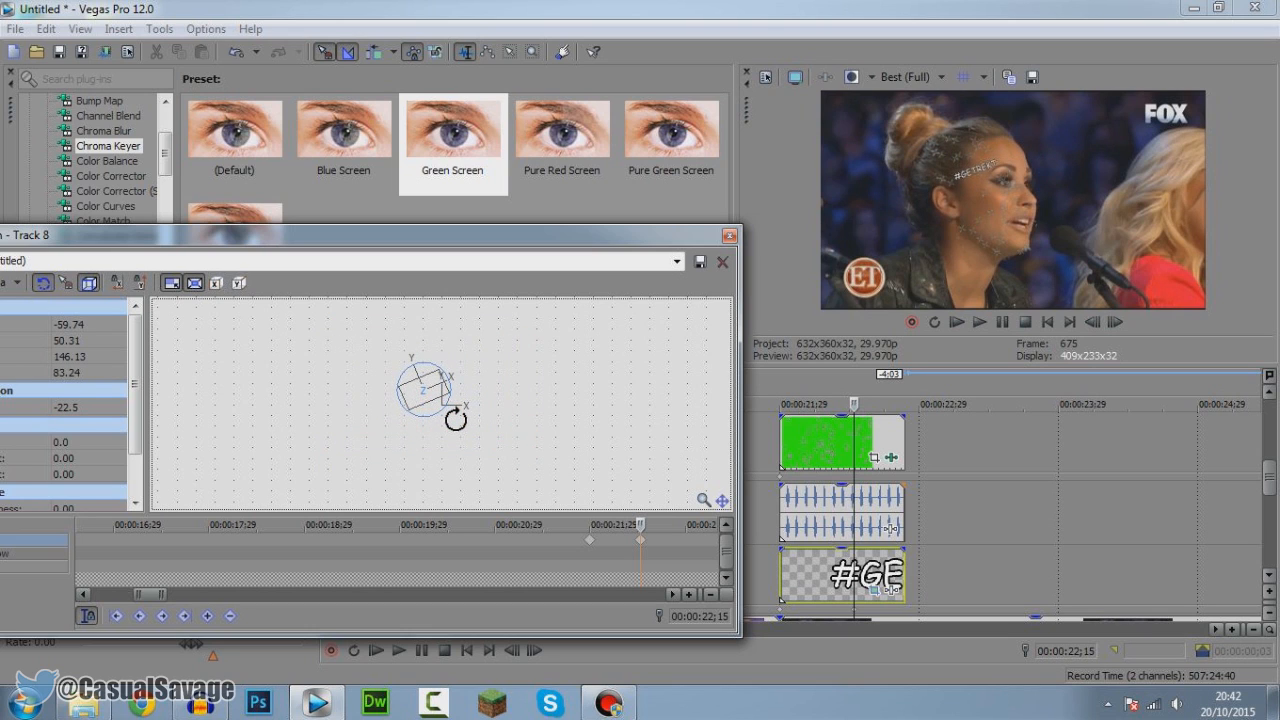
{"action": "scroll", "coordinate": [460, 425], "scroll_direction": "up", "scroll_amount": 5}
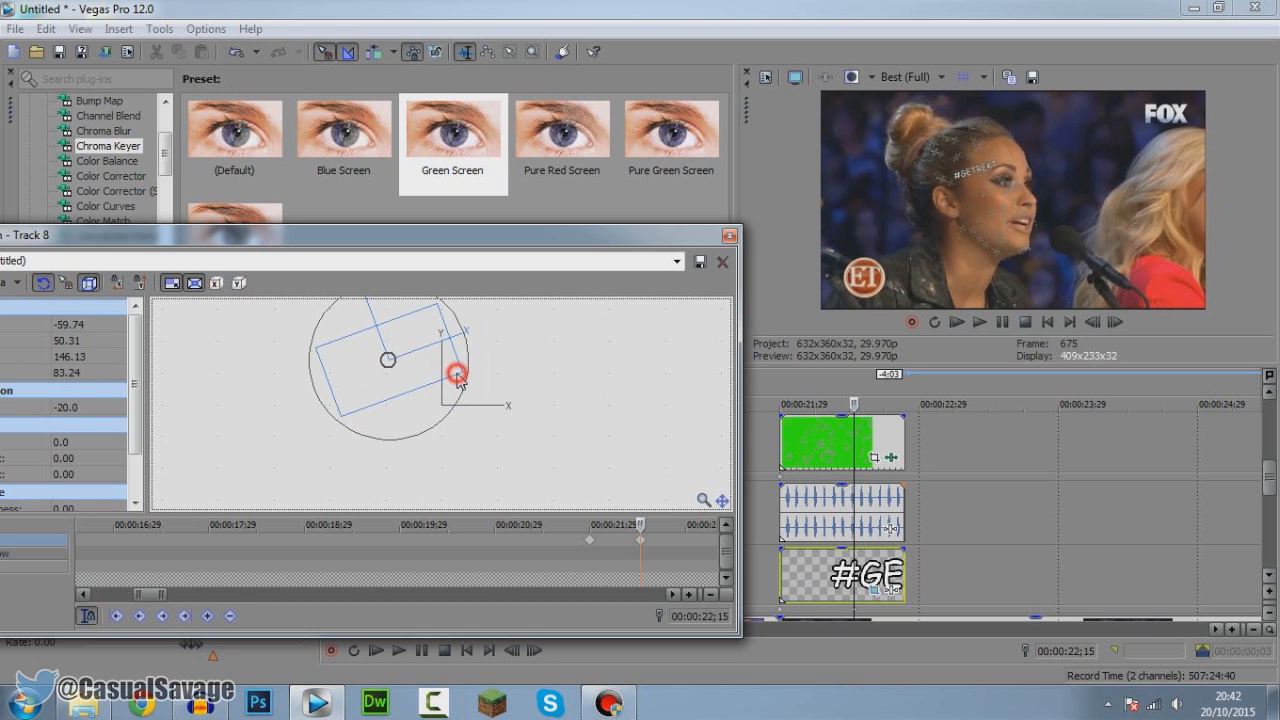
{"action": "left_click_drag", "start_coordinate": [468, 380], "coordinate": [448, 344]}
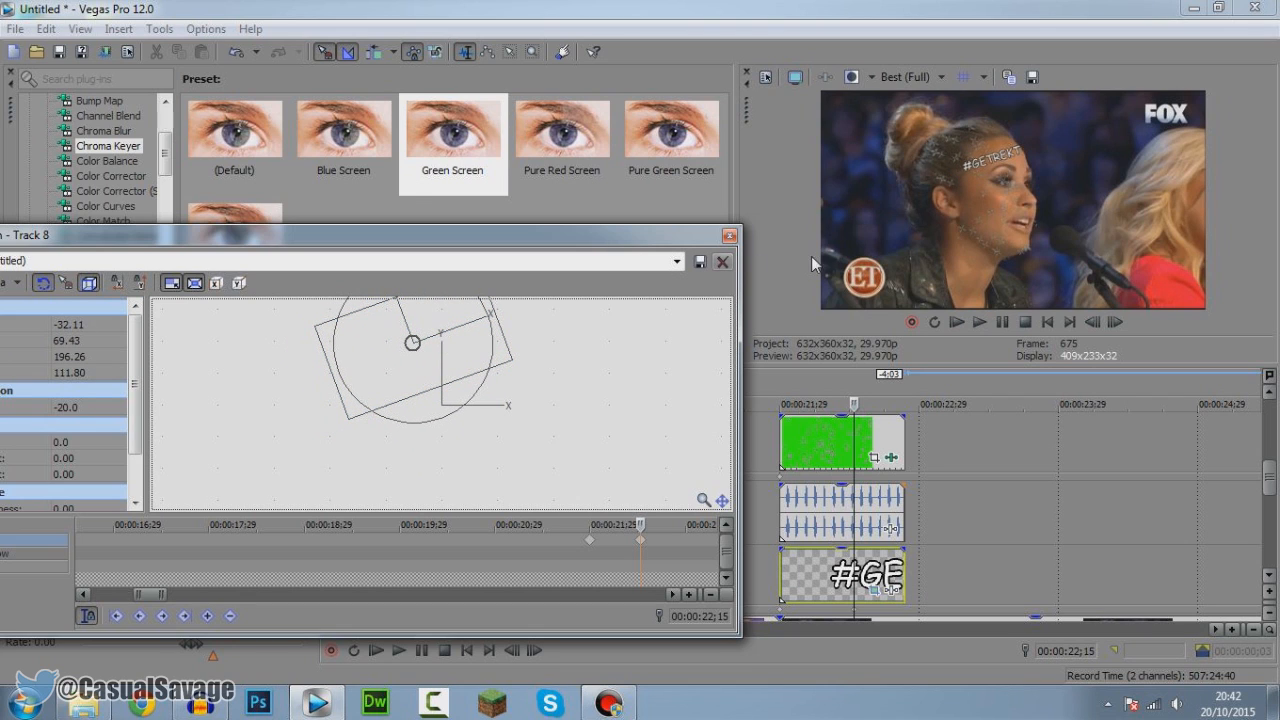
Step: Close track 8's Track Motion settings and return the timeline to the start of the #GETREKT caption at 00:00:21;29
{"action": "left_click_drag", "start_coordinate": [648, 541], "coordinate": [598, 547]}
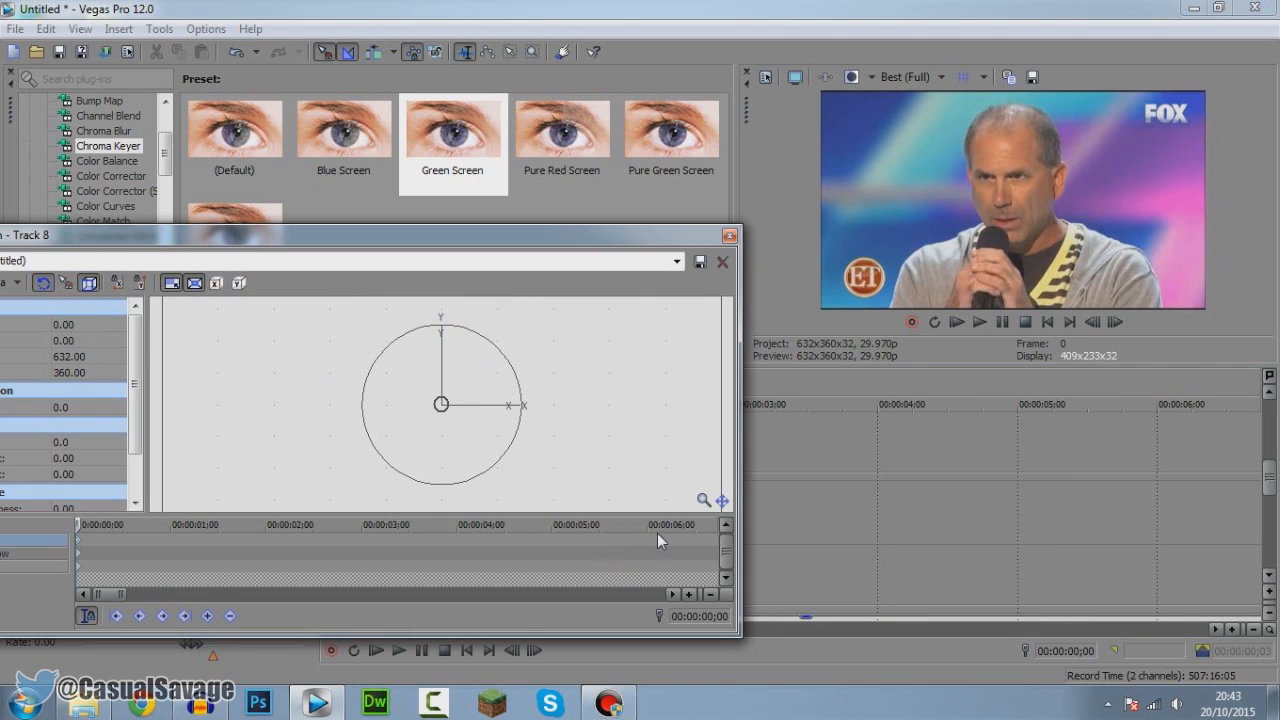
{"action": "scroll", "coordinate": [816, 504], "scroll_direction": "down", "scroll_amount": 8}
{"action": "left_click_drag", "start_coordinate": [685, 229], "coordinate": [701, 454]}
{"action": "left_click", "coordinate": [752, 458]}
{"action": "scroll", "coordinate": [611, 555], "scroll_direction": "up", "scroll_amount": 6}
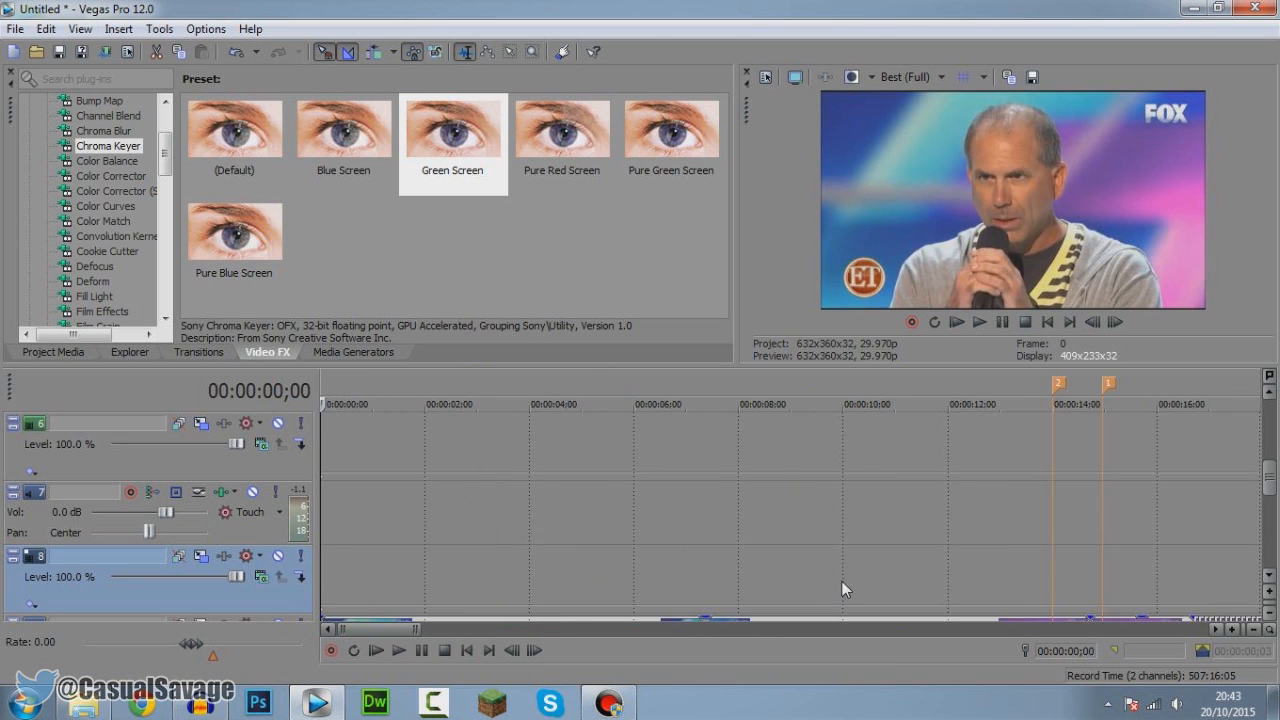
{"action": "scroll", "coordinate": [840, 582], "scroll_direction": "down", "scroll_amount": 4}
{"action": "left_click", "coordinate": [703, 580]}
{"action": "scroll", "coordinate": [920, 578], "scroll_direction": "up", "scroll_amount": 5}
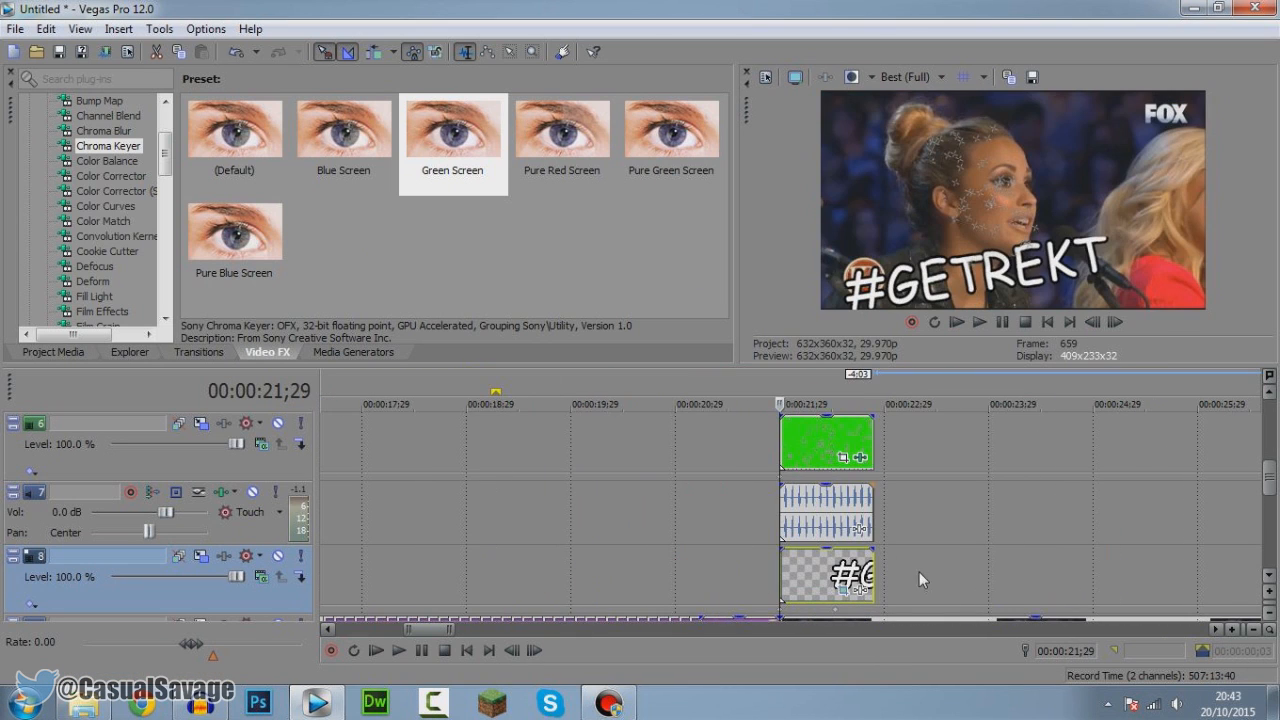
Step: In track 8's Track Motion, add a keyframe at 00:00:22;00 that restores the caption to its default 632 by 360 centred position
{"action": "left_click", "coordinate": [834, 568]}
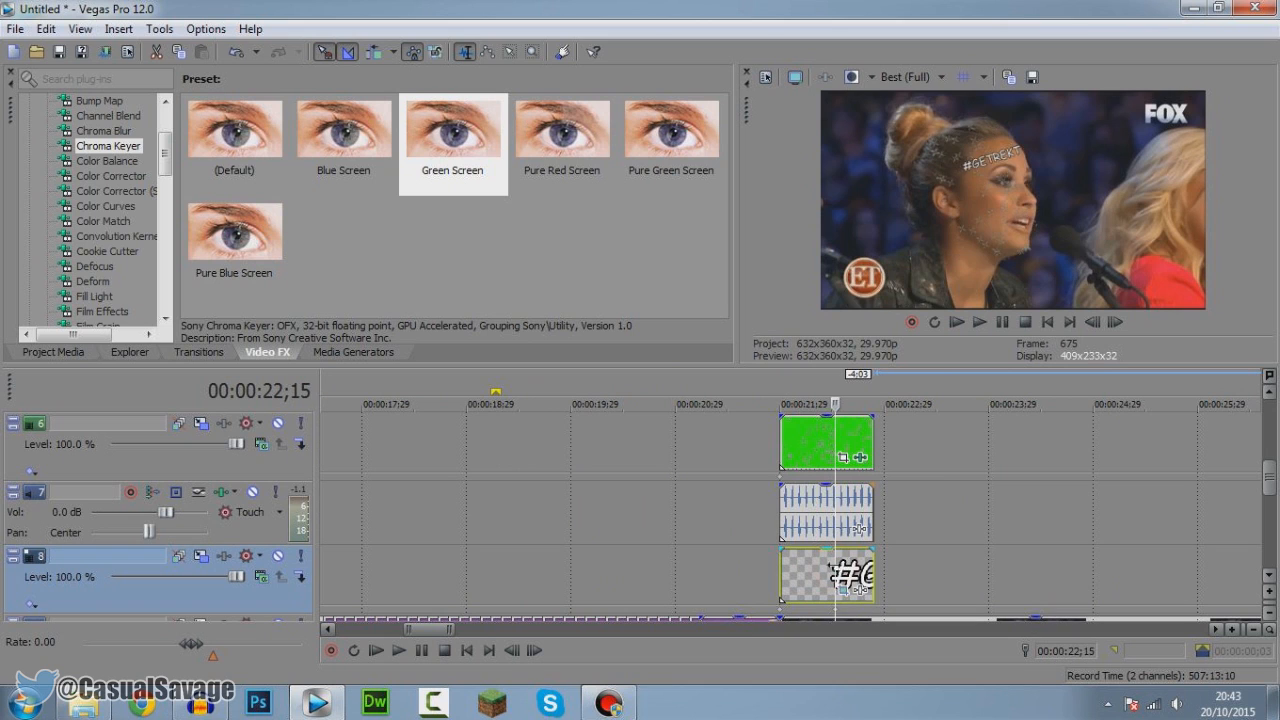
{"action": "left_click", "coordinate": [781, 577]}
{"action": "left_click", "coordinate": [203, 557]}
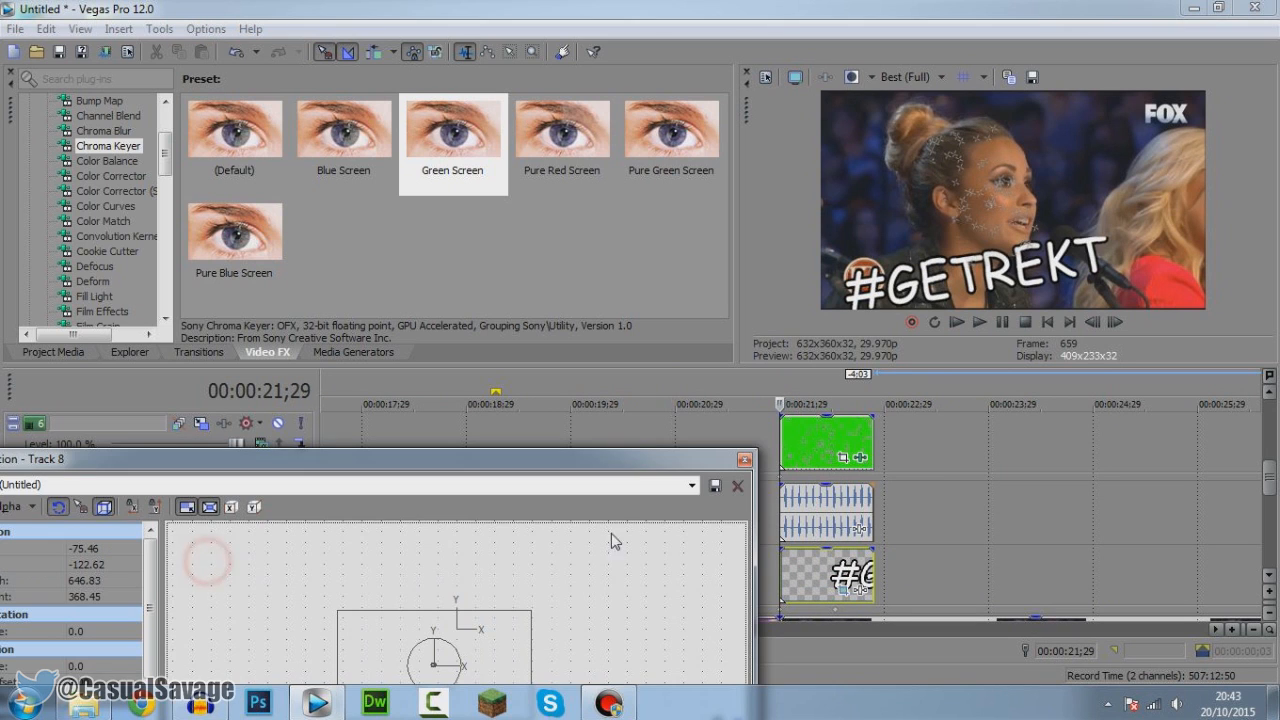
{"action": "left_click_drag", "start_coordinate": [632, 465], "coordinate": [668, 313]}
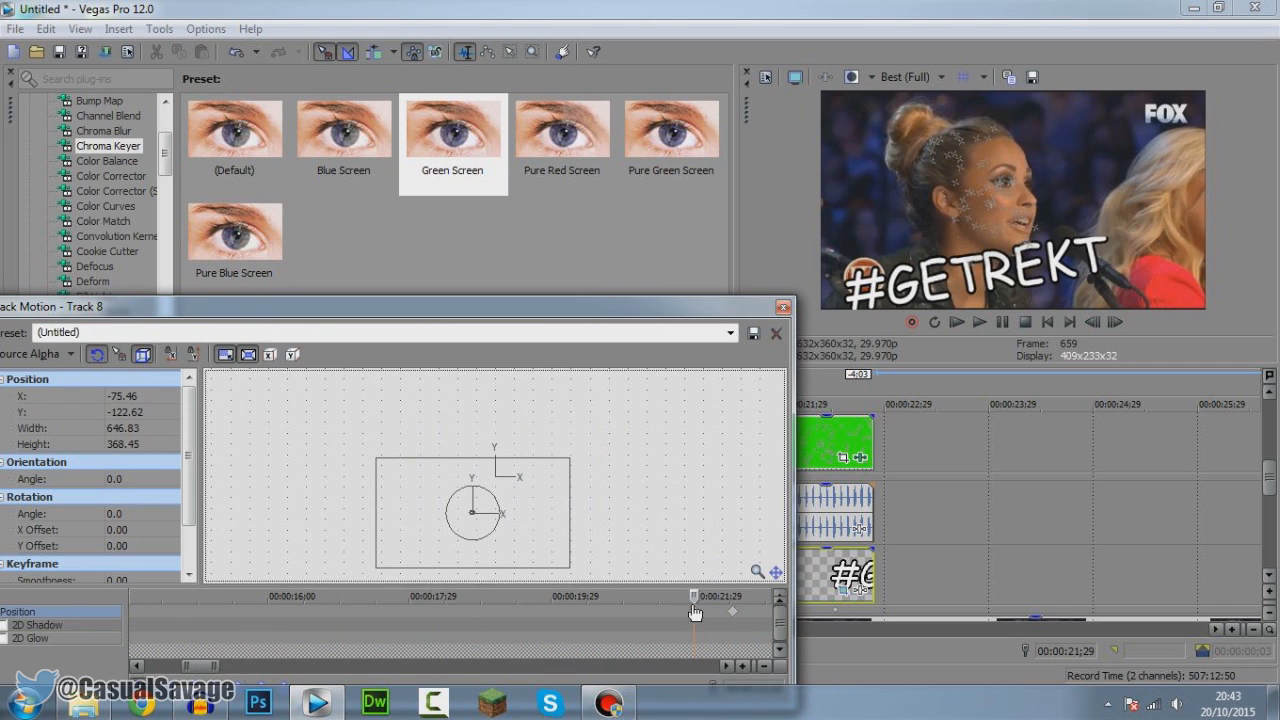
{"action": "left_click", "coordinate": [700, 618]}
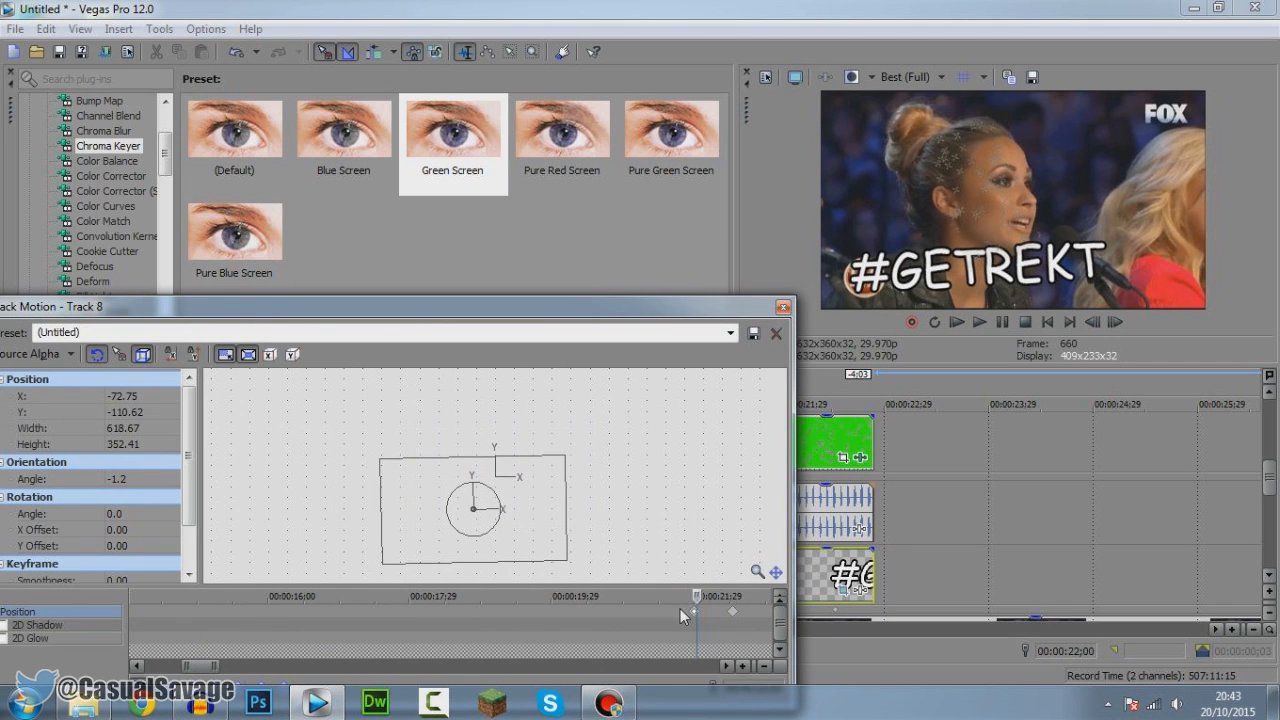
{"action": "right_click", "coordinate": [547, 540]}
{"action": "left_click", "coordinate": [621, 382]}
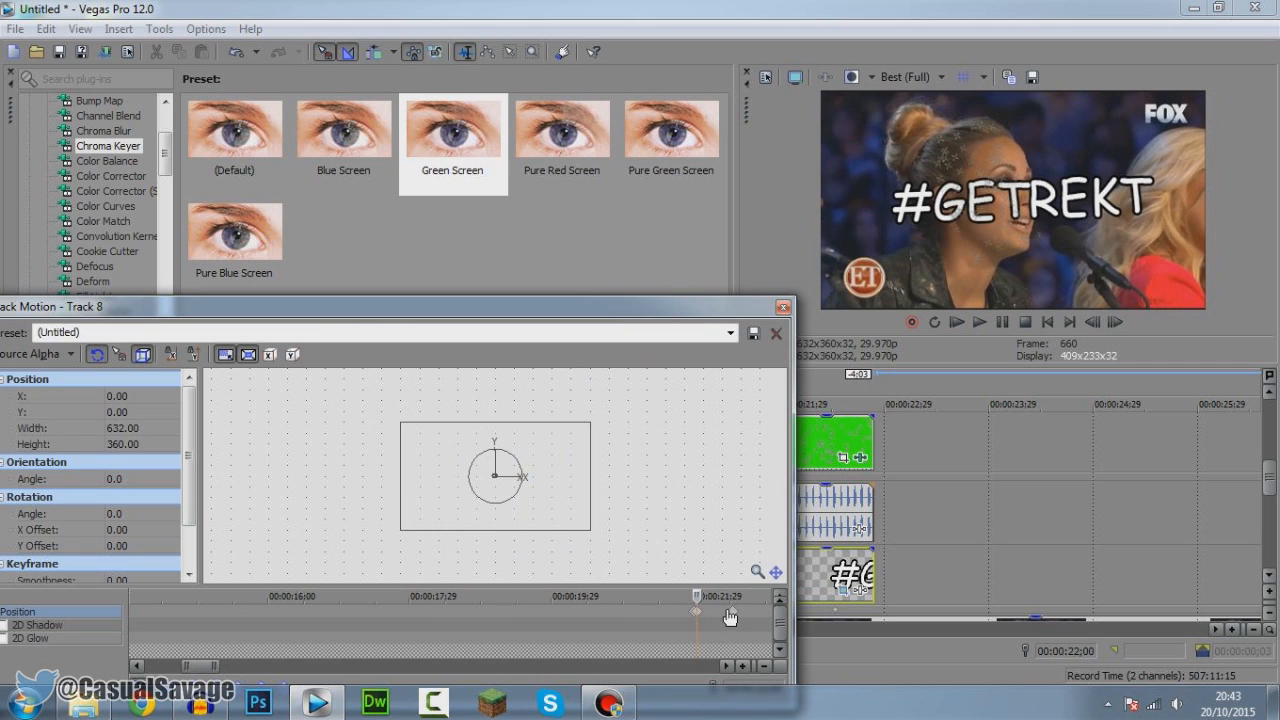
{"action": "left_click", "coordinate": [783, 306]}
Step: Play back the #GETREKT caption section from just before its start and pause after it
{"action": "left_click", "coordinate": [759, 568]}
{"action": "key", "text": "space"}
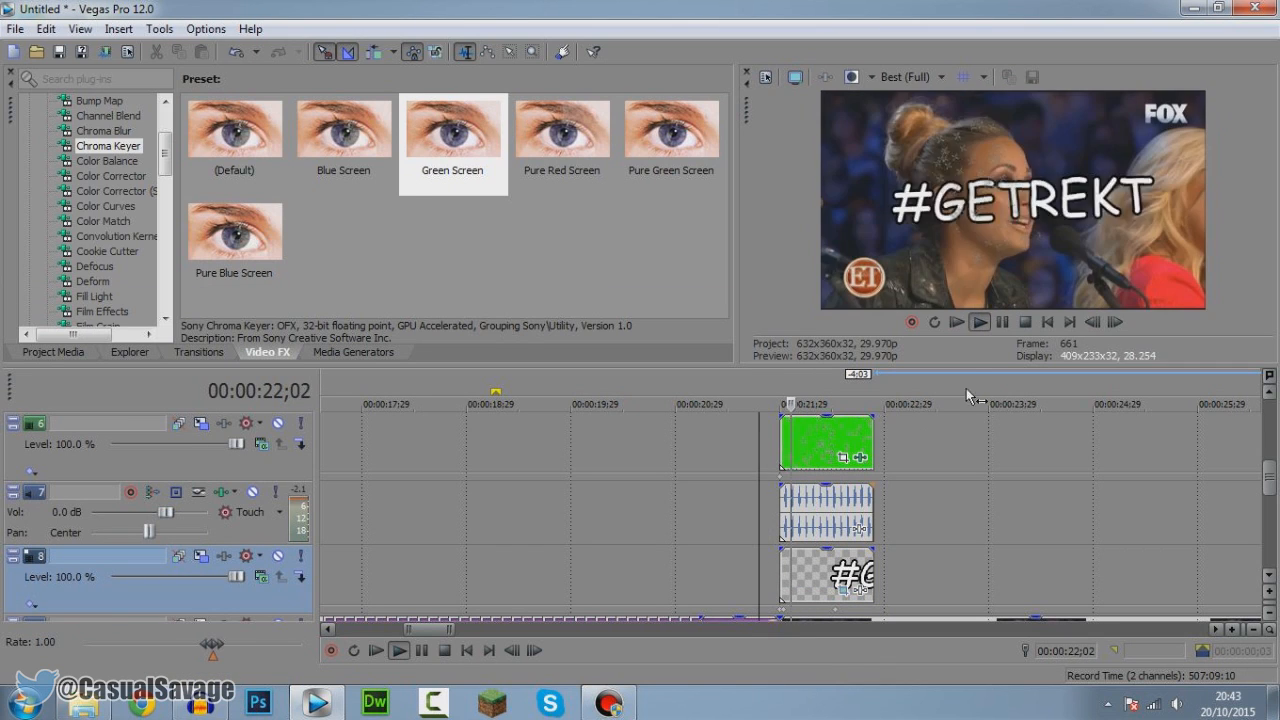
{"action": "key", "text": "Return"}
{"action": "scroll", "coordinate": [655, 610], "scroll_direction": "down", "scroll_amount": 4}
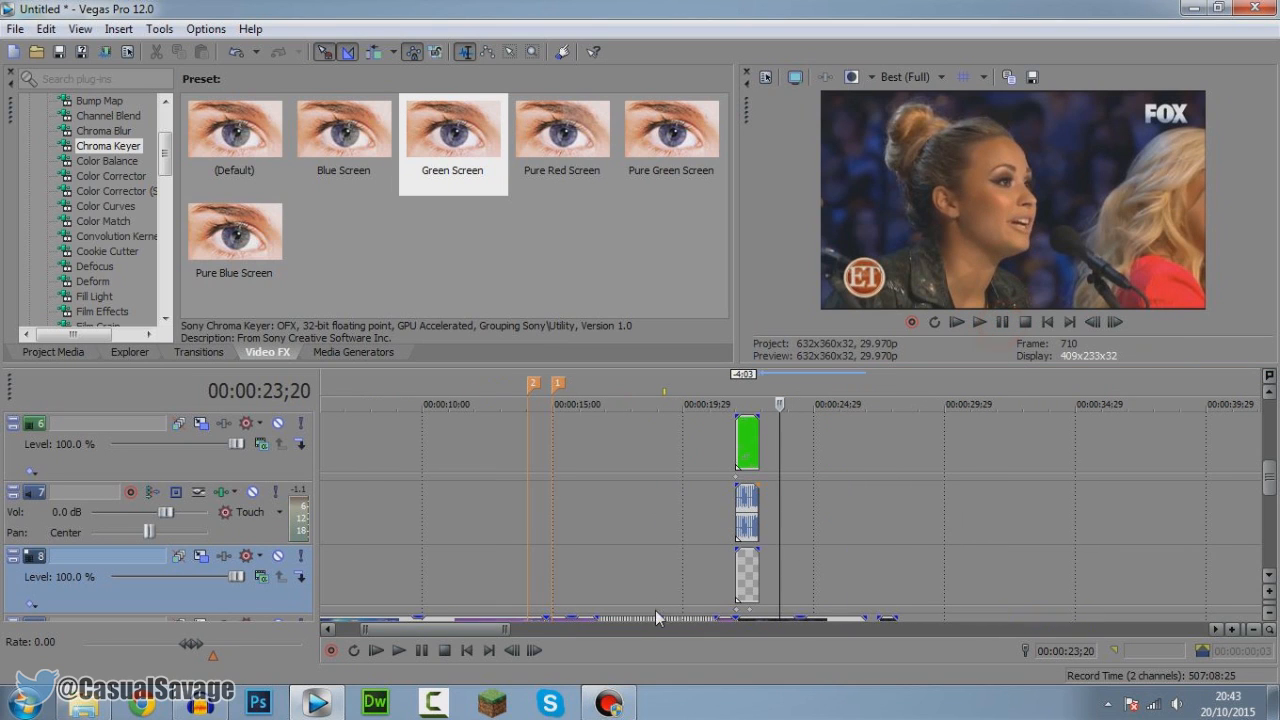
{"action": "left_click", "coordinate": [696, 564]}
{"action": "left_click", "coordinate": [979, 322]}
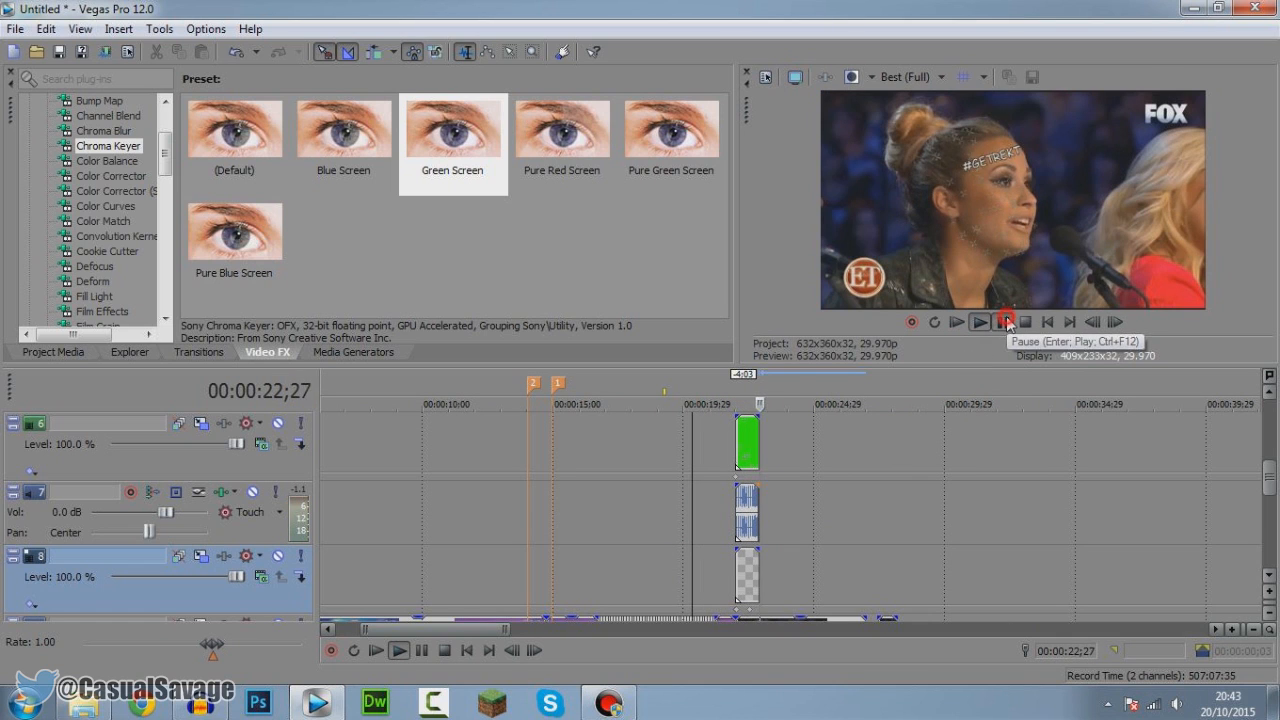
{"action": "left_click", "coordinate": [1005, 322]}
Step: Replay the caption's motion starting from 00:00:21;08
{"action": "left_click", "coordinate": [739, 530]}
{"action": "scroll", "coordinate": [745, 535], "scroll_direction": "up", "scroll_amount": 5}
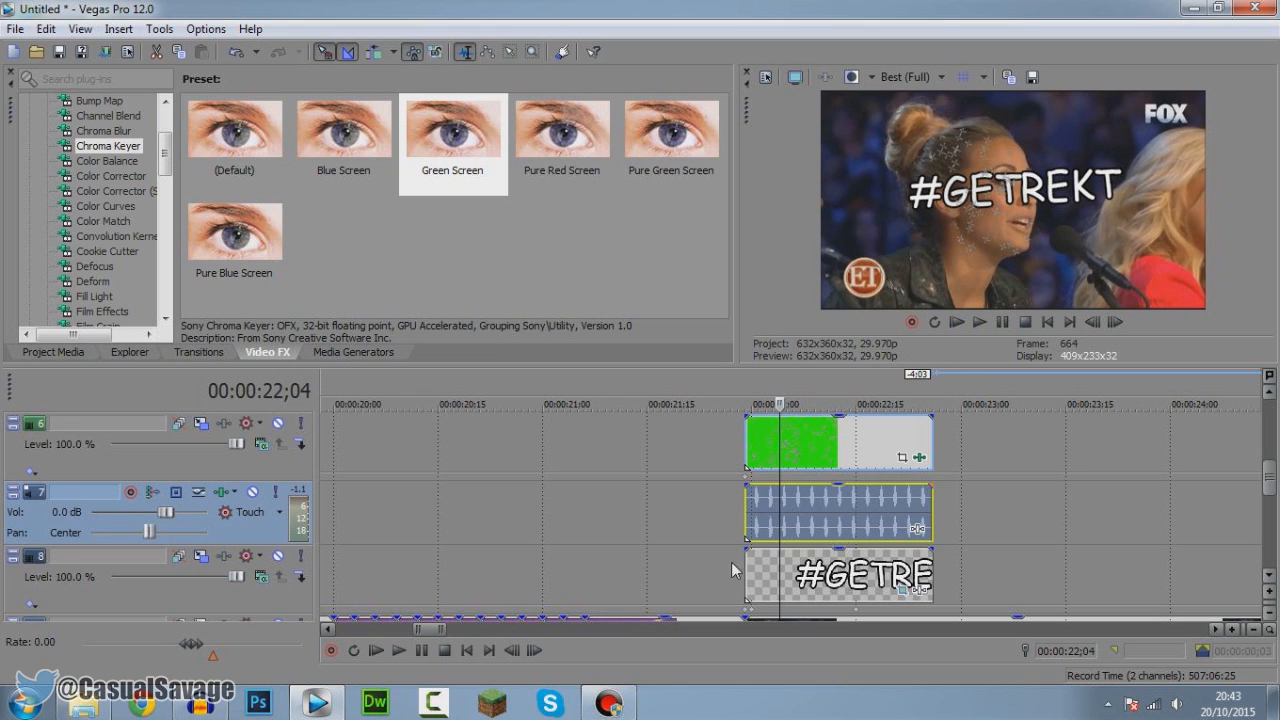
{"action": "left_click", "coordinate": [600, 568]}
{"action": "scroll", "coordinate": [880, 518], "scroll_direction": "down", "scroll_amount": 3}
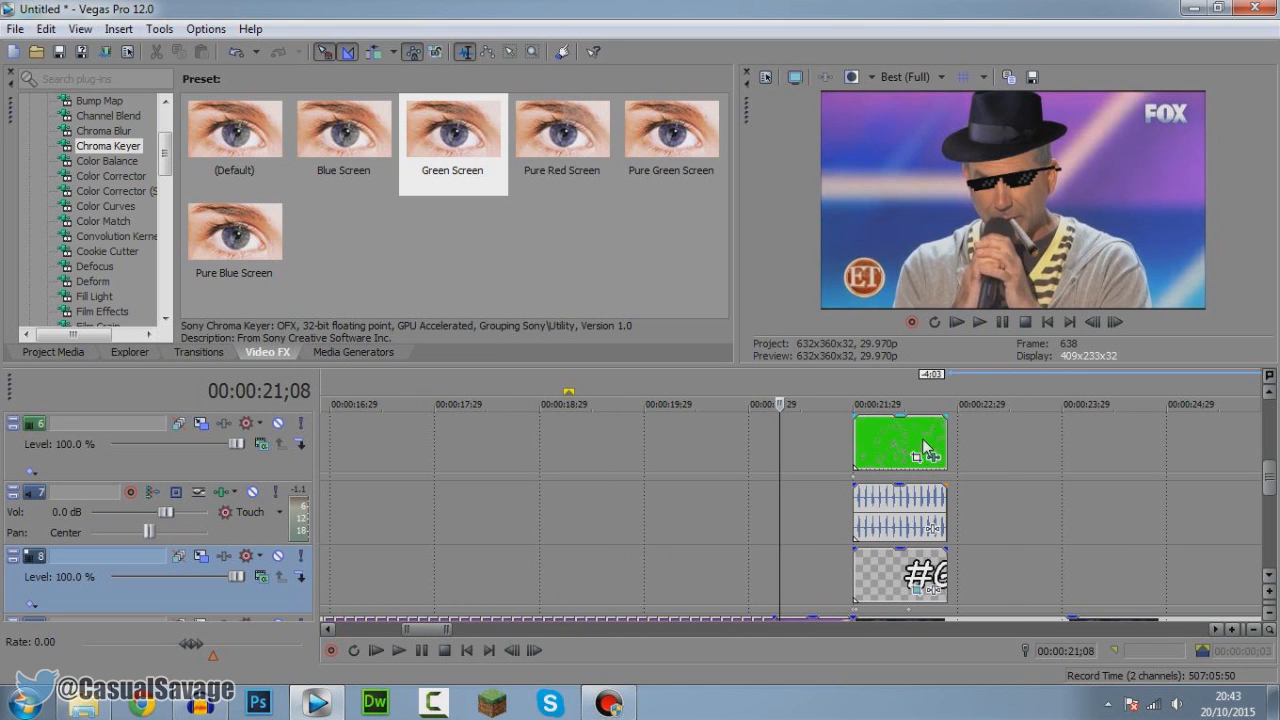
{"action": "left_click", "coordinate": [1008, 328]}
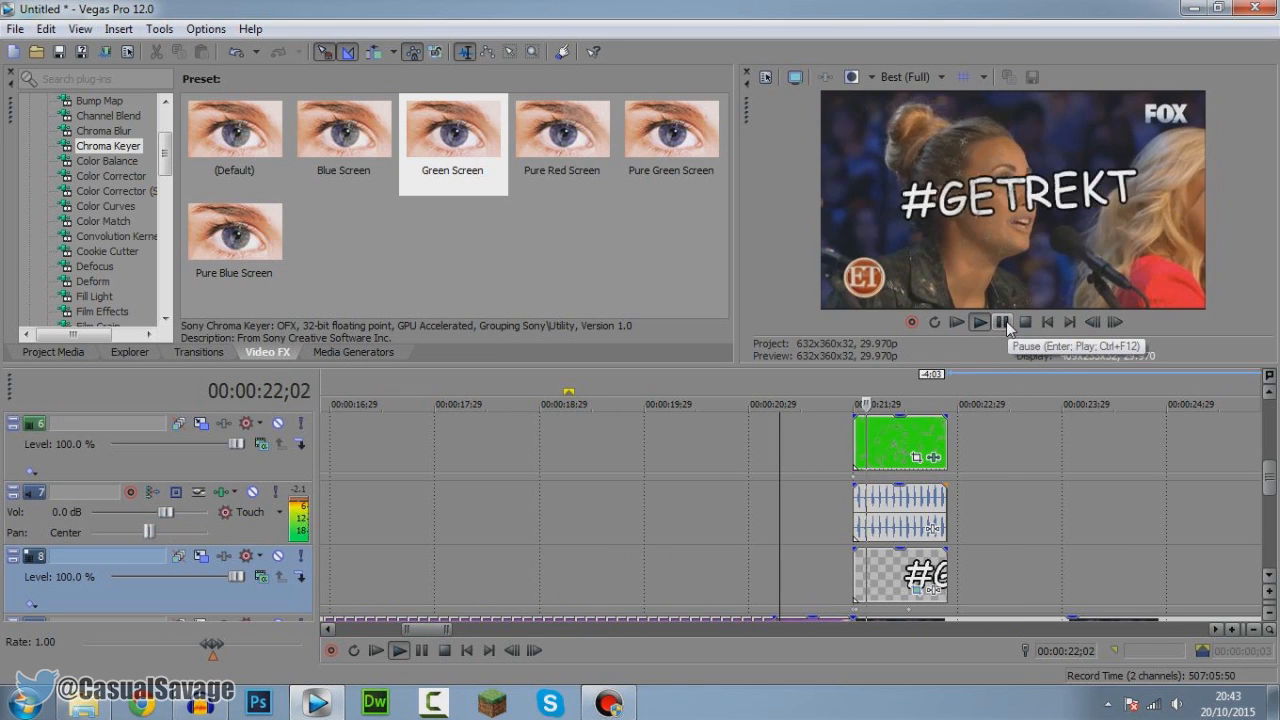
Step: Bring the main video track into view and play the transition from the man's clips into the caption section
{"action": "left_click", "coordinate": [1269, 576]}
{"action": "scroll", "coordinate": [744, 557], "scroll_direction": "down", "scroll_amount": 4}
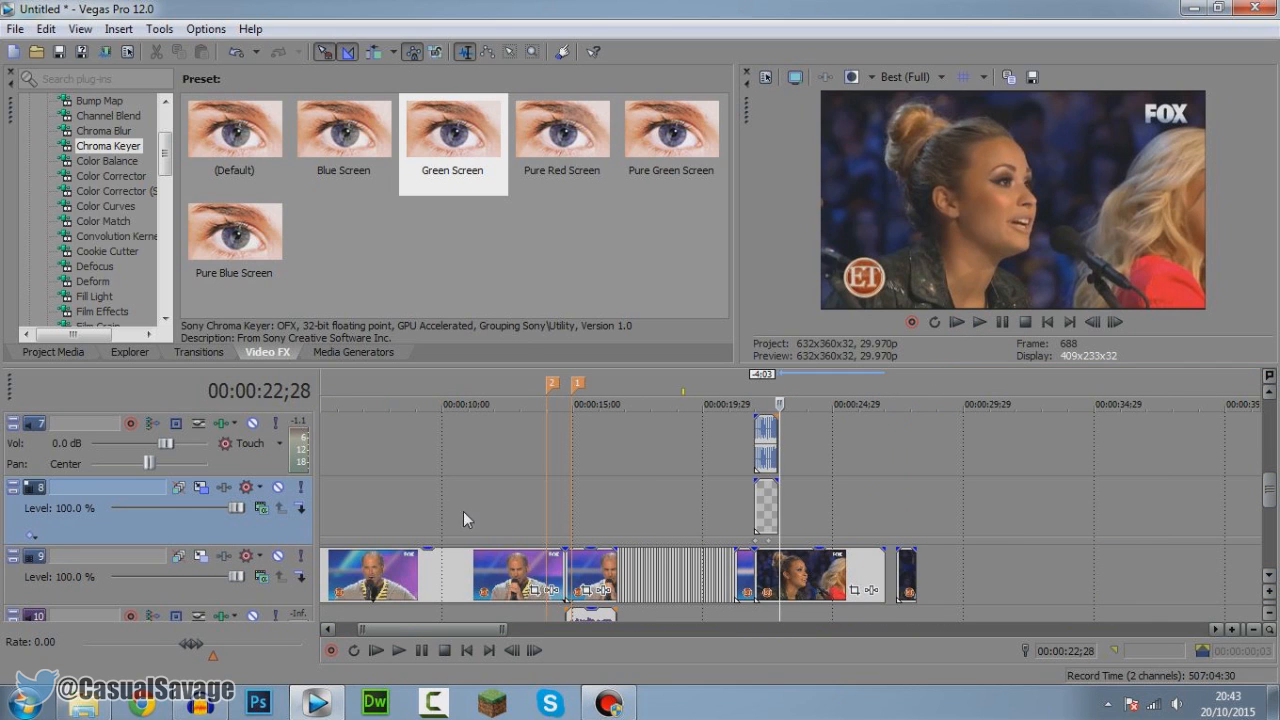
{"action": "left_click", "coordinate": [715, 509]}
{"action": "key", "text": "space"}
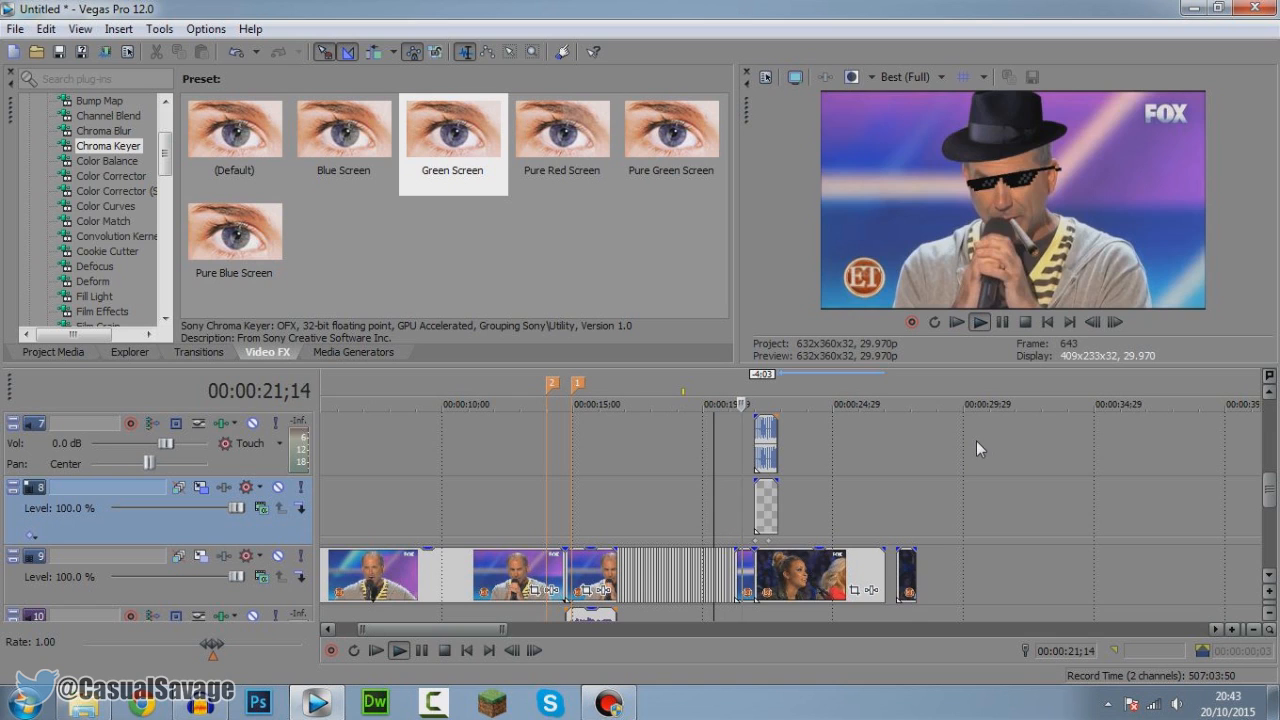
{"action": "left_click", "coordinate": [1005, 326]}
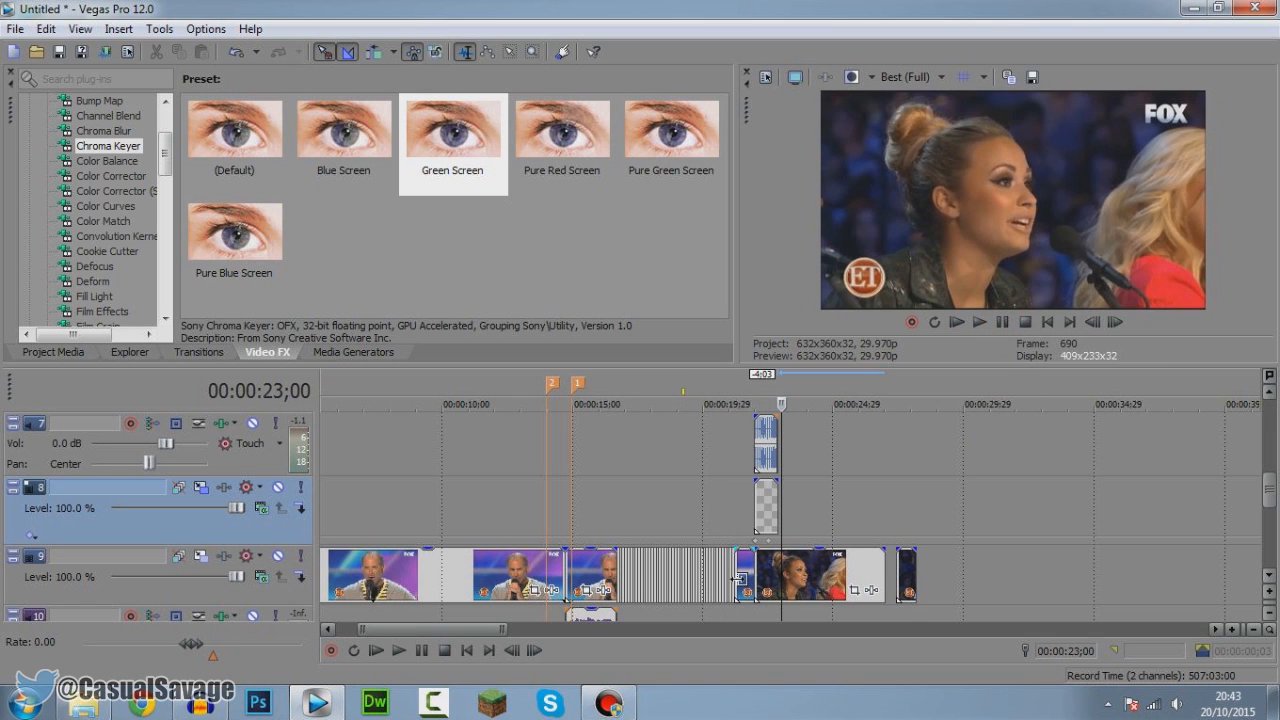
{"action": "left_click", "coordinate": [738, 580]}
{"action": "scroll", "coordinate": [738, 580], "scroll_direction": "up", "scroll_amount": 4}
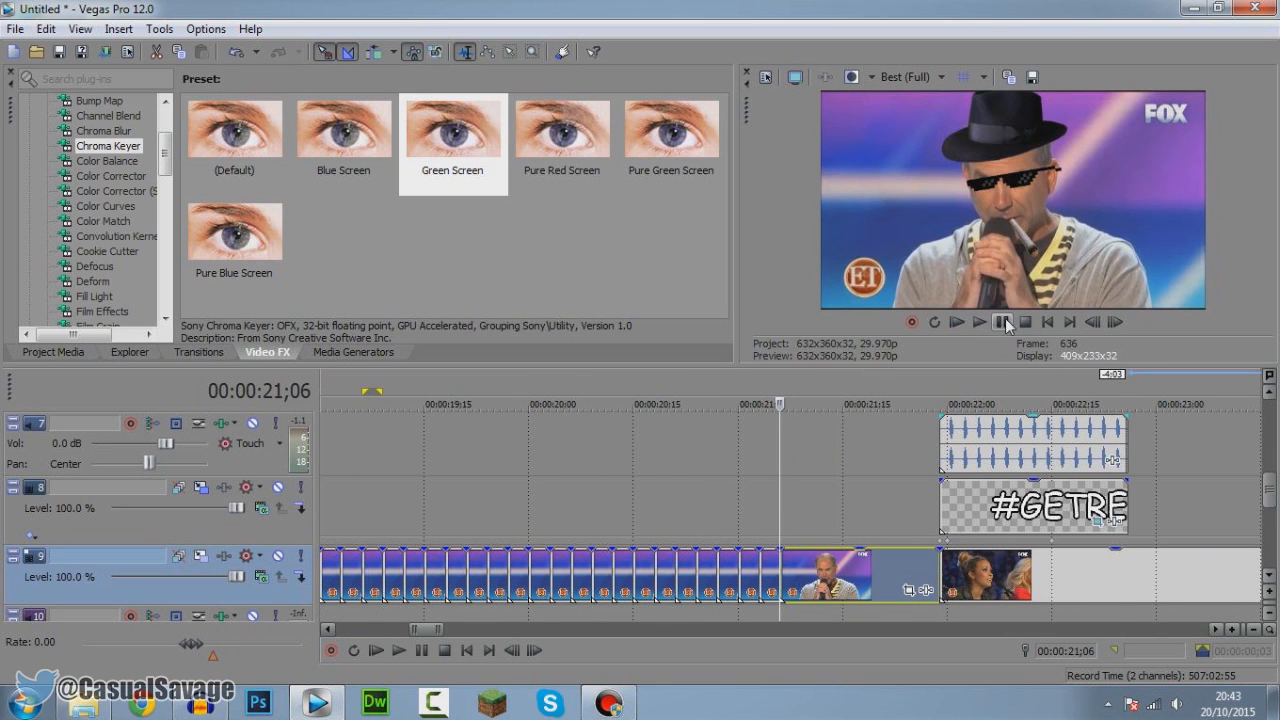
{"action": "left_click", "coordinate": [909, 591]}
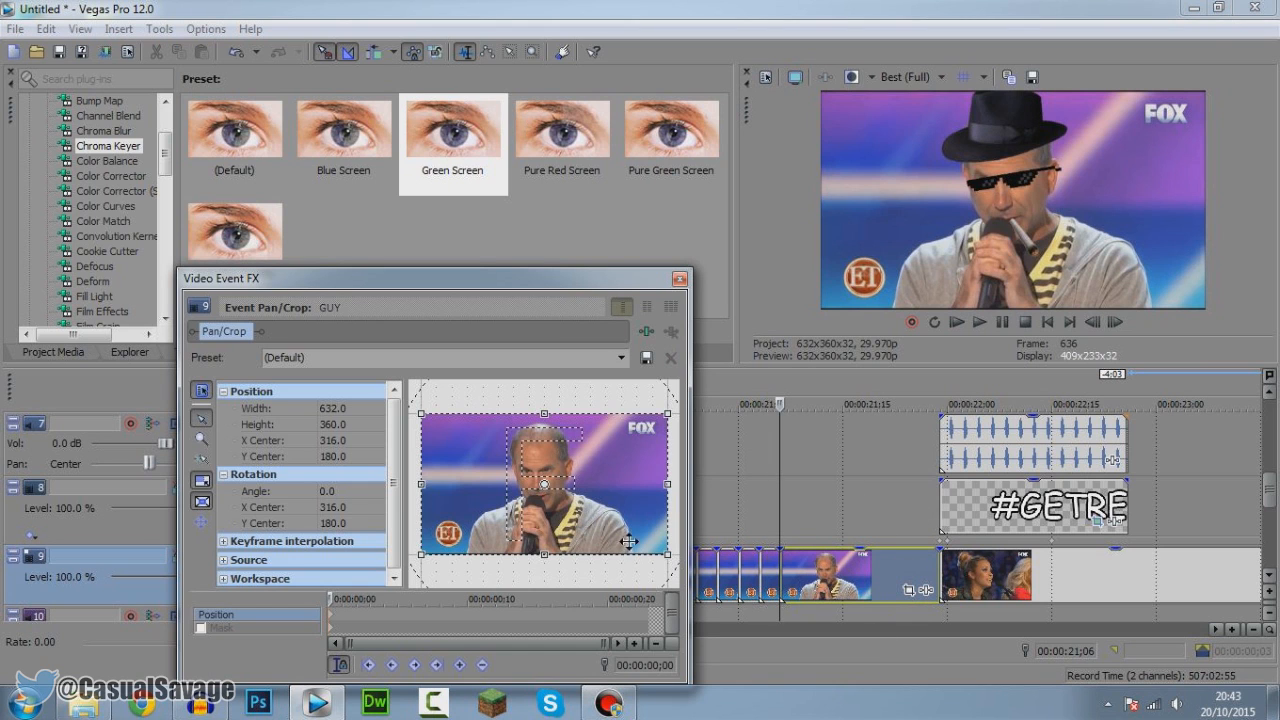
{"action": "left_click_drag", "start_coordinate": [668, 556], "coordinate": [632, 532]}
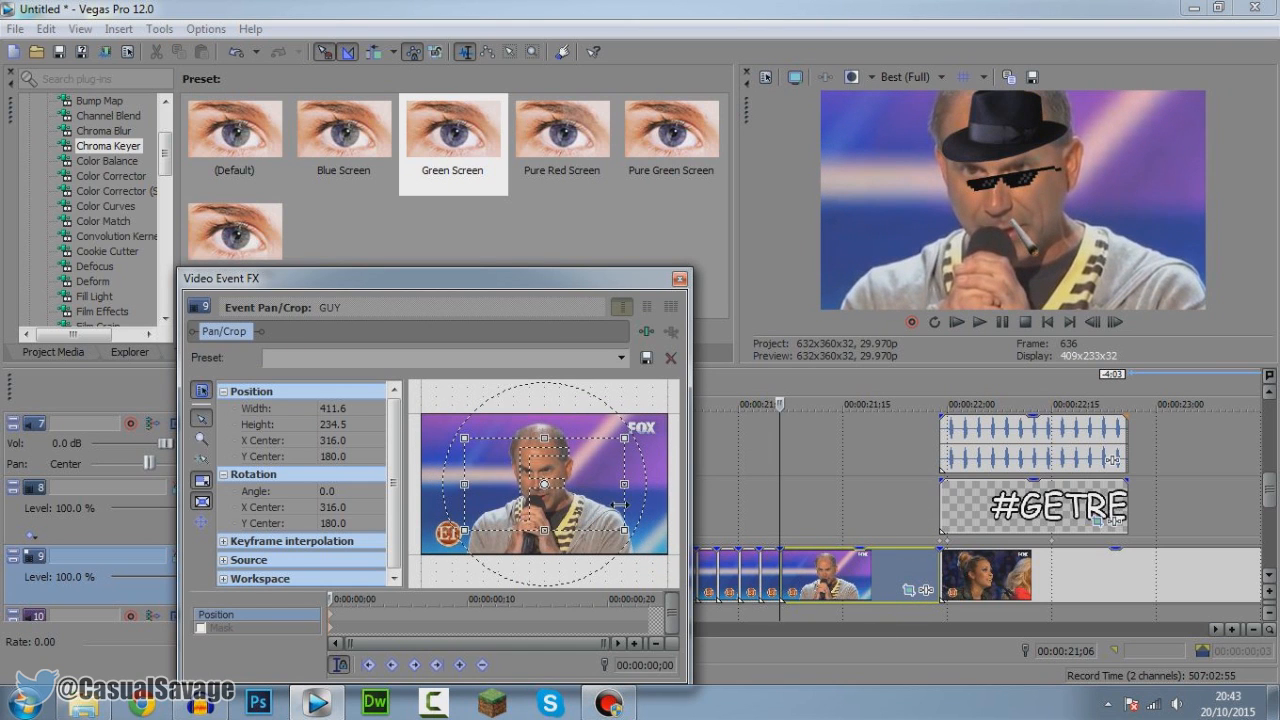
{"action": "right_click", "coordinate": [607, 503]}
{"action": "left_click", "coordinate": [640, 512]}
{"action": "left_click", "coordinate": [680, 280]}
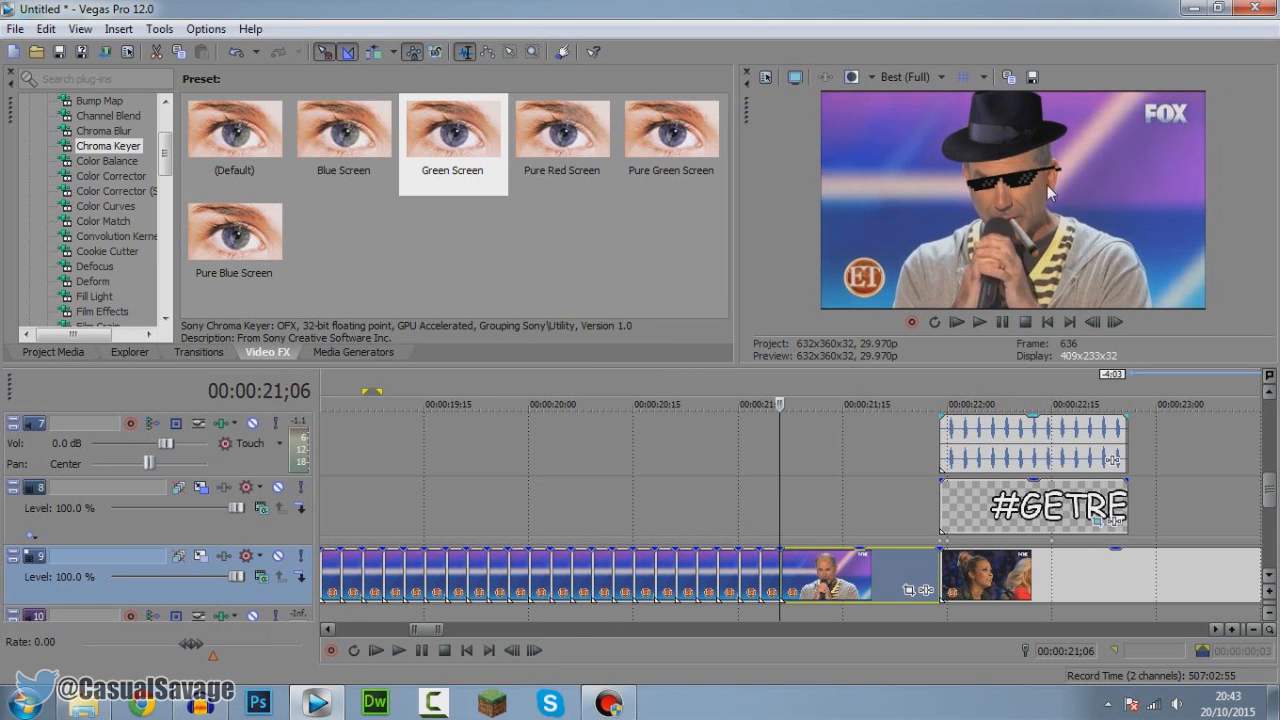
Step: Save the preview frame at 00:00:21;06 as a JPEG snapshot named THUG GUY in the MLG YT folder
{"action": "left_click", "coordinate": [1034, 79]}
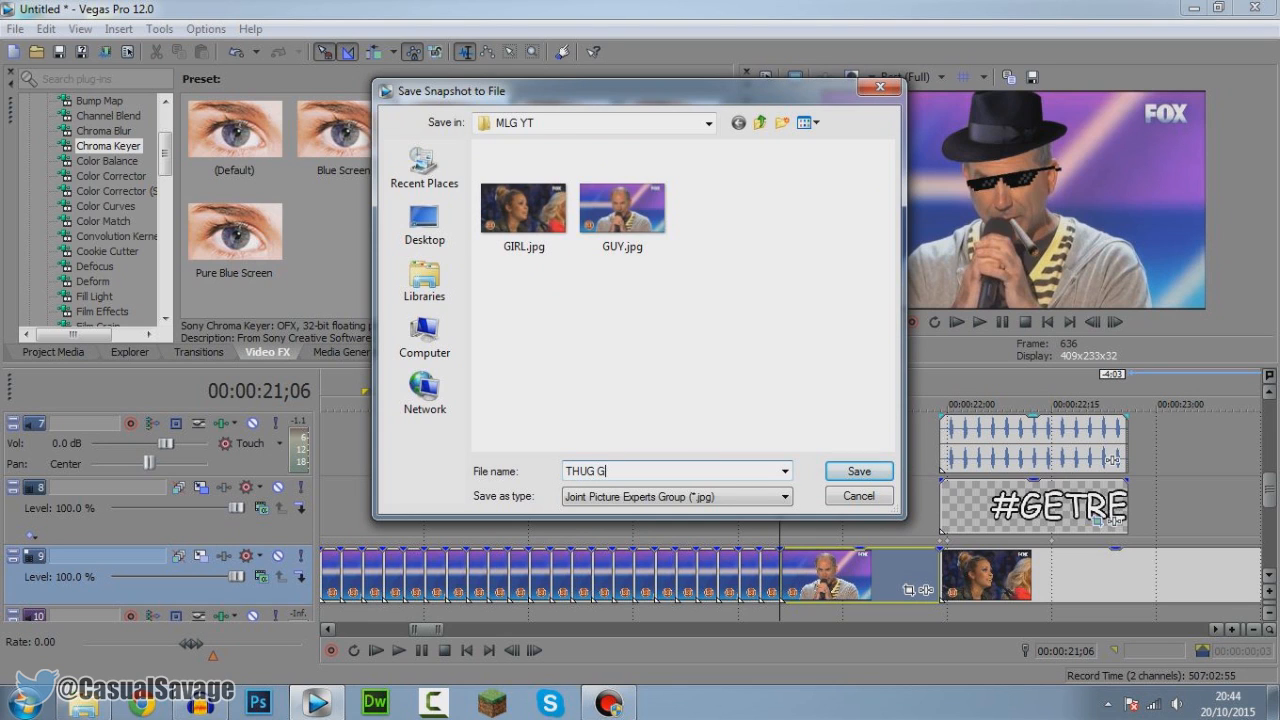
{"action": "key", "text": "Return"}
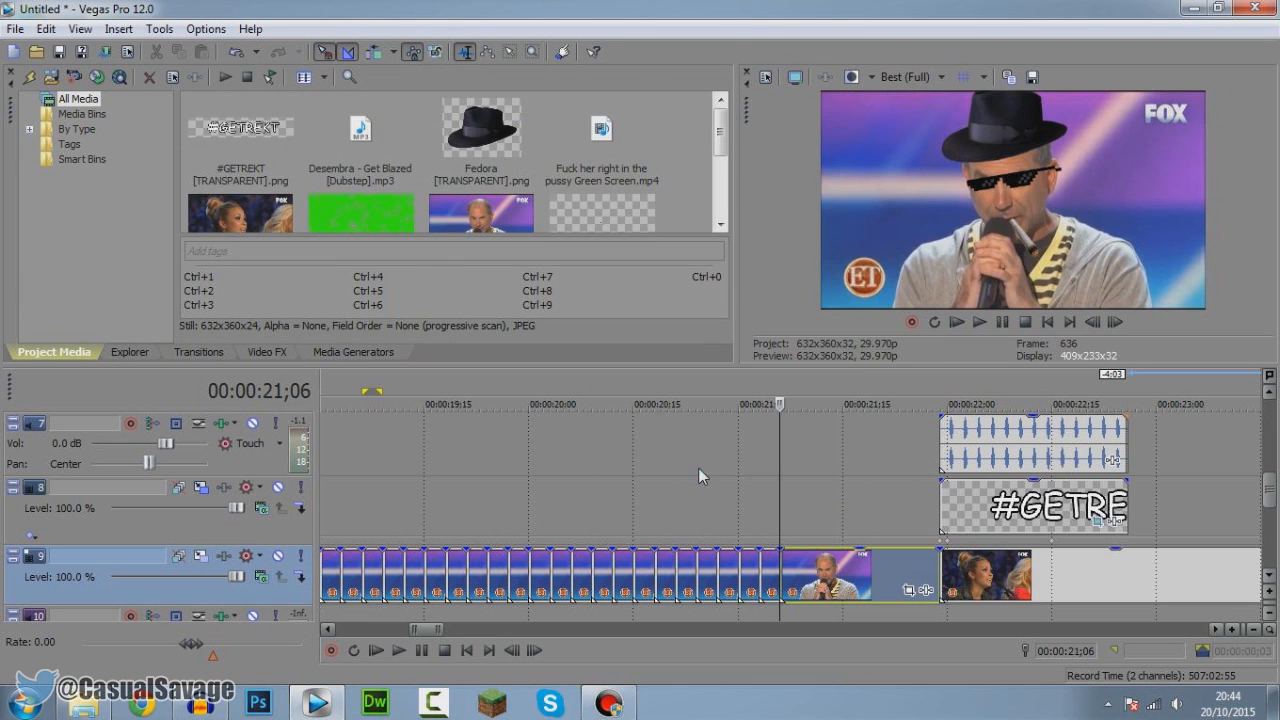
{"action": "left_click", "coordinate": [719, 224]}
Step: Delete the GUY clip starting at 00:00:21;06 and the three overlay tracks holding the sunglasses, joint and fedora
{"action": "left_click", "coordinate": [828, 570]}
{"action": "key", "text": "Delete"}
{"action": "left_click_drag", "start_coordinate": [1271, 498], "coordinate": [1277, 422]}
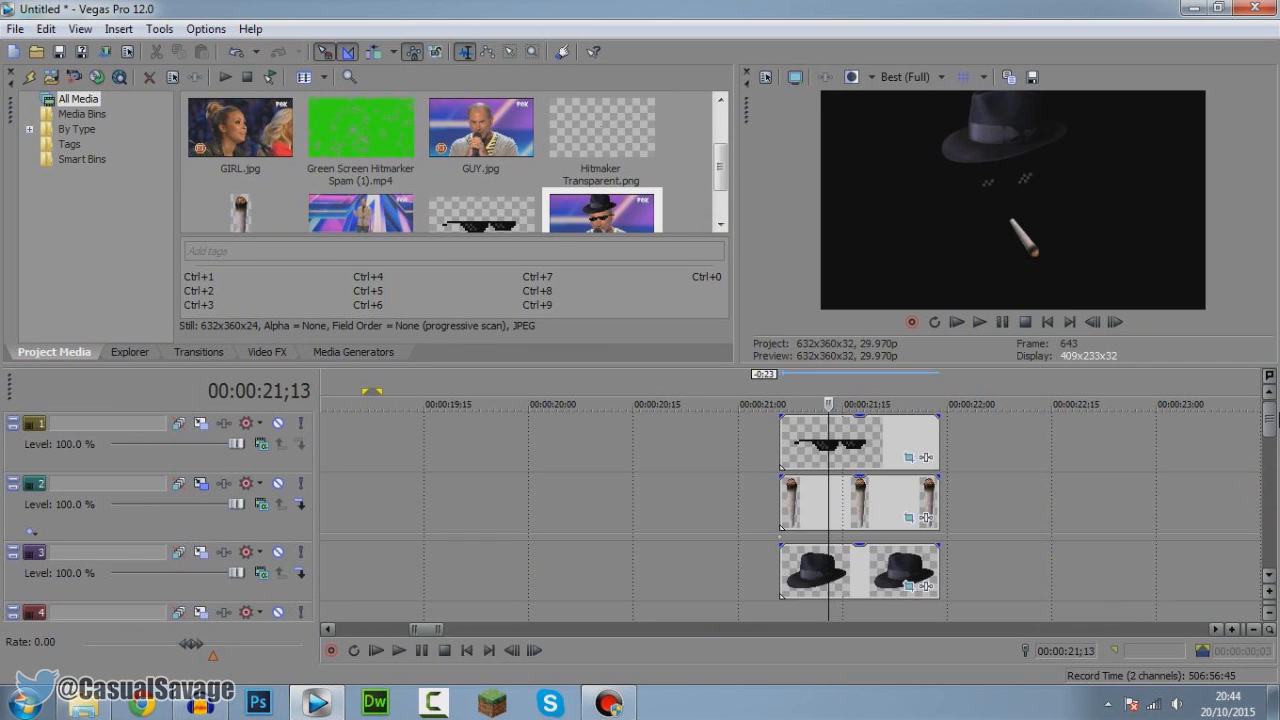
{"action": "right_click", "coordinate": [243, 426]}
{"action": "left_click", "coordinate": [338, 235]}
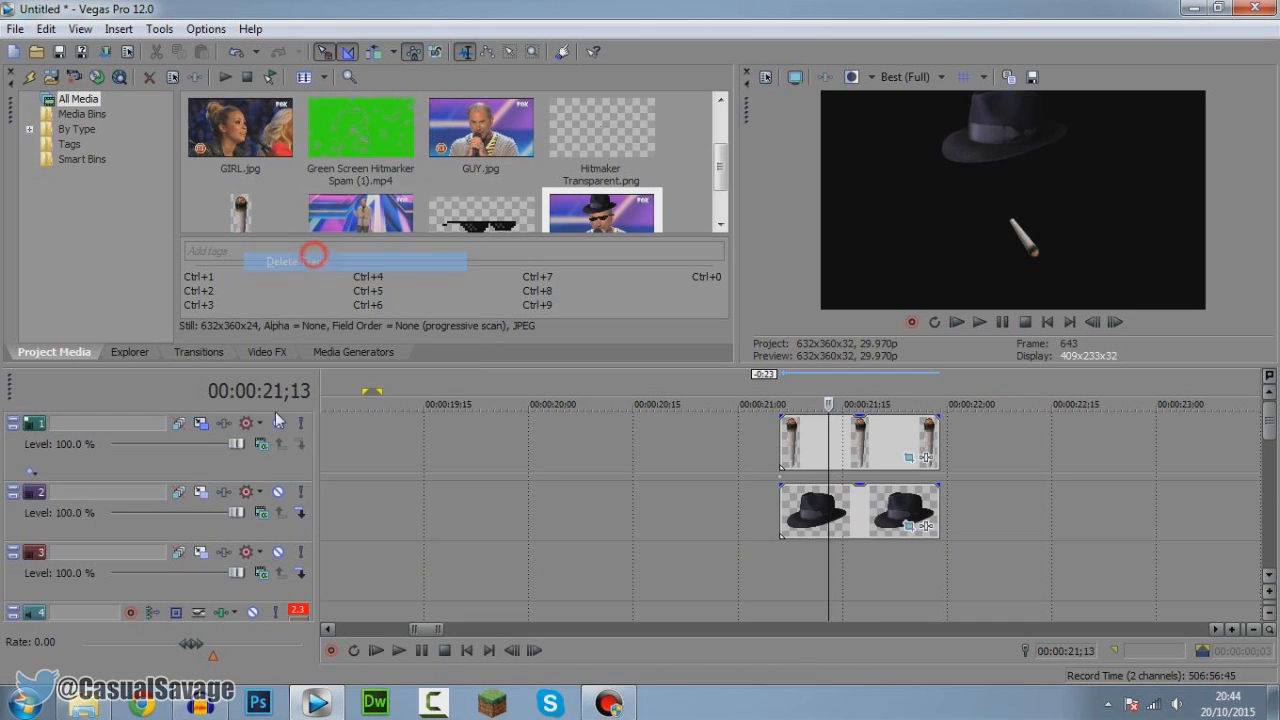
{"action": "right_click", "coordinate": [258, 462]}
{"action": "left_click", "coordinate": [300, 255]}
{"action": "right_click", "coordinate": [265, 462]}
{"action": "left_click", "coordinate": [349, 251]}
Step: Insert THUG GUY.jpg on track 6 in the gap between 00:00:21;06 and the girl's clip
{"action": "left_click", "coordinate": [1270, 578]}
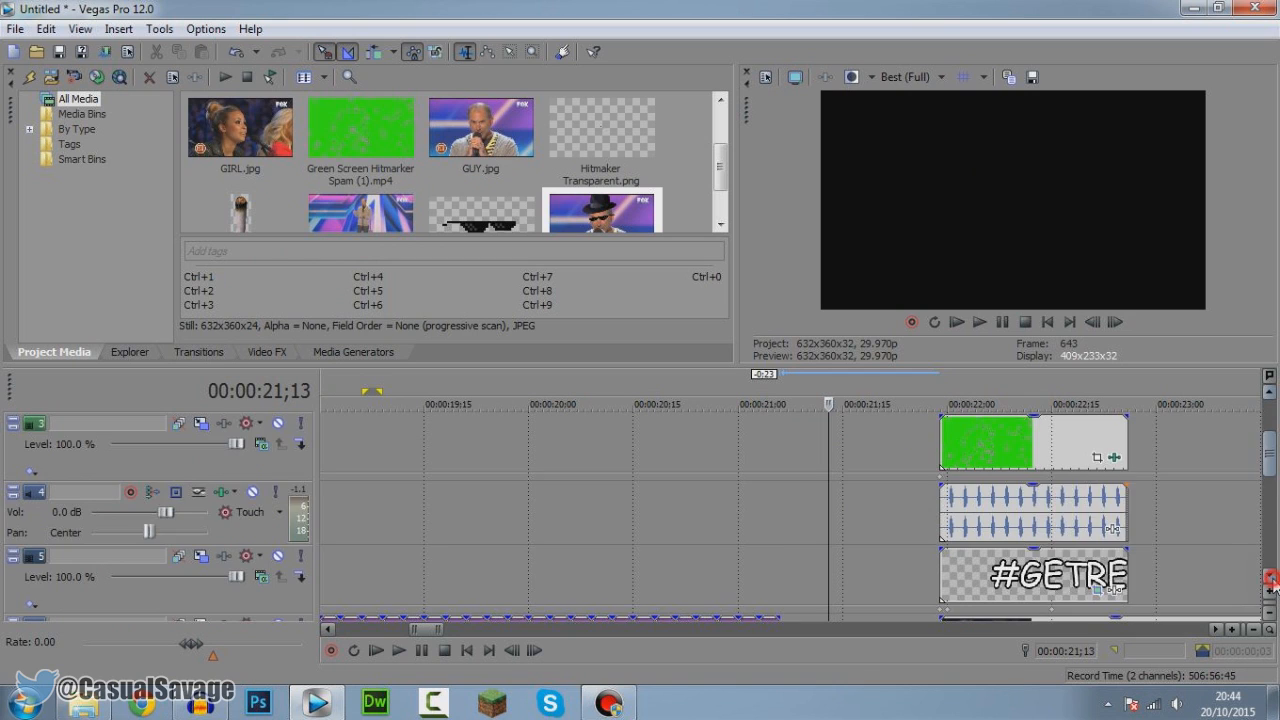
{"action": "left_click", "coordinate": [1270, 580]}
{"action": "left_click_drag", "start_coordinate": [603, 213], "coordinate": [790, 522]}
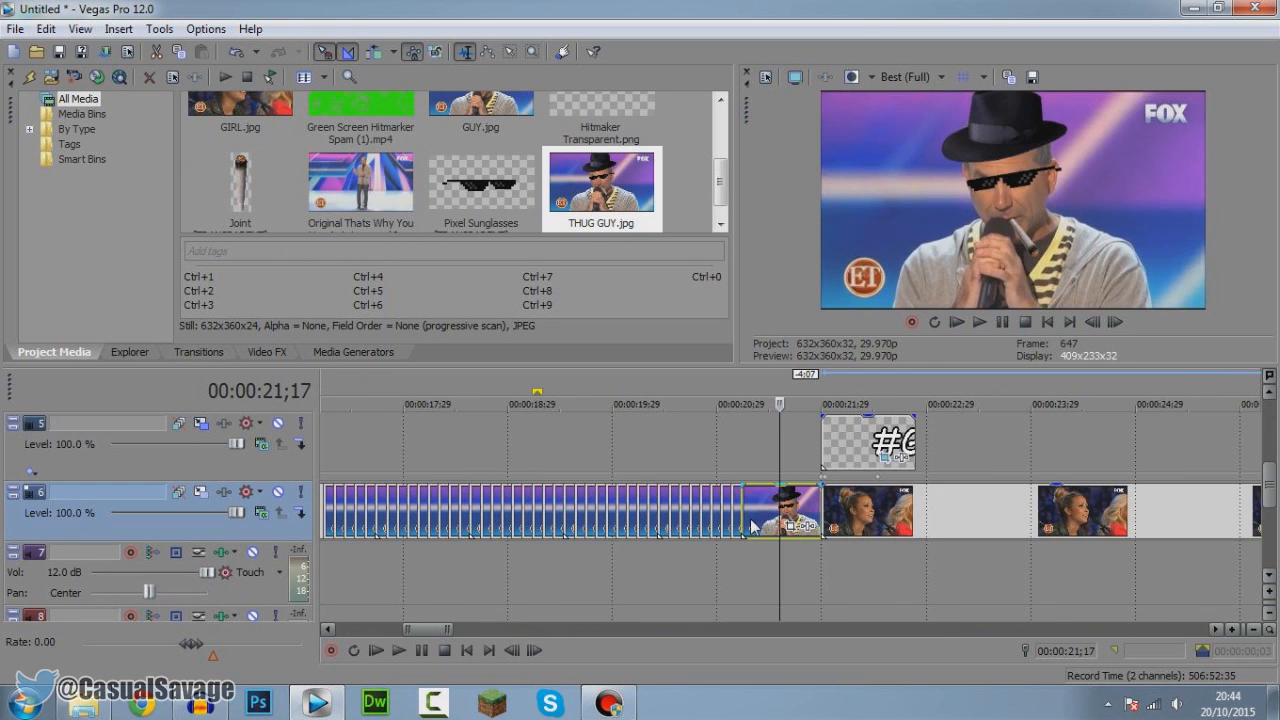
Step: In the THUG GUY clip's Event Pan/Crop, crop the starting frame to about 318.4 by 181.4 around the man's face
{"action": "left_click", "coordinate": [748, 522]}
{"action": "scroll", "coordinate": [784, 534], "scroll_direction": "up", "scroll_amount": 1}
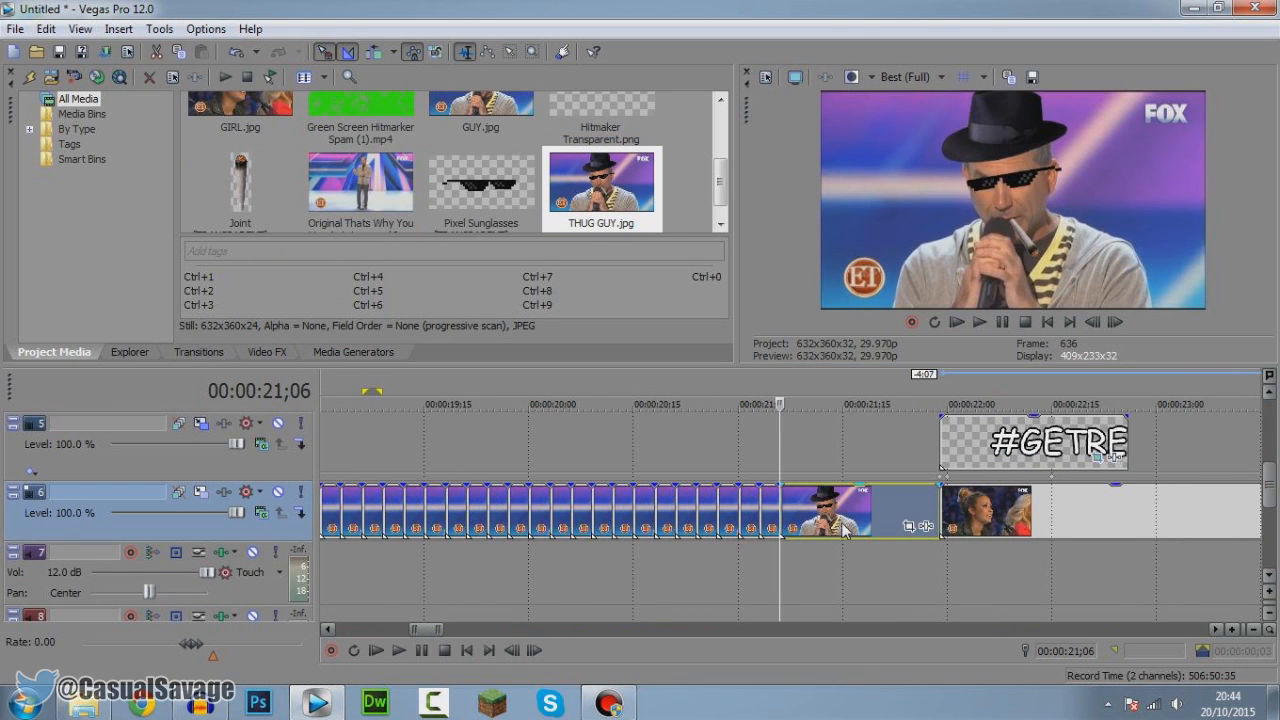
{"action": "left_click", "coordinate": [909, 525]}
{"action": "left_click_drag", "start_coordinate": [677, 549], "coordinate": [586, 513]}
Step: Add THUG GUY pan/crop rotation keyframes of about -90.8 at 00:00:00;03 and 75.2 at 00:00:00;06
{"action": "key", "text": "space"}
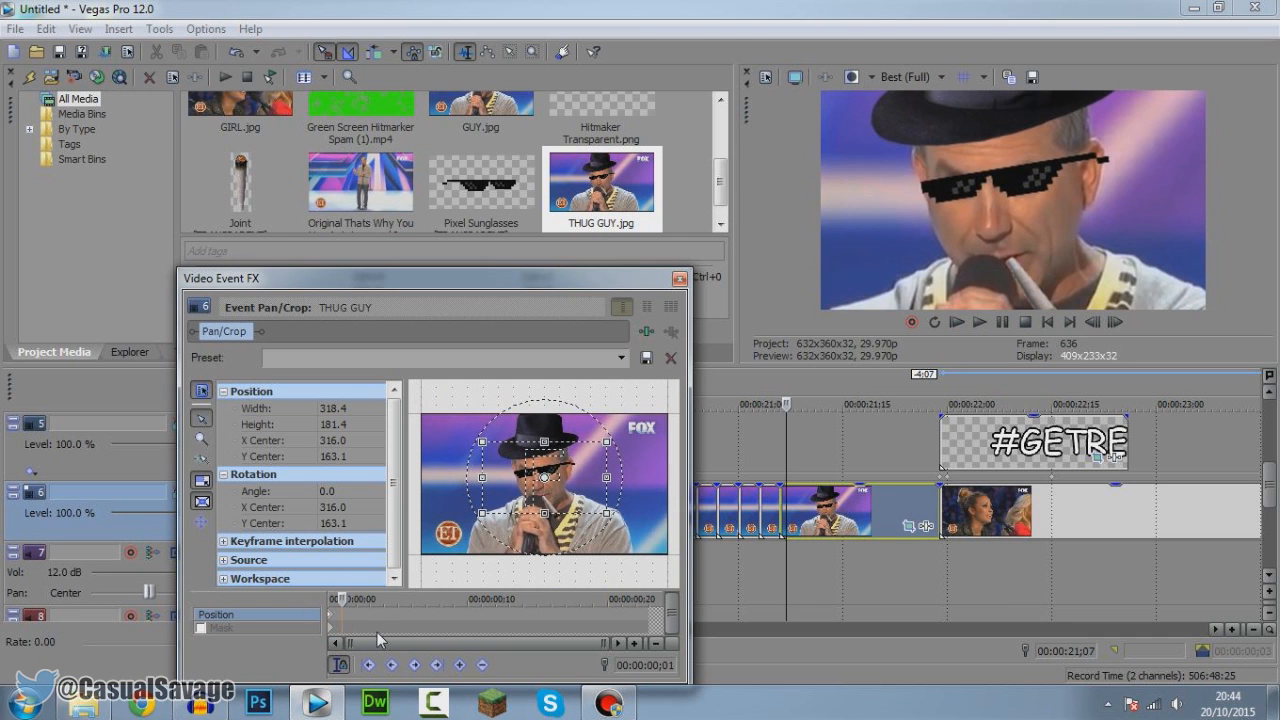
{"action": "left_click_drag", "start_coordinate": [583, 527], "coordinate": [643, 234]}
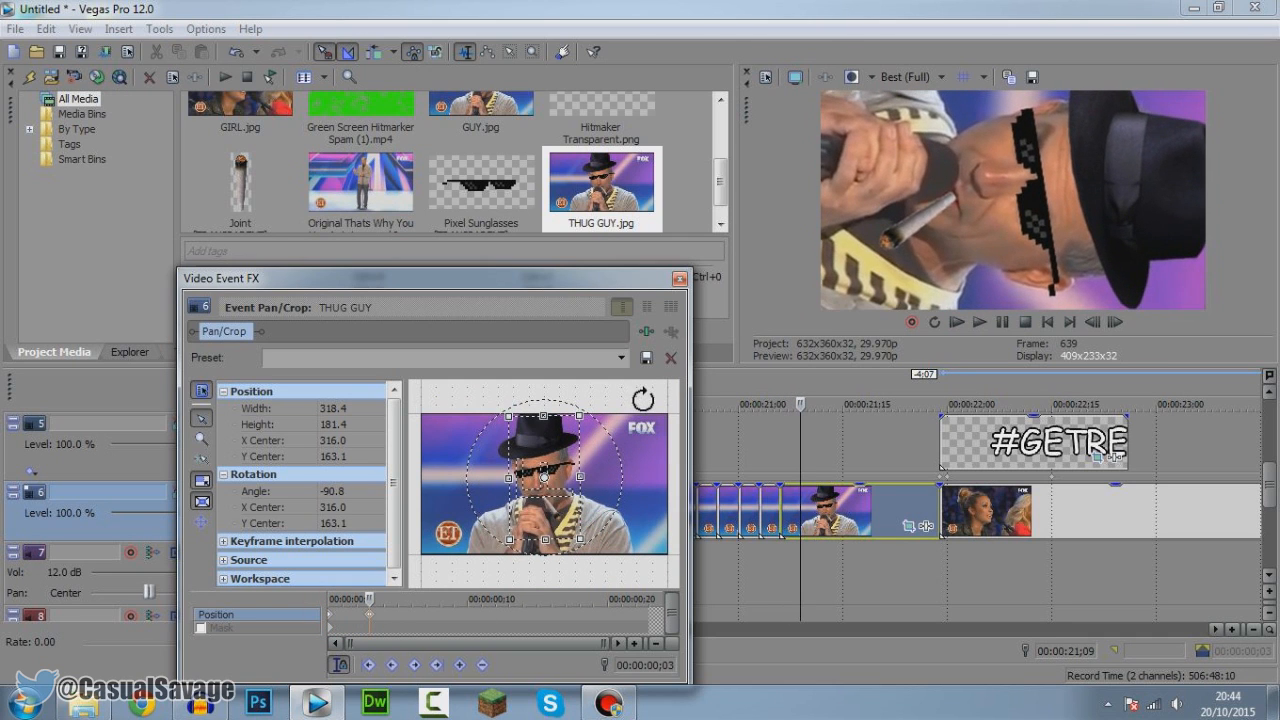
{"action": "left_click", "coordinate": [371, 616]}
{"action": "key", "text": "Right"}
{"action": "key", "text": "Right"}
{"action": "key", "text": "Right"}
{"action": "left_click_drag", "start_coordinate": [607, 480], "coordinate": [409, 504]}
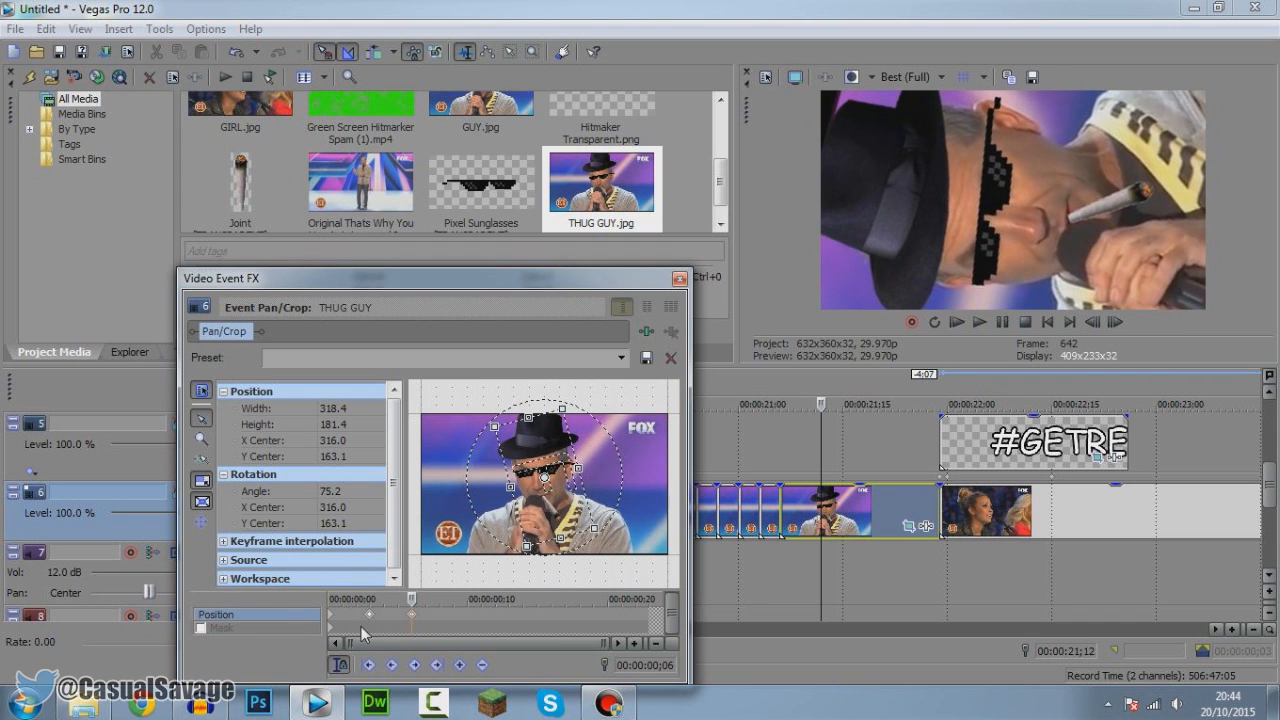
Step: Keyframe the THUG GUY rotation to about -178.6 at 00:00:00;09 and enlarge the crop to about 818.8 by 466.4 at 00:00:00;12
{"action": "key", "text": "Right"}
{"action": "key", "text": "Right"}
{"action": "key", "text": "Right"}
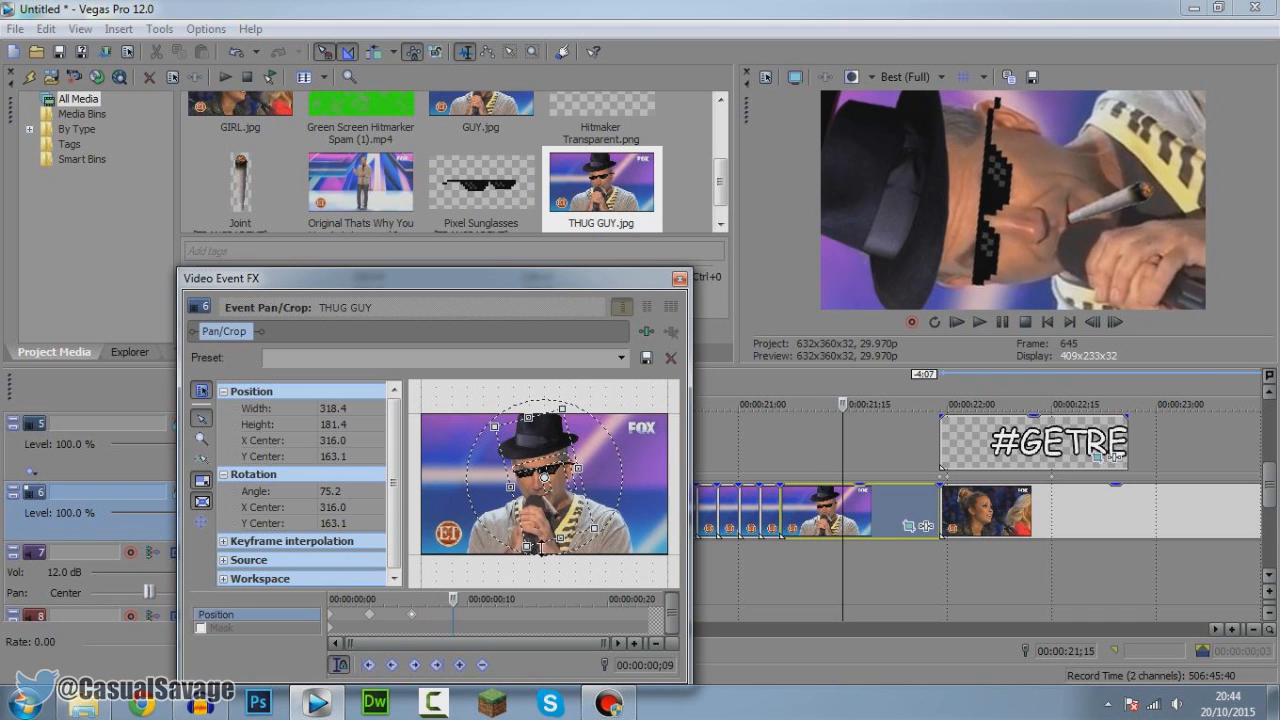
{"action": "left_click_drag", "start_coordinate": [510, 532], "coordinate": [486, 380]}
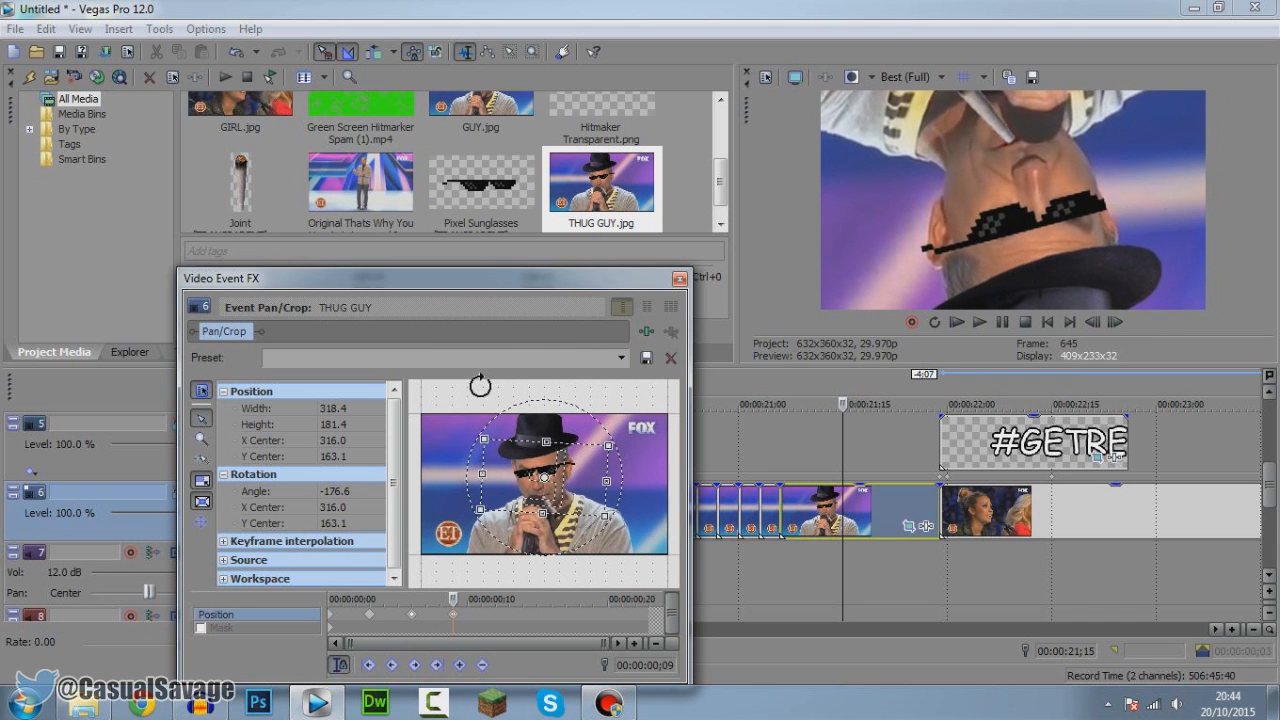
{"action": "key", "text": "Right"}
{"action": "key", "text": "Right"}
{"action": "key", "text": "Right"}
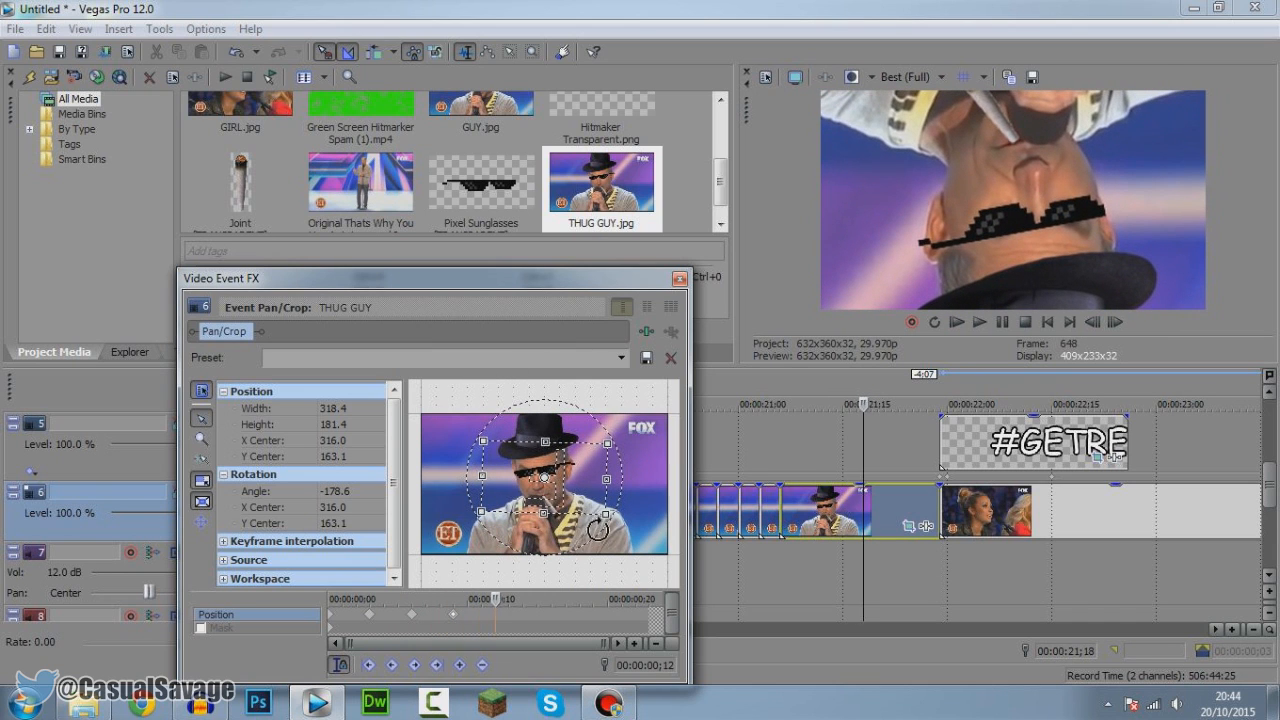
{"action": "left_click_drag", "start_coordinate": [609, 517], "coordinate": [720, 576]}
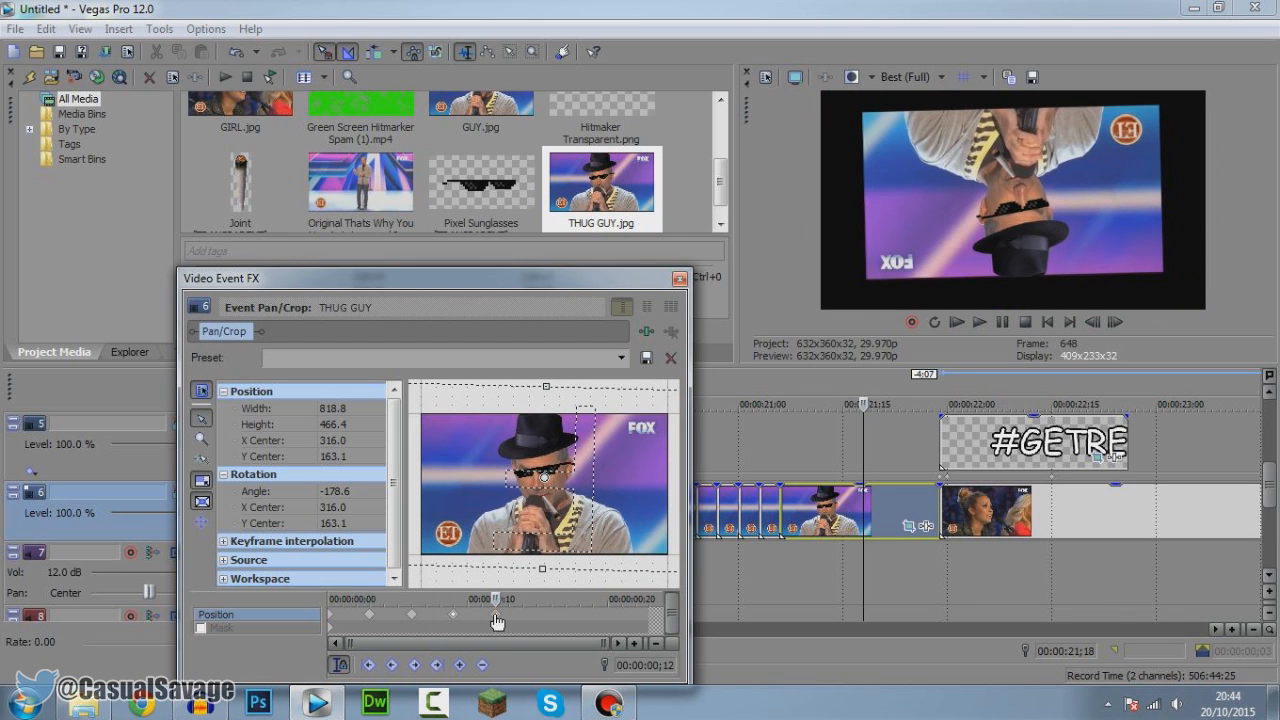
Step: Keyframe the THUG GUY crop to about 273.1 by 155.5 at 00:00:00;15 and about 765.4 by 436.0 at 00:00:00;18
{"action": "key", "text": "Right"}
{"action": "key", "text": "Right"}
{"action": "key", "text": "Right"}
{"action": "scroll", "coordinate": [626, 570], "scroll_direction": "down", "scroll_amount": 1}
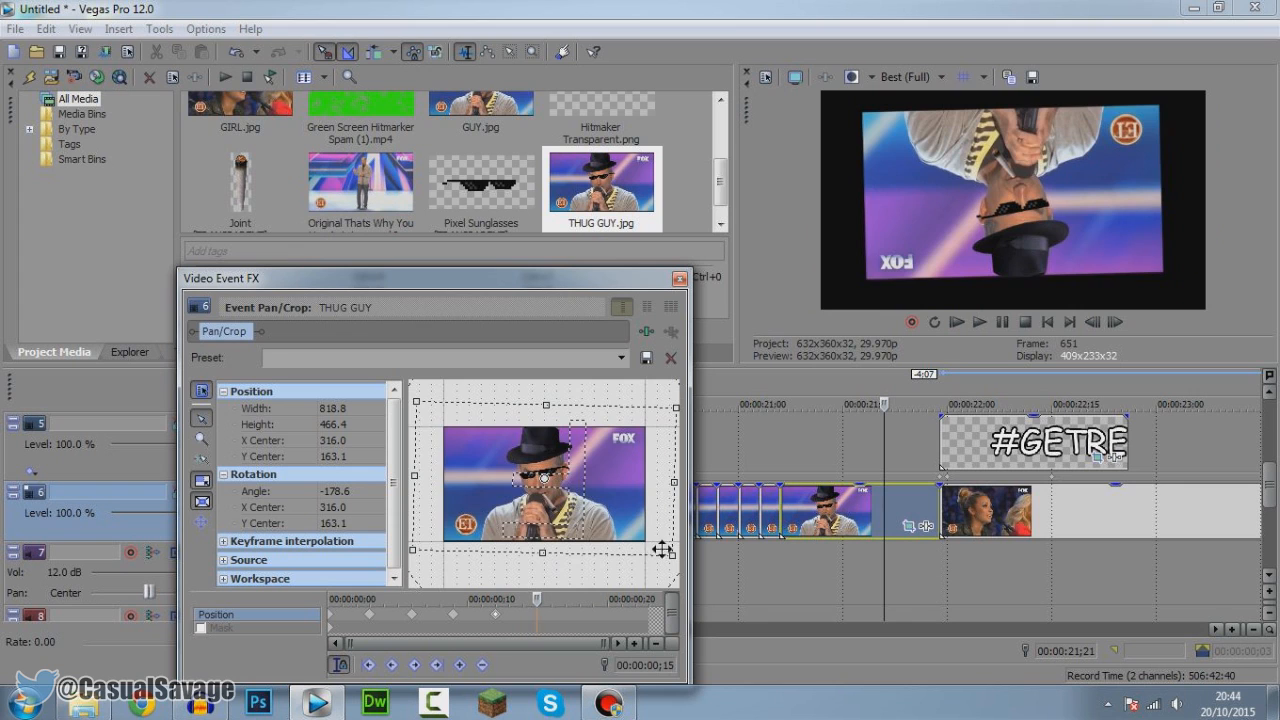
{"action": "left_click_drag", "start_coordinate": [670, 554], "coordinate": [585, 510]}
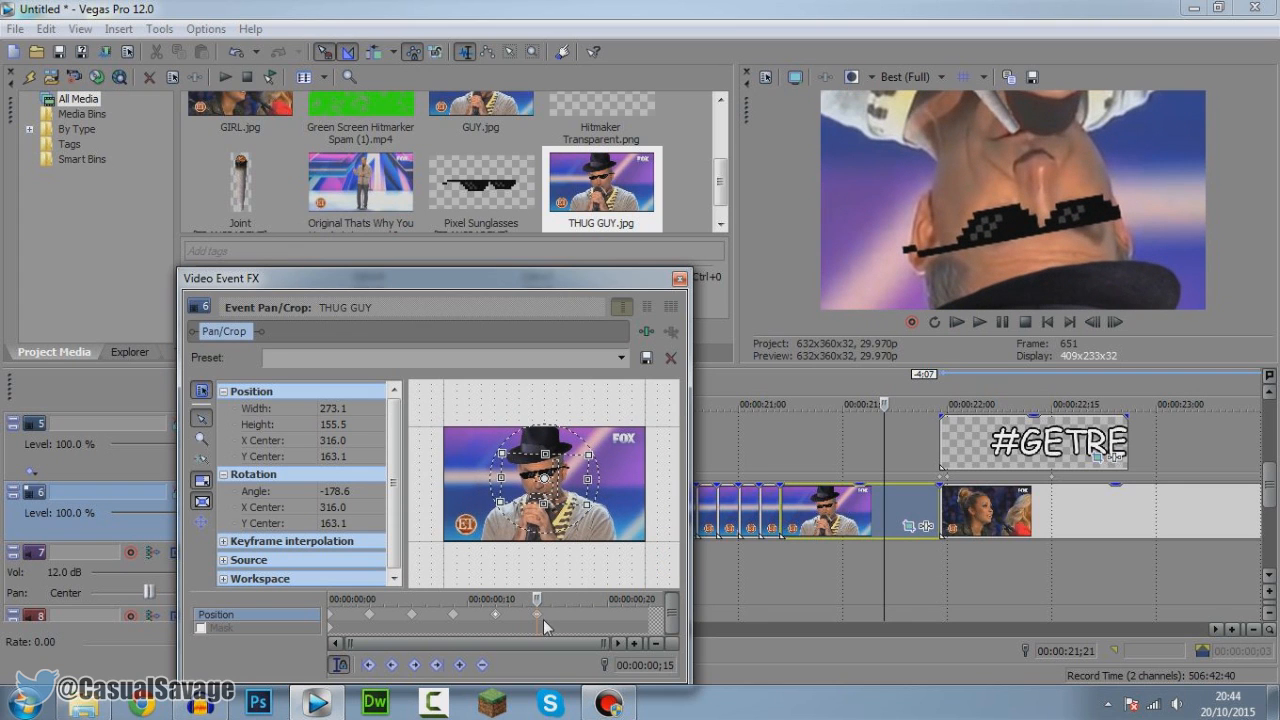
{"action": "key", "text": "Right"}
{"action": "key", "text": "Right"}
{"action": "key", "text": "Right"}
{"action": "left_click_drag", "start_coordinate": [587, 513], "coordinate": [666, 589]}
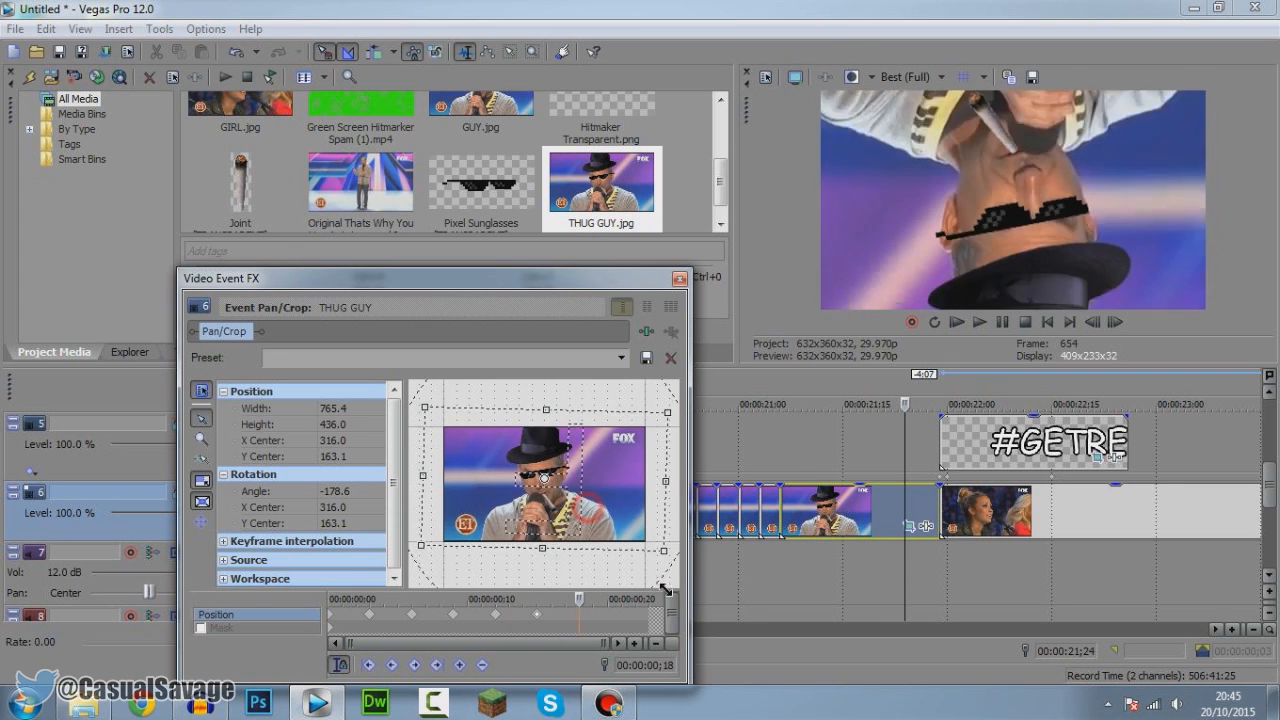
Step: Restore the THUG GUY framing to zero rotation at 00:00:00;21 and crop it to about 270.4 by 154.0
{"action": "left_click_drag", "start_coordinate": [580, 602], "coordinate": [620, 602]}
{"action": "right_click", "coordinate": [588, 546]}
{"action": "left_click", "coordinate": [614, 560]}
{"action": "left_click_drag", "start_coordinate": [644, 545], "coordinate": [589, 511]}
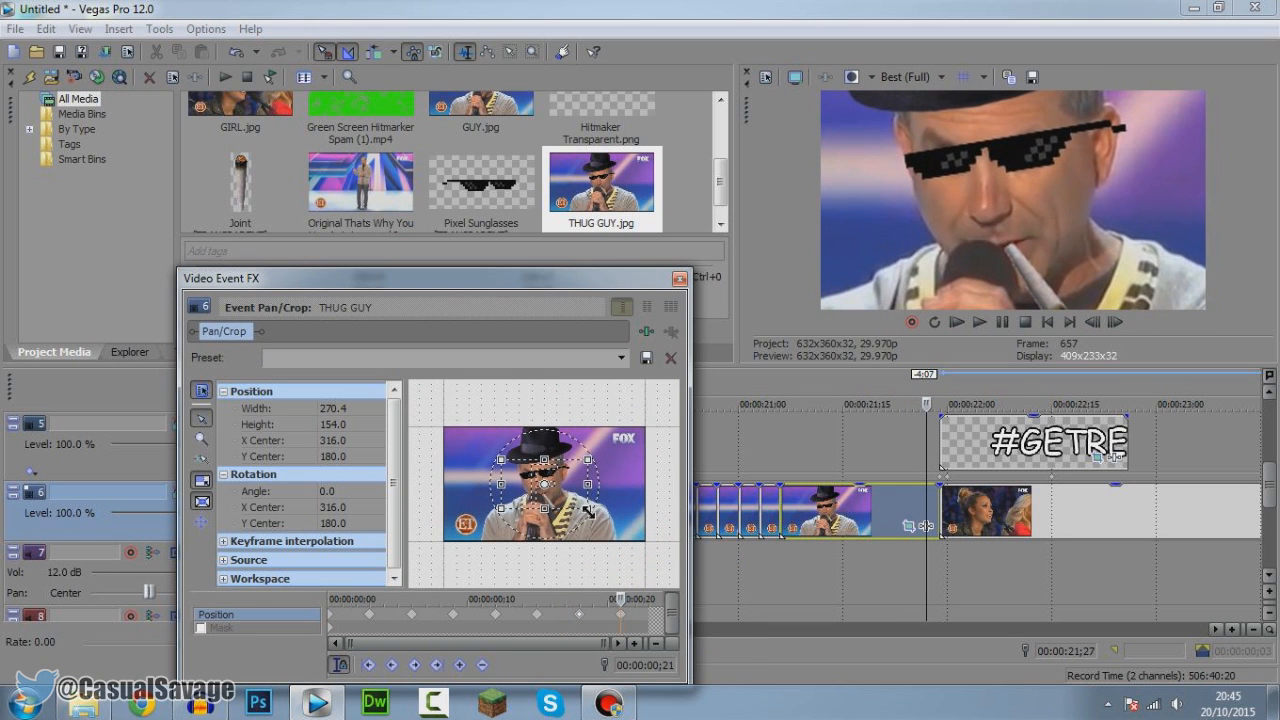
{"action": "left_click", "coordinate": [679, 279]}
Step: Play back the spinning THUG GUY section from 00:00:20;15, and again from just before the short hitmarker clips
{"action": "scroll", "coordinate": [650, 420], "scroll_direction": "down", "scroll_amount": 3}
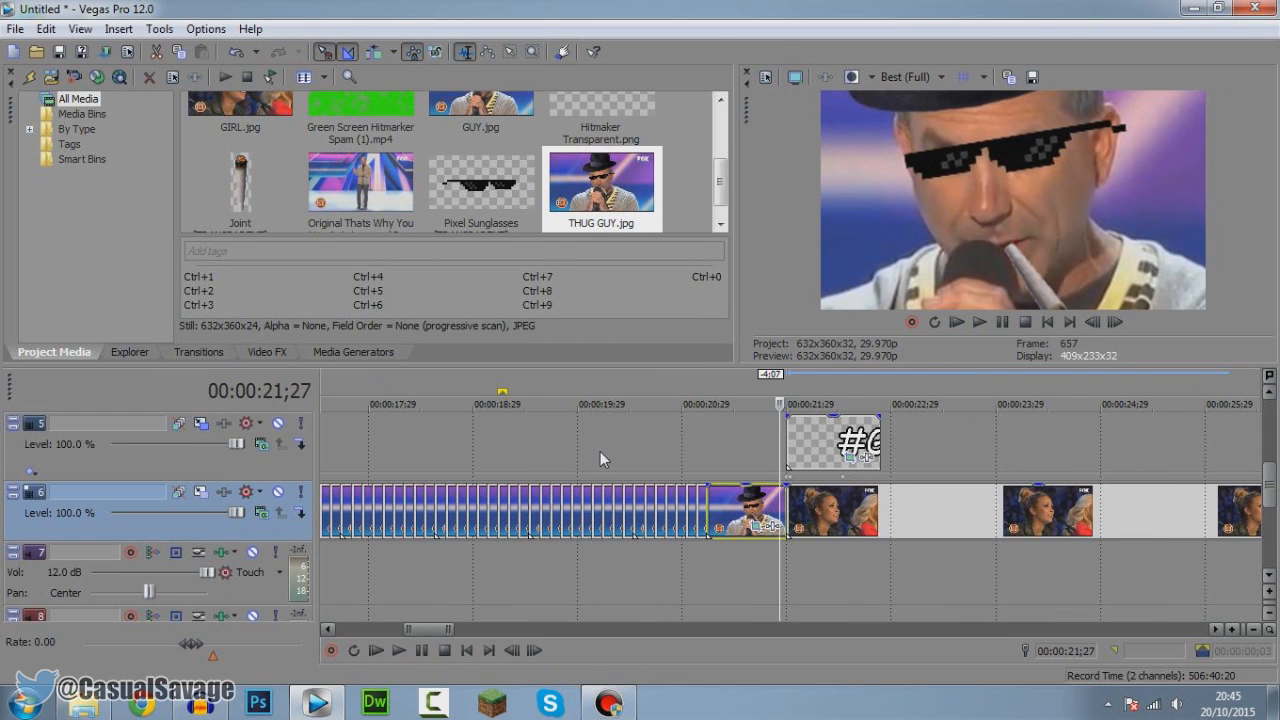
{"action": "left_click", "coordinate": [663, 434]}
{"action": "left_click", "coordinate": [630, 445]}
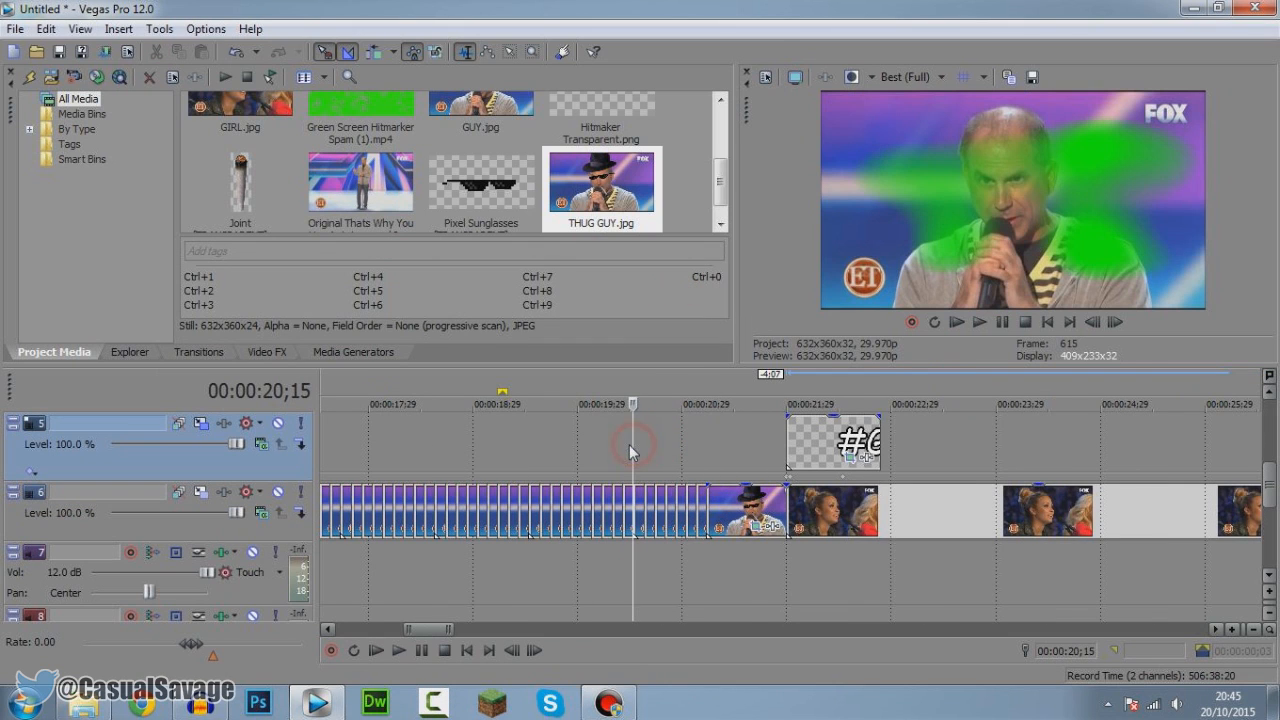
{"action": "scroll", "coordinate": [625, 450], "scroll_direction": "down", "scroll_amount": 2}
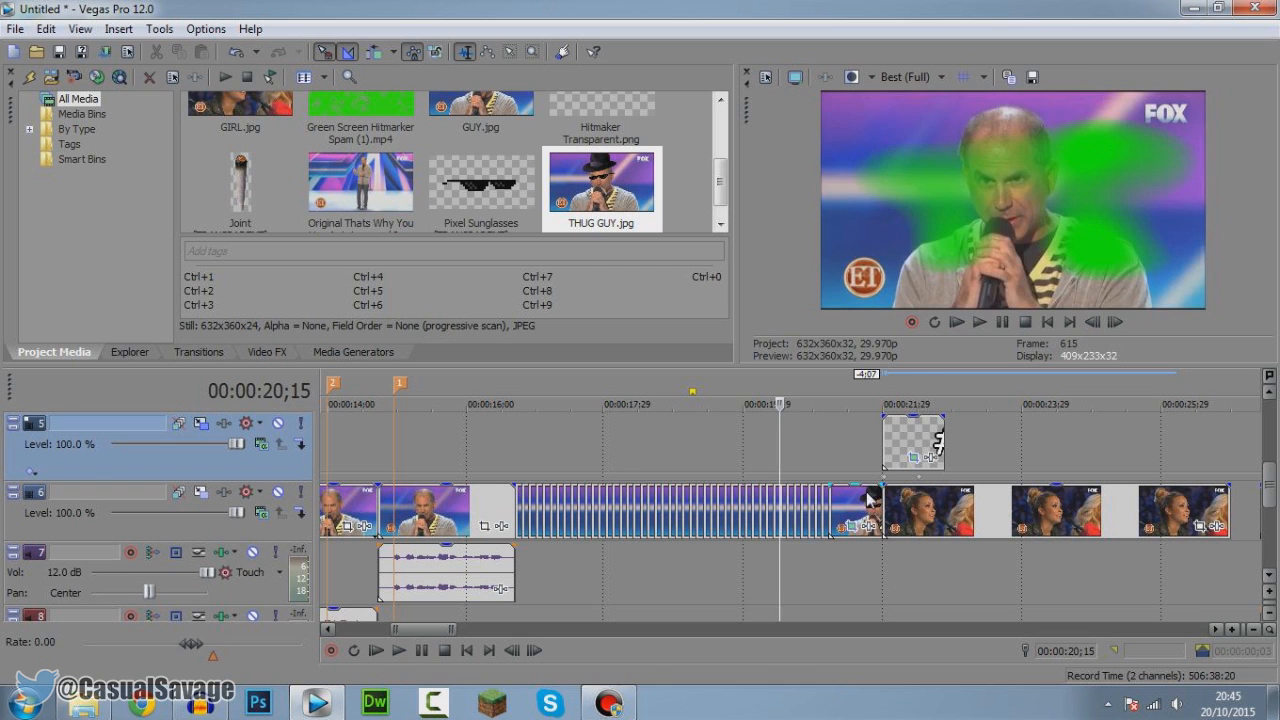
{"action": "key", "text": "space"}
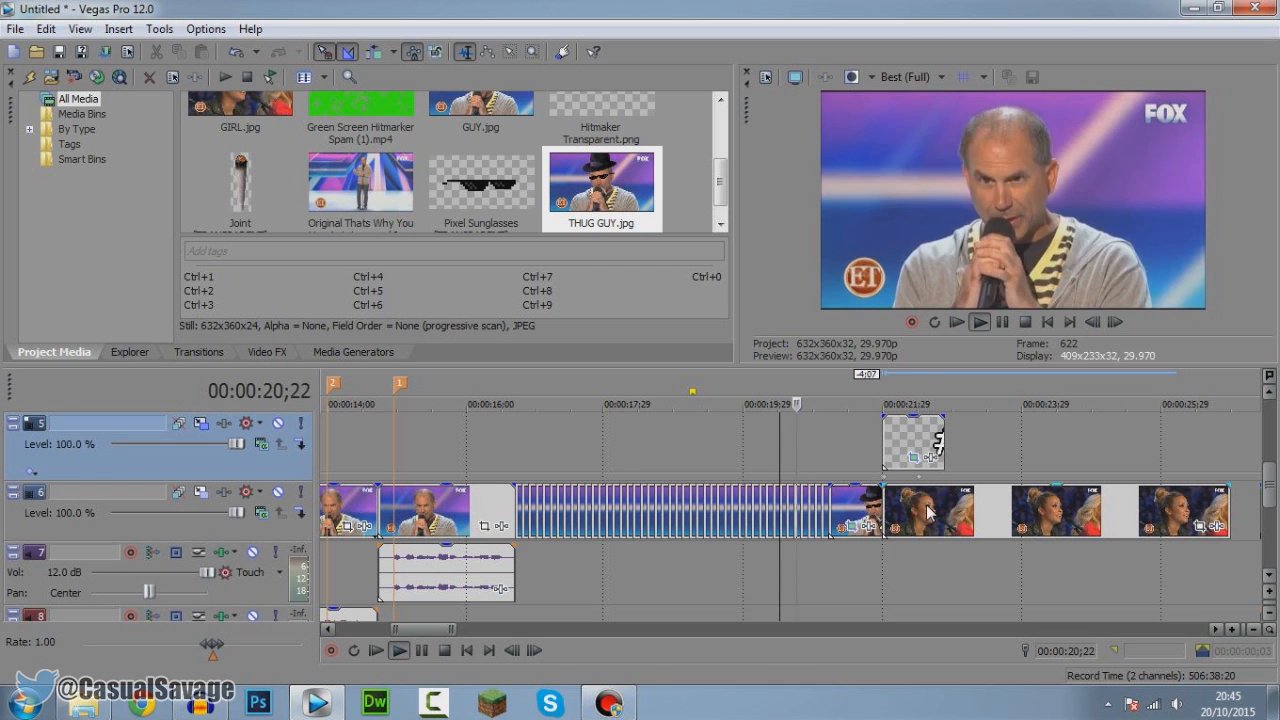
{"action": "left_click", "coordinate": [1002, 322]}
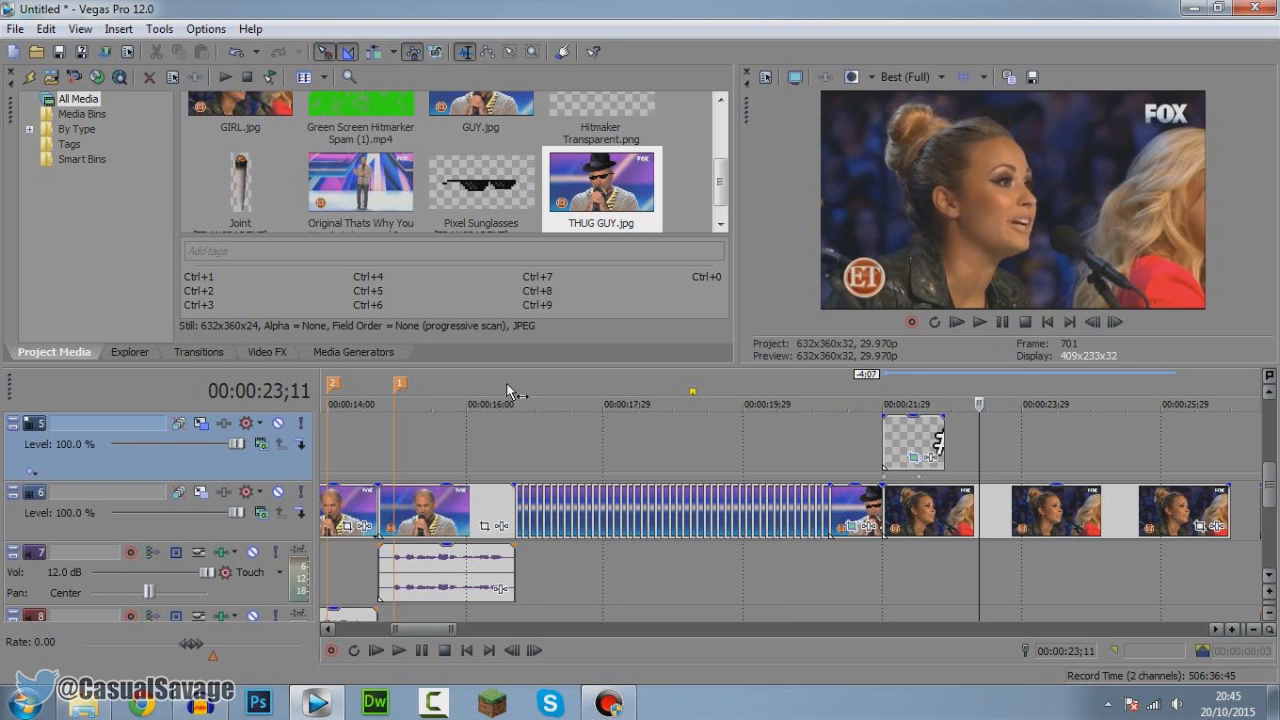
{"action": "left_click", "coordinate": [496, 378]}
{"action": "key", "text": "space"}
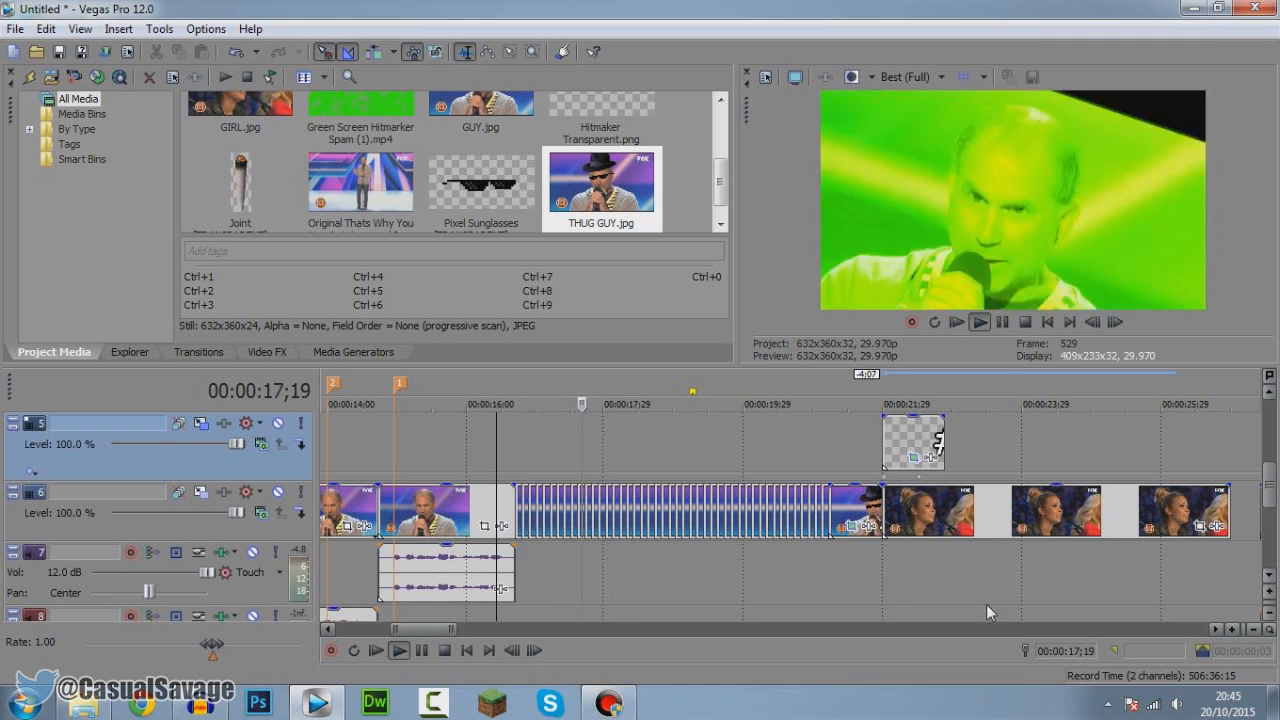
{"action": "scroll", "coordinate": [988, 606], "scroll_direction": "down", "scroll_amount": 2}
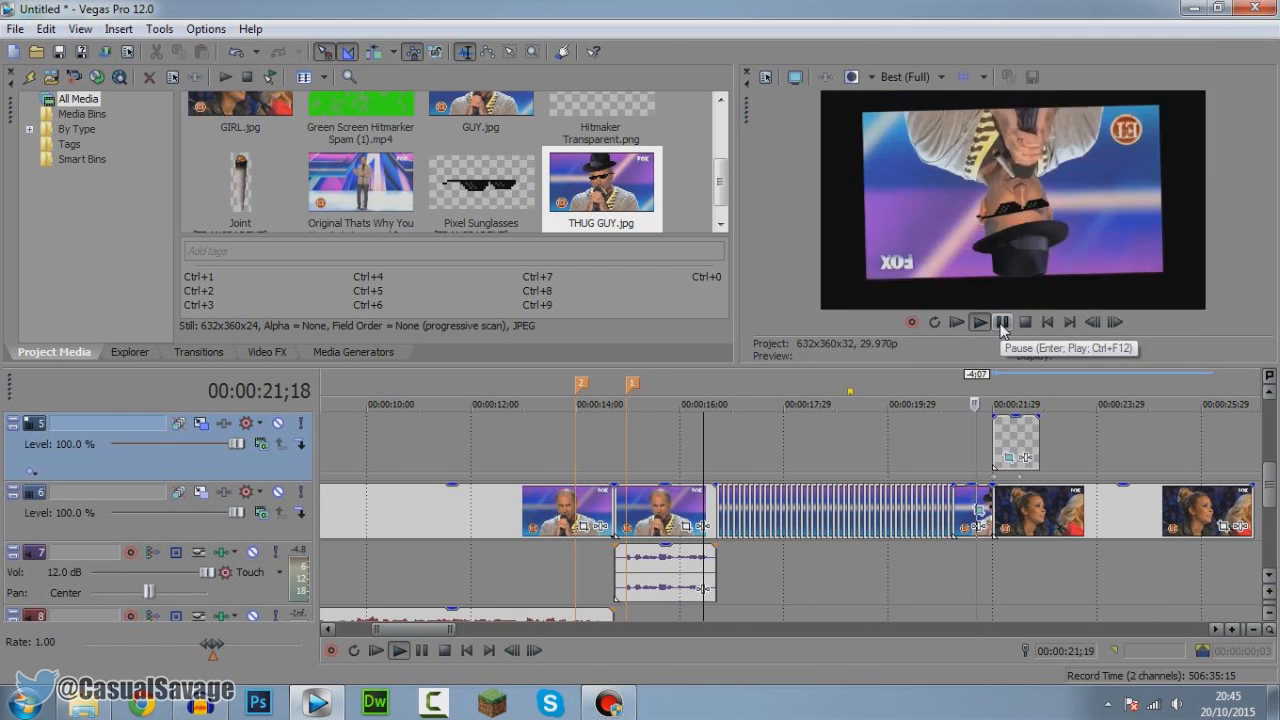
{"action": "left_click", "coordinate": [1002, 323]}
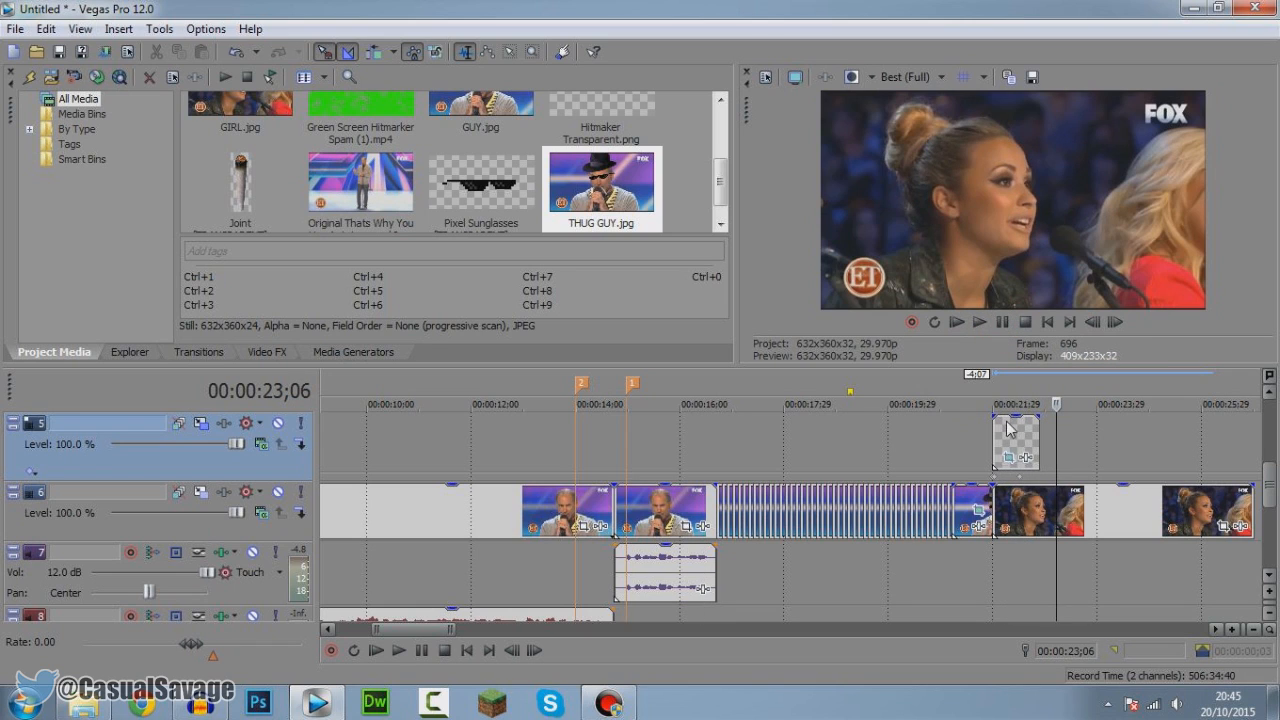
Step: Cut the girl's clip on track 6 at 00:00:22;26 and delete the remainder after that point
{"action": "left_click", "coordinate": [1038, 516]}
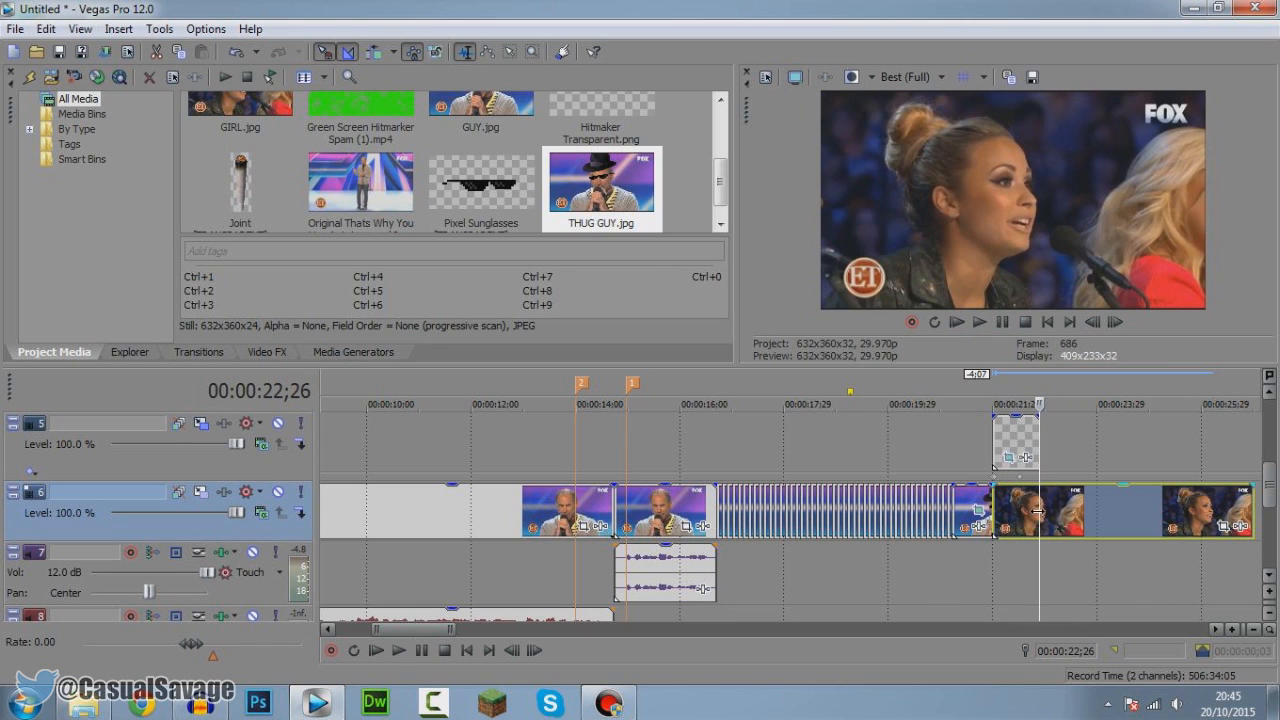
{"action": "scroll", "coordinate": [933, 519], "scroll_direction": "down", "scroll_amount": 4}
{"action": "key", "text": "Delete"}
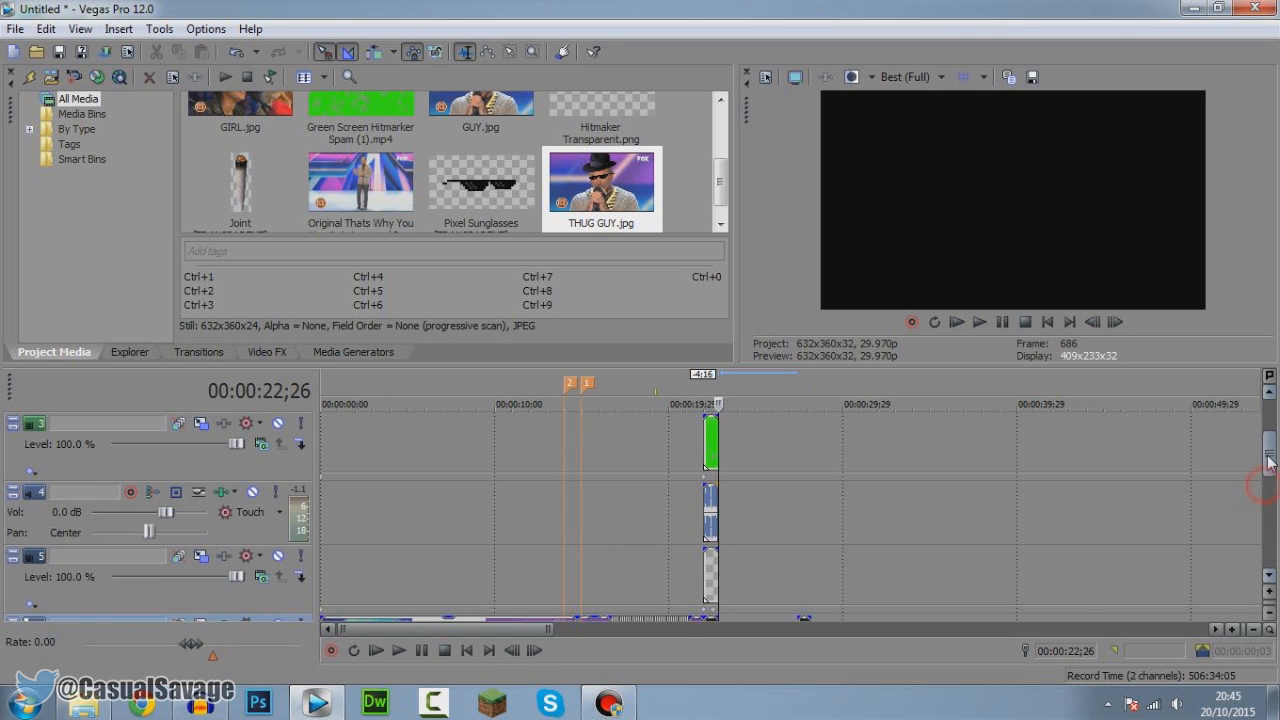
Step: Move the white-shirted judge's clip and its audio from 00:00:27;12 to 00:00:22;26, directly after the girl's clip
{"action": "scroll", "coordinate": [542, 507], "scroll_direction": "down", "scroll_amount": 5}
{"action": "scroll", "coordinate": [542, 507], "scroll_direction": "up", "scroll_amount": 5}
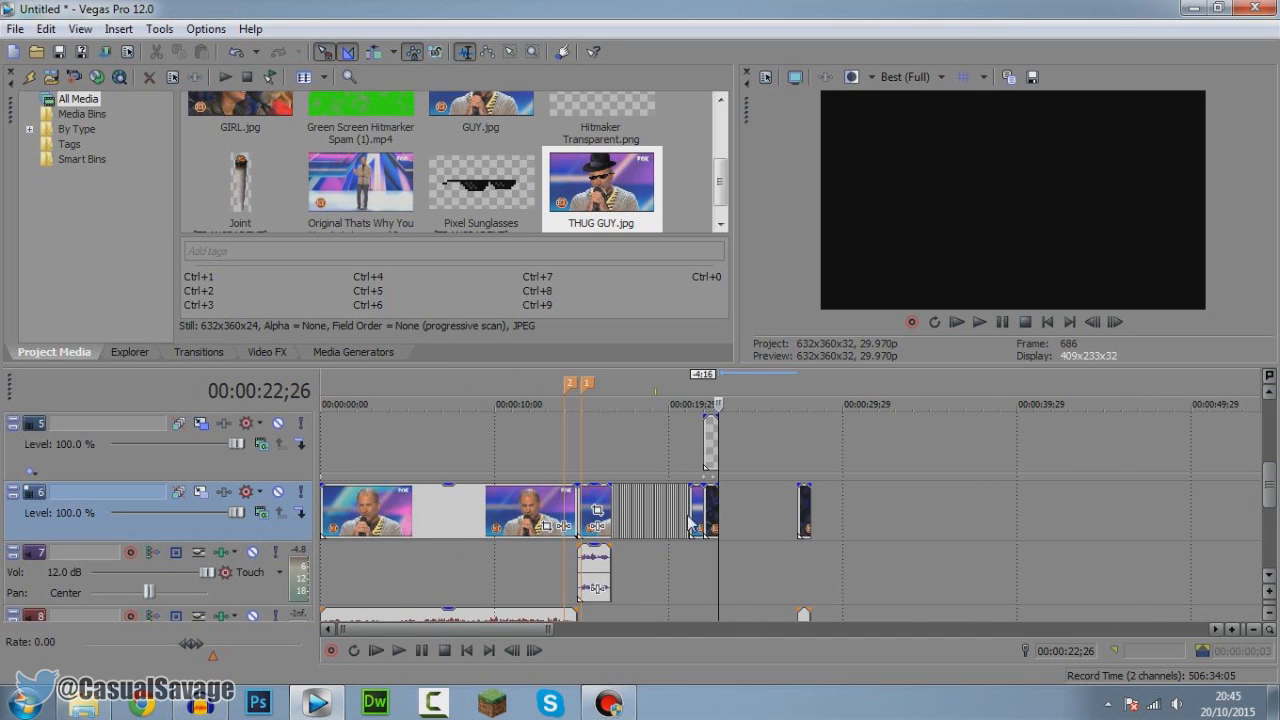
{"action": "scroll", "coordinate": [690, 522], "scroll_direction": "up", "scroll_amount": 2}
{"action": "left_click", "coordinate": [938, 511]}
{"action": "scroll", "coordinate": [940, 540], "scroll_direction": "up", "scroll_amount": 5}
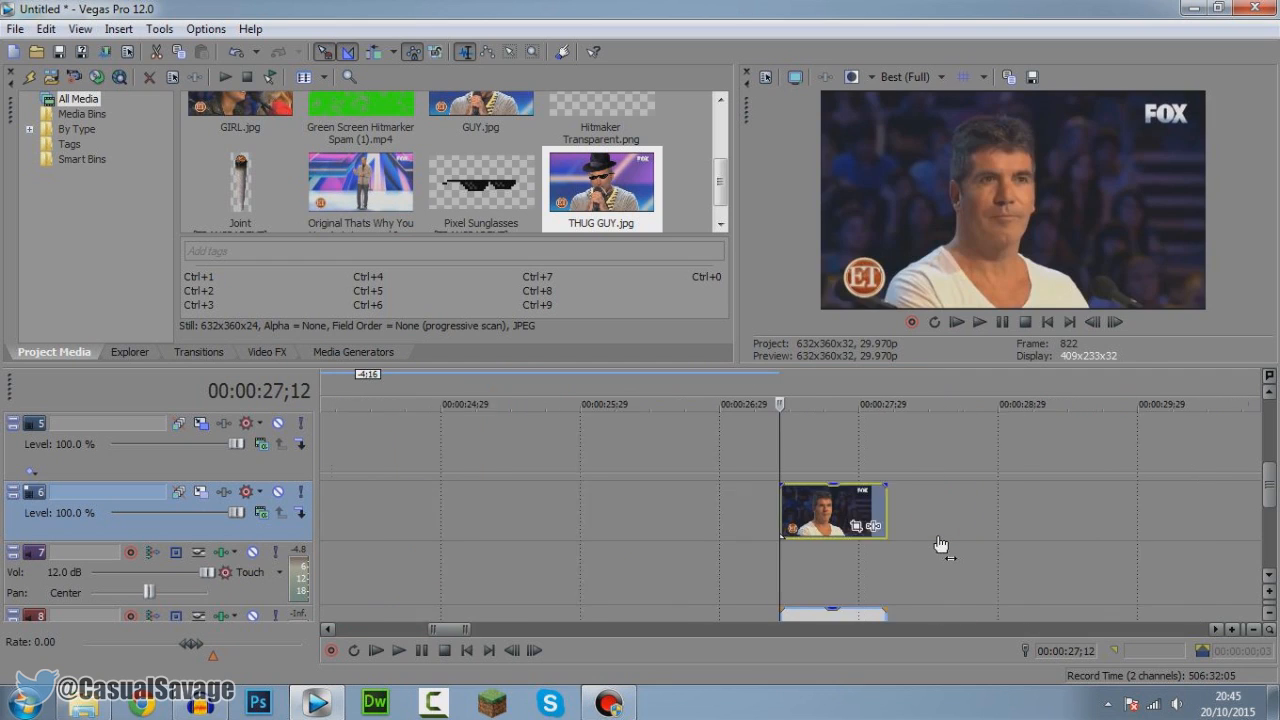
{"action": "scroll", "coordinate": [830, 515], "scroll_direction": "down", "scroll_amount": 4}
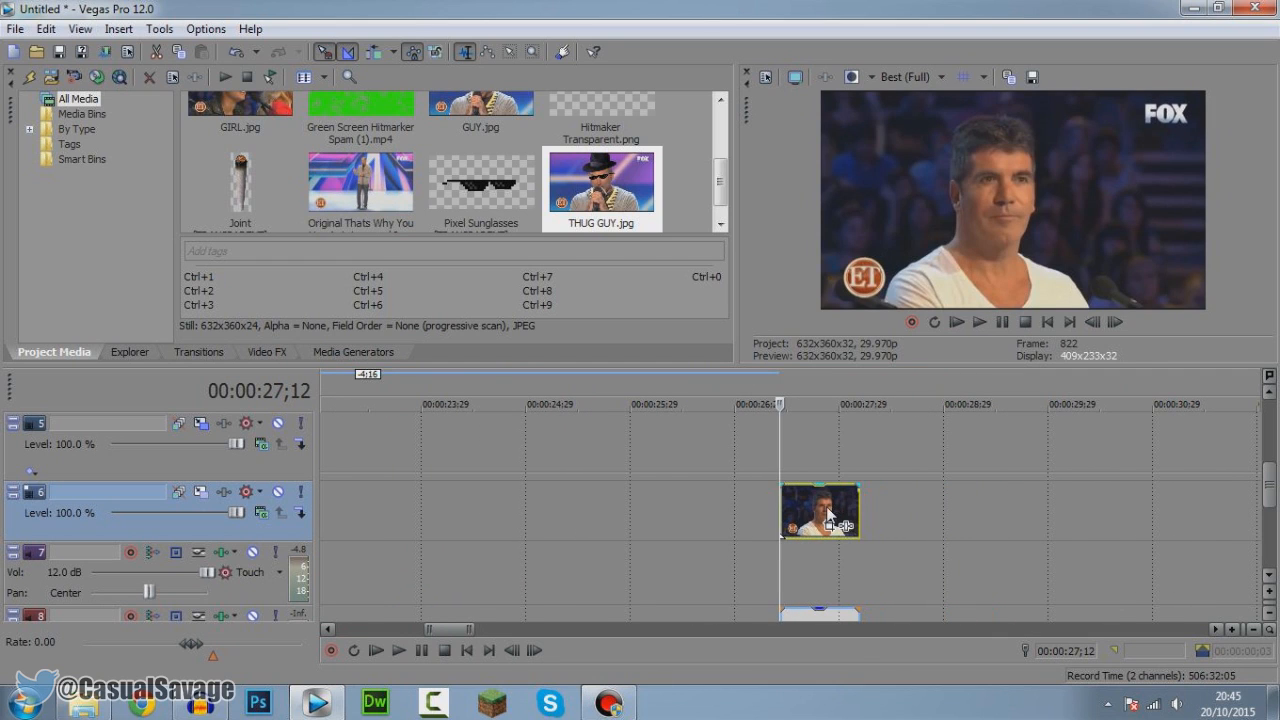
{"action": "left_click_drag", "start_coordinate": [818, 507], "coordinate": [505, 540]}
{"action": "left_click", "coordinate": [466, 551]}
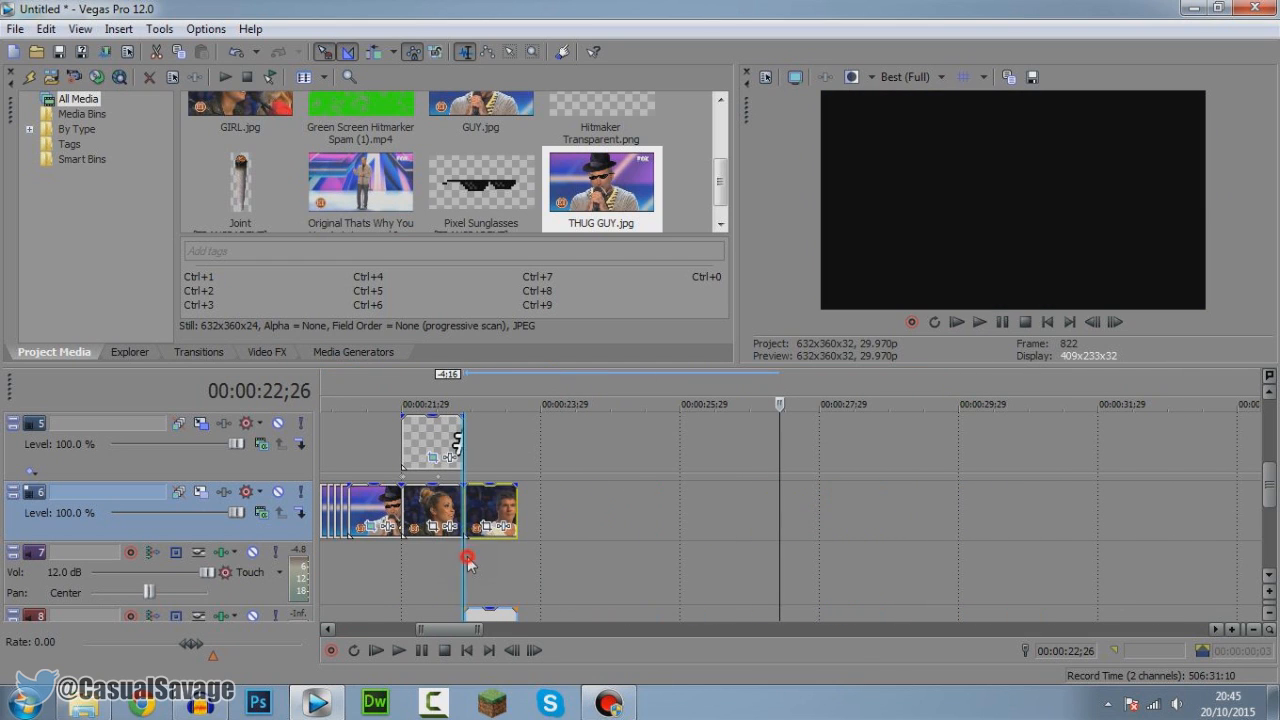
Step: Split the music on track 9 at 00:00:22;26 and move its later section past the end of the judge's clip
{"action": "left_click", "coordinate": [1267, 578]}
{"action": "left_click", "coordinate": [1267, 580]}
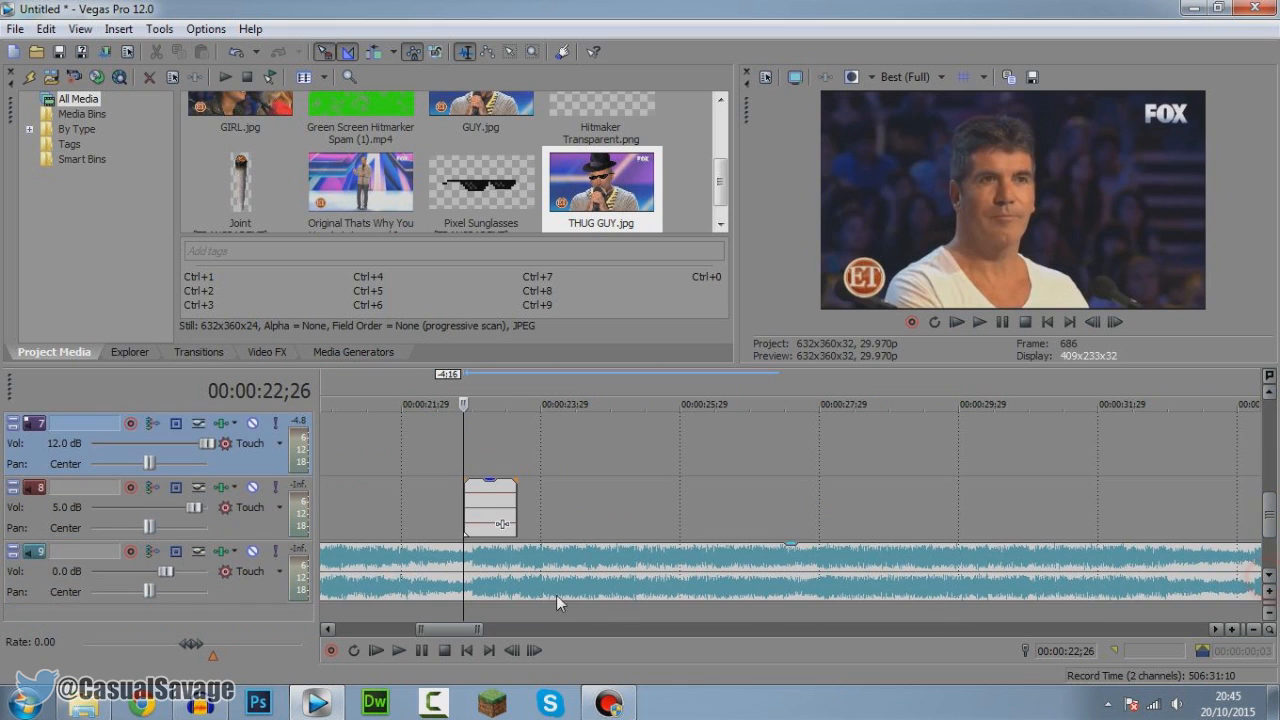
{"action": "left_click", "coordinate": [466, 565]}
{"action": "scroll", "coordinate": [646, 573], "scroll_direction": "up", "scroll_amount": 6}
{"action": "key", "text": "s"}
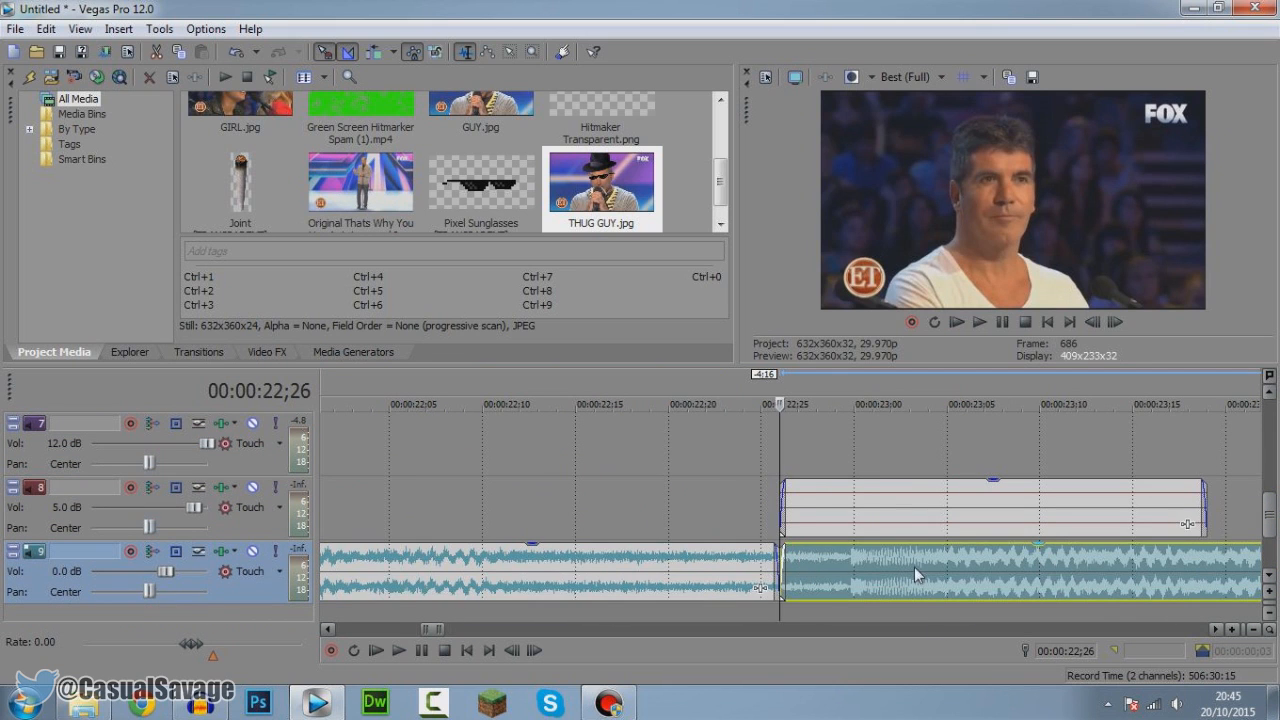
{"action": "scroll", "coordinate": [914, 567], "scroll_direction": "down", "scroll_amount": 3}
{"action": "left_click_drag", "start_coordinate": [822, 578], "coordinate": [1021, 556]}
Step: Save the preview frame at 00:00:23;18 of the smiling judge as a snapshot named SIMON
{"action": "left_click", "coordinate": [1004, 326]}
{"action": "left_click", "coordinate": [938, 492]}
{"action": "mouse_move", "coordinate": [1274, 510]}
{"action": "left_mouse_down"}
{"action": "mouse_move", "coordinate": [1274, 466]}
{"action": "mouse_move", "coordinate": [1266, 511]}
{"action": "left_mouse_up"}
{"action": "key", "text": "alt+Left"}
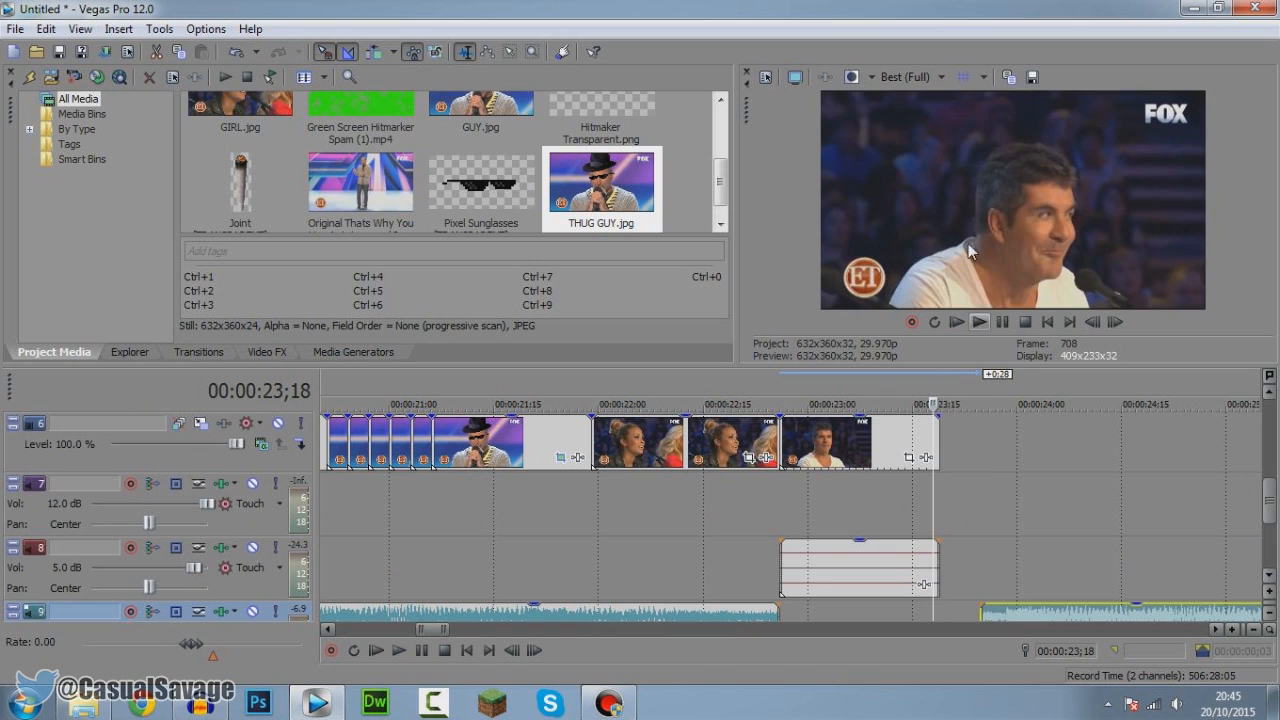
{"action": "left_click", "coordinate": [1033, 80]}
{"action": "type", "text": "SIMON"}
{"action": "key", "text": "Return"}
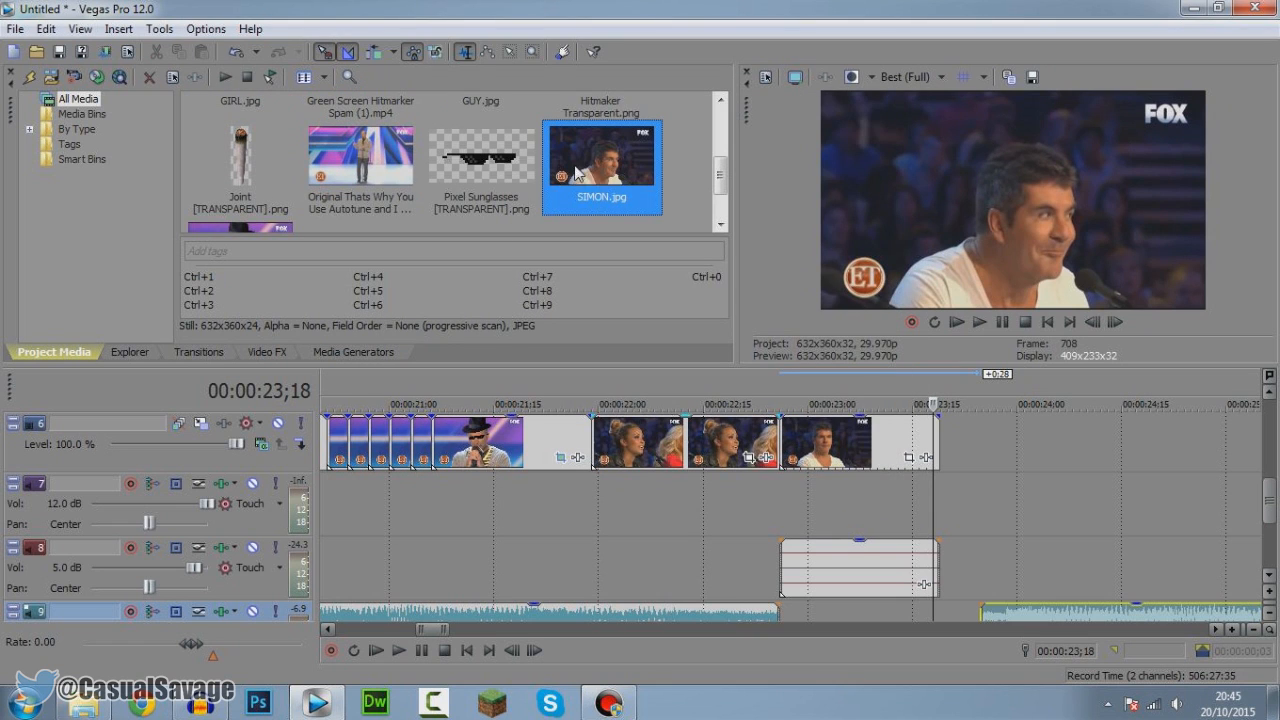
Step: Insert SIMON.jpg on track 6 at 00:00:23;19 and move the later music section back to start there
{"action": "left_click_drag", "start_coordinate": [952, 468], "coordinate": [952, 475]}
{"action": "left_click", "coordinate": [952, 475]}
{"action": "left_click", "coordinate": [941, 488]}
{"action": "left_click", "coordinate": [1012, 617]}
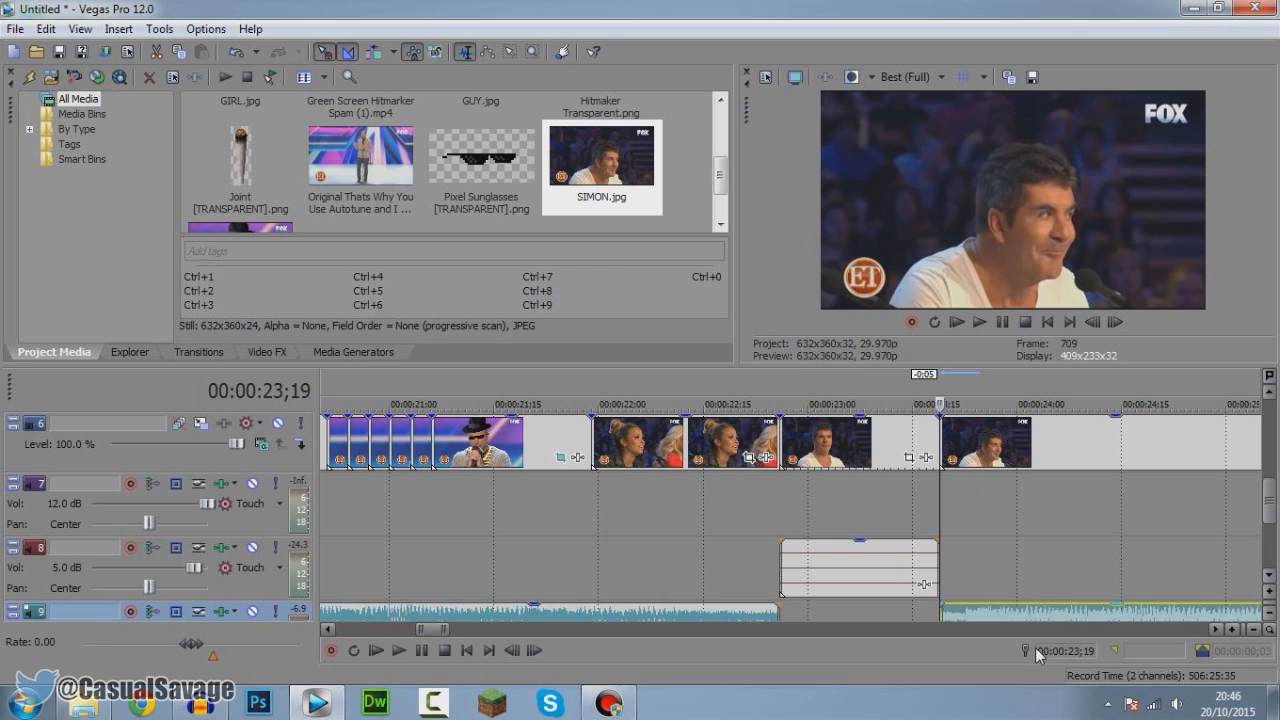
Step: Play back the sequence from the short hitmarker clips into the SIMON.jpg freeze frame
{"action": "scroll", "coordinate": [1019, 591], "scroll_direction": "down", "scroll_amount": 5}
{"action": "left_click", "coordinate": [603, 519]}
{"action": "key", "text": "space"}
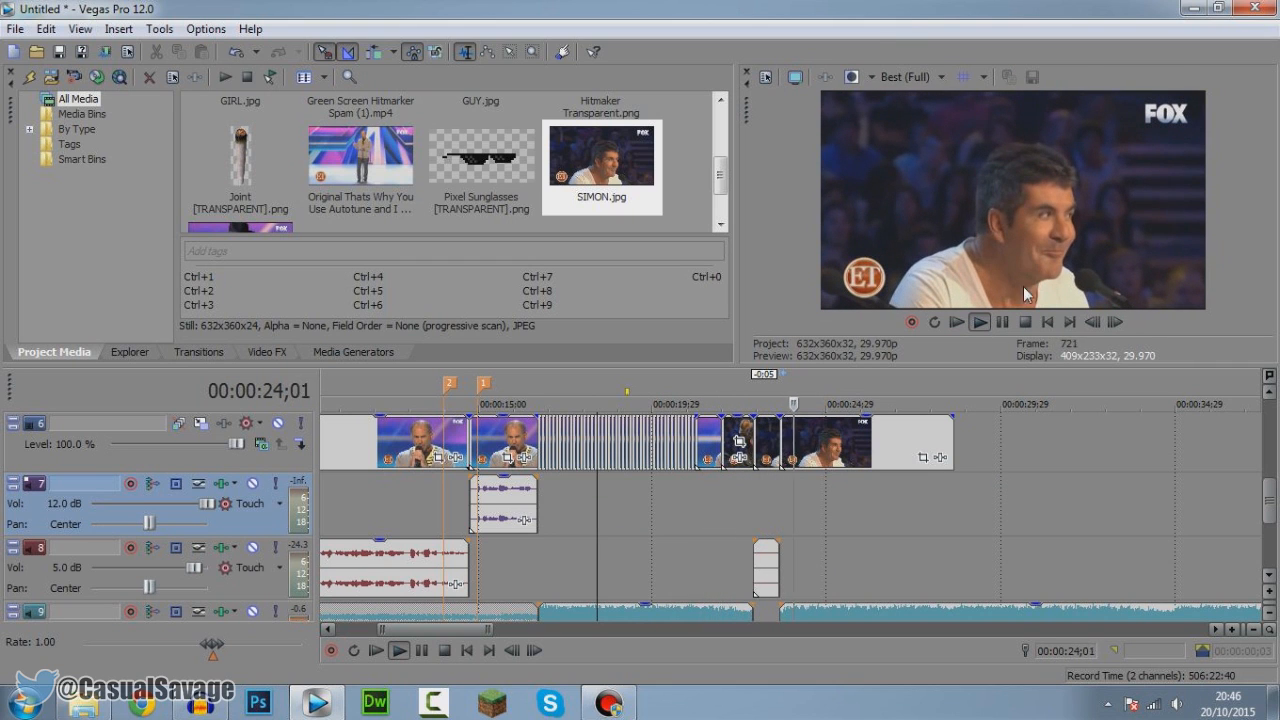
{"action": "left_click", "coordinate": [1002, 322]}
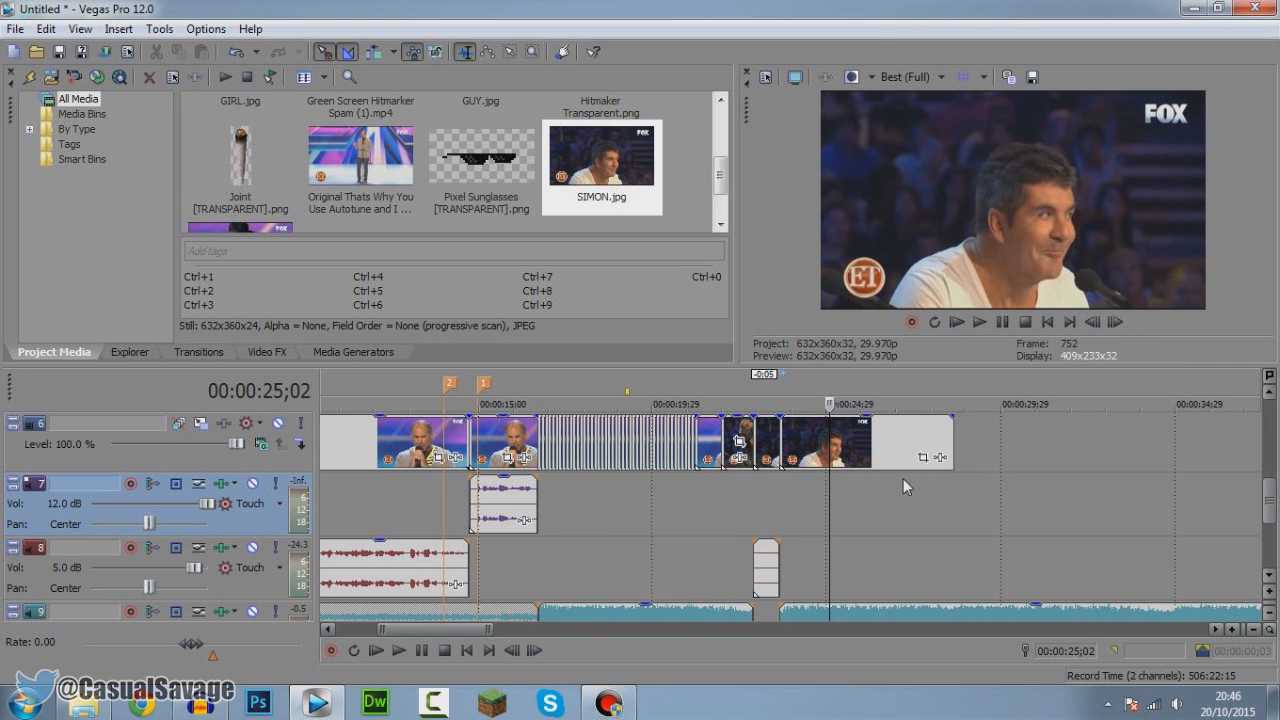
Step: Return to the start of SIMON.jpg at 00:00:23;19 and insert a video track above the main video track
{"action": "left_click", "coordinate": [787, 502]}
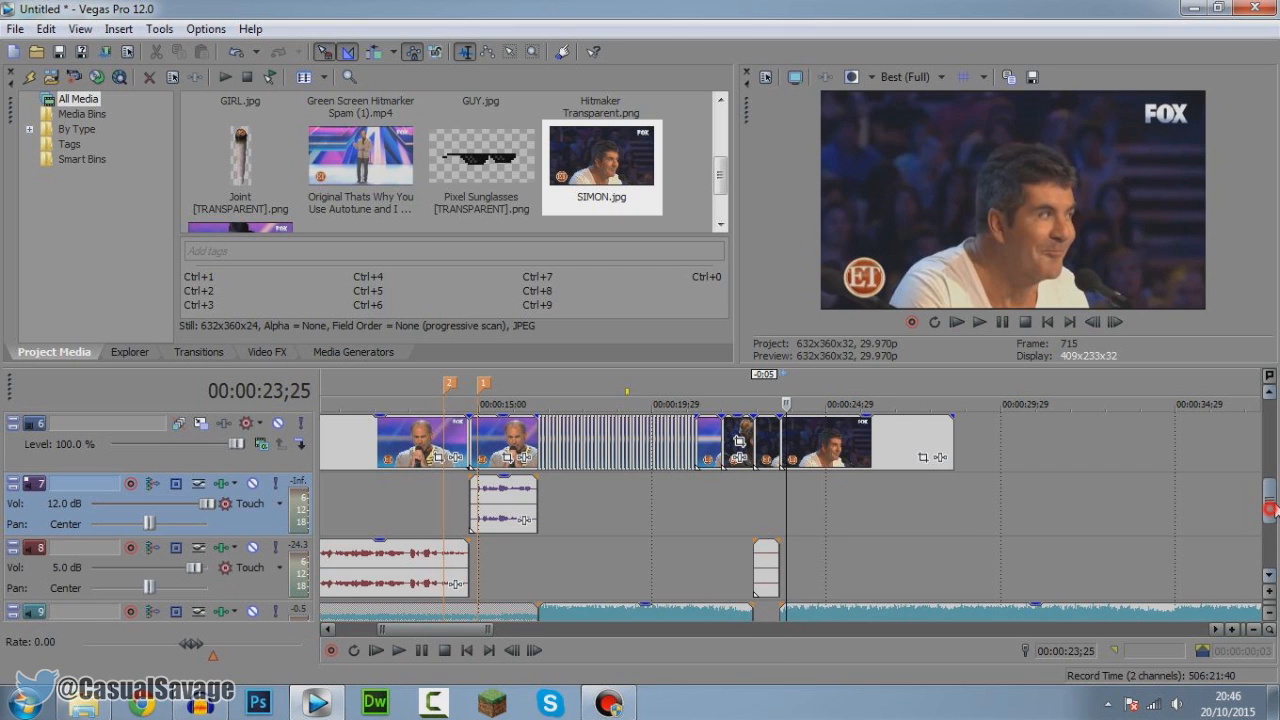
{"action": "left_click_drag", "start_coordinate": [1270, 509], "coordinate": [1269, 494]}
{"action": "left_click", "coordinate": [781, 510]}
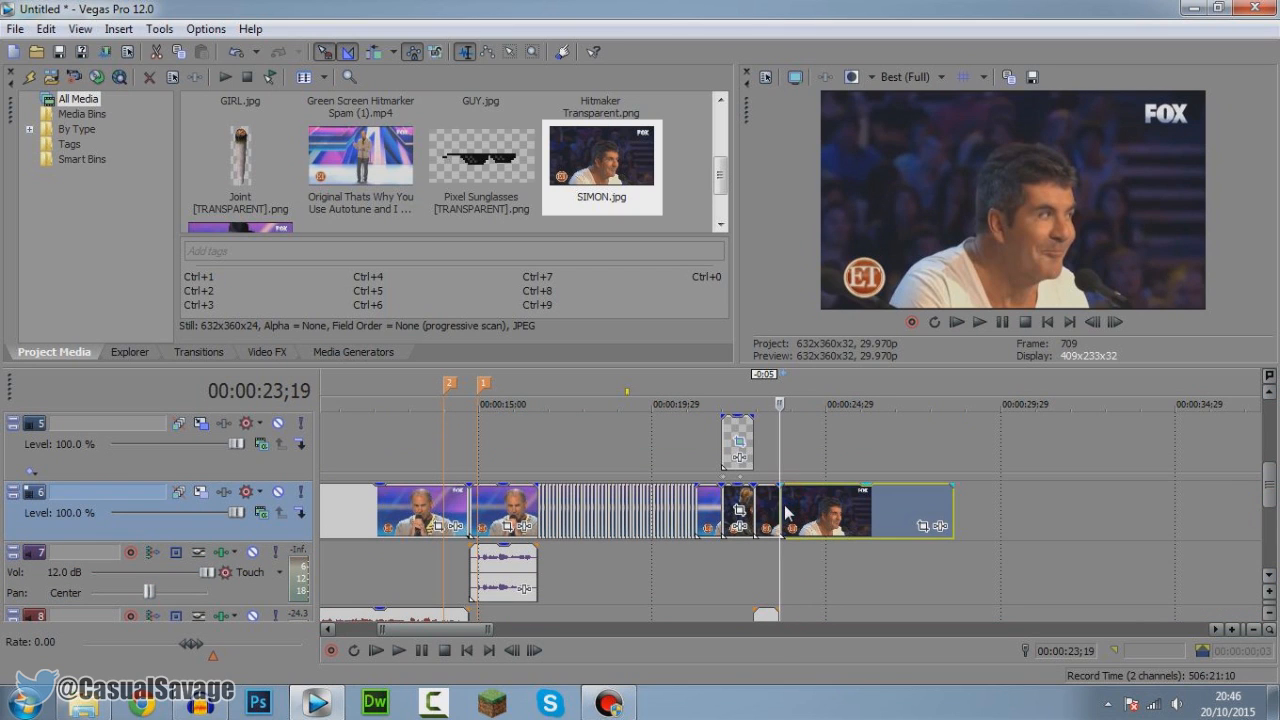
{"action": "right_click", "coordinate": [295, 533]}
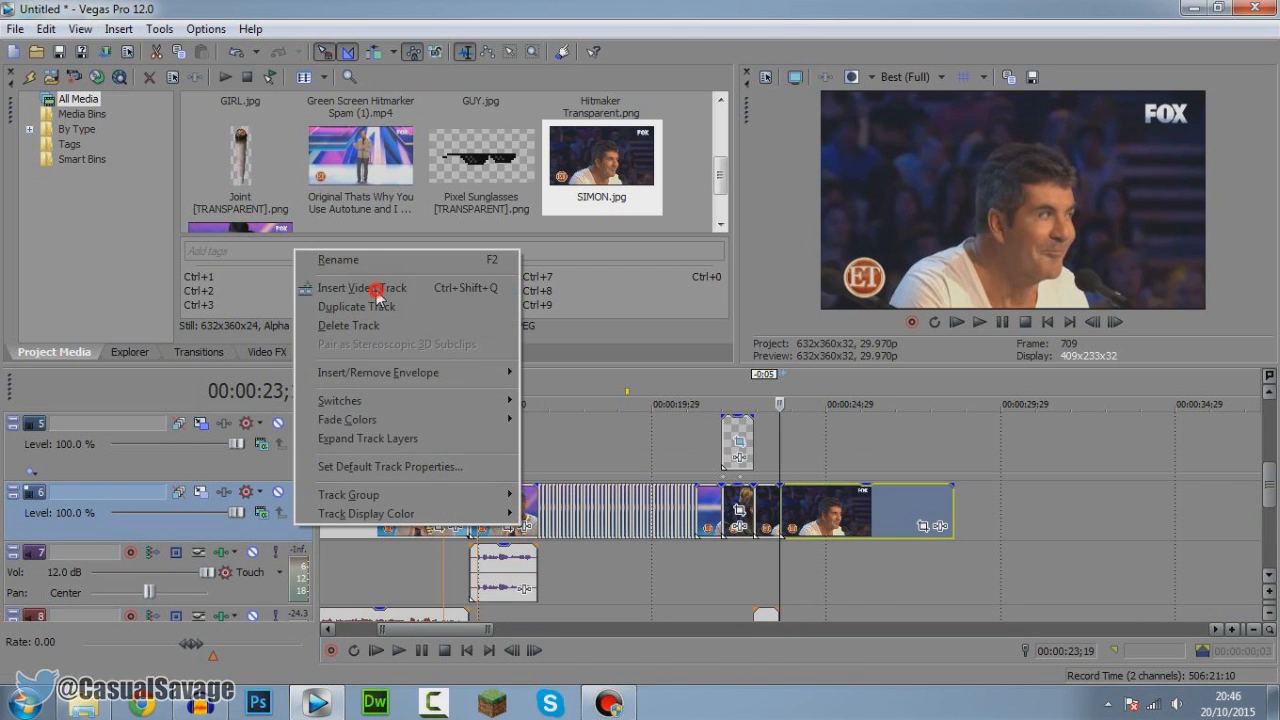
{"action": "left_click", "coordinate": [362, 292]}
Step: Add doritos rain.mp4 from the Green Screens folder to the new track at 00:00:23;19
{"action": "left_click", "coordinate": [83, 705]}
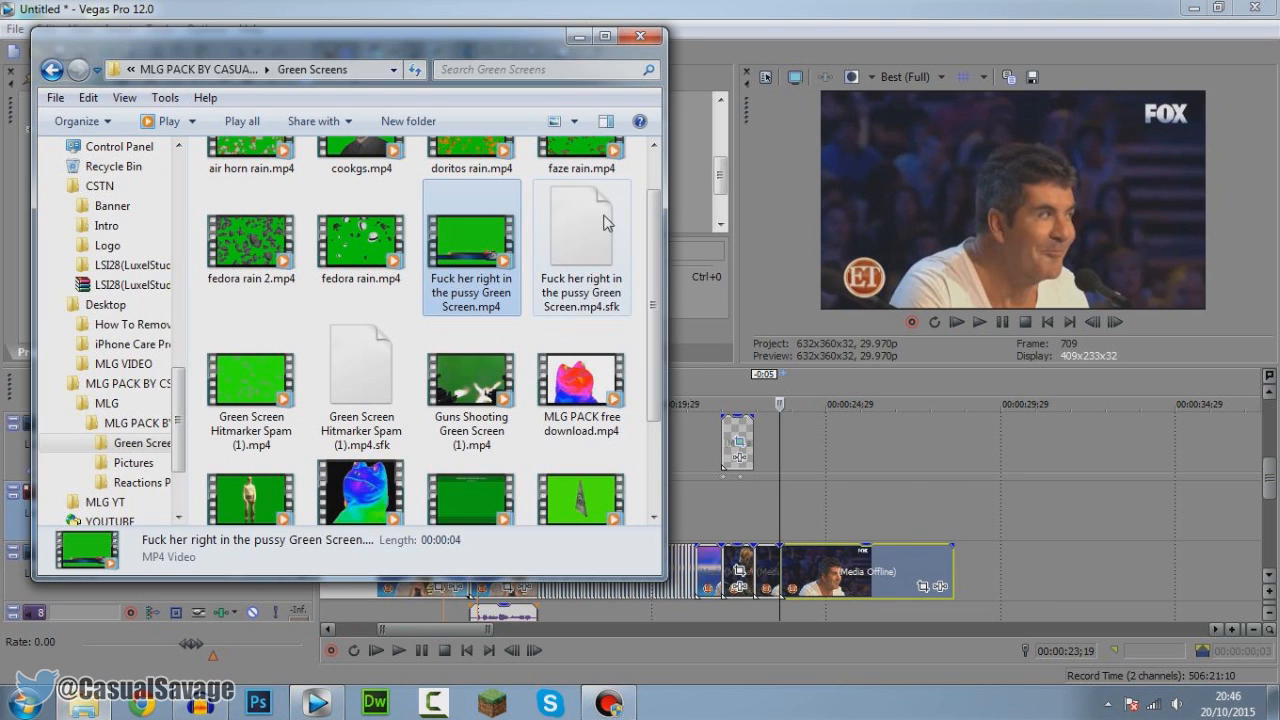
{"action": "left_click_drag", "start_coordinate": [652, 335], "coordinate": [659, 282]}
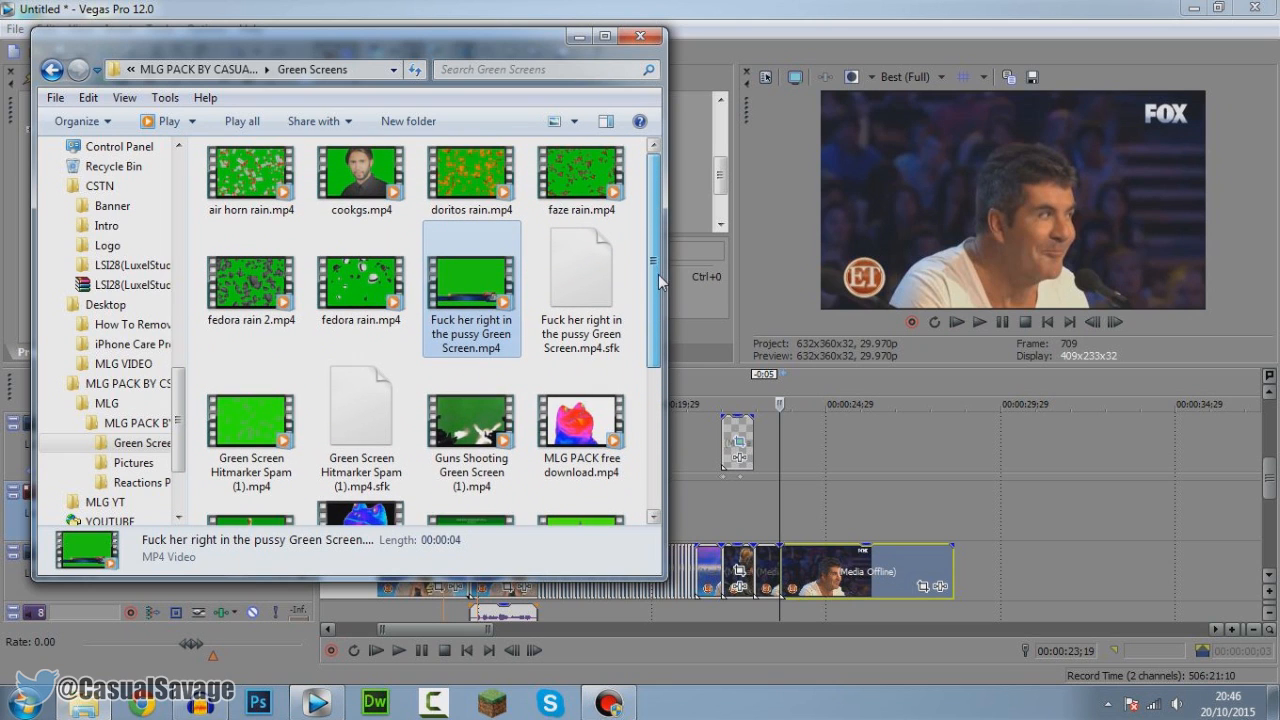
{"action": "left_click", "coordinate": [489, 211]}
{"action": "left_click_drag", "start_coordinate": [463, 164], "coordinate": [788, 510]}
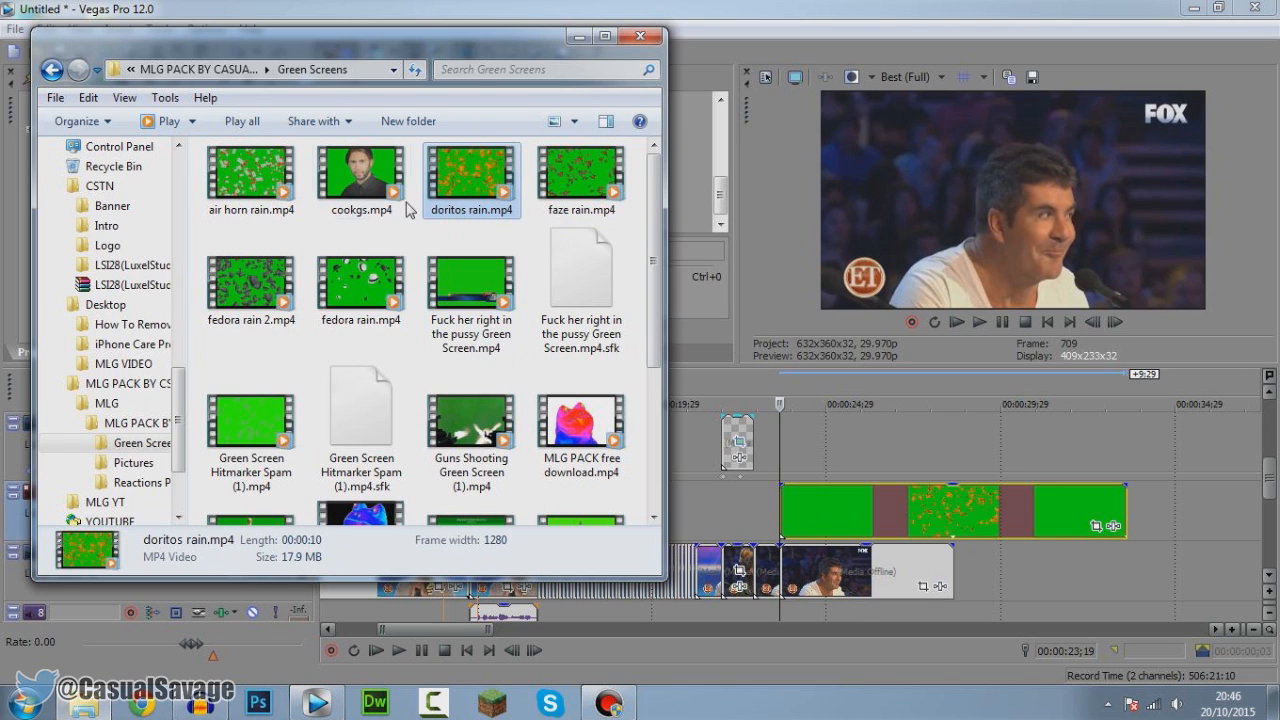
Step: Add air horn rain.mp4 at 00:00:23;19 on another new video track directly above the doritos rain clip
{"action": "left_click_drag", "start_coordinate": [290, 197], "coordinate": [794, 452]}
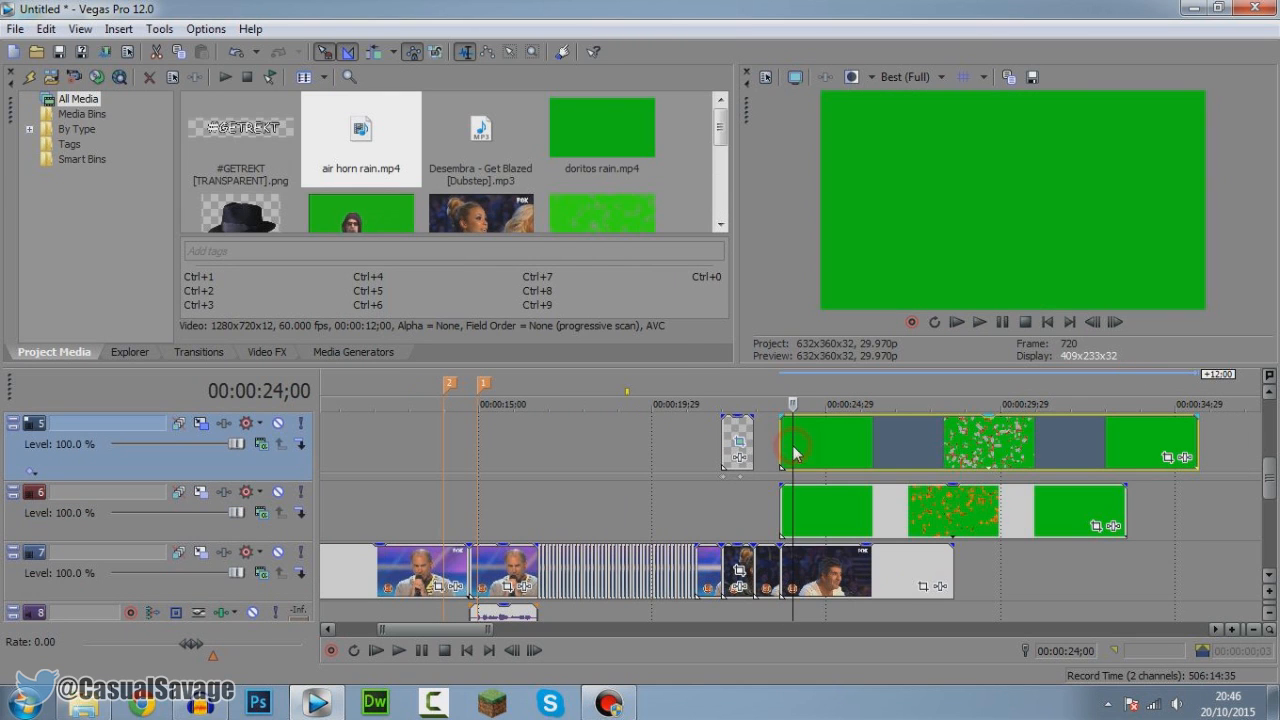
{"action": "right_click", "coordinate": [251, 525]}
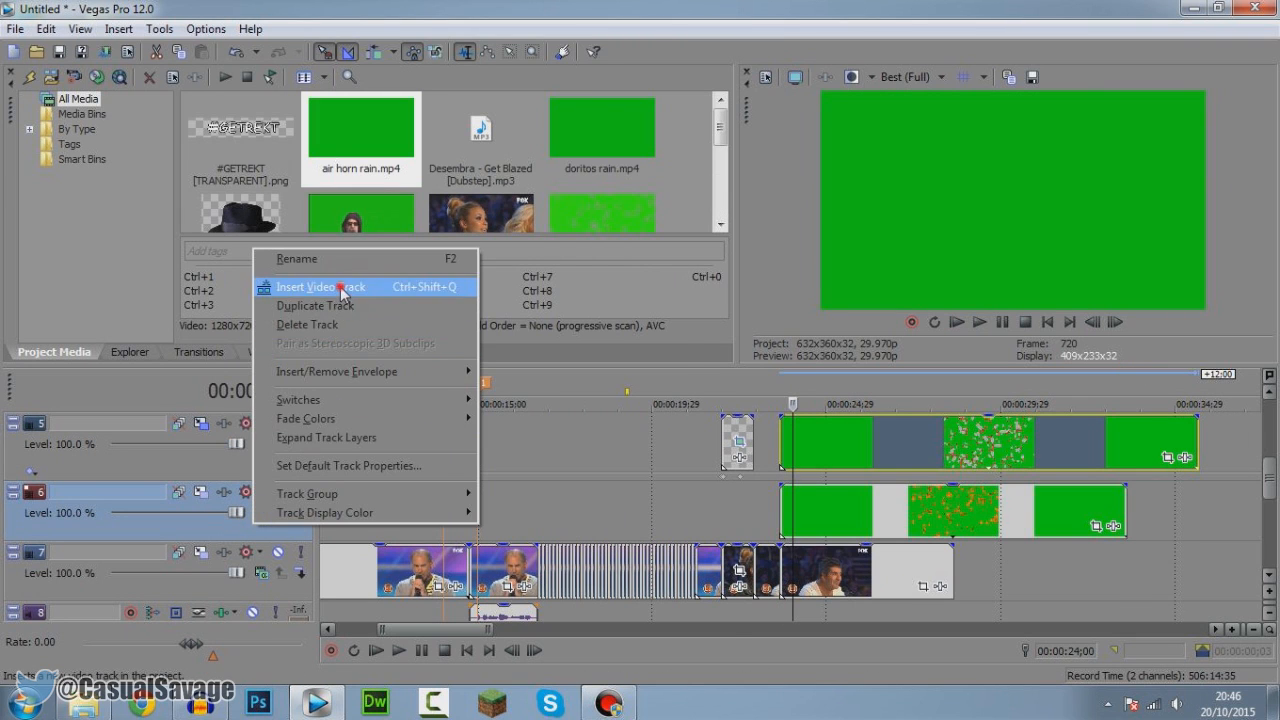
{"action": "left_click", "coordinate": [320, 284]}
{"action": "left_click_drag", "start_coordinate": [865, 455], "coordinate": [846, 520]}
{"action": "left_click", "coordinate": [783, 522]}
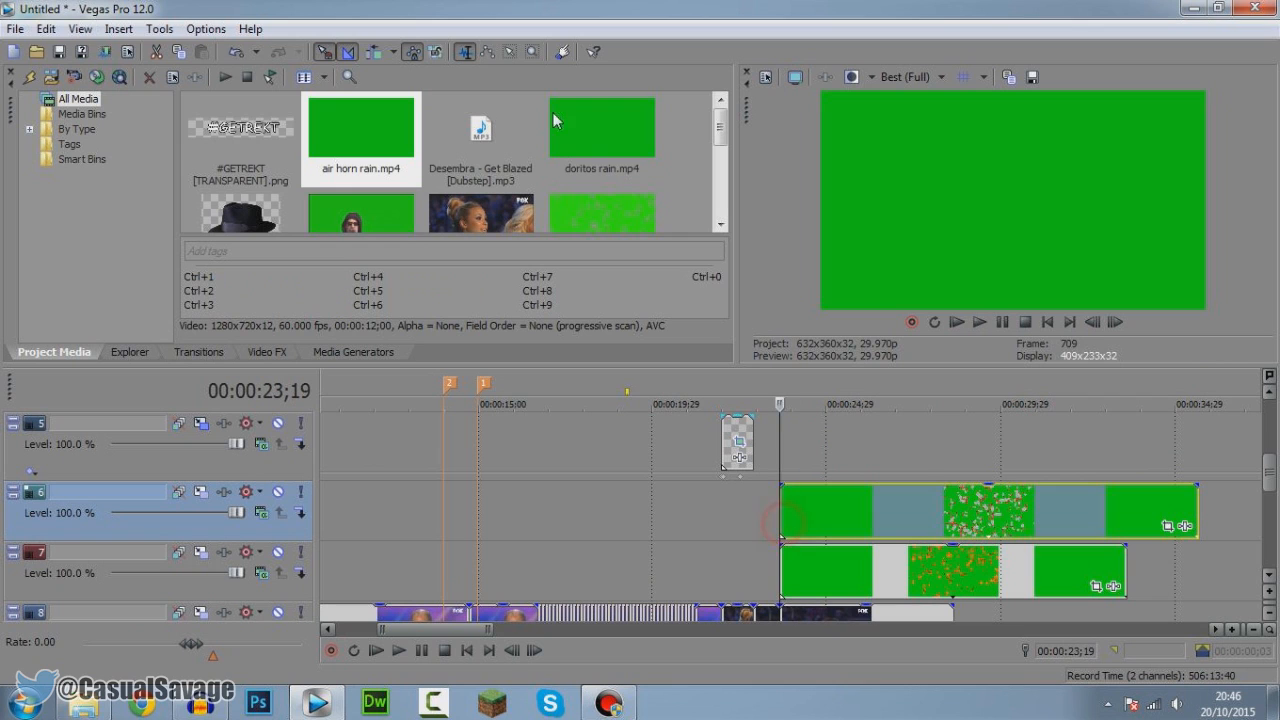
Step: Apply the Chroma Keyer effect with the Green Screen preset to both the air horn rain and doritos rain clips
{"action": "left_click", "coordinate": [281, 349]}
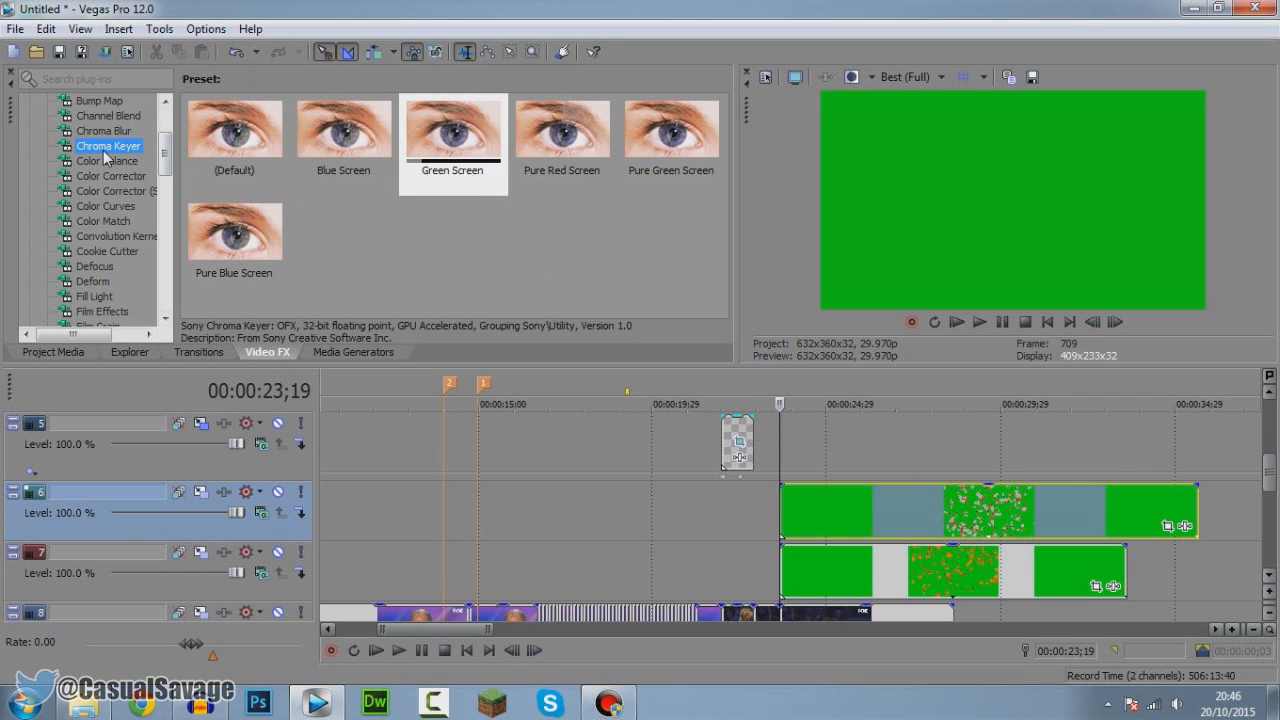
{"action": "left_click_drag", "start_coordinate": [465, 173], "coordinate": [941, 523]}
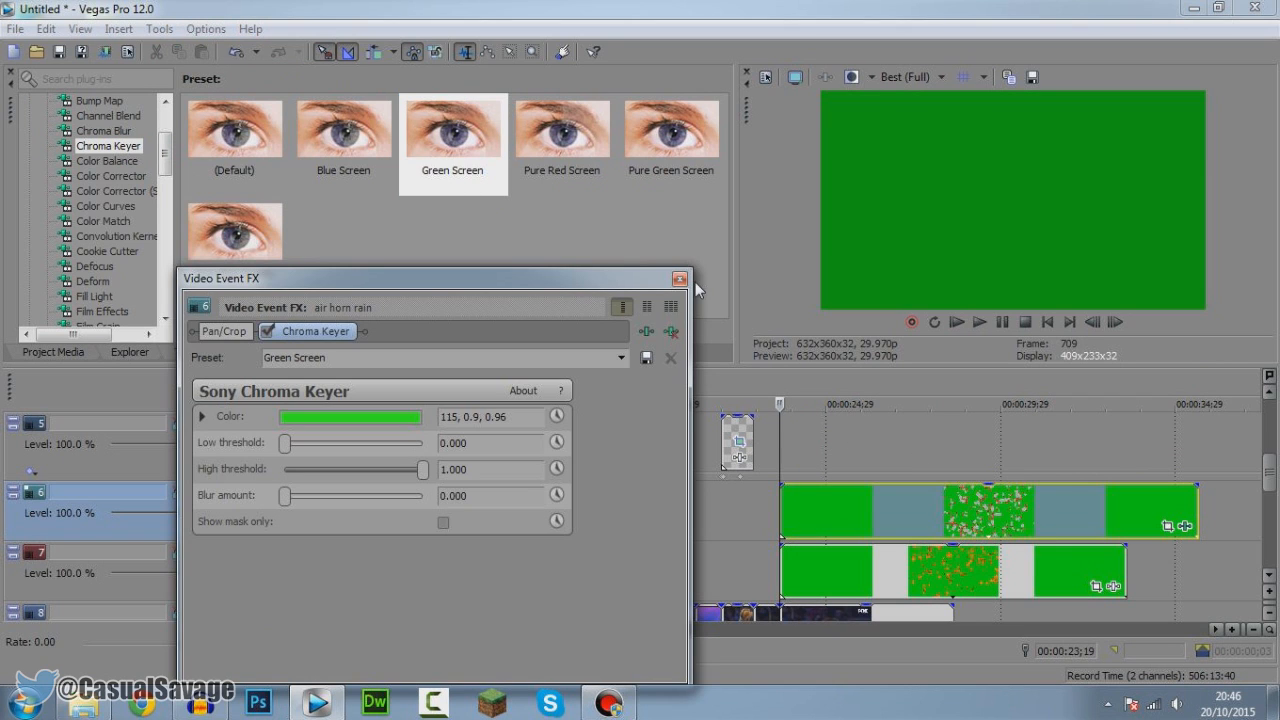
{"action": "left_click", "coordinate": [679, 278]}
{"action": "left_click_drag", "start_coordinate": [452, 140], "coordinate": [827, 536]}
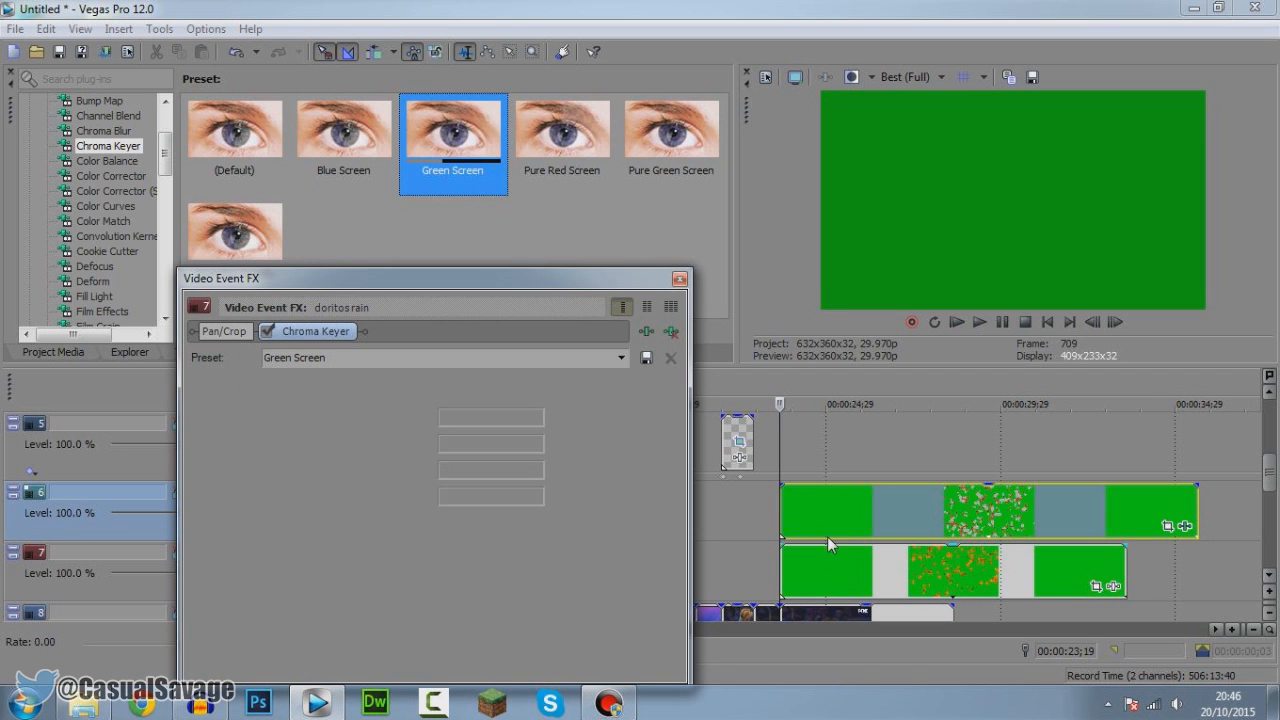
{"action": "left_click", "coordinate": [679, 278]}
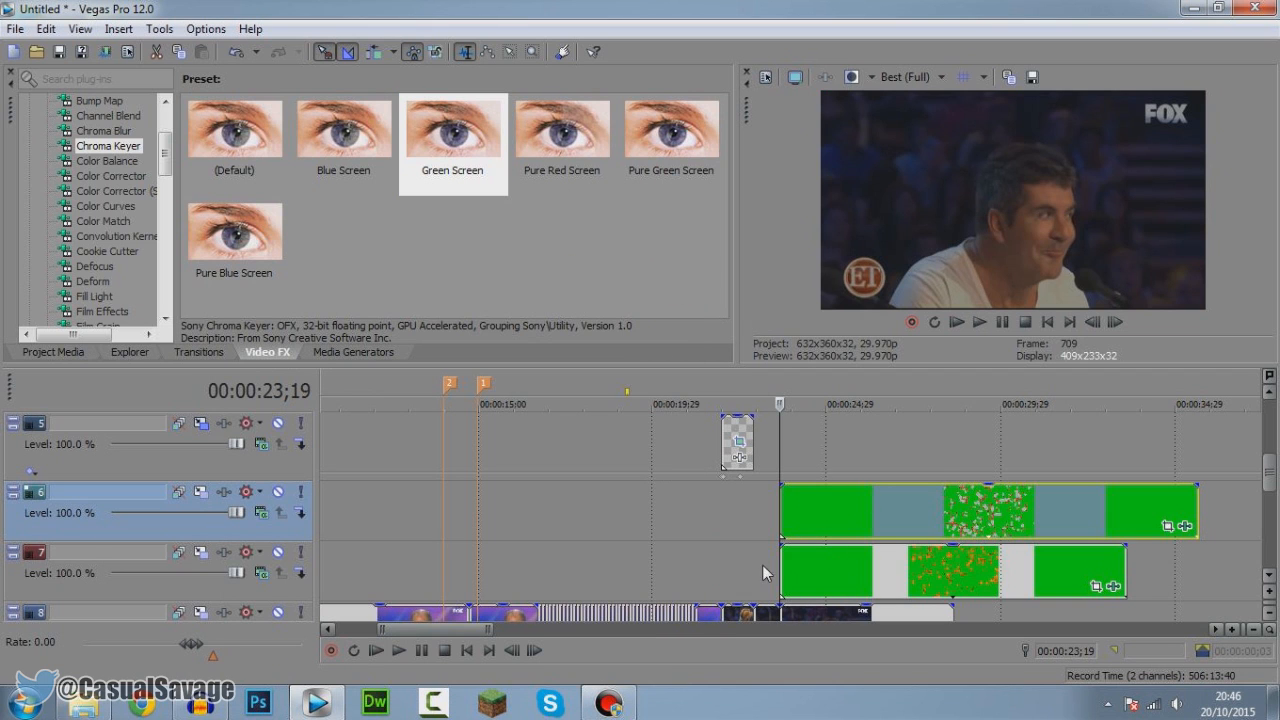
Step: Trim about 3;12 off the empty start of both rain clips, slide them back to 00:00:23;19 and play back the result
{"action": "left_click", "coordinate": [979, 321]}
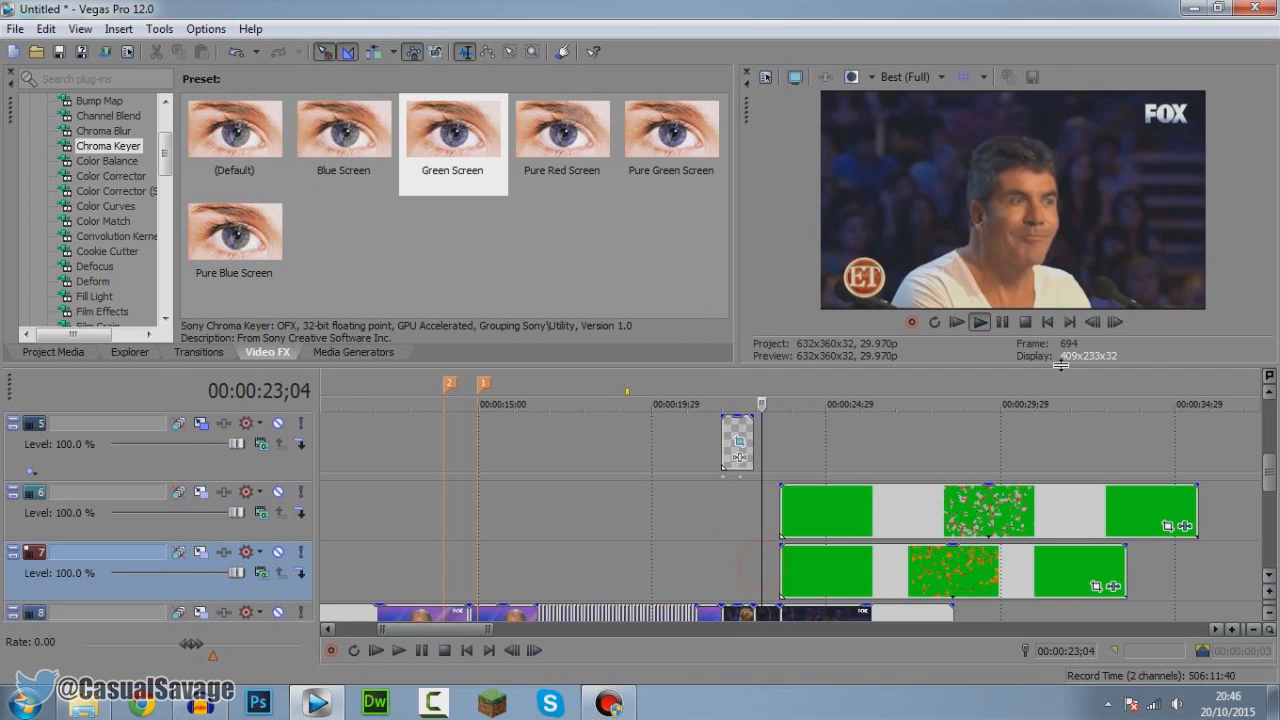
{"action": "left_click", "coordinate": [1001, 323]}
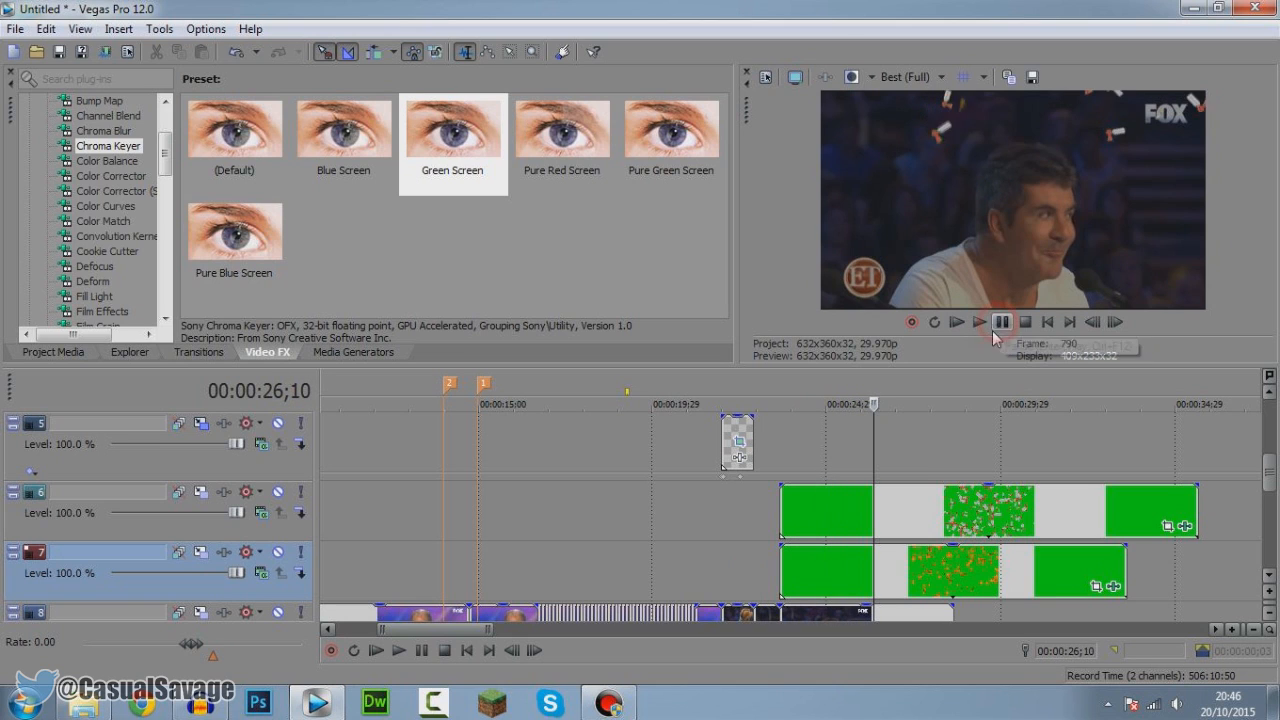
{"action": "left_click", "coordinate": [778, 518]}
{"action": "left_click_drag", "start_coordinate": [778, 518], "coordinate": [898, 520]}
{"action": "left_click_drag", "start_coordinate": [785, 572], "coordinate": [898, 572]}
{"action": "left_click_drag", "start_coordinate": [1005, 520], "coordinate": [887, 522]}
{"action": "left_click", "coordinate": [733, 571]}
{"action": "left_click", "coordinate": [979, 322]}
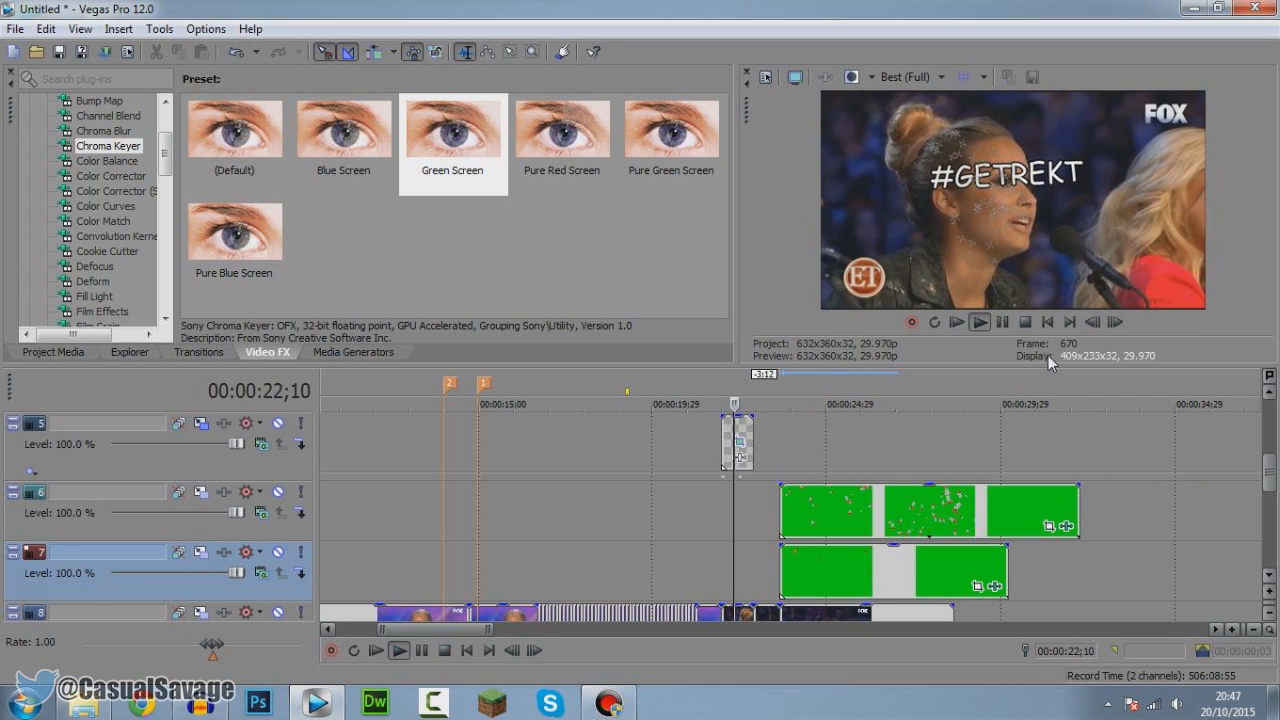
{"action": "left_click", "coordinate": [1004, 324]}
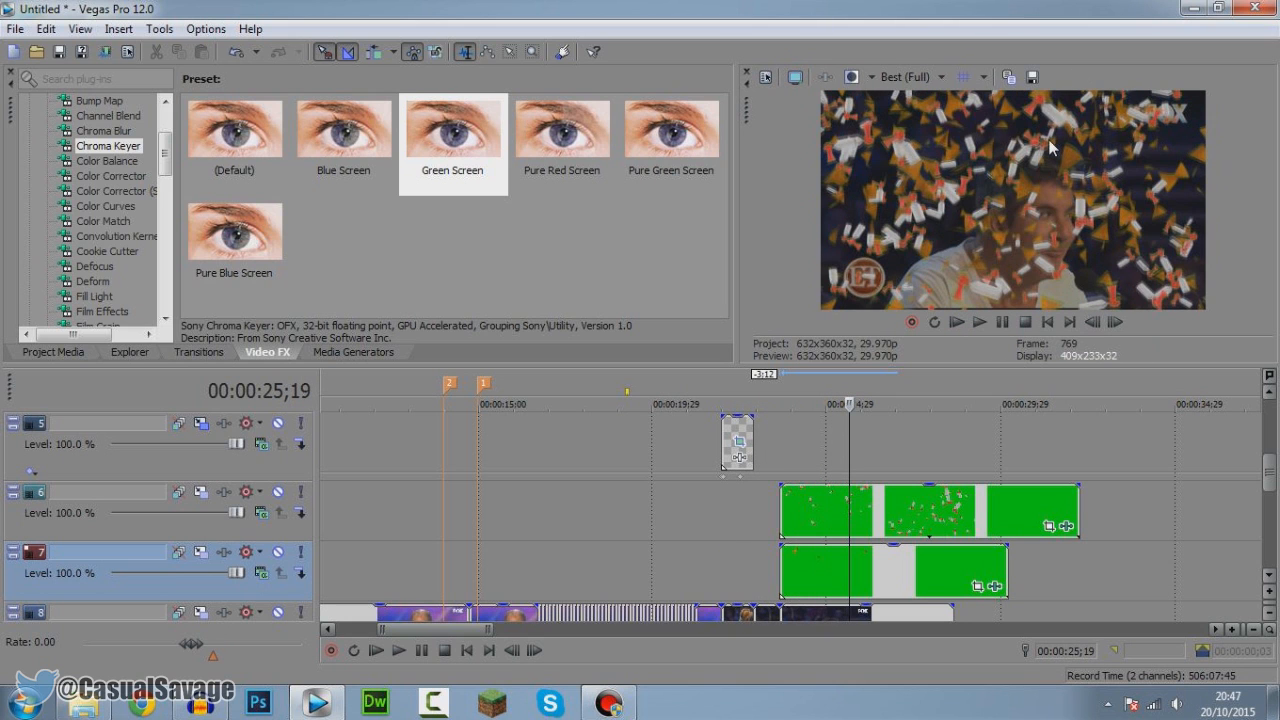
Step: Browse the Green Screens folder and add Rainbow frog gif.mp4 at 00:00:23;19 on a new video track above the air horn rain clip
{"action": "left_click", "coordinate": [90, 707]}
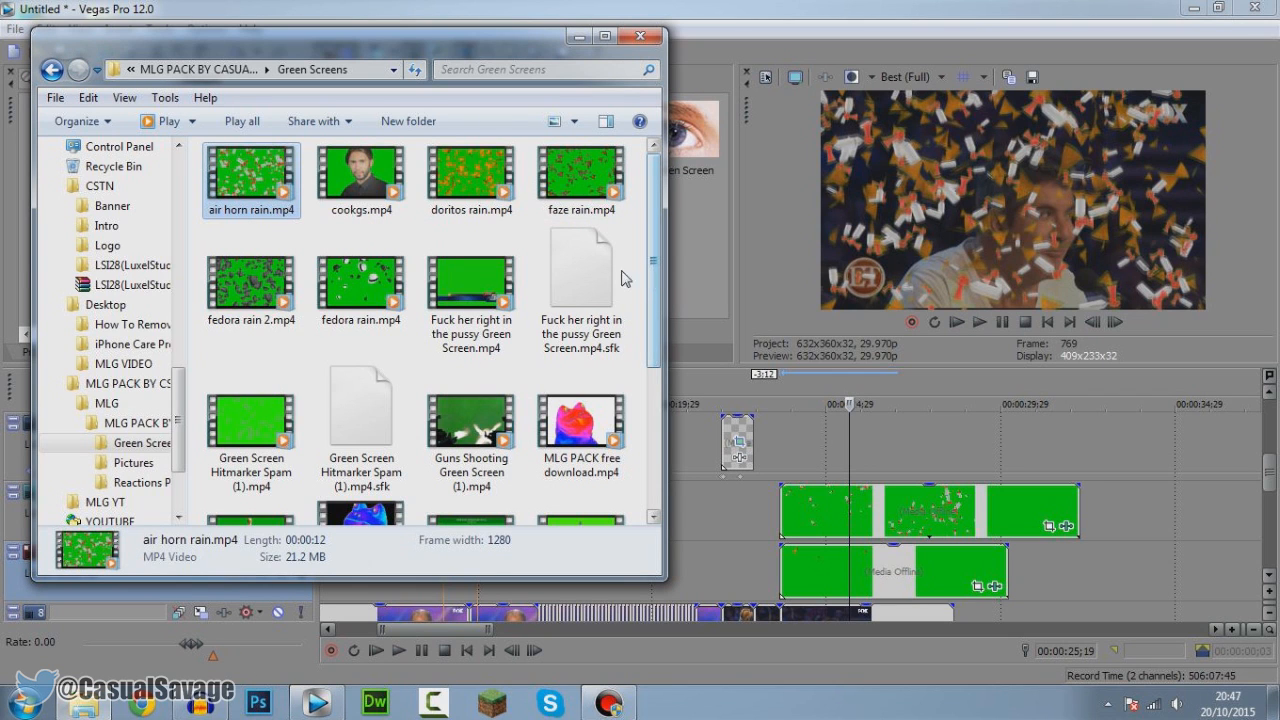
{"action": "left_click", "coordinate": [361, 175]}
{"action": "scroll", "coordinate": [400, 337], "scroll_direction": "down", "scroll_amount": 3}
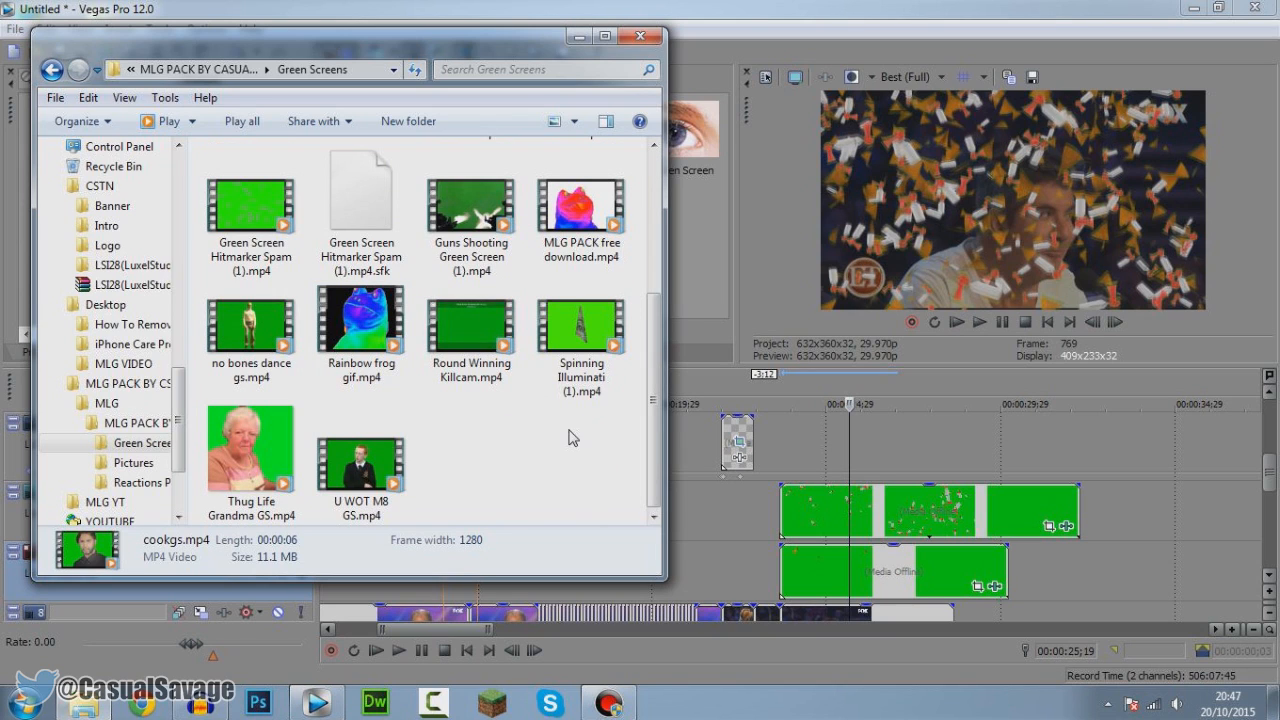
{"action": "left_click", "coordinate": [240, 366]}
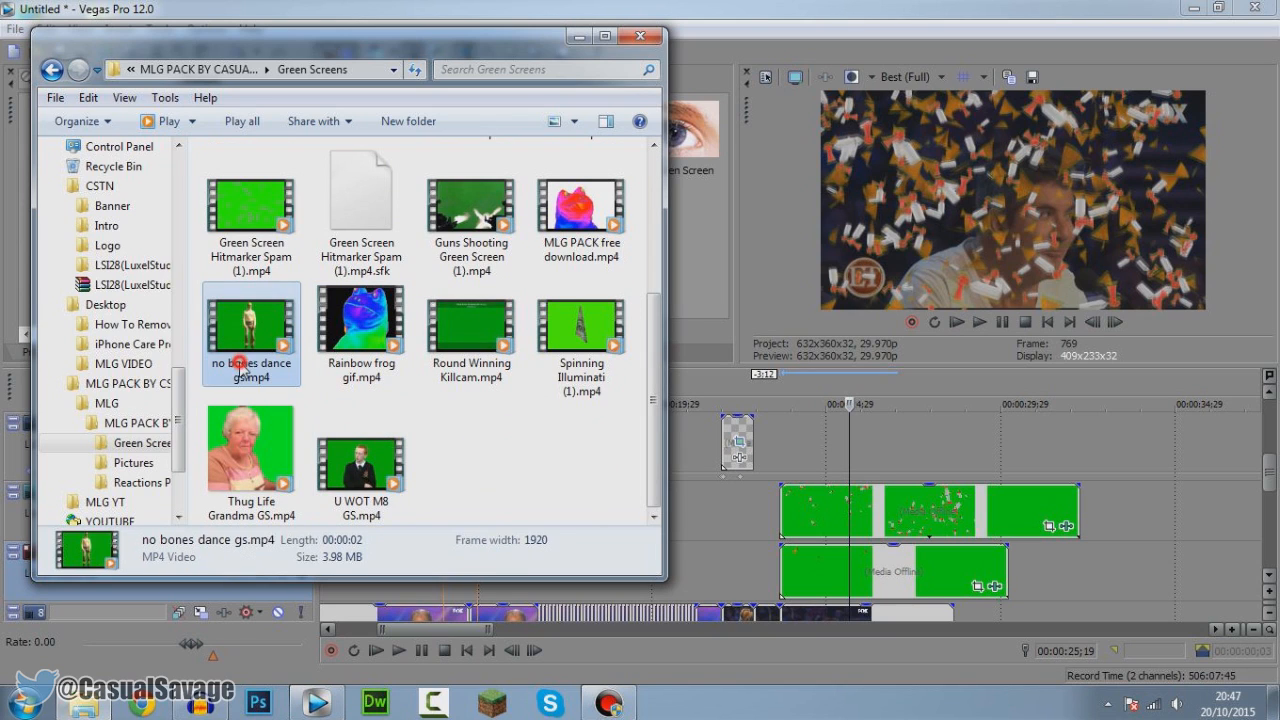
{"action": "scroll", "coordinate": [240, 366], "scroll_direction": "up", "scroll_amount": 2}
{"action": "left_click", "coordinate": [600, 468]}
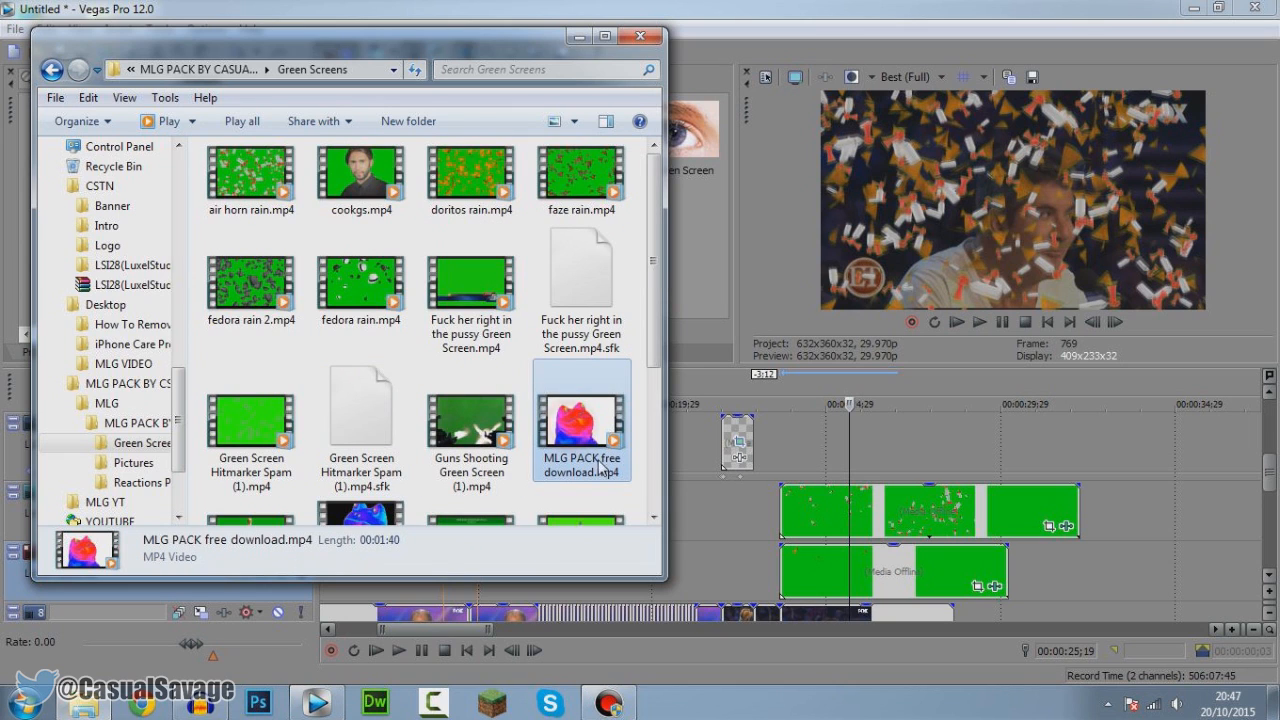
{"action": "left_click", "coordinate": [773, 516]}
{"action": "right_click", "coordinate": [243, 528]}
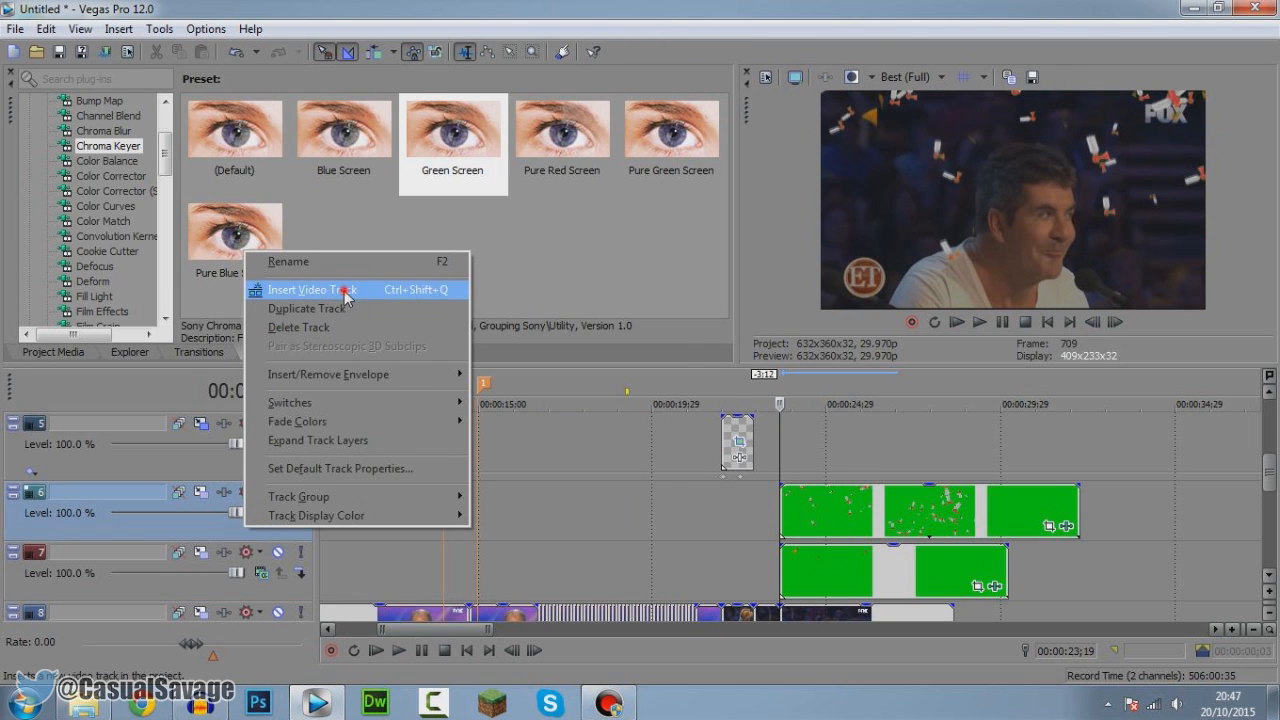
{"action": "left_click", "coordinate": [346, 289]}
{"action": "left_click", "coordinate": [83, 703]}
{"action": "left_click", "coordinate": [531, 516]}
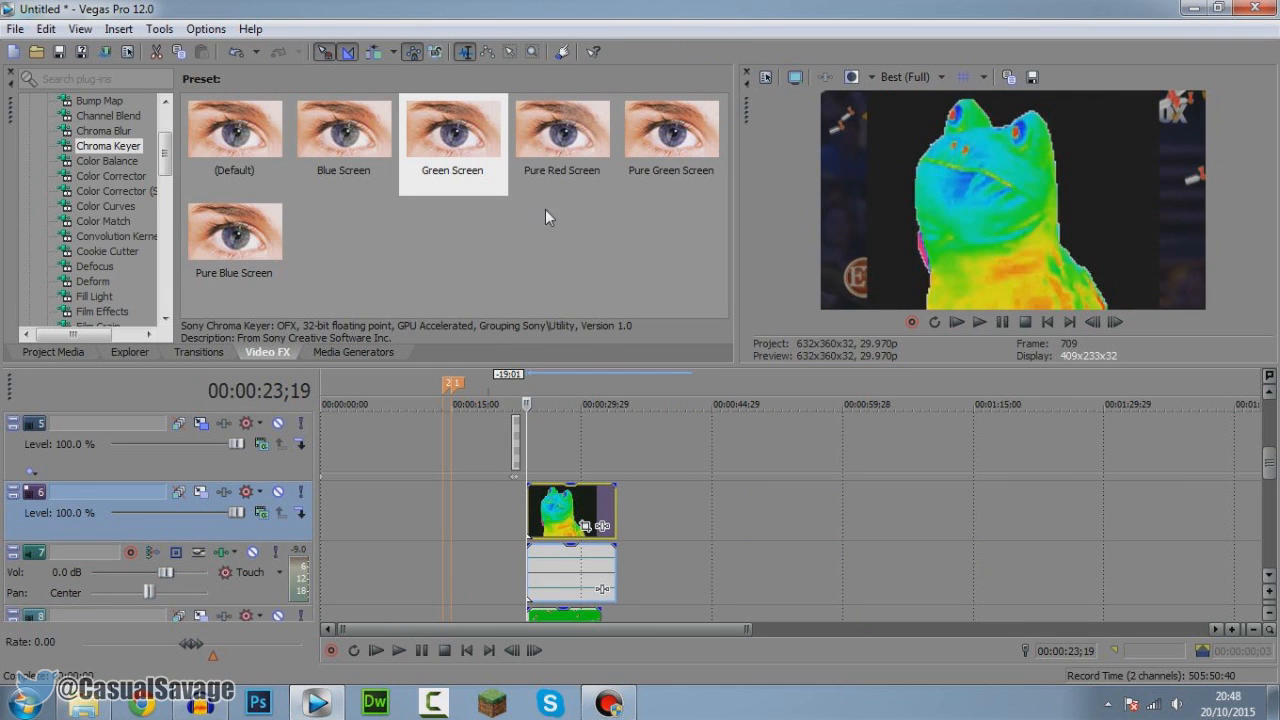
Step: Apply the default Chroma Keyer to the rainbow frog clip and set its key color to black (0, 0.0, 0.0)
{"action": "left_click_drag", "start_coordinate": [234, 135], "coordinate": [556, 511]}
{"action": "left_click", "coordinate": [346, 418]}
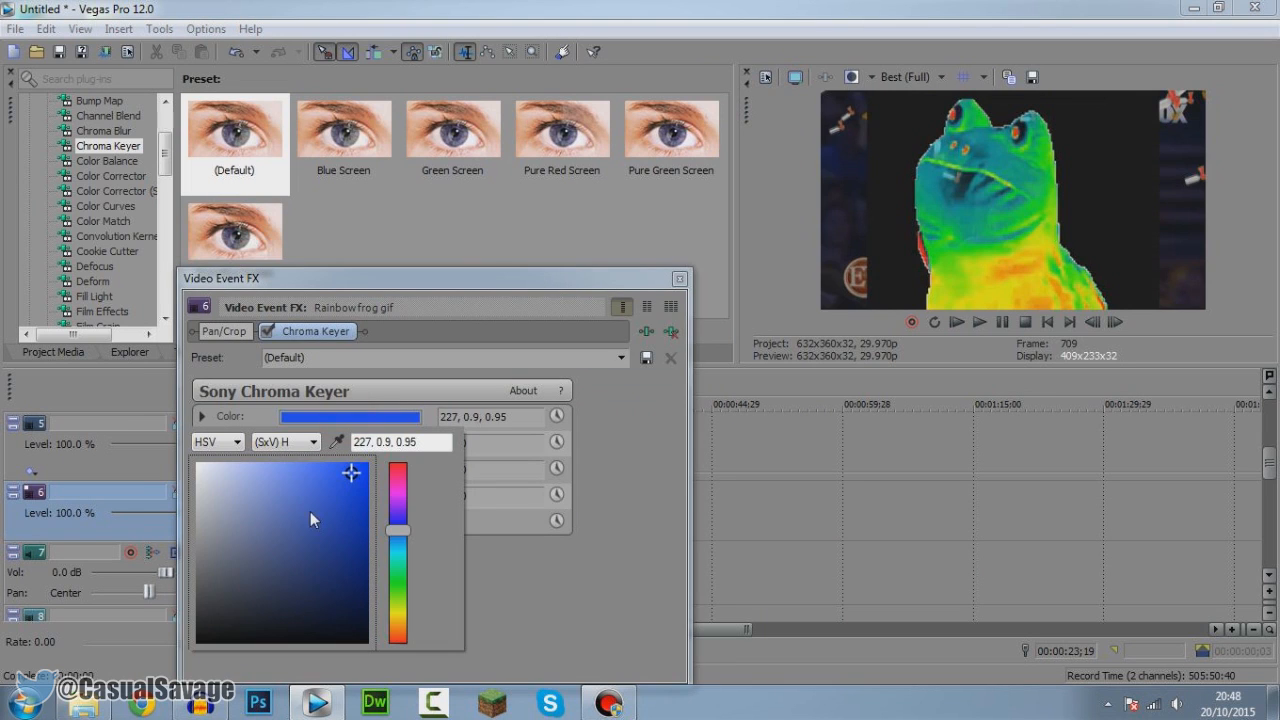
{"action": "left_click_drag", "start_coordinate": [201, 634], "coordinate": [195, 643]}
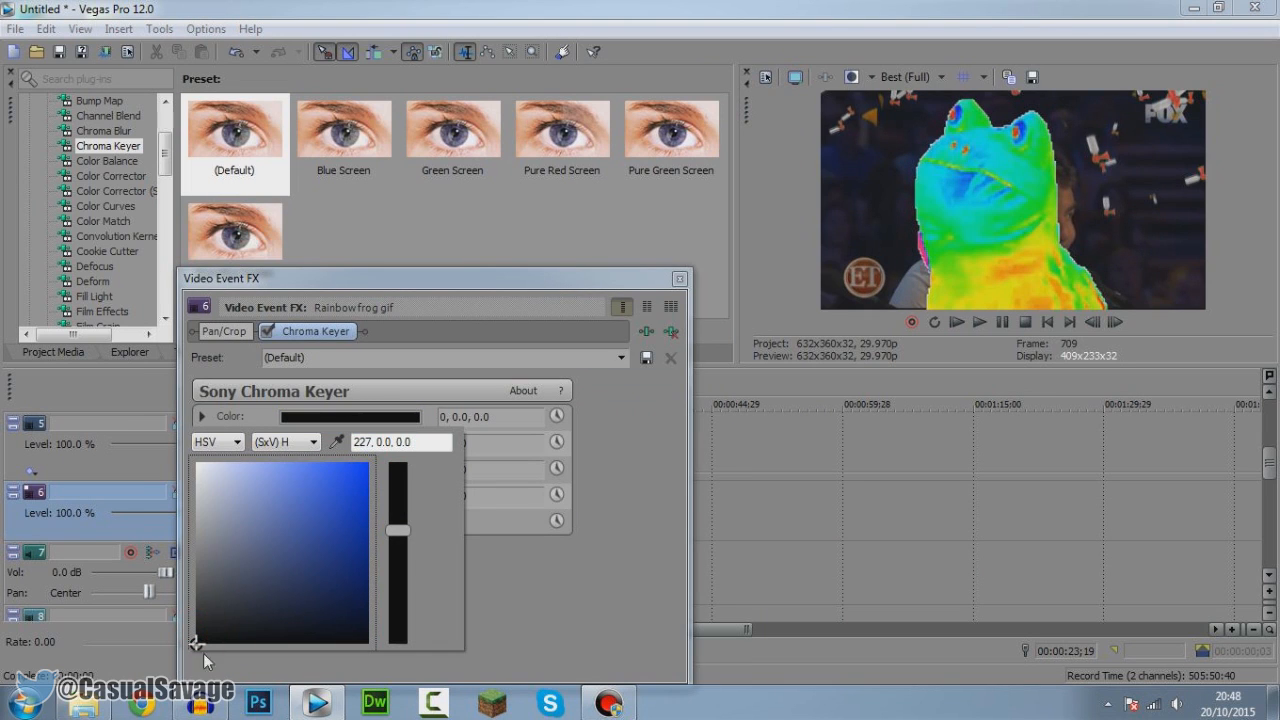
{"action": "left_click", "coordinate": [680, 280]}
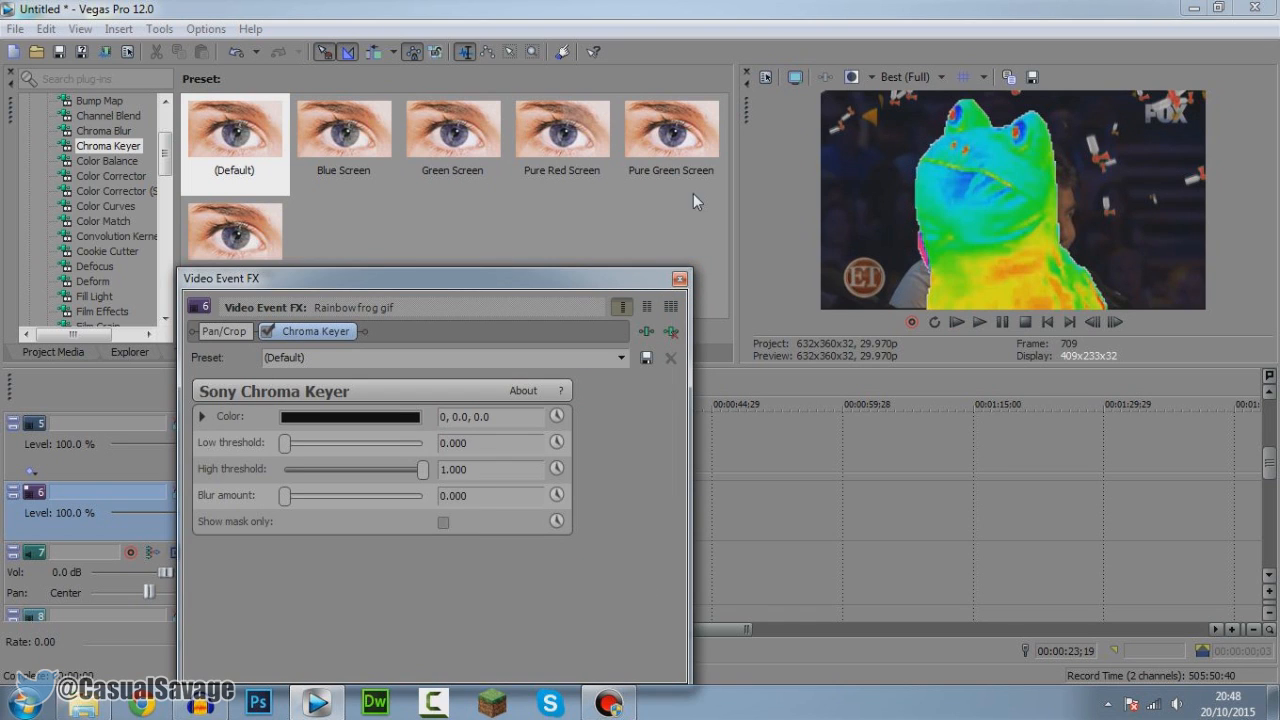
{"action": "left_click", "coordinate": [681, 281]}
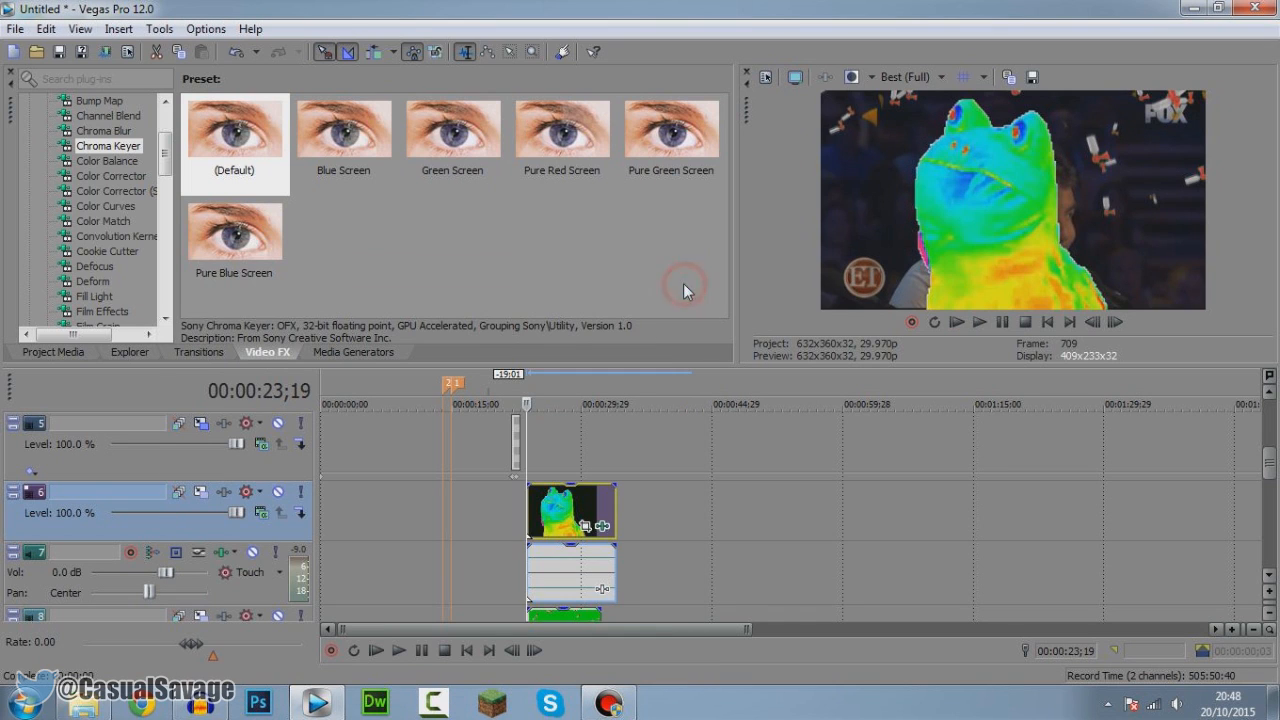
Step: Use Track Motion to shrink the frog to about 314 by 179 and place it in the frame's lower-right corner, about X 277, Y -126
{"action": "left_click", "coordinate": [199, 497]}
{"action": "left_click_drag", "start_coordinate": [578, 491], "coordinate": [672, 522]}
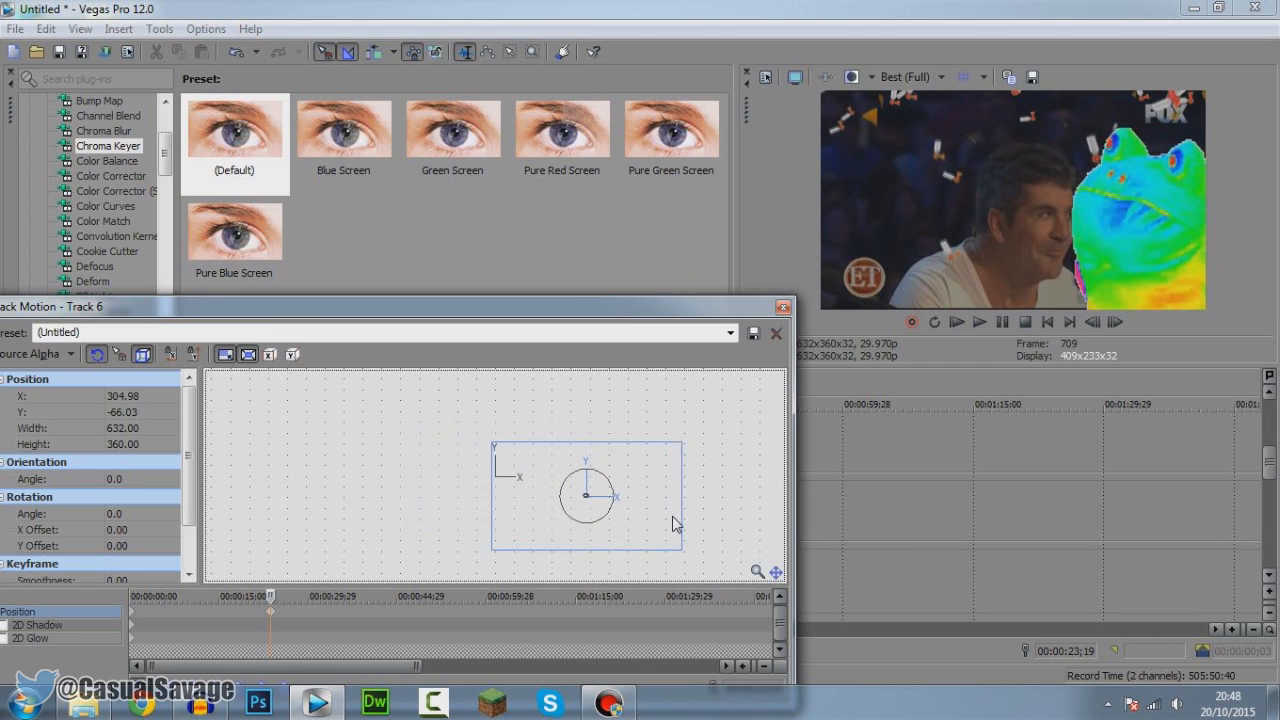
{"action": "left_click_drag", "start_coordinate": [686, 444], "coordinate": [608, 537]}
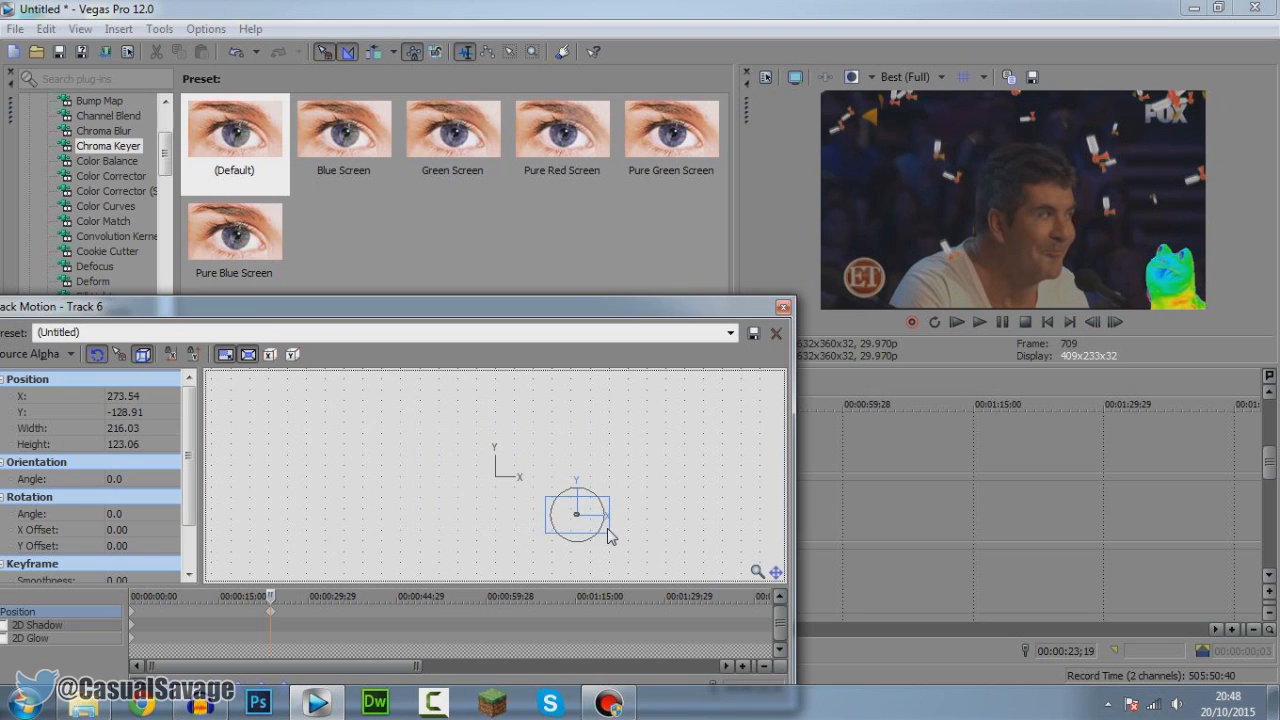
{"action": "left_click_drag", "start_coordinate": [545, 500], "coordinate": [531, 494]}
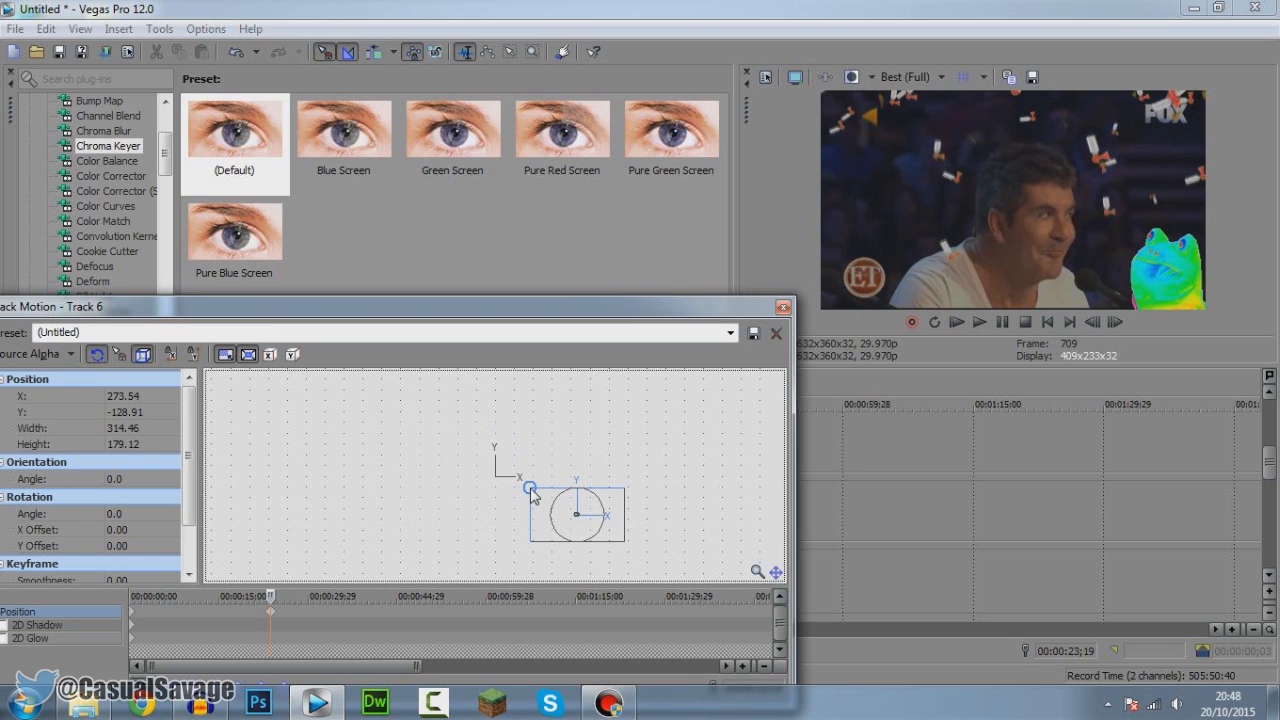
{"action": "key", "text": "Up"}
{"action": "key", "text": "Right"}
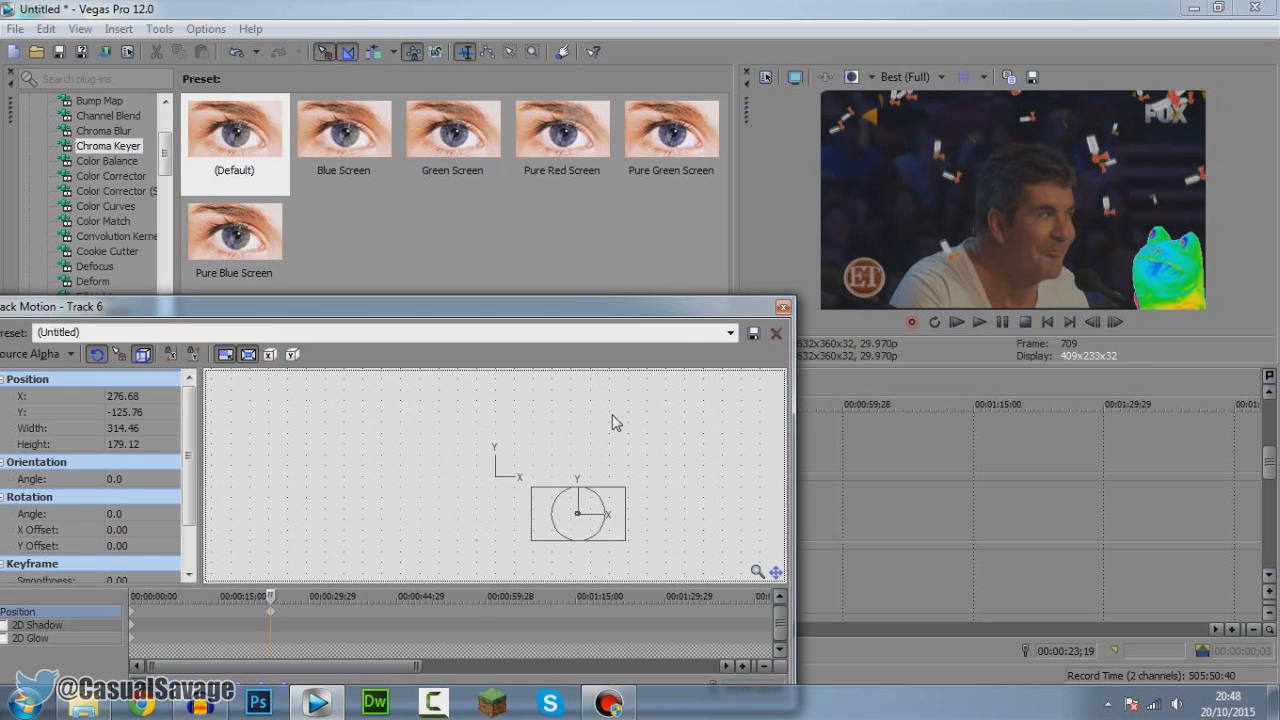
{"action": "left_click", "coordinate": [785, 308]}
Step: Duplicate the frog track and use Track Motion to enlarge the upper copy to about 409 by 233 at about X 195, Y -101
{"action": "right_click", "coordinate": [272, 527]}
{"action": "left_click", "coordinate": [364, 317]}
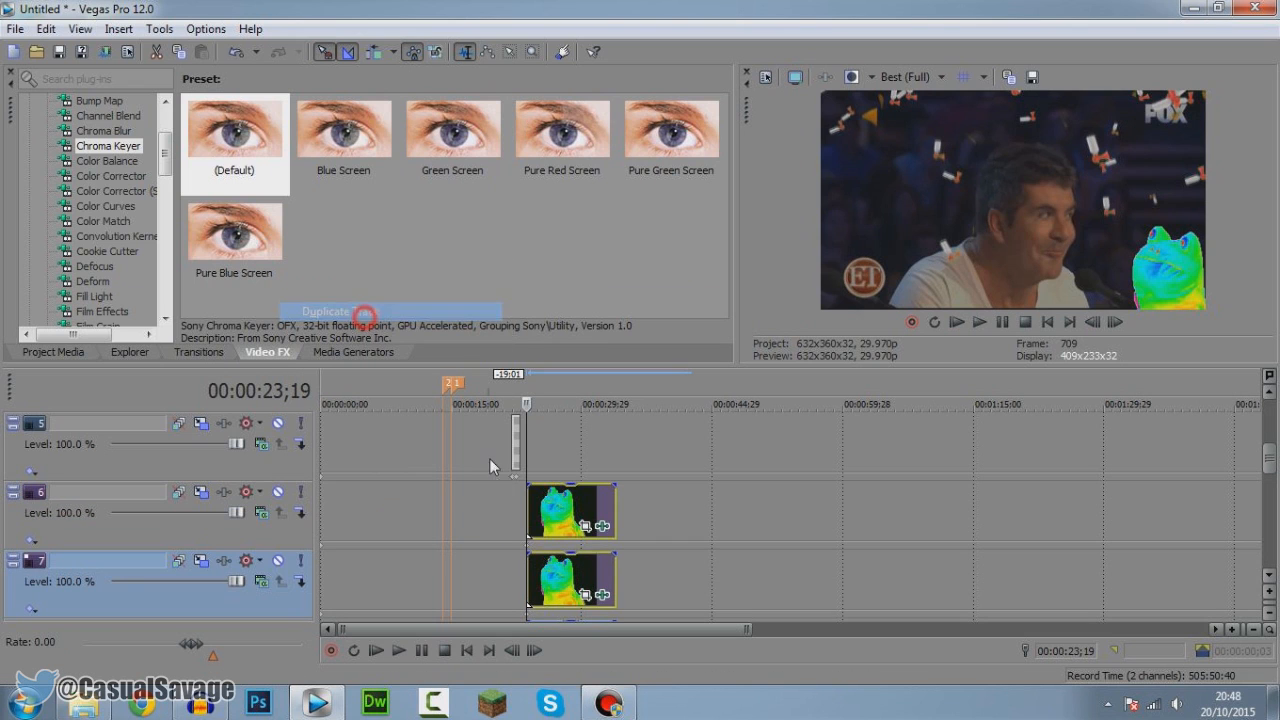
{"action": "left_click", "coordinate": [257, 521]}
{"action": "left_click", "coordinate": [202, 493]}
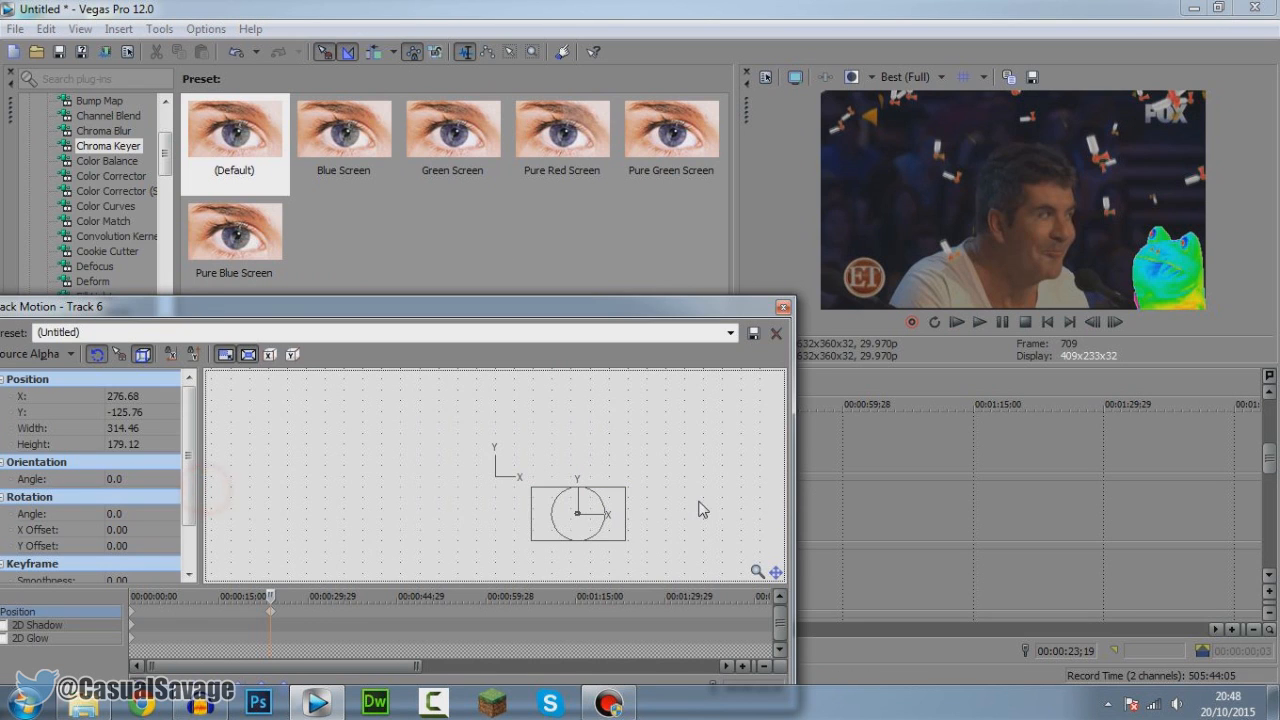
{"action": "left_click_drag", "start_coordinate": [532, 491], "coordinate": [516, 481]}
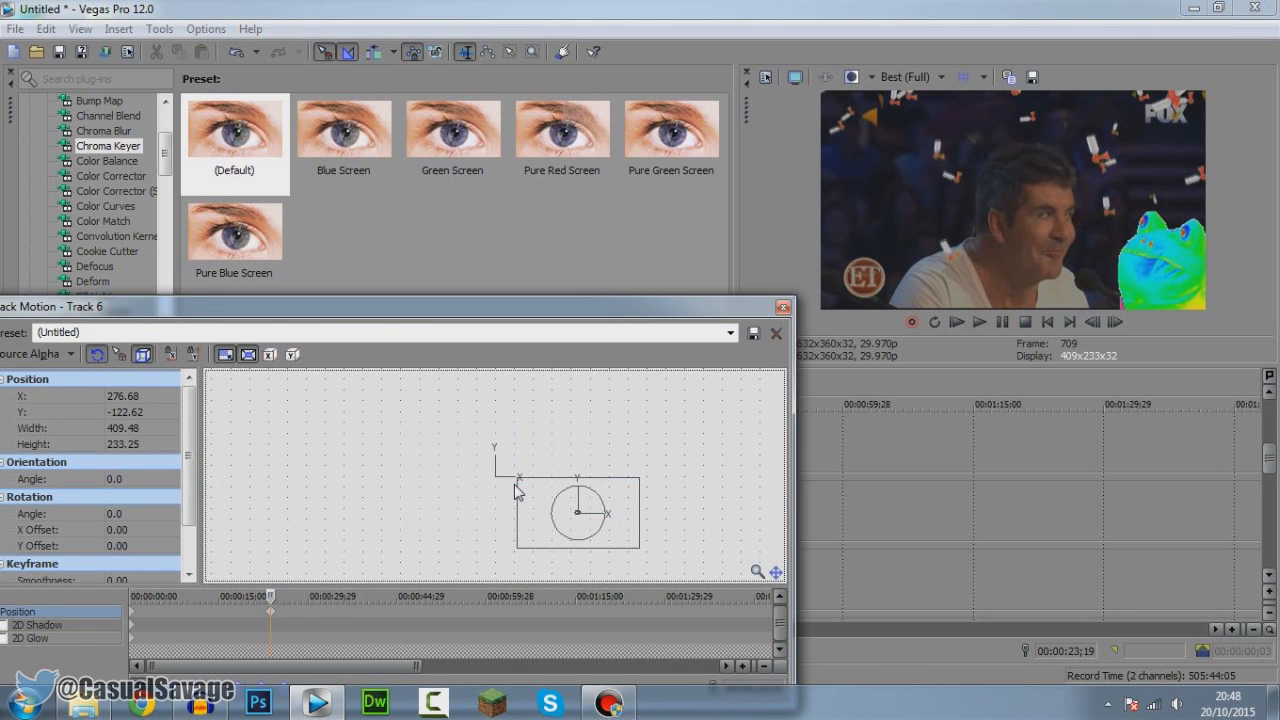
{"action": "left_click_drag", "start_coordinate": [614, 531], "coordinate": [592, 528]}
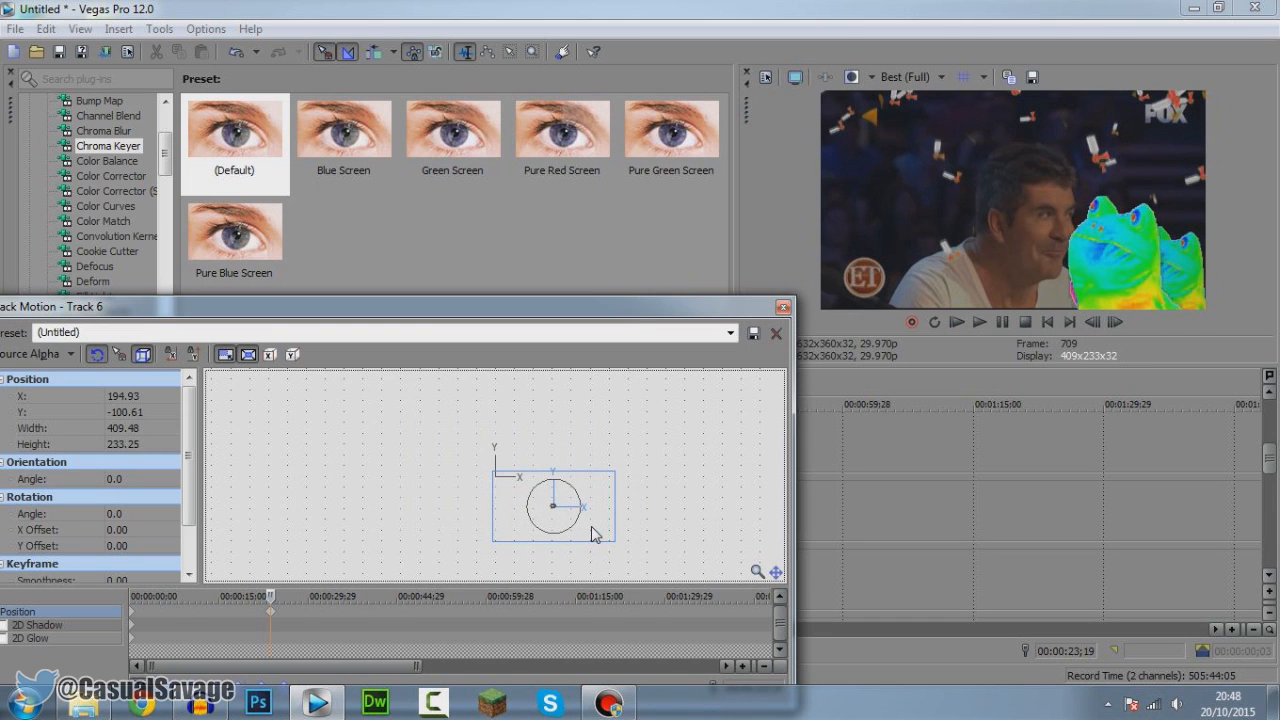
{"action": "left_click", "coordinate": [783, 308]}
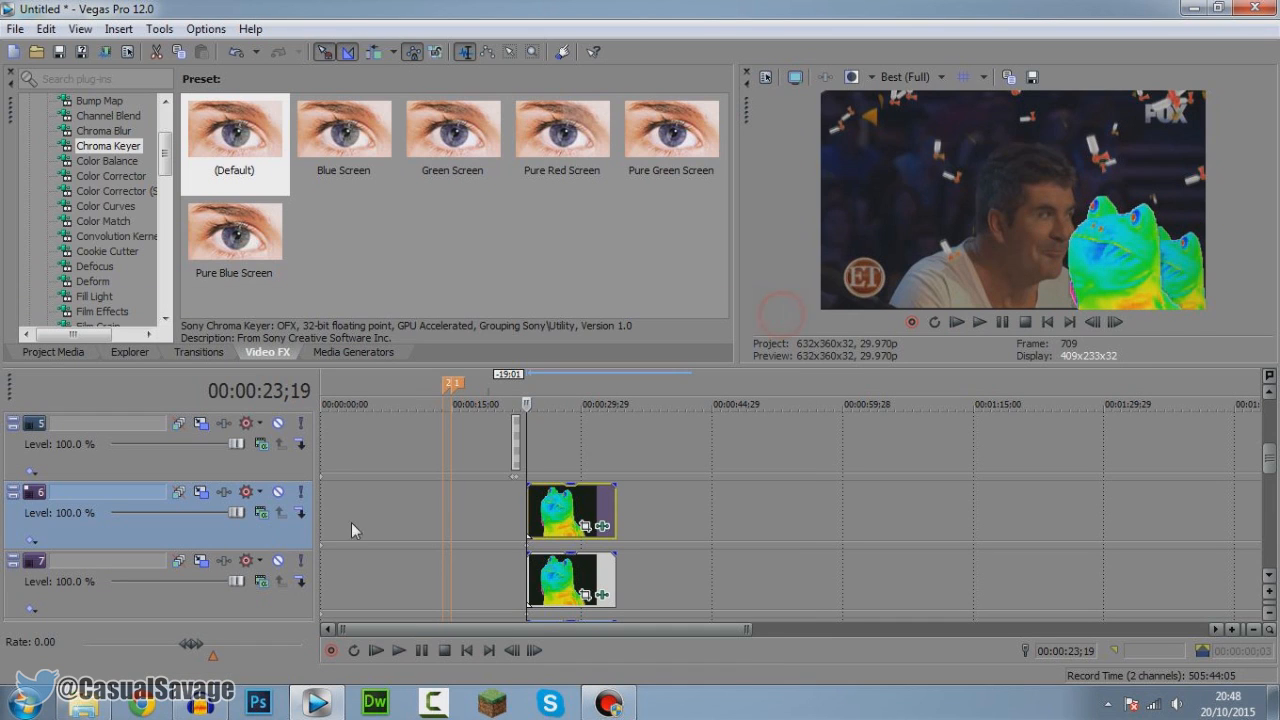
Step: Duplicate the upper frog track and enlarge the new top copy to about 567 by 323 at about X -151, Y -50
{"action": "right_click", "coordinate": [280, 532]}
{"action": "left_click", "coordinate": [369, 306]}
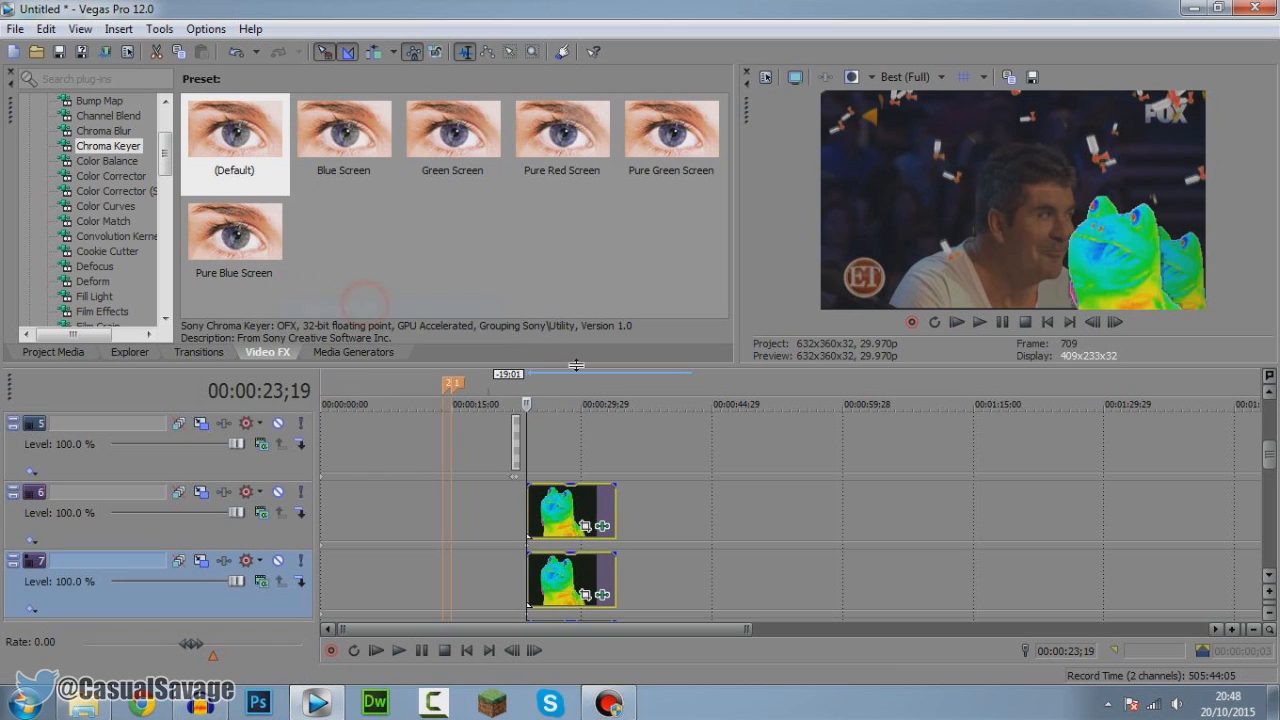
{"action": "left_click", "coordinate": [203, 495]}
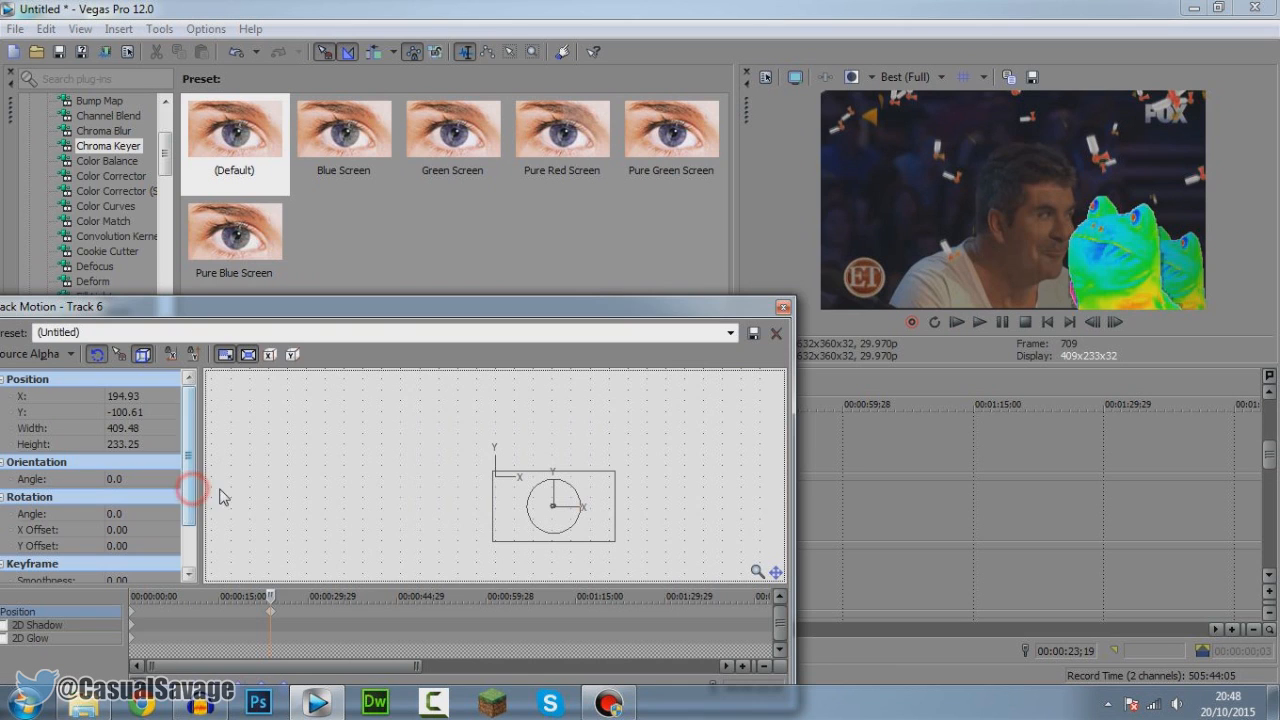
{"action": "left_click_drag", "start_coordinate": [613, 545], "coordinate": [515, 518]}
{"action": "mouse_move", "coordinate": [519, 455]}
{"action": "left_mouse_down"}
{"action": "mouse_move", "coordinate": [544, 441]}
{"action": "mouse_move", "coordinate": [515, 472]}
{"action": "left_mouse_up"}
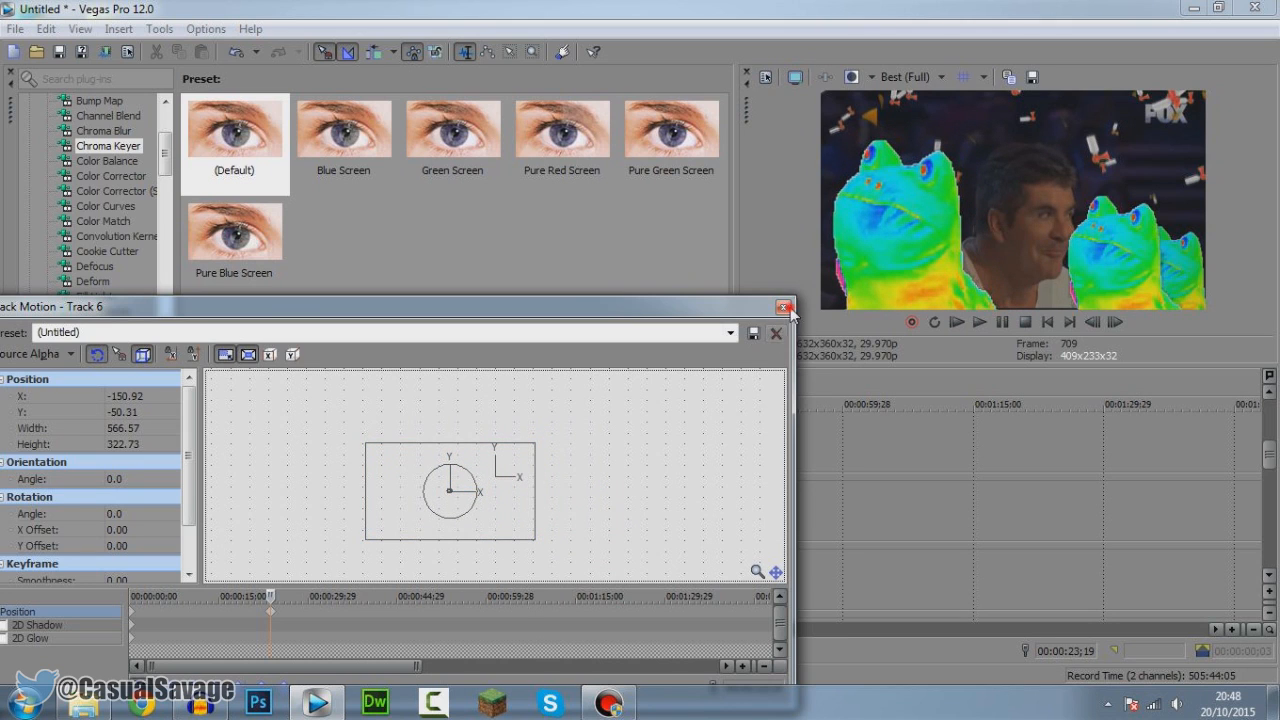
{"action": "left_click", "coordinate": [784, 307]}
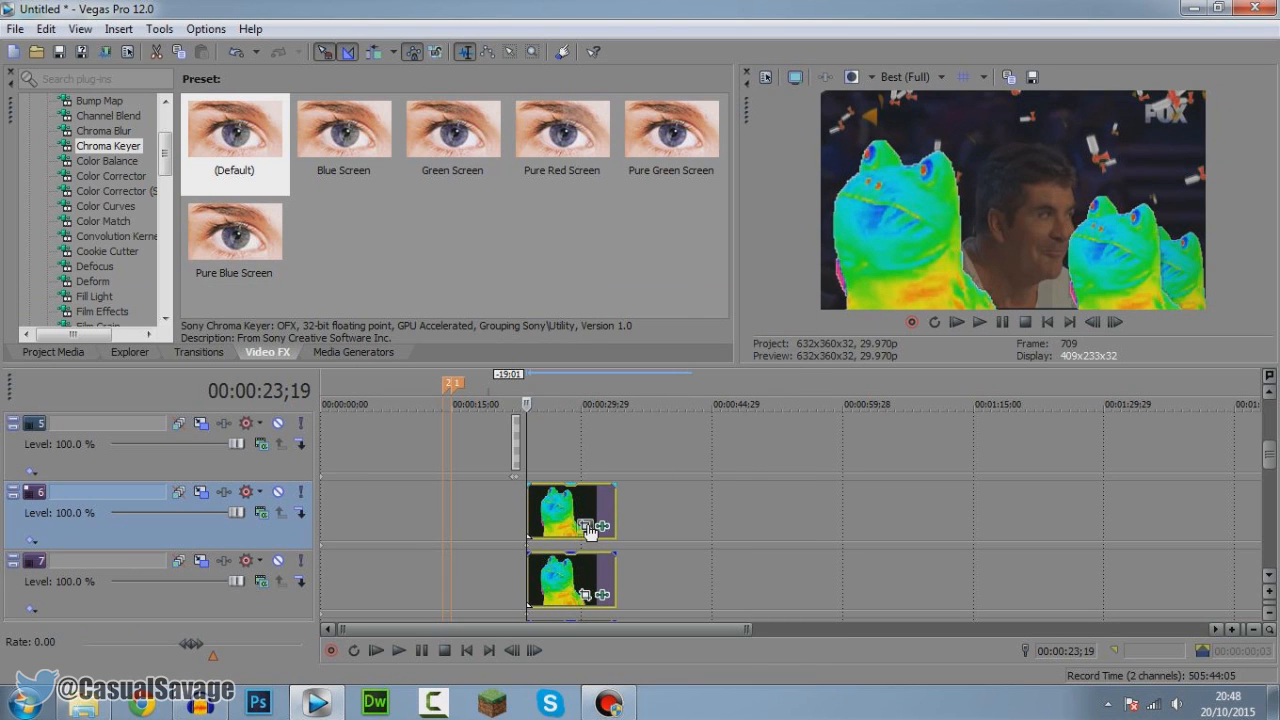
Step: Mirror the largest frog horizontally in Event Pan/Crop by pulling its crop width through to about -477
{"action": "left_click", "coordinate": [588, 526]}
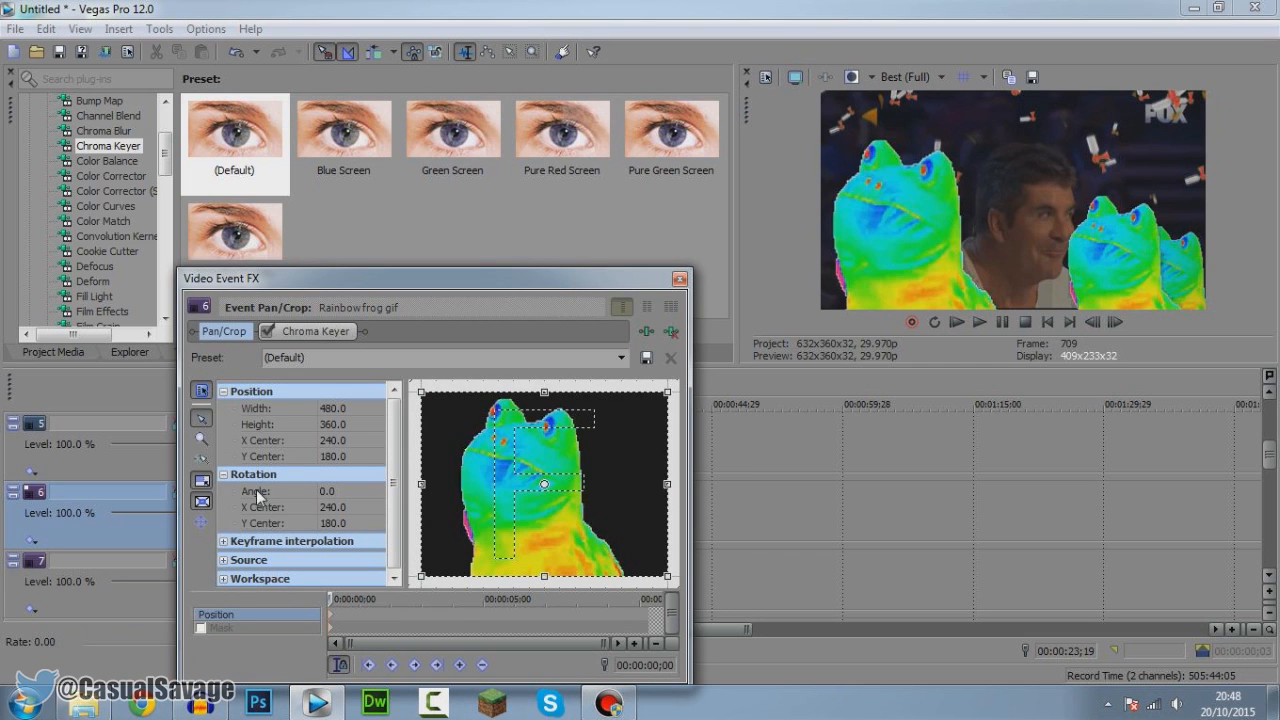
{"action": "left_click_drag", "start_coordinate": [672, 486], "coordinate": [424, 517]}
{"action": "left_click", "coordinate": [678, 278]}
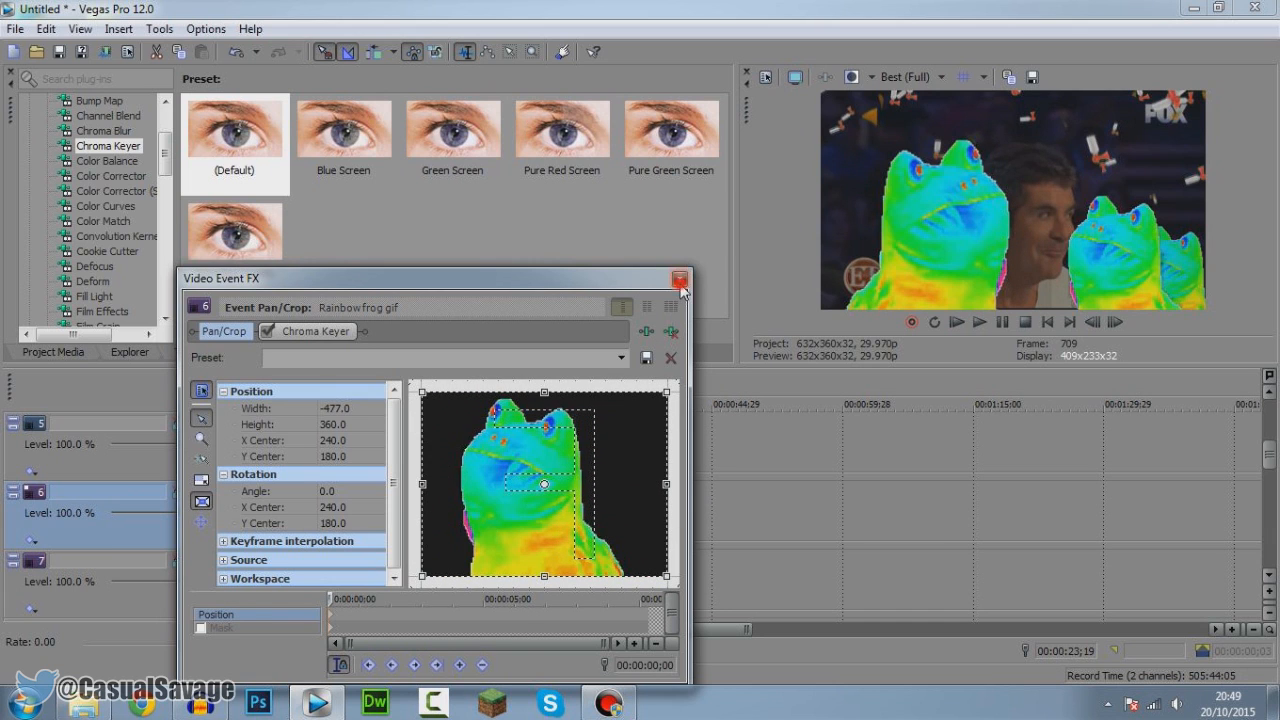
Step: Nudge the mirrored frog left and slightly up in Track Motion to X -216.94, Y -34.59
{"action": "left_click", "coordinate": [201, 493]}
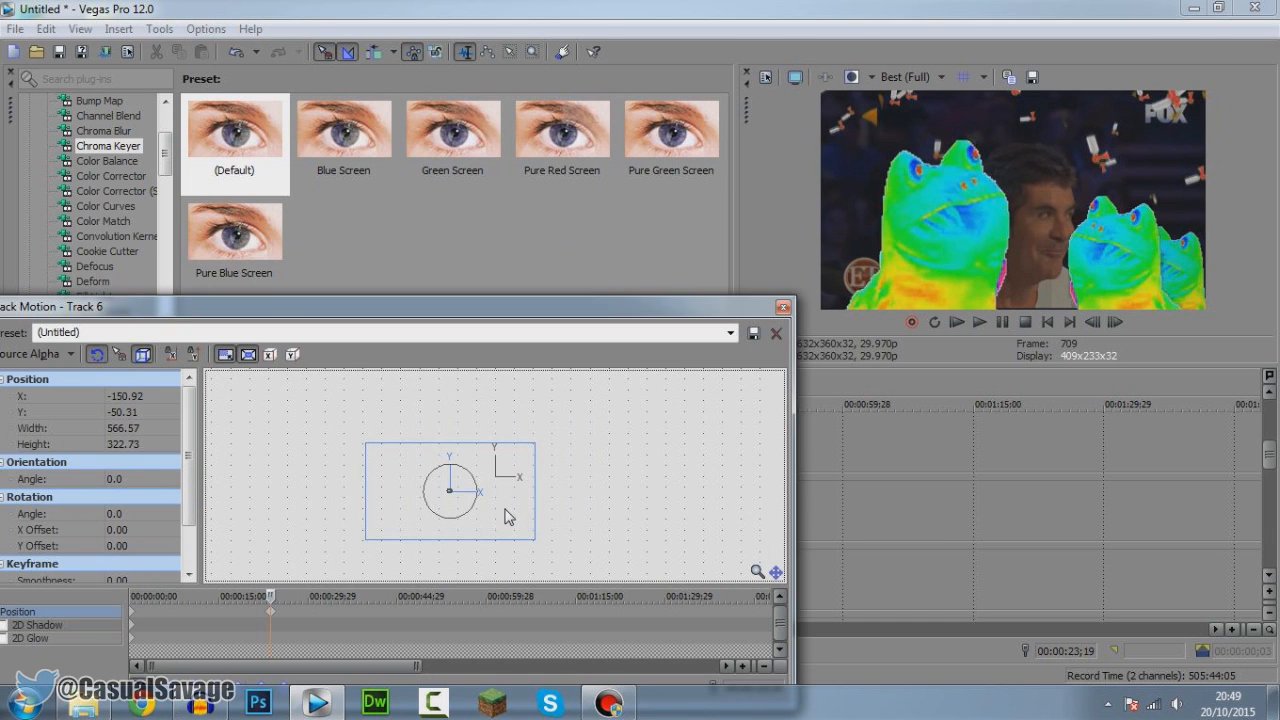
{"action": "key", "text": "Left"}
{"action": "key", "text": "Left"}
{"action": "key", "text": "Left"}
{"action": "key", "text": "Left"}
{"action": "key", "text": "Left"}
{"action": "key", "text": "Left"}
{"action": "key", "text": "Left"}
{"action": "key", "text": "Up"}
{"action": "key", "text": "Left"}
{"action": "key", "text": "Left"}
{"action": "key", "text": "Left"}
{"action": "key", "text": "Up"}
{"action": "key", "text": "Up"}
{"action": "key", "text": "Up"}
{"action": "key", "text": "Left"}
{"action": "key", "text": "Left"}
{"action": "key", "text": "Up"}
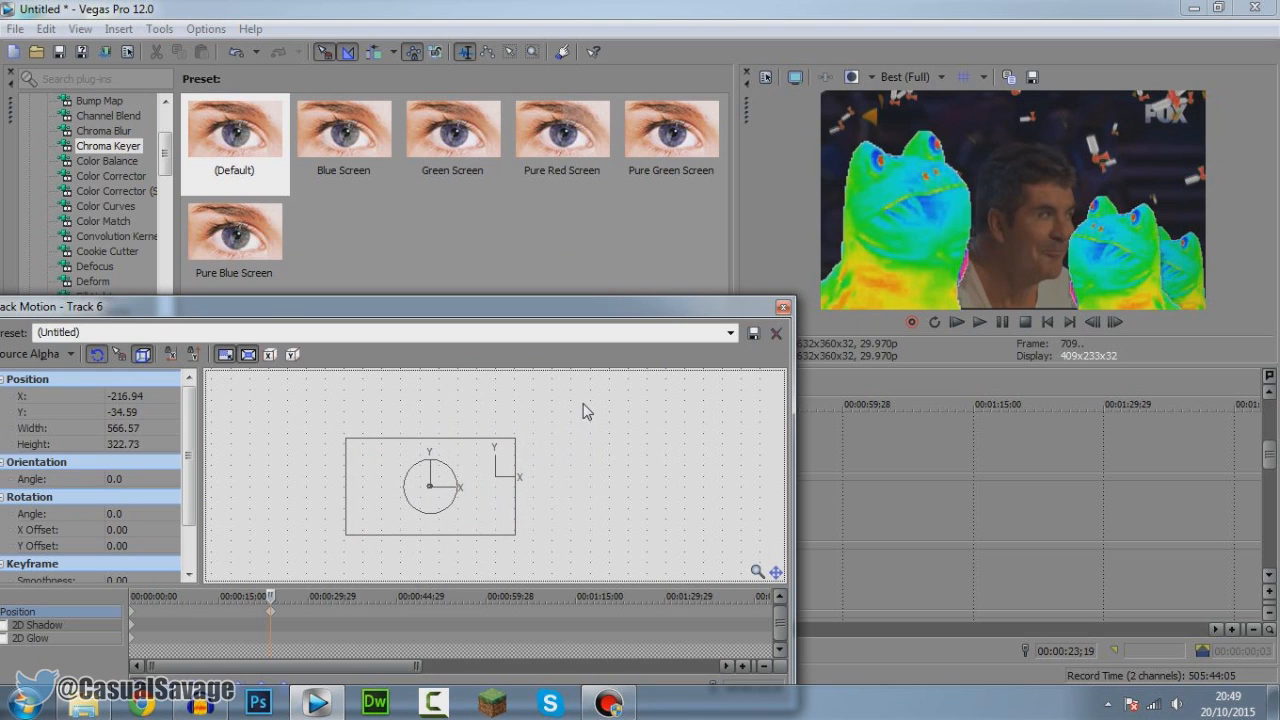
Step: Close Track Motion and play back the section with the frog overlays
{"action": "left_click", "coordinate": [784, 307]}
{"action": "left_click", "coordinate": [445, 492]}
{"action": "key", "text": "space"}
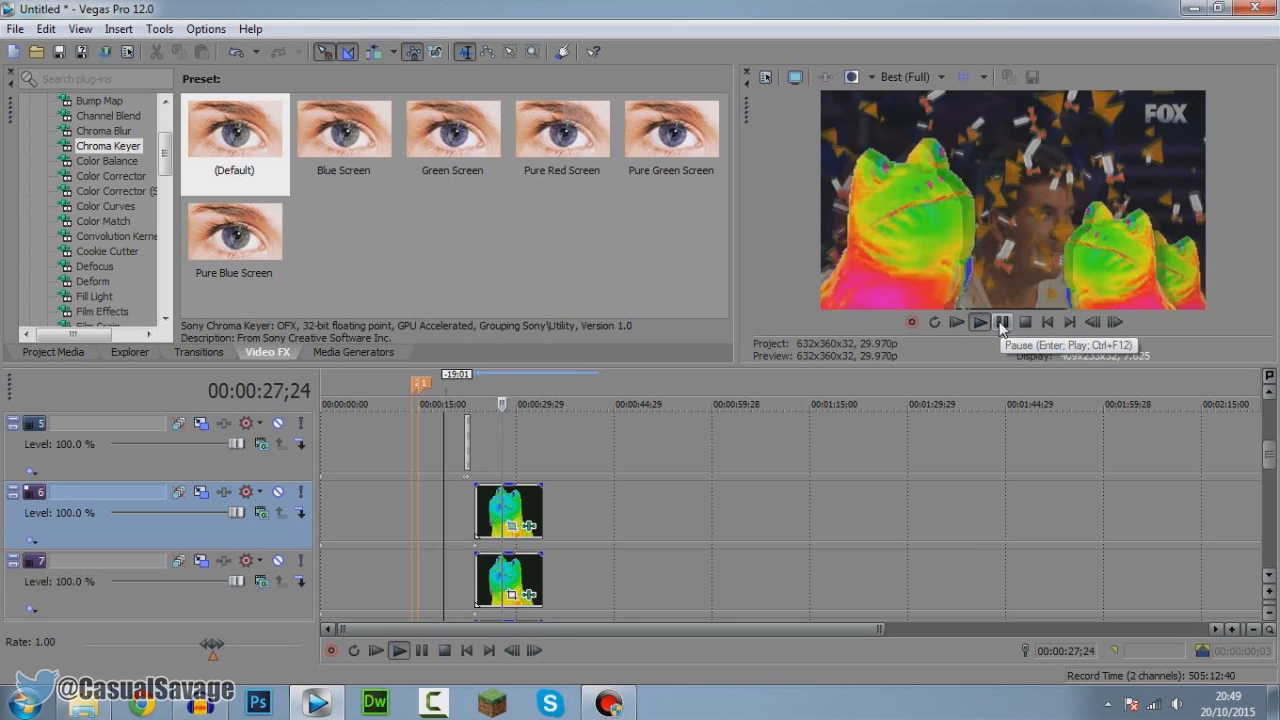
{"action": "left_click", "coordinate": [1002, 322]}
Step: Disable resampling and turn off Maintain aspect ratio for the frog event on track 6
{"action": "scroll", "coordinate": [848, 523], "scroll_direction": "up", "scroll_amount": 5}
{"action": "right_click", "coordinate": [848, 523]}
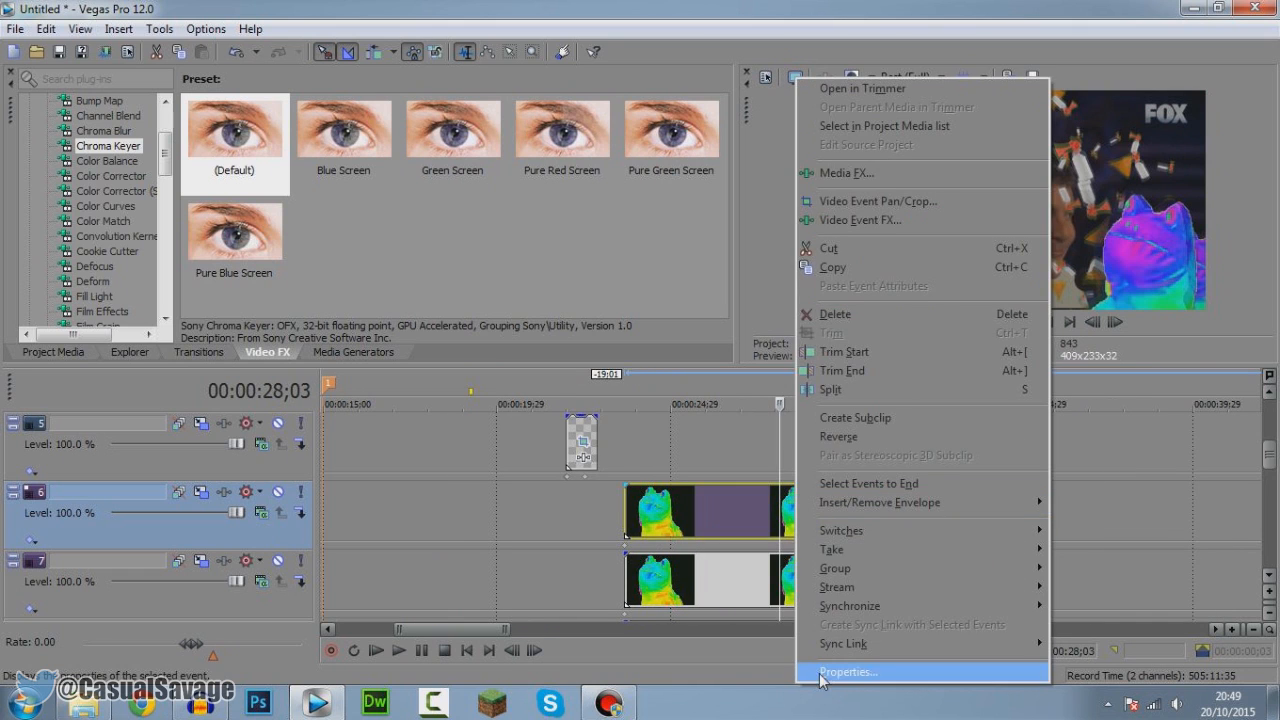
{"action": "left_click", "coordinate": [822, 672]}
{"action": "left_click", "coordinate": [513, 289]}
{"action": "left_click", "coordinate": [545, 208]}
{"action": "left_click", "coordinate": [691, 575]}
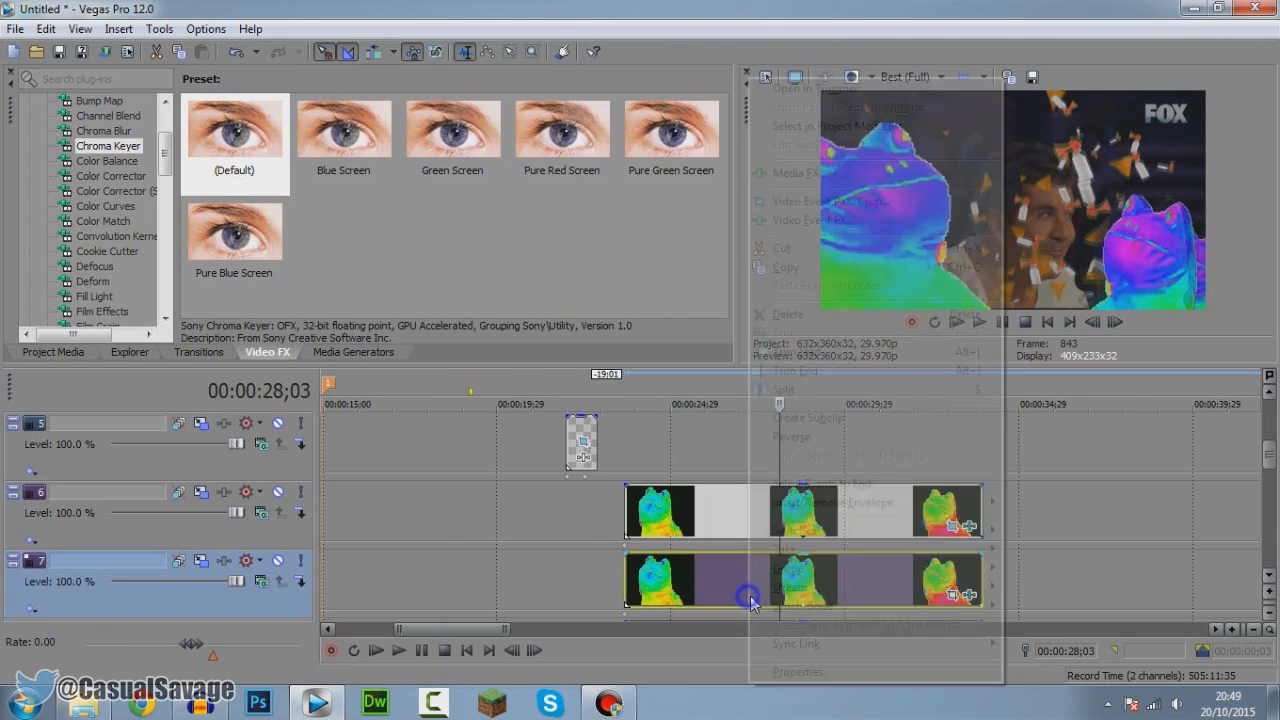
Step: Disable resampling and turn off Maintain aspect ratio for the frog event on track 7
{"action": "right_click", "coordinate": [760, 594]}
{"action": "left_click", "coordinate": [766, 672]}
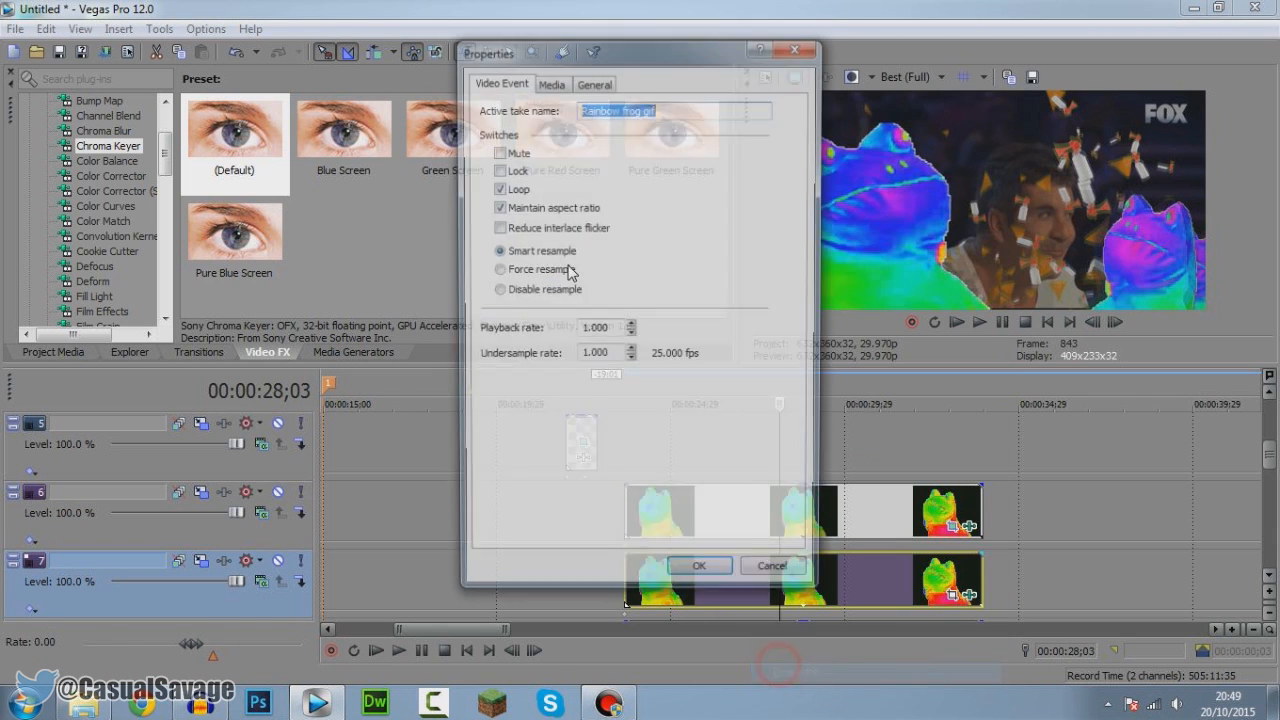
{"action": "left_click", "coordinate": [545, 290]}
{"action": "left_click", "coordinate": [545, 207]}
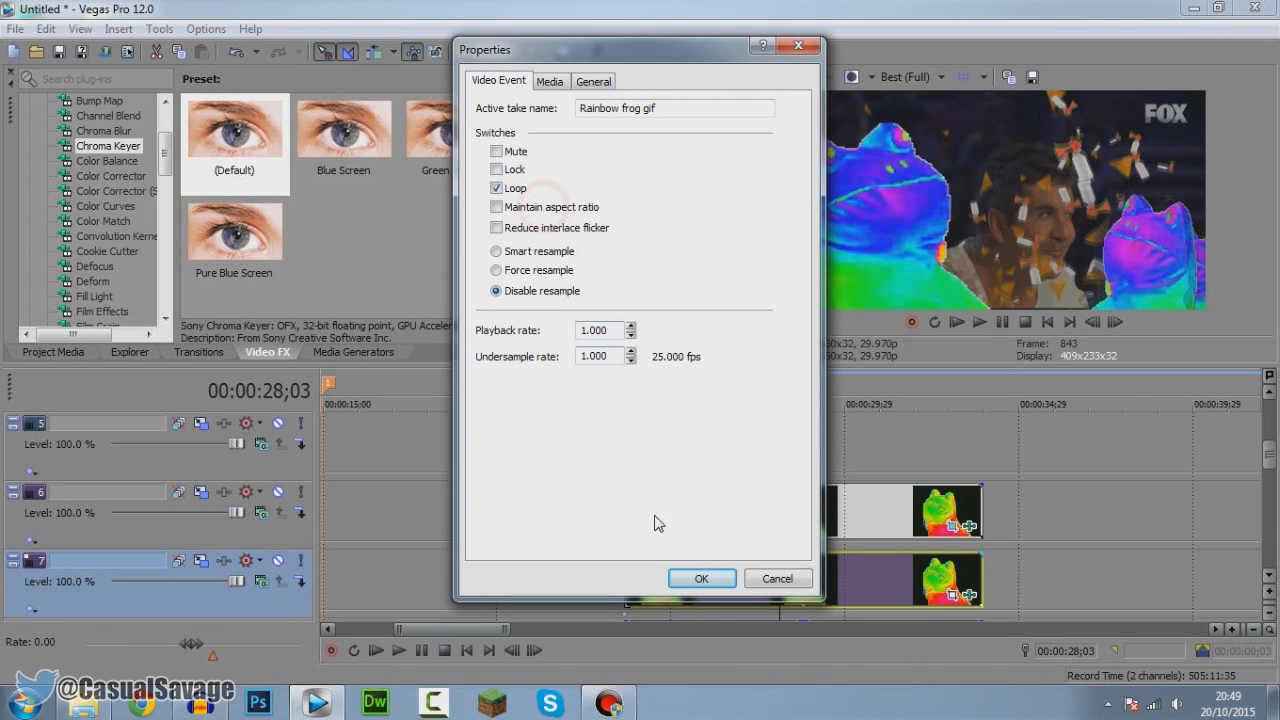
{"action": "left_click", "coordinate": [701, 578]}
Step: Disable resampling and turn off Maintain aspect ratio for the frog event on track 8
{"action": "scroll", "coordinate": [790, 595], "scroll_direction": "down", "scroll_amount": 2}
{"action": "right_click", "coordinate": [793, 595]}
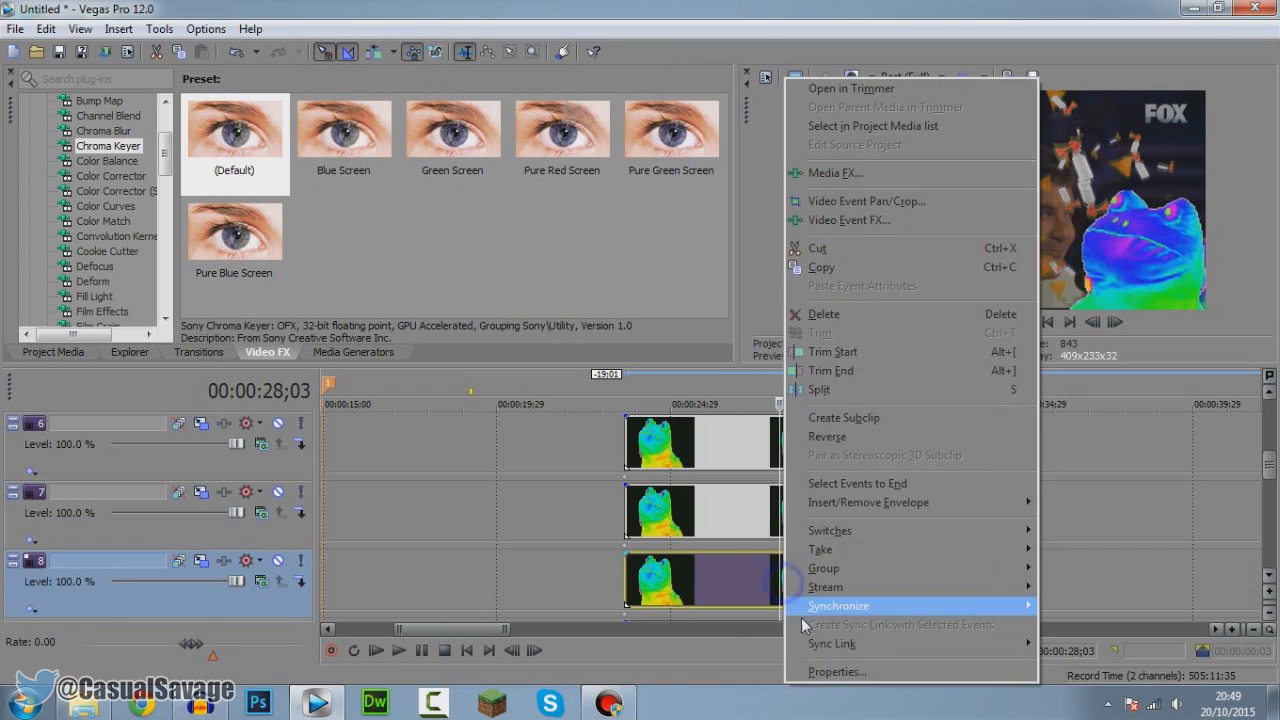
{"action": "left_click", "coordinate": [837, 672]}
{"action": "left_click", "coordinate": [528, 291]}
{"action": "left_click", "coordinate": [553, 210]}
{"action": "left_click", "coordinate": [714, 578]}
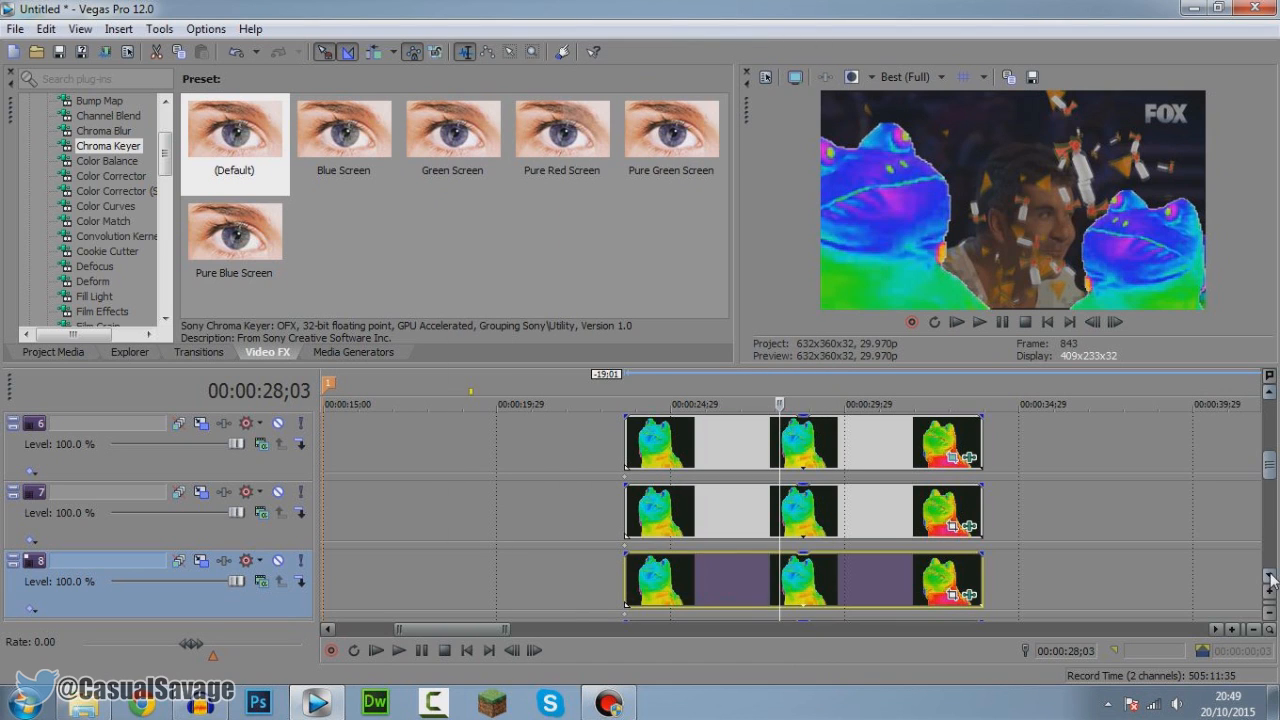
Step: Find the end of the last reaction shot on the main footage track and trim the clip to 00:00:28;11
{"action": "left_click", "coordinate": [1269, 576]}
{"action": "left_click", "coordinate": [1269, 576]}
{"action": "scroll", "coordinate": [836, 580], "scroll_direction": "down", "scroll_amount": 2}
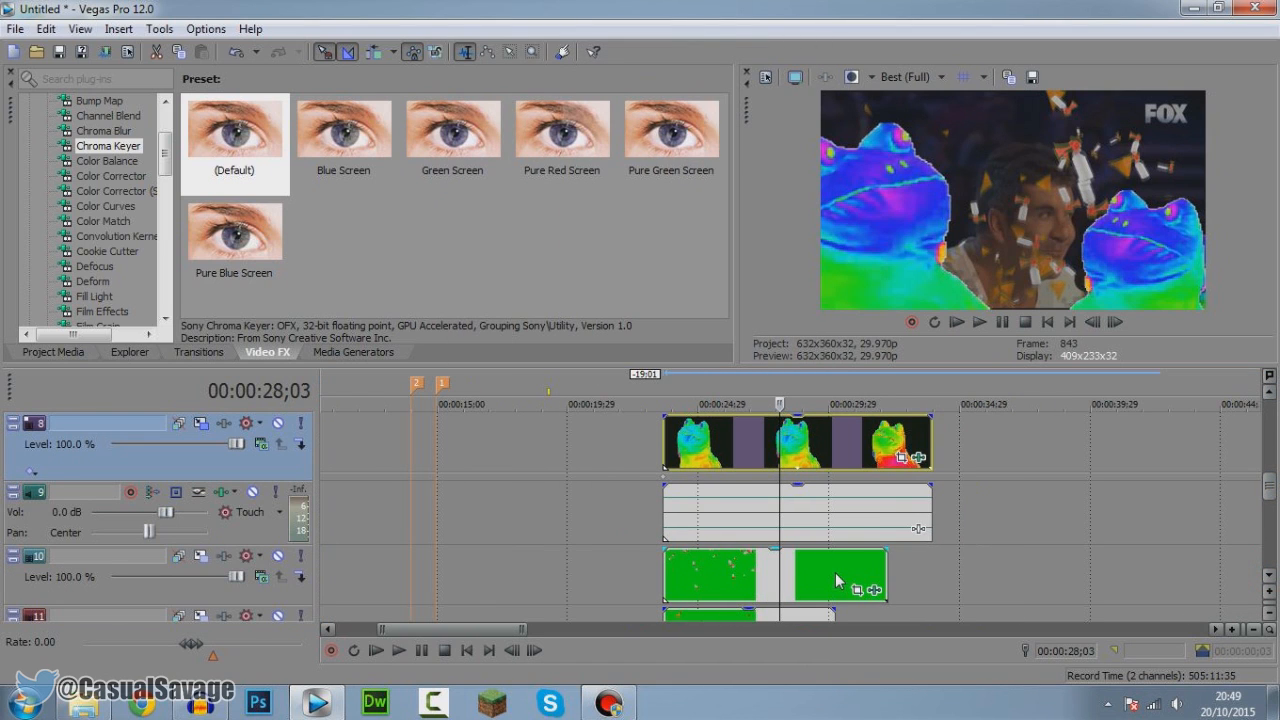
{"action": "left_click", "coordinate": [1269, 576]}
{"action": "left_click", "coordinate": [1269, 576]}
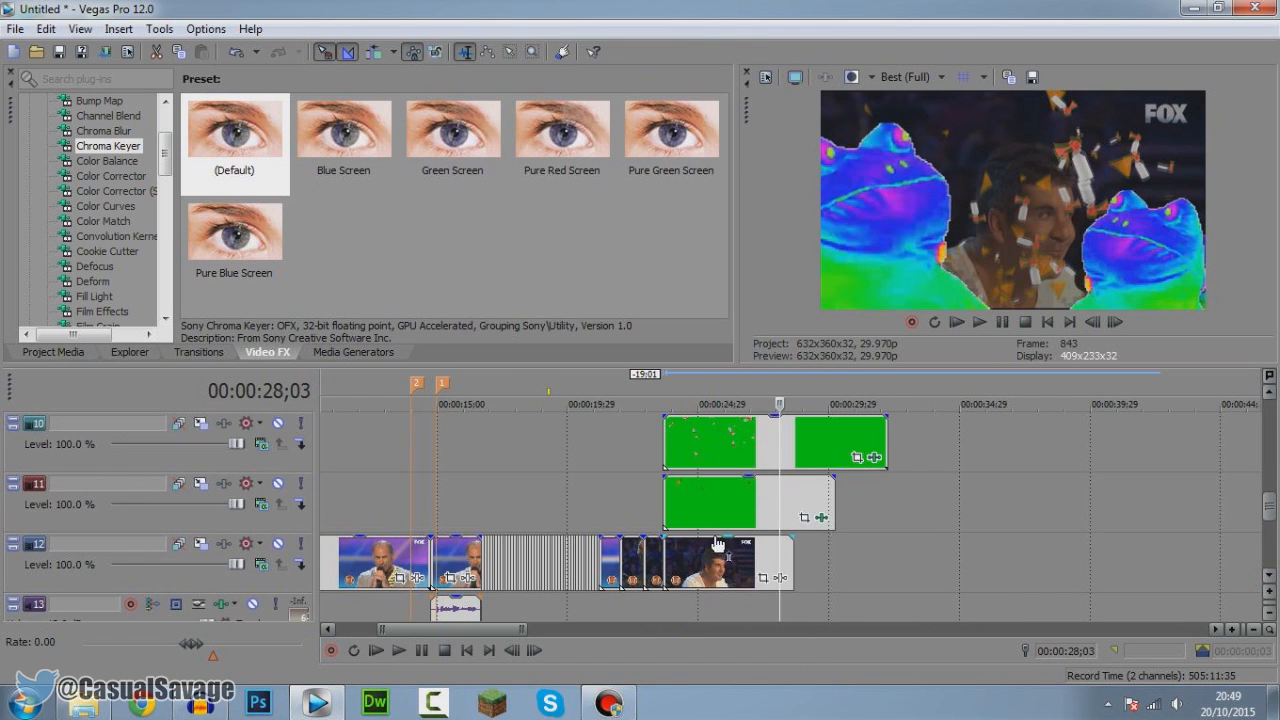
{"action": "left_click", "coordinate": [672, 573]}
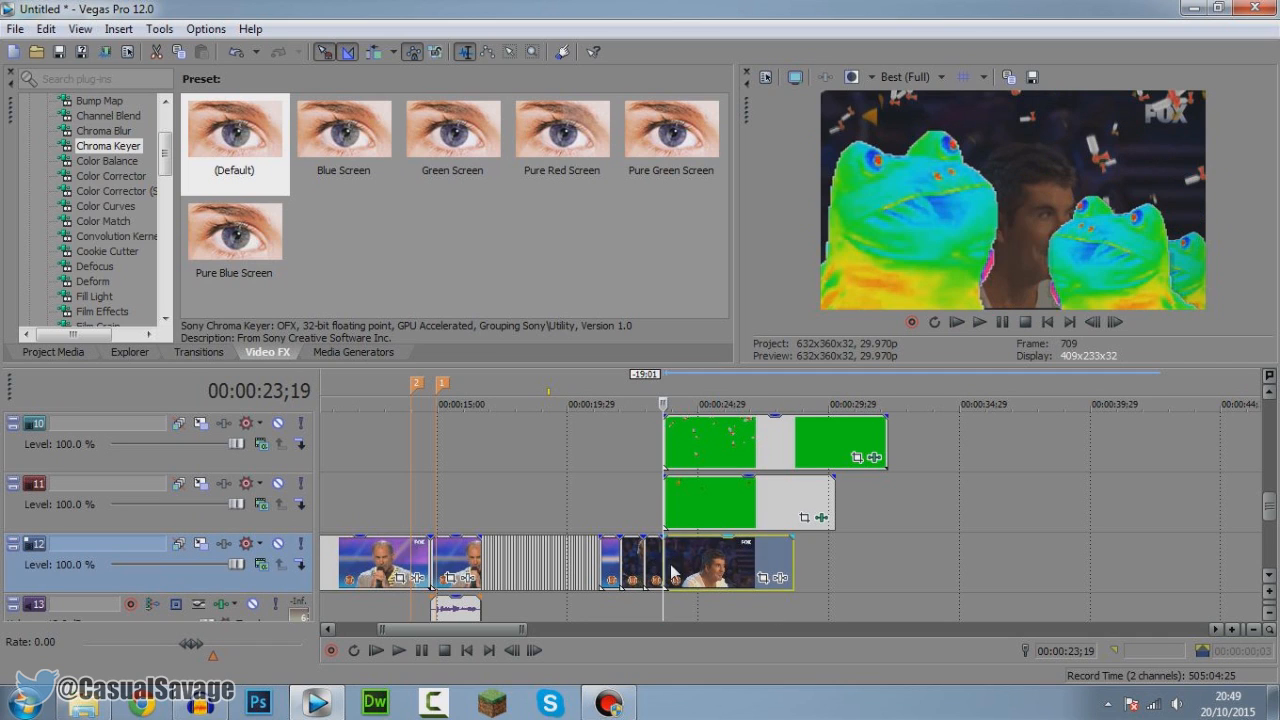
{"action": "left_click", "coordinate": [728, 568]}
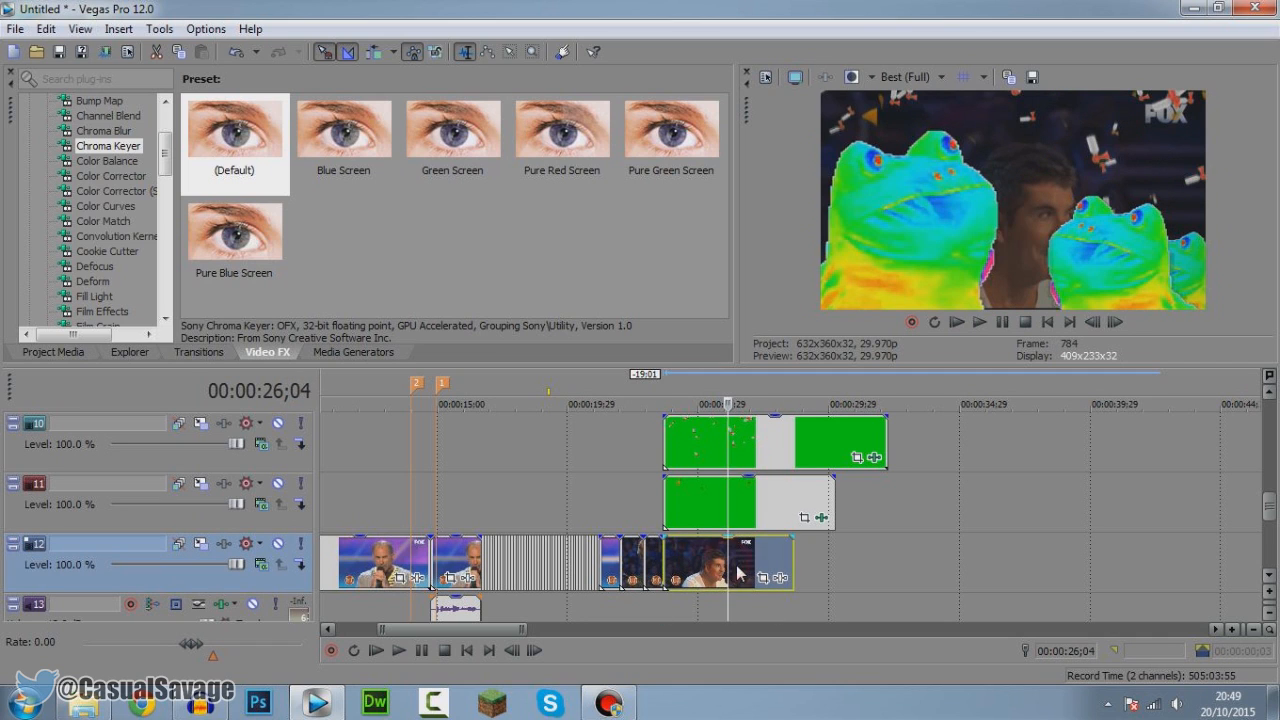
{"action": "left_click", "coordinate": [740, 573]}
{"action": "left_click", "coordinate": [748, 571]}
{"action": "left_click", "coordinate": [765, 572]}
{"action": "left_click", "coordinate": [786, 568]}
{"action": "left_click_drag", "start_coordinate": [794, 560], "coordinate": [789, 562]}
Step: Trim both green-screen overlays, the frog's audio event and the lowest frog event to end at 00:00:28;11
{"action": "left_click_drag", "start_coordinate": [835, 510], "coordinate": [794, 513]}
{"action": "left_click_drag", "start_coordinate": [885, 452], "coordinate": [786, 452]}
{"action": "left_click_drag", "start_coordinate": [1270, 516], "coordinate": [1274, 499]}
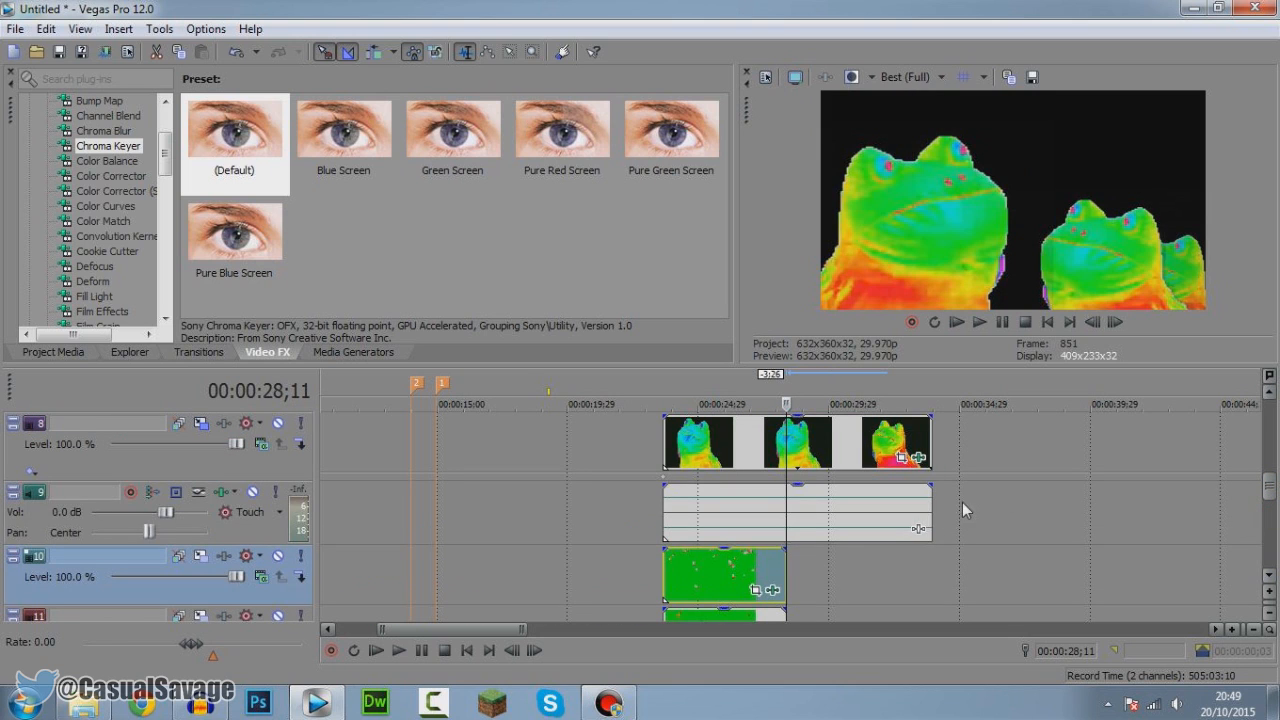
{"action": "left_click_drag", "start_coordinate": [926, 515], "coordinate": [786, 512]}
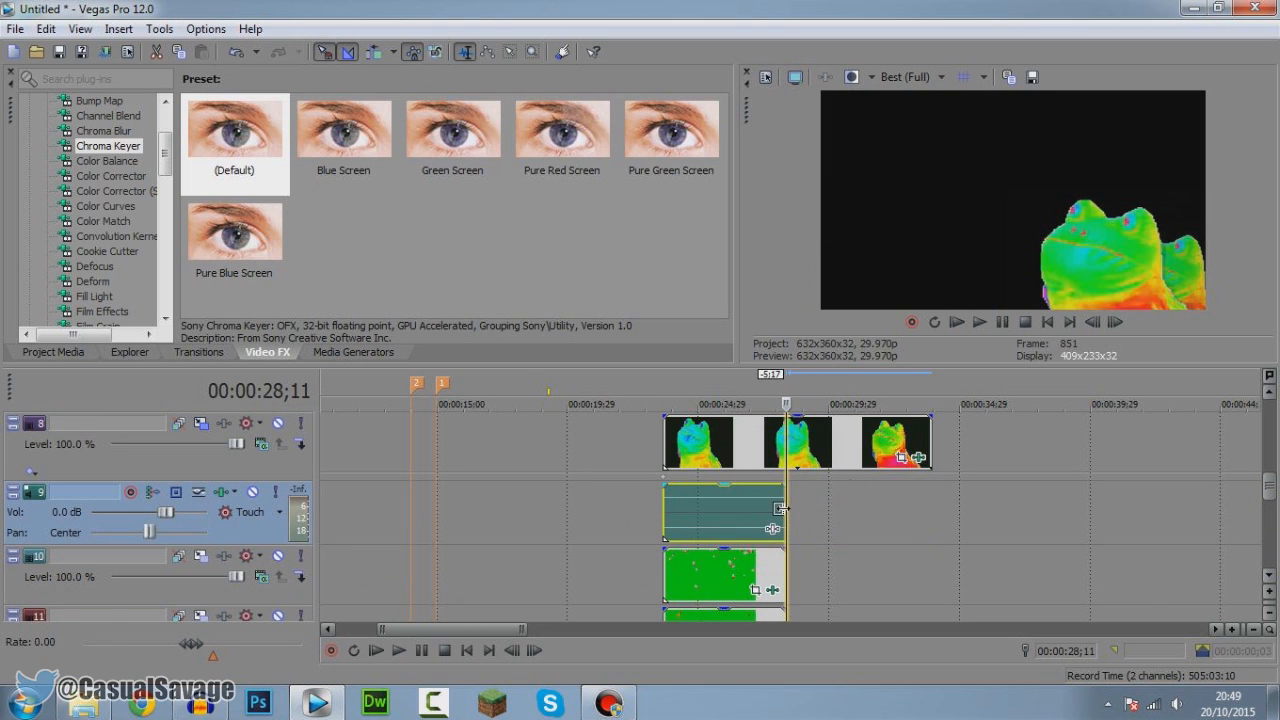
{"action": "left_click_drag", "start_coordinate": [930, 436], "coordinate": [784, 452]}
Step: Delete the frog's audio track below the lowest frog track
{"action": "scroll", "coordinate": [690, 524], "scroll_direction": "down", "scroll_amount": 2}
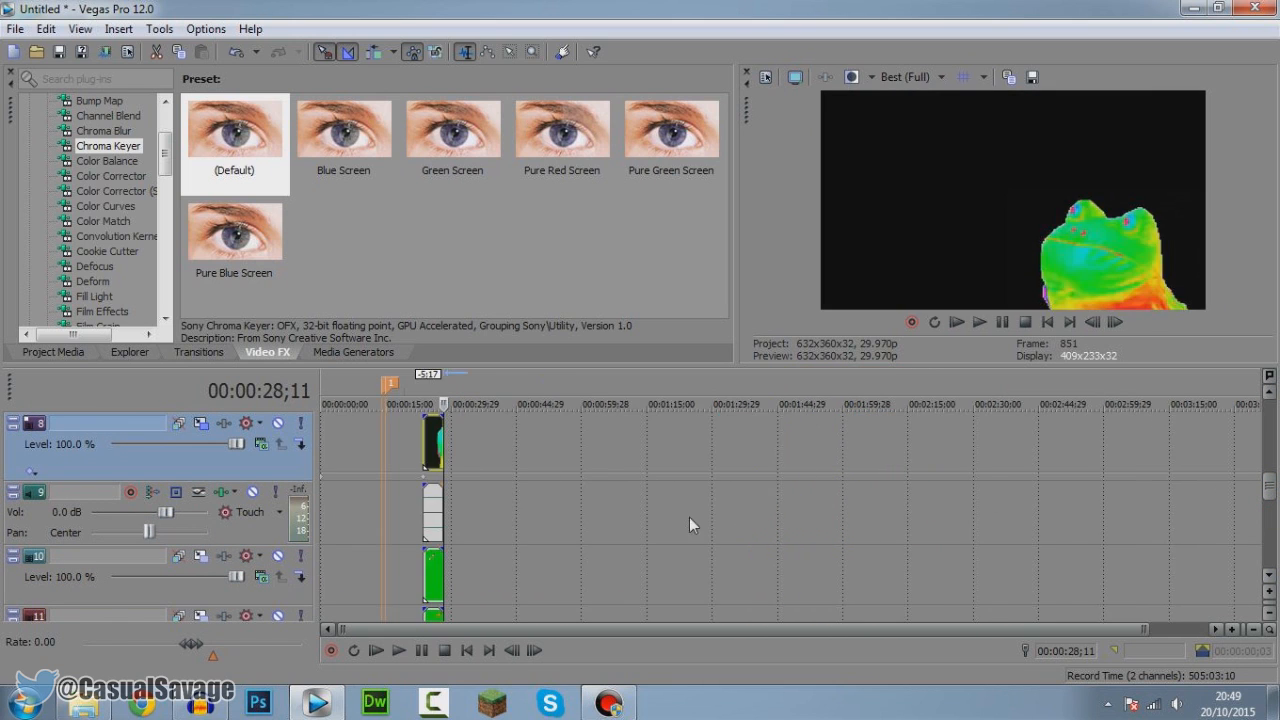
{"action": "scroll", "coordinate": [448, 524], "scroll_direction": "up", "scroll_amount": 1}
{"action": "right_click", "coordinate": [249, 521]}
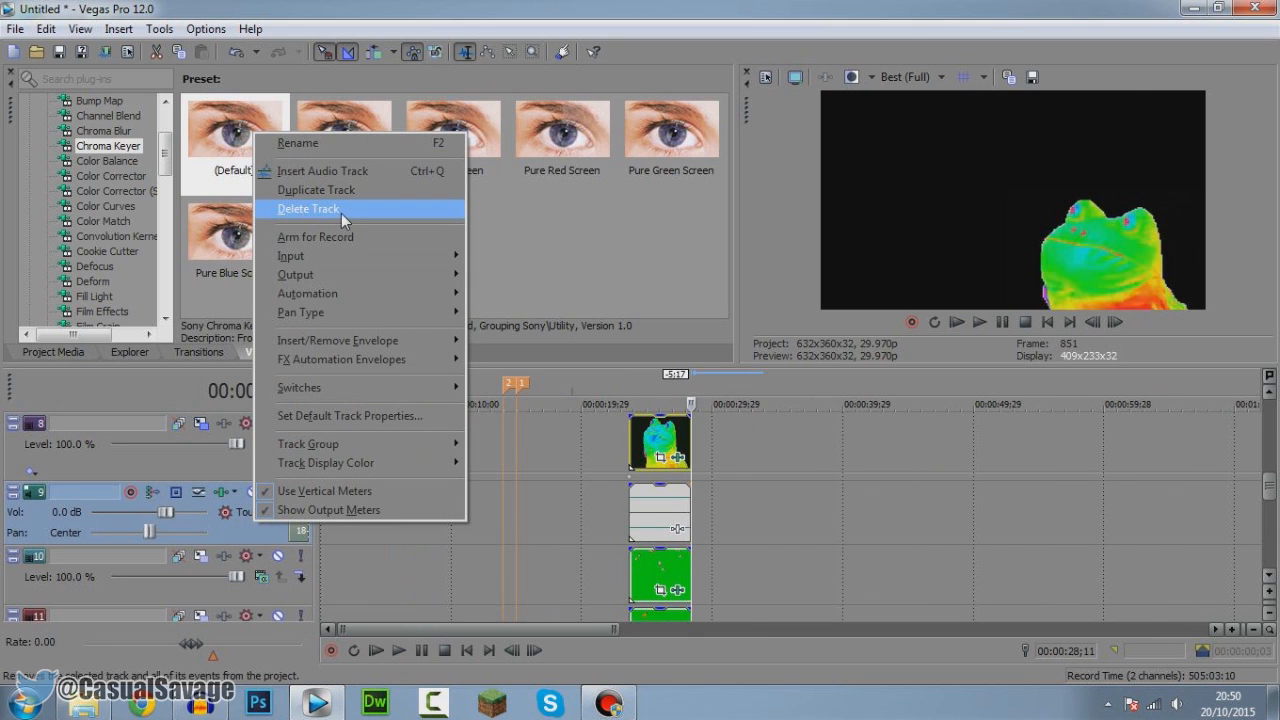
{"action": "left_click", "coordinate": [310, 209]}
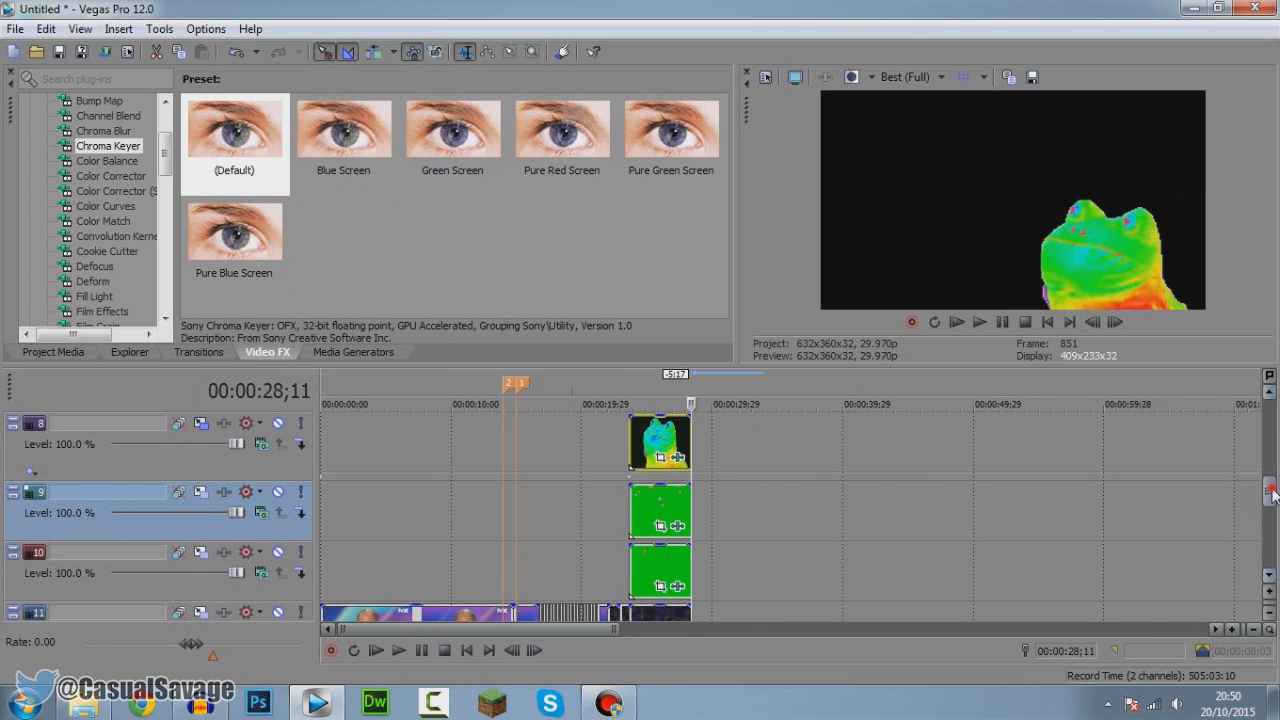
Step: Trim the frog events on the upper frog tracks to end at 00:00:28;11
{"action": "left_click_drag", "start_coordinate": [1274, 500], "coordinate": [1274, 470]}
{"action": "left_click_drag", "start_coordinate": [759, 579], "coordinate": [691, 583]}
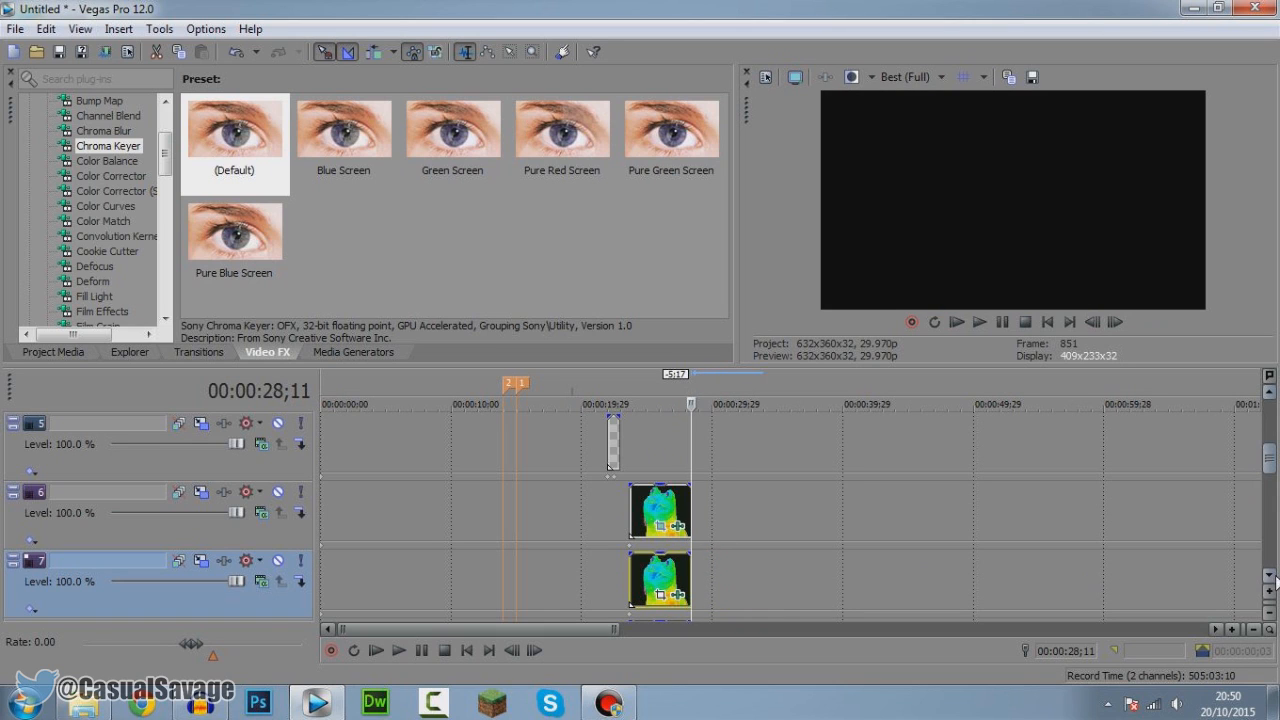
Step: Place the cursor at 00:00:28;11 and insert a new video track above the main footage
{"action": "left_click", "coordinate": [1267, 578]}
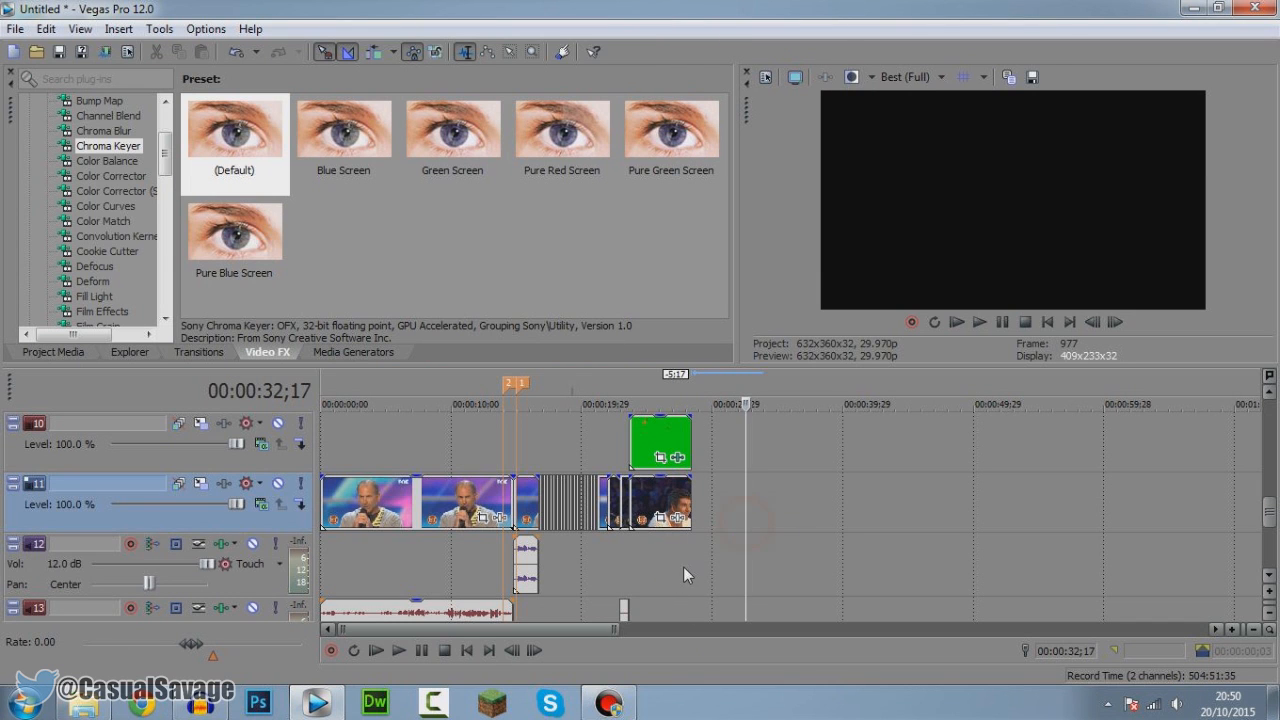
{"action": "left_click", "coordinate": [685, 562]}
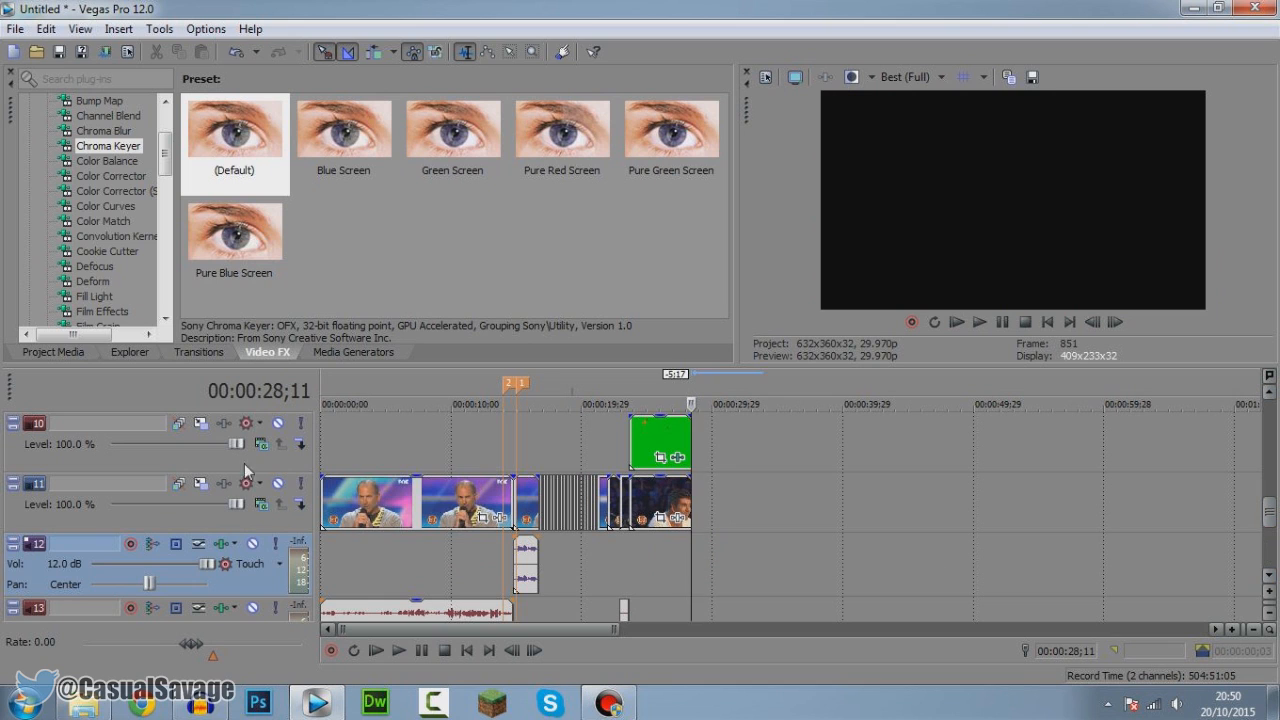
{"action": "right_click", "coordinate": [270, 515]}
{"action": "left_click", "coordinate": [320, 277]}
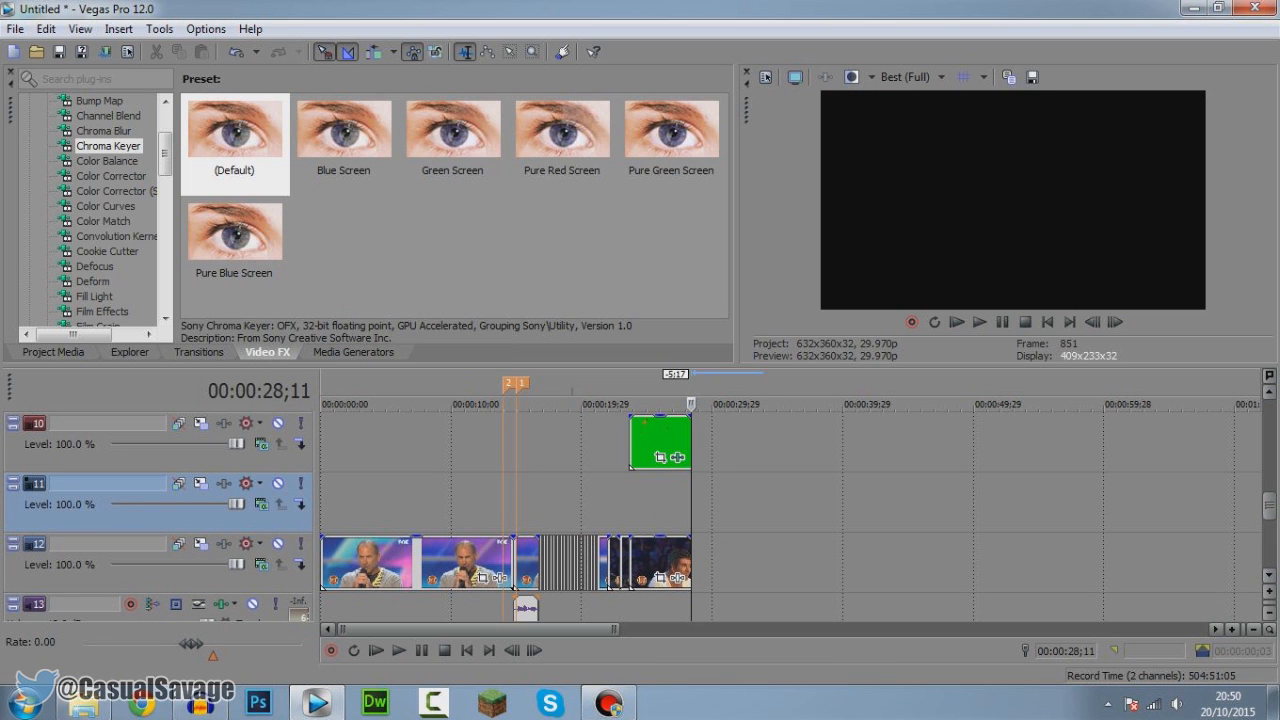
Step: Add Round Winning Killcam.mp4 from the Green Screens folder to the new track, starting at 00:00:28;11
{"action": "left_click", "coordinate": [110, 705]}
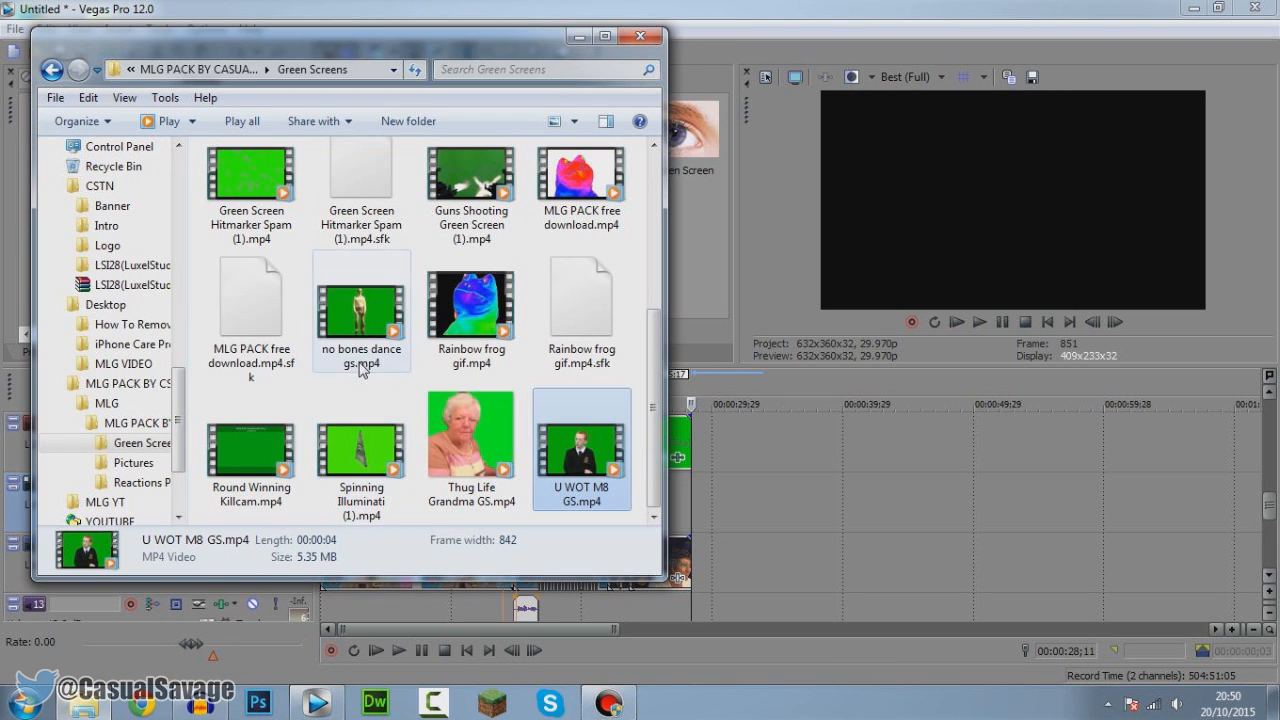
{"action": "left_click", "coordinate": [258, 505]}
{"action": "left_click_drag", "start_coordinate": [258, 507], "coordinate": [730, 499]}
{"action": "left_click", "coordinate": [726, 509]}
{"action": "left_click", "coordinate": [723, 498]}
Step: Apply the Chroma Keyer's Green Screen preset to the killcam event and close the effect settings
{"action": "left_click_drag", "start_coordinate": [481, 140], "coordinate": [927, 490]}
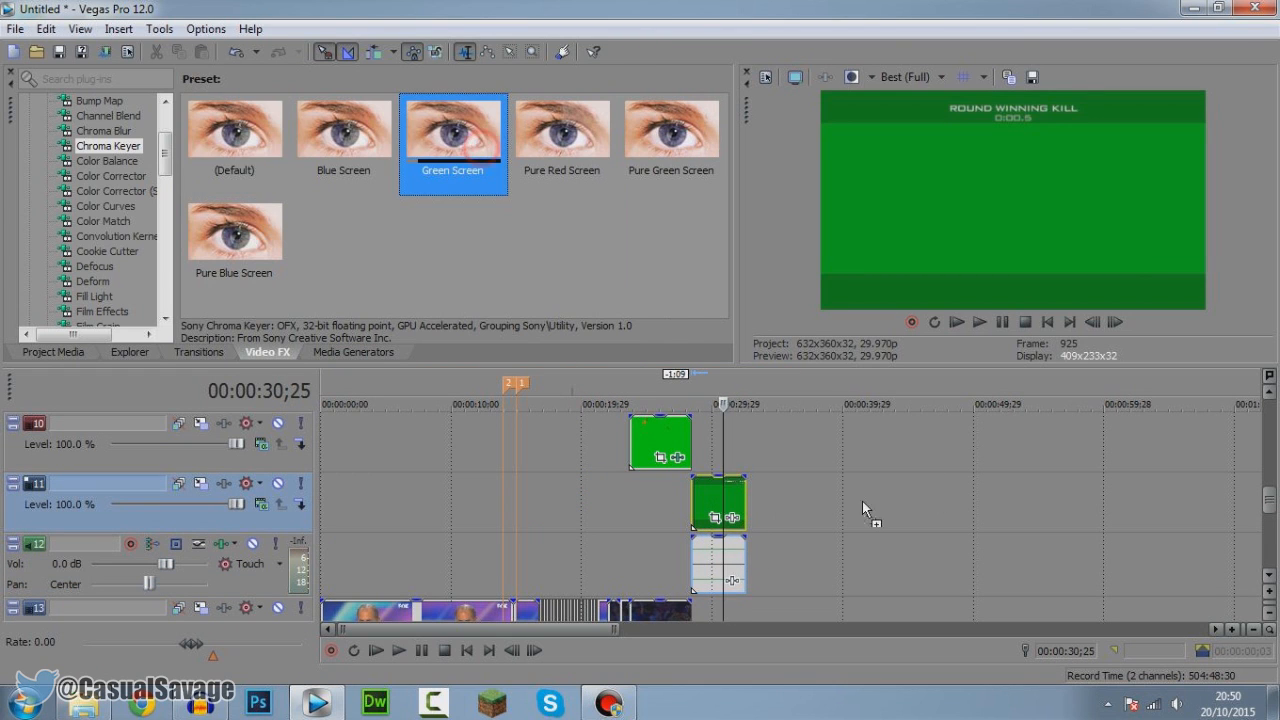
{"action": "left_click_drag", "start_coordinate": [716, 498], "coordinate": [717, 499]}
{"action": "left_click", "coordinate": [679, 279]}
Step: Copy the opening clip, paste it at 00:00:32;16 on the main footage track, and shift the copy 1;07 earlier
{"action": "left_click", "coordinate": [1269, 575]}
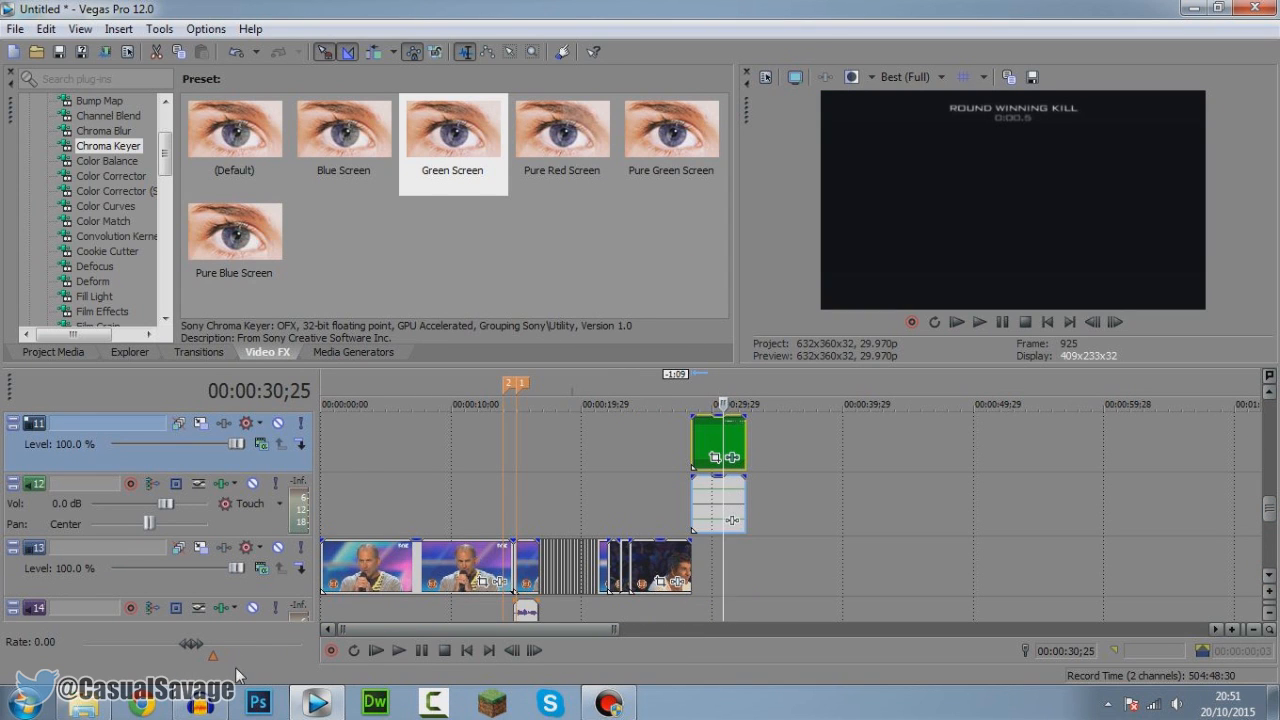
{"action": "left_click", "coordinate": [426, 576]}
{"action": "left_click", "coordinate": [465, 566]}
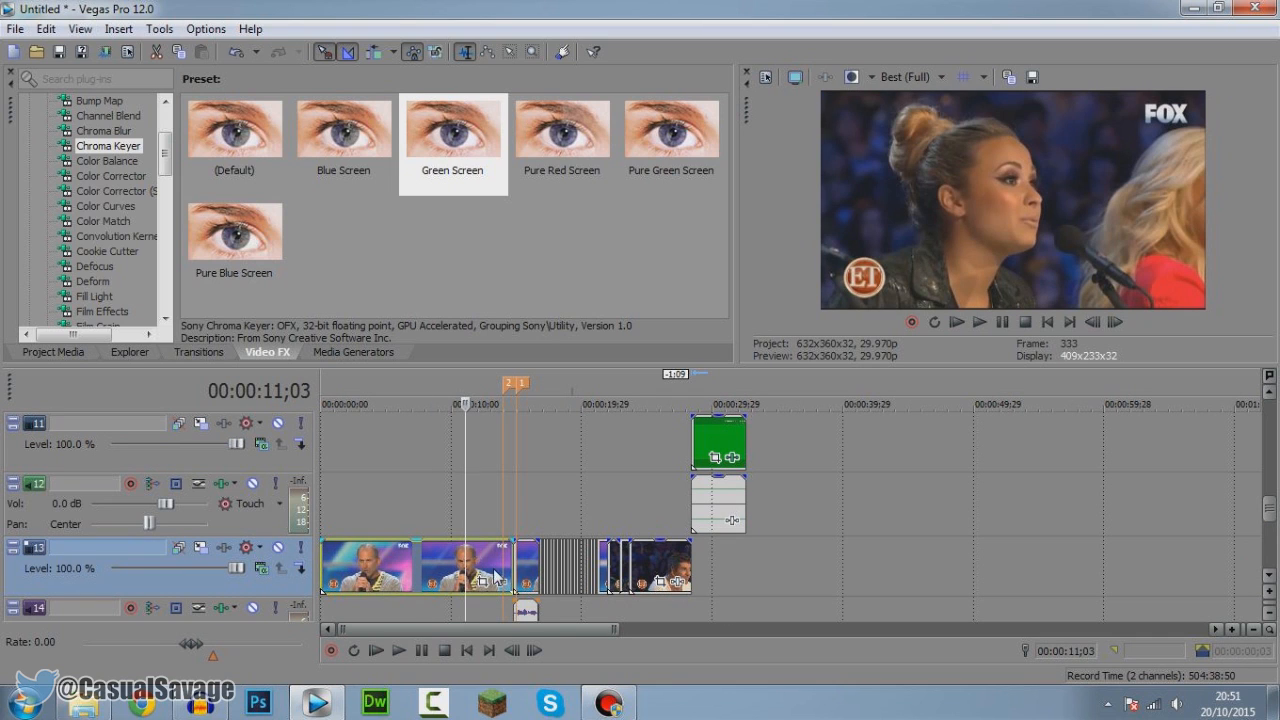
{"action": "left_click", "coordinate": [745, 576]}
{"action": "key", "text": "ctrl+v"}
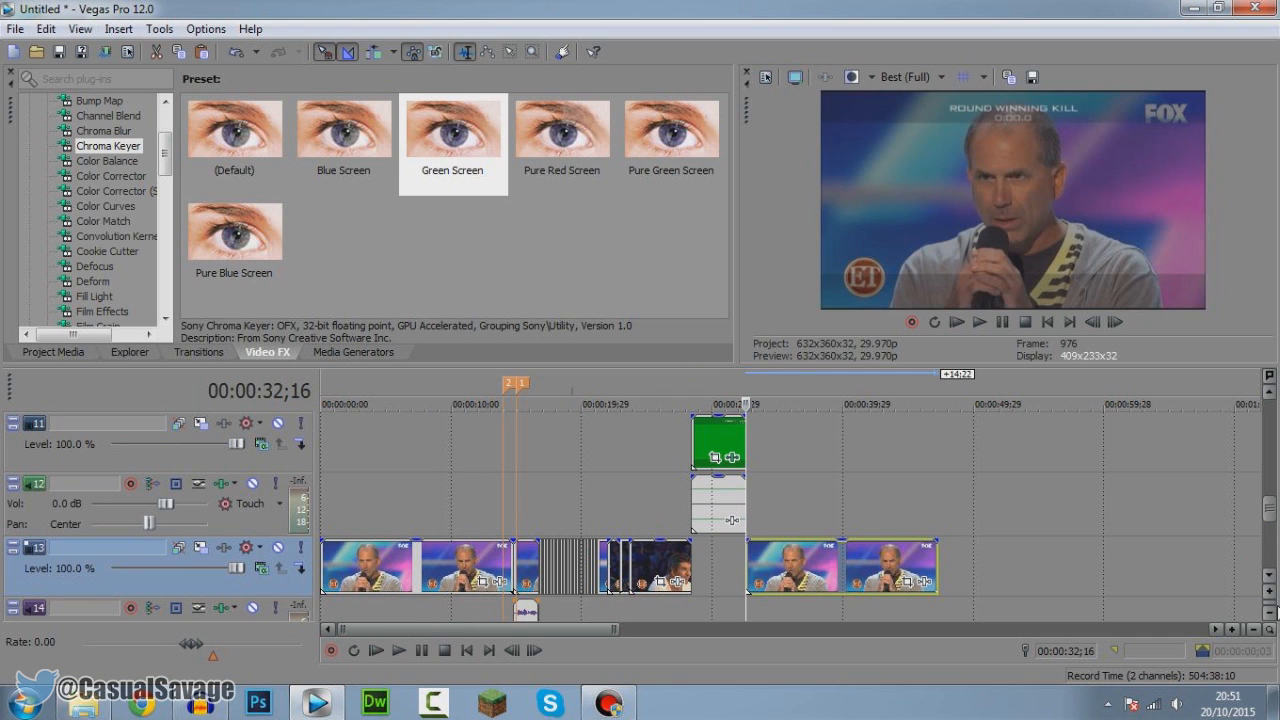
{"action": "left_click", "coordinate": [1268, 576]}
{"action": "left_click", "coordinate": [1268, 576]}
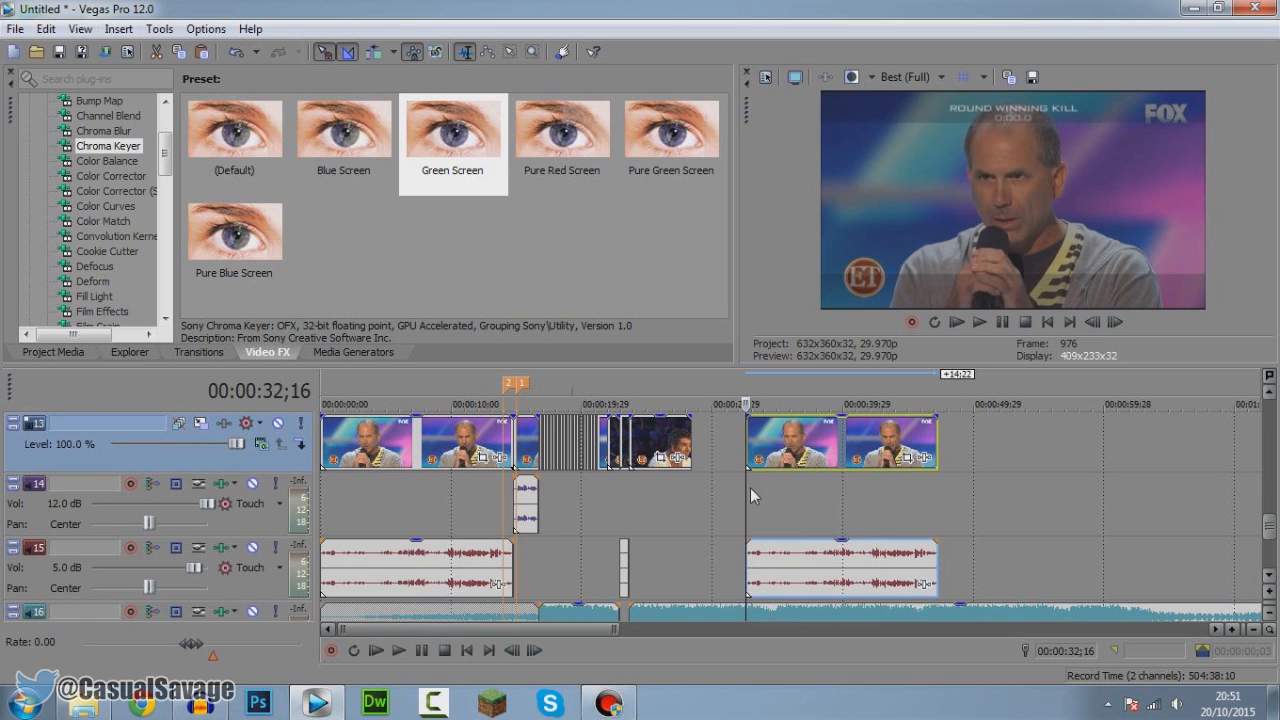
{"action": "left_click_drag", "start_coordinate": [789, 464], "coordinate": [772, 468]}
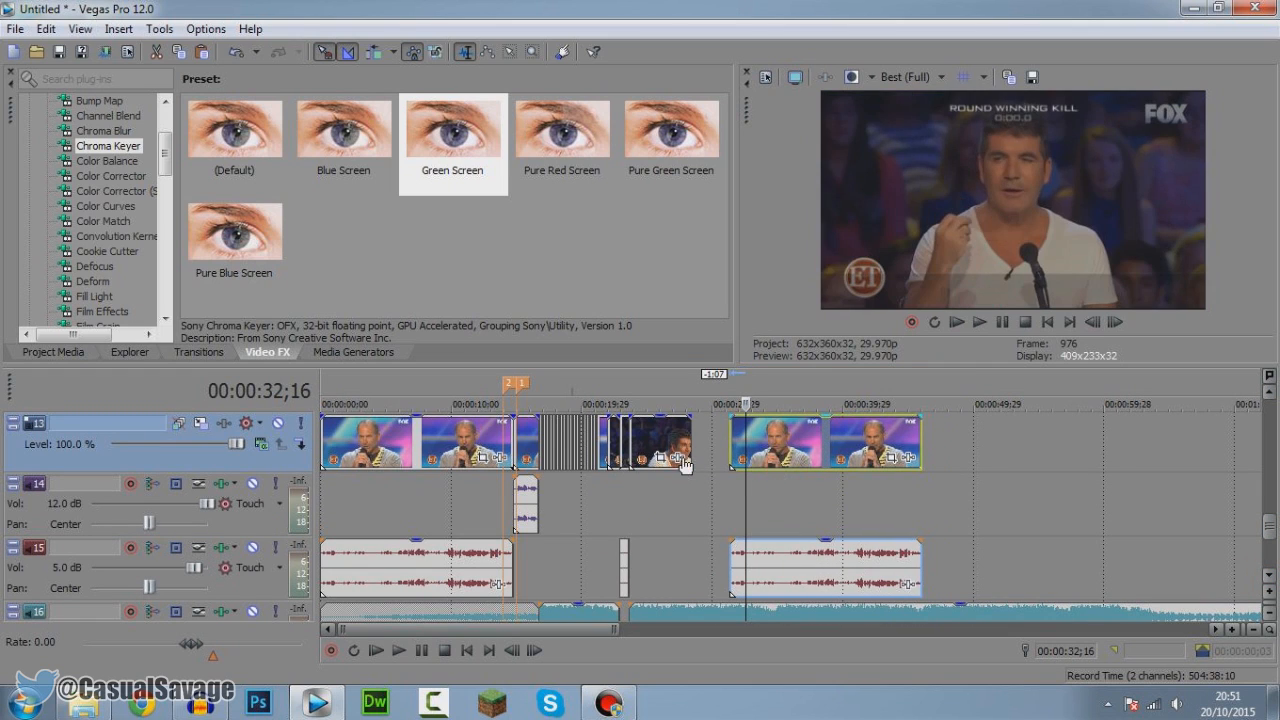
{"action": "key", "text": "Delete"}
{"action": "left_click", "coordinate": [524, 433]}
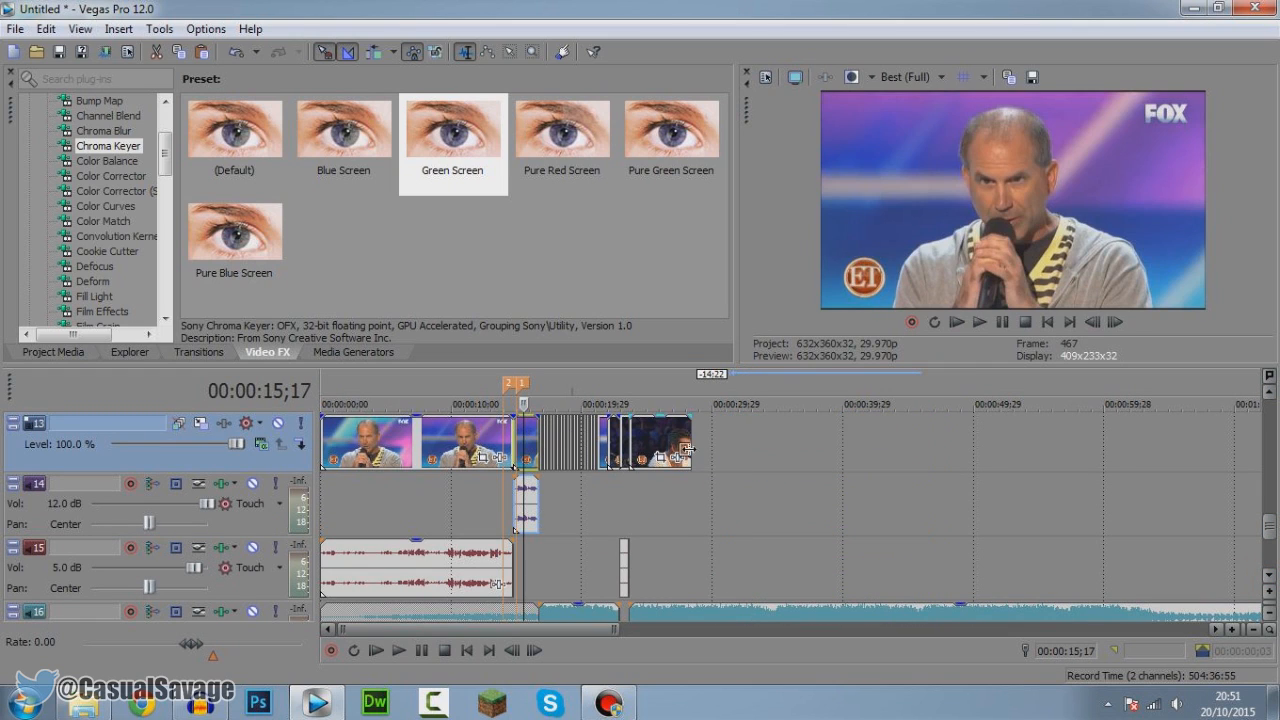
{"action": "key", "text": "ctrl+z"}
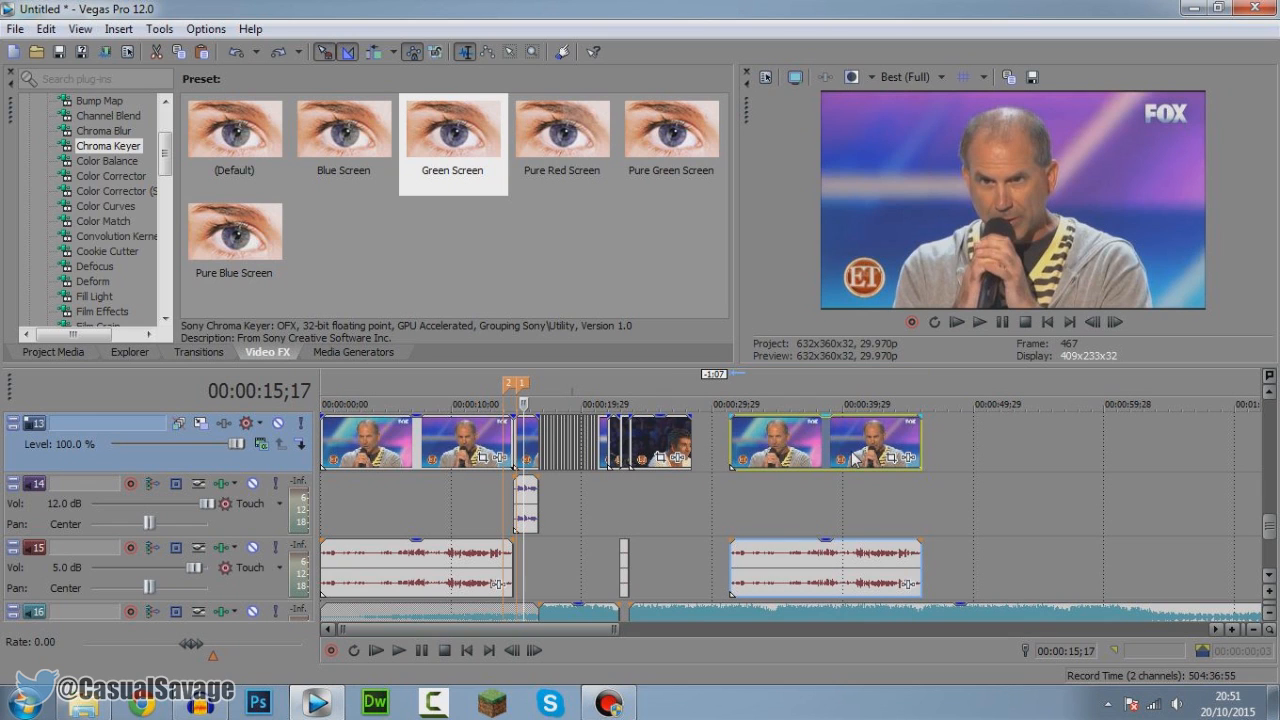
Step: Trim the pasted clip down to its judges' shots and move it directly after the last reaction shot at 00:00:28;11
{"action": "left_click", "coordinate": [849, 457]}
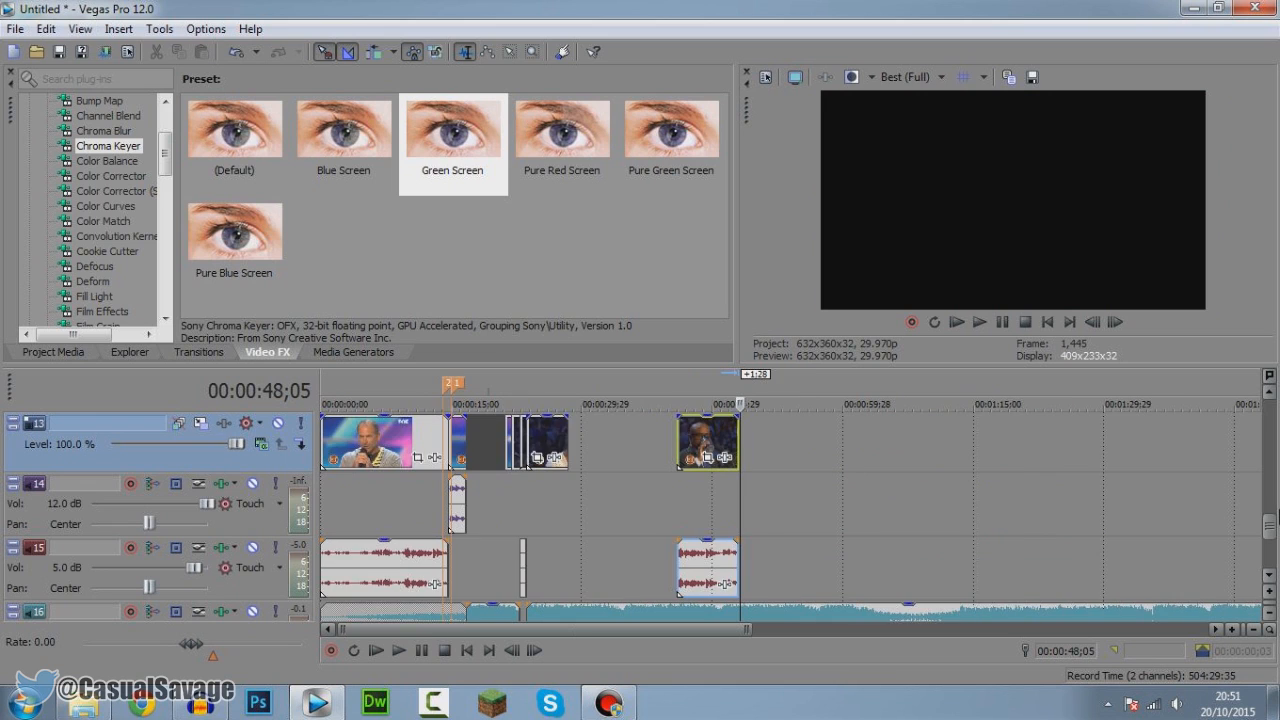
{"action": "left_click_drag", "start_coordinate": [1273, 537], "coordinate": [1273, 527]}
{"action": "left_click_drag", "start_coordinate": [694, 497], "coordinate": [585, 505]}
{"action": "left_click", "coordinate": [575, 511]}
{"action": "scroll", "coordinate": [619, 508], "scroll_direction": "up", "scroll_amount": 2}
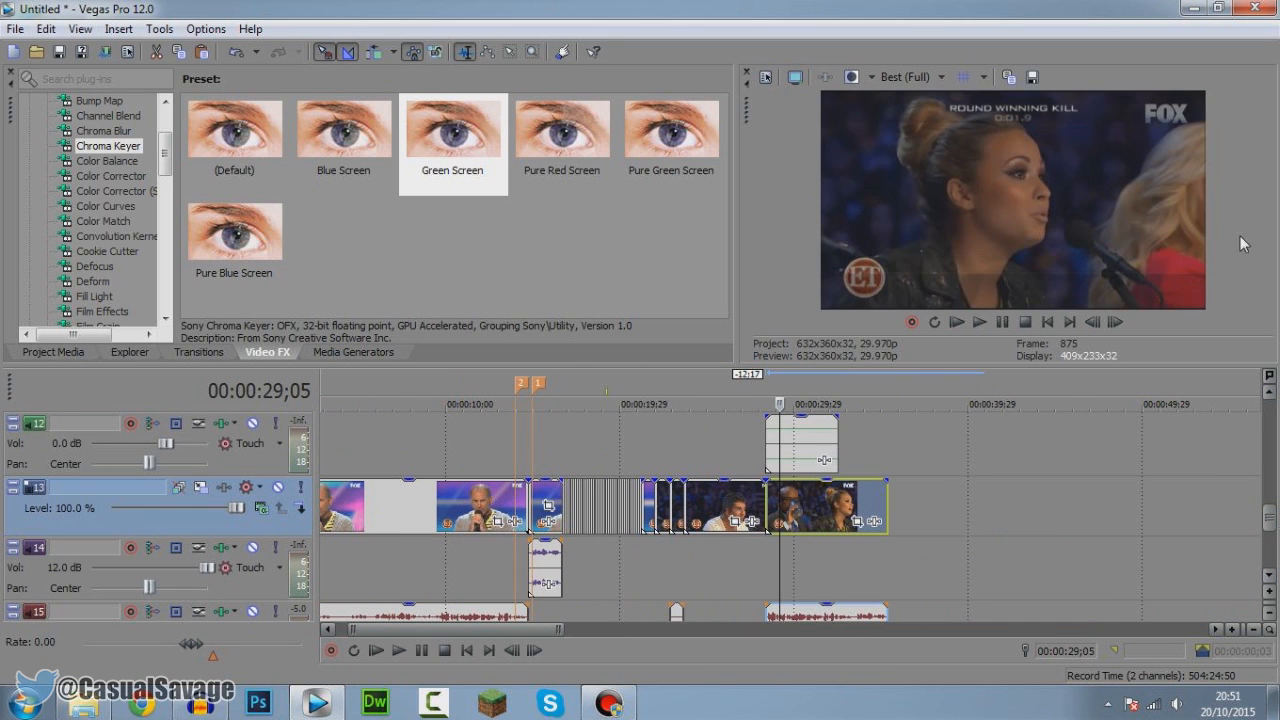
Step: Time-stretch the killcam overlay to the end of the judges' clip beneath it and disable its resampling
{"action": "left_click_drag", "start_coordinate": [1269, 518], "coordinate": [1273, 513]}
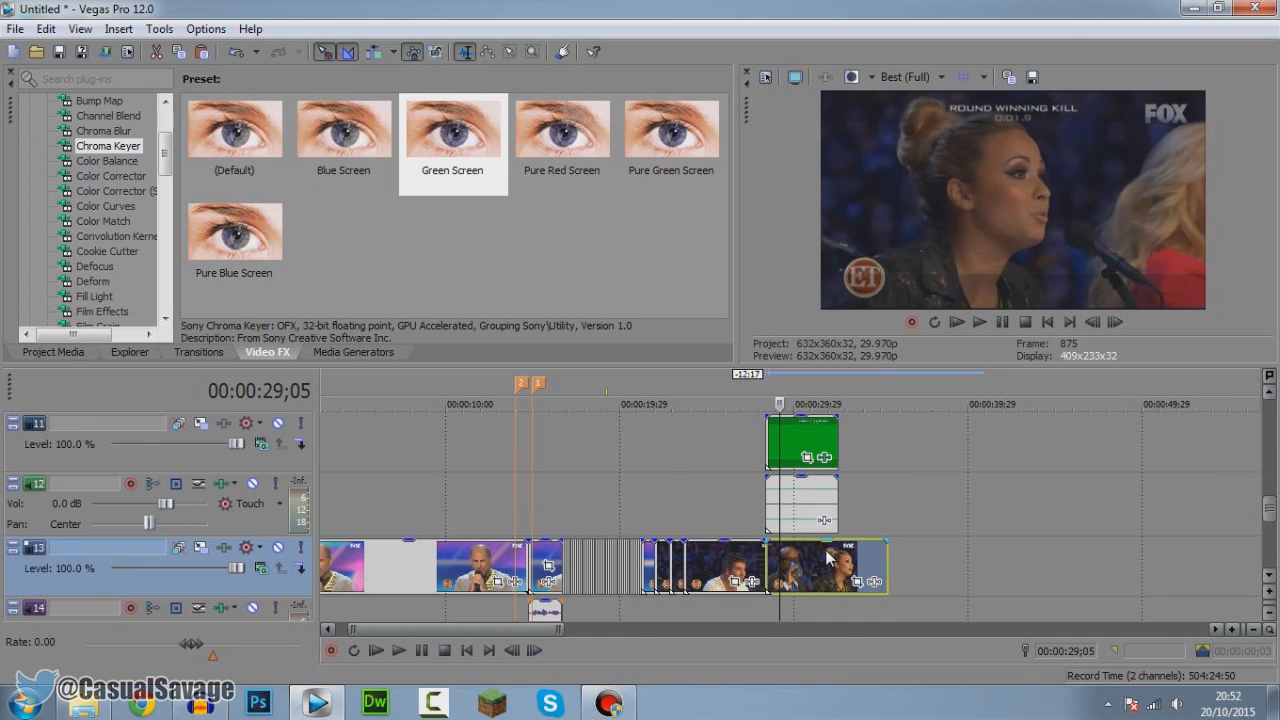
{"action": "left_click_drag", "start_coordinate": [835, 440], "coordinate": [885, 447]}
{"action": "right_click", "coordinate": [765, 453]}
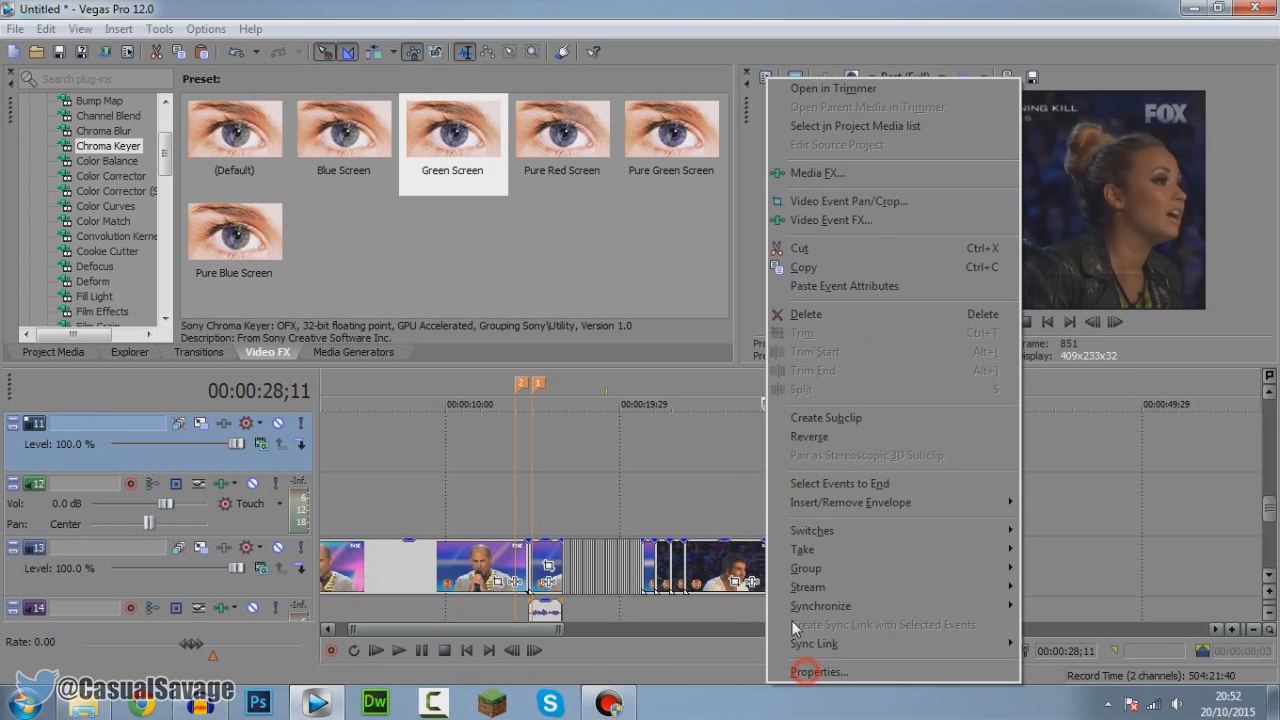
{"action": "left_click", "coordinate": [818, 672]}
{"action": "left_click", "coordinate": [540, 291]}
{"action": "left_click", "coordinate": [700, 574]}
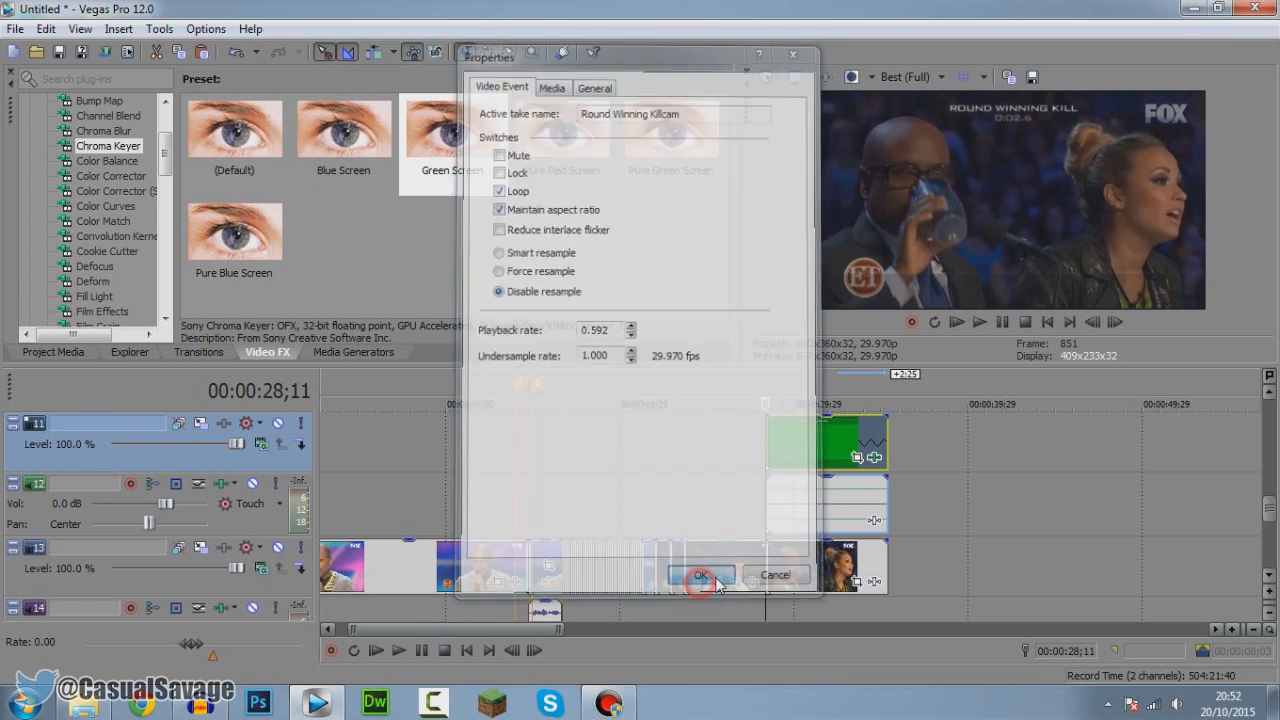
Step: Check the event properties of the judges' clip beneath the killcam overlay
{"action": "right_click", "coordinate": [778, 565]}
{"action": "left_click", "coordinate": [805, 672]}
{"action": "left_click", "coordinate": [700, 574]}
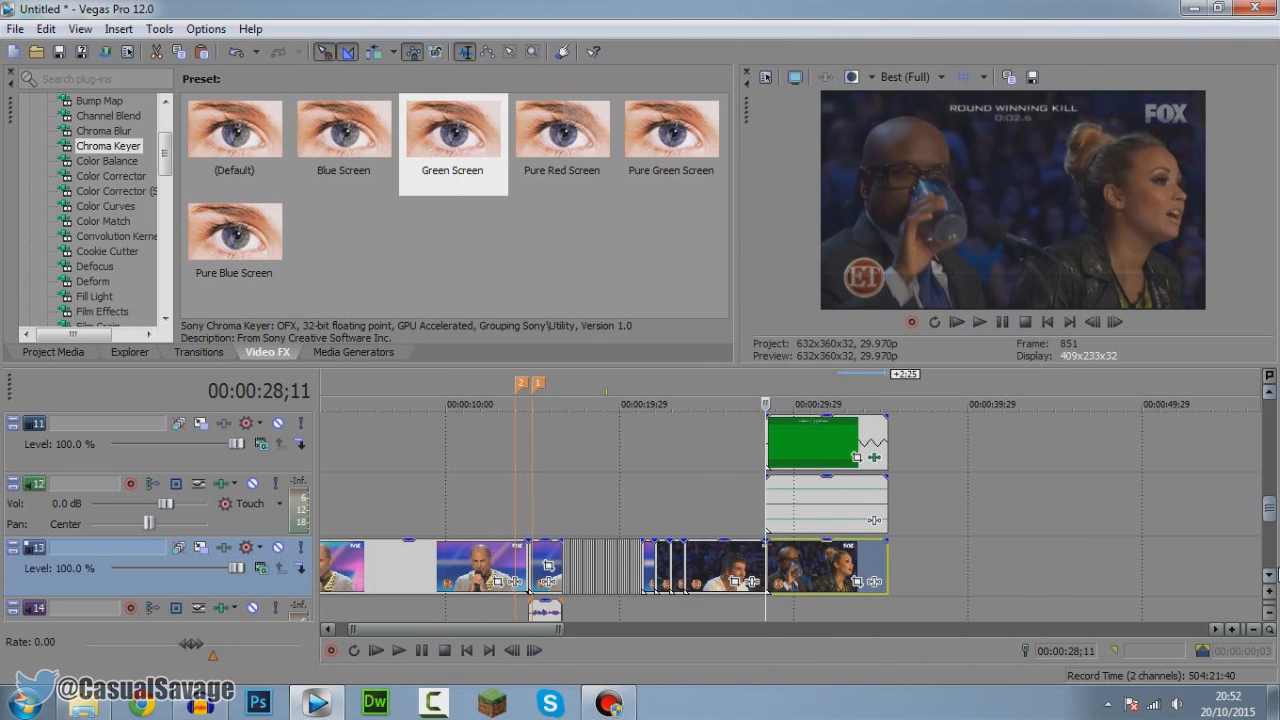
Step: Play back the timeline from the last reaction shot through the round-winning killcam replay
{"action": "left_click", "coordinate": [1270, 577]}
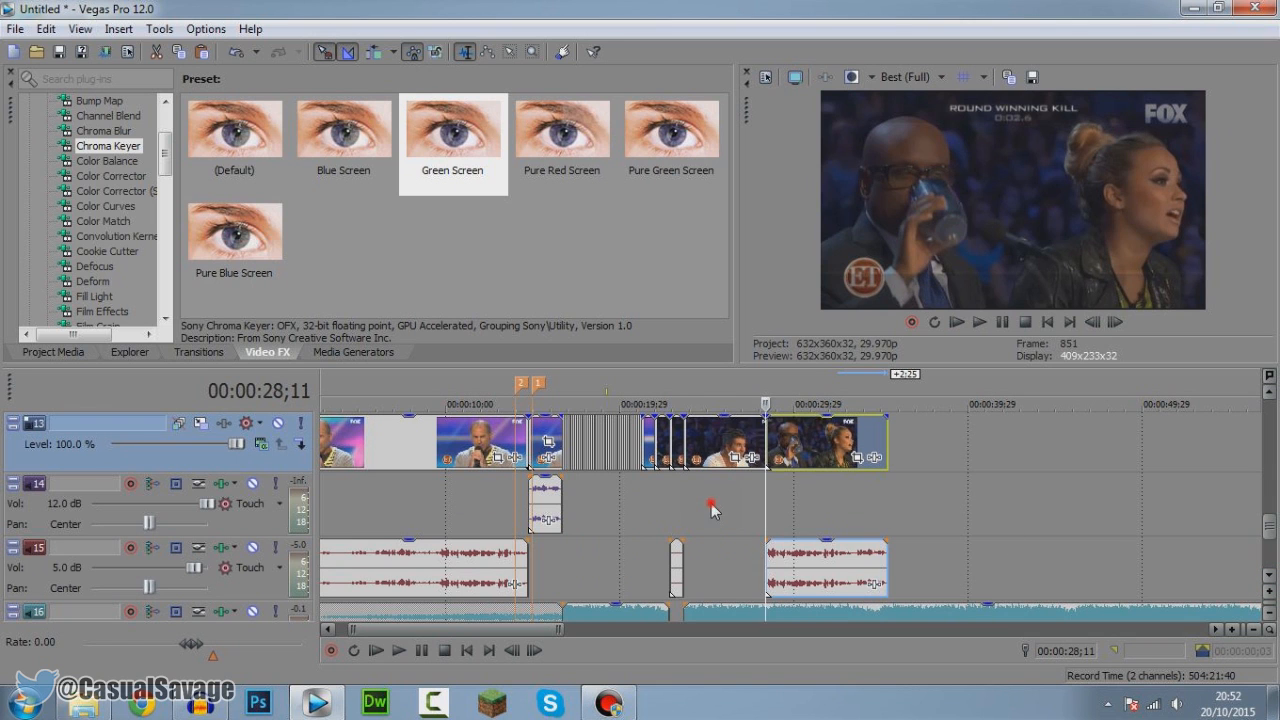
{"action": "left_click", "coordinate": [711, 503]}
{"action": "key", "text": "space"}
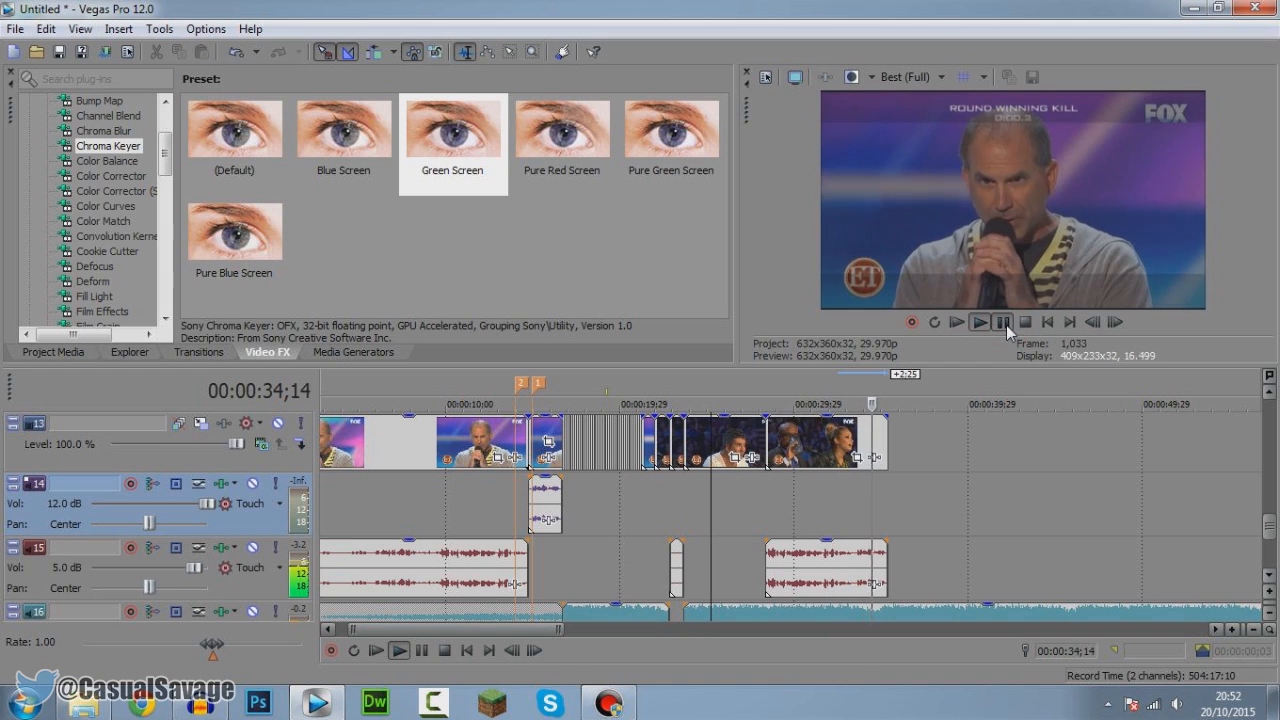
Step: Split the music at 00:00:28;11 and trim its second part to start where the judges' clip ends, leaving the killcam without music
{"action": "left_click", "coordinate": [1271, 580]}
{"action": "left_click", "coordinate": [766, 575]}
{"action": "key", "text": "s"}
{"action": "left_click_drag", "start_coordinate": [775, 572], "coordinate": [899, 569]}
{"action": "mouse_move", "coordinate": [1271, 540]}
{"action": "left_mouse_down"}
{"action": "mouse_move", "coordinate": [1273, 515]}
{"action": "mouse_move", "coordinate": [1273, 533]}
{"action": "left_mouse_up"}
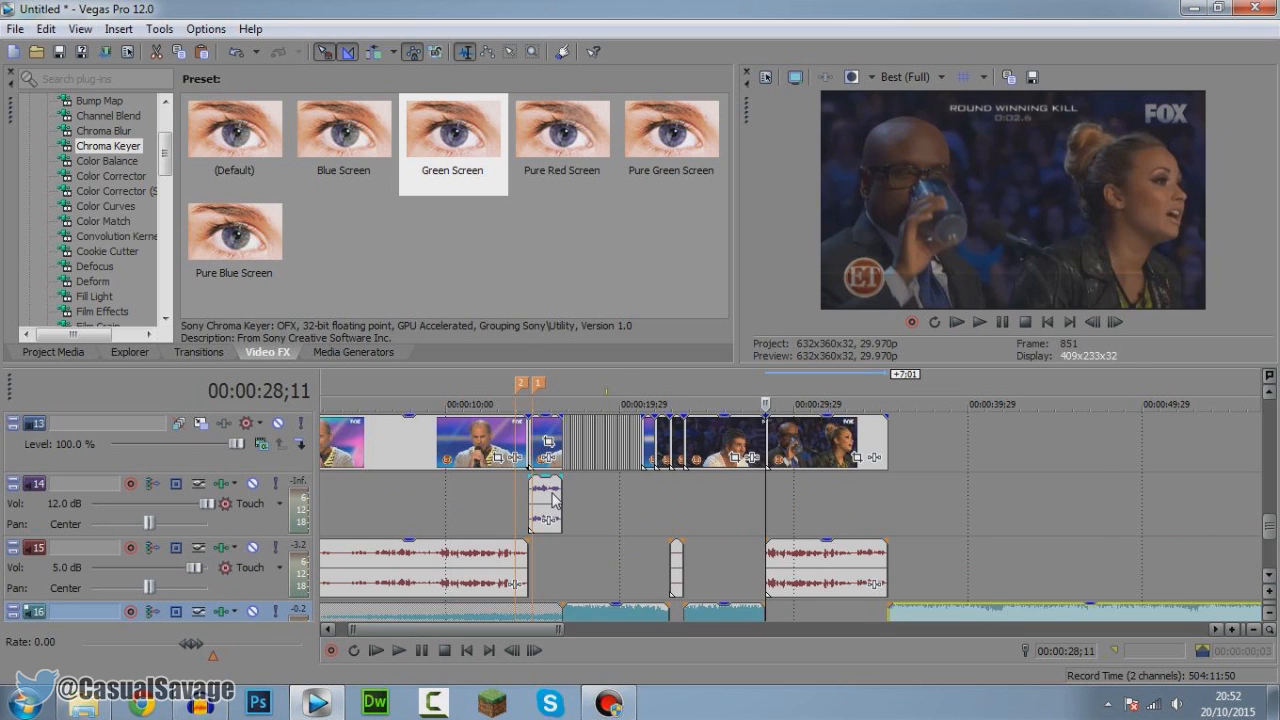
{"action": "scroll", "coordinate": [552, 493], "scroll_direction": "down", "scroll_amount": 3}
{"action": "scroll", "coordinate": [549, 493], "scroll_direction": "up", "scroll_amount": 3}
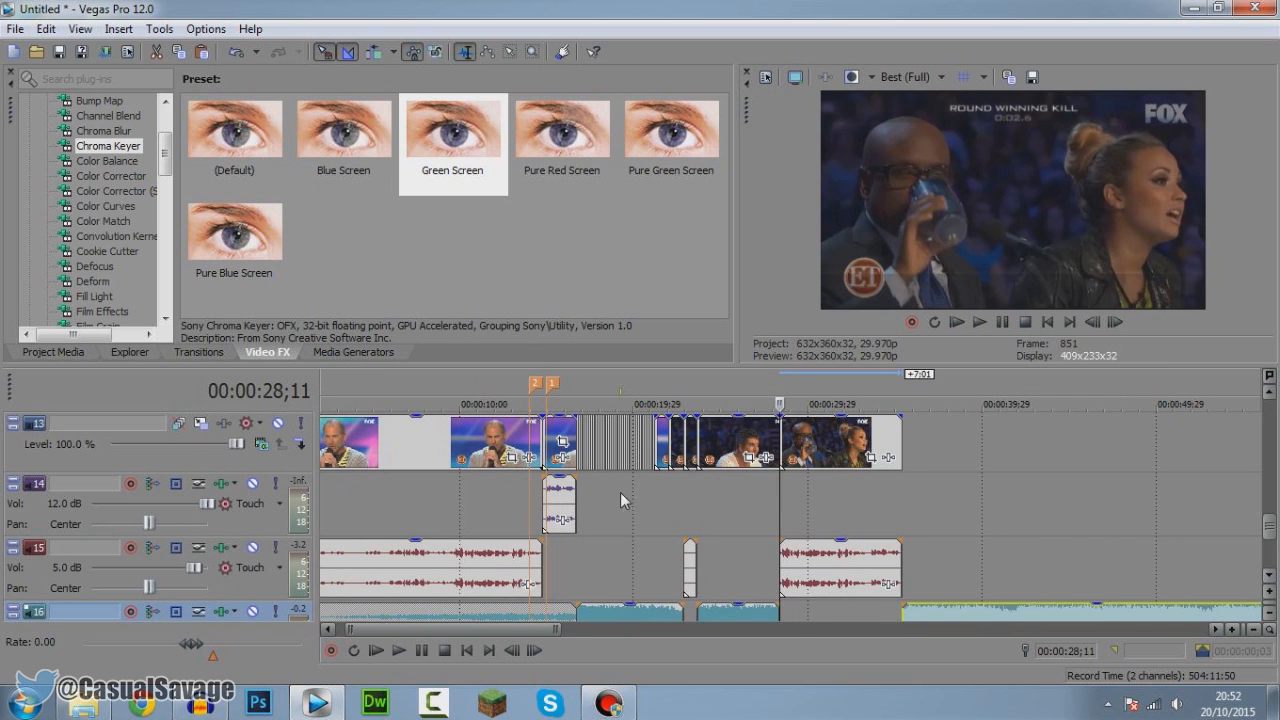
Step: Add GIRL.jpg from the project media to the main footage track at 00:00:35;12, directly after the judges' clip
{"action": "left_click", "coordinate": [90, 353]}
{"action": "left_click_drag", "start_coordinate": [723, 190], "coordinate": [710, 156]}
{"action": "left_click_drag", "start_coordinate": [481, 140], "coordinate": [1023, 449]}
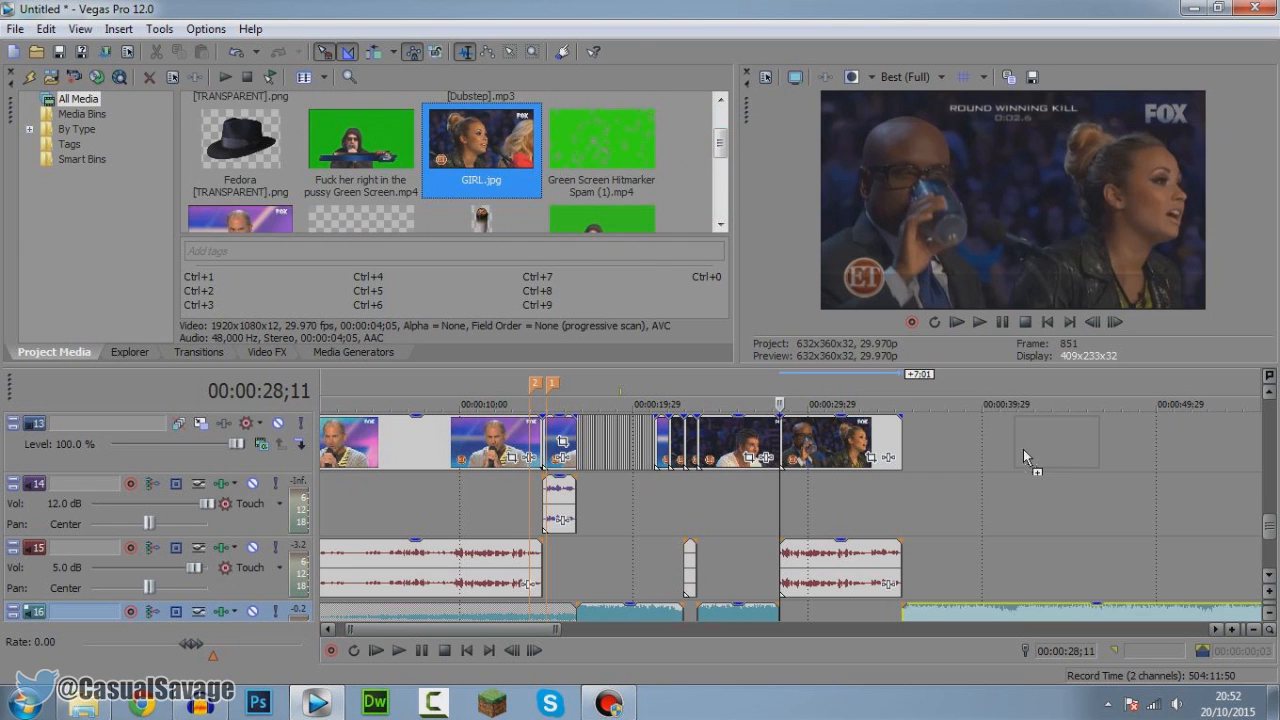
{"action": "left_click_drag", "start_coordinate": [924, 446], "coordinate": [922, 446]}
{"action": "left_click", "coordinate": [894, 486]}
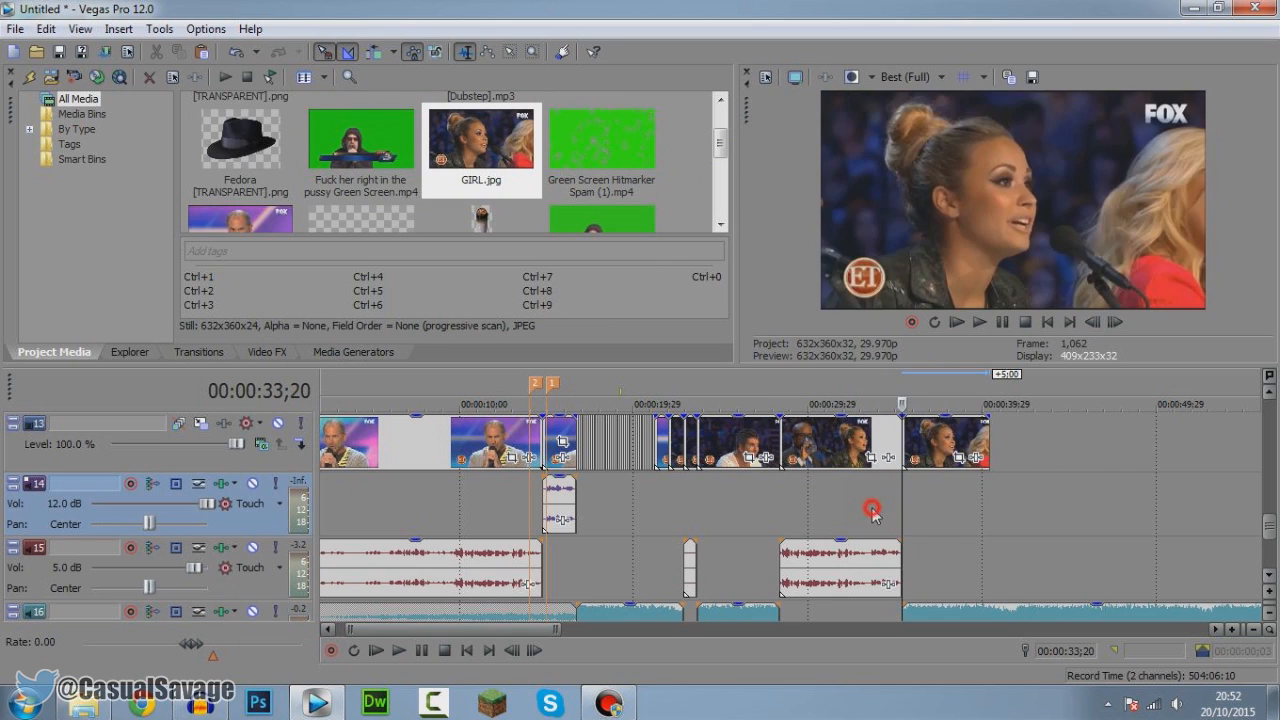
{"action": "left_click", "coordinate": [871, 509]}
{"action": "left_click", "coordinate": [913, 497]}
{"action": "left_click", "coordinate": [905, 498]}
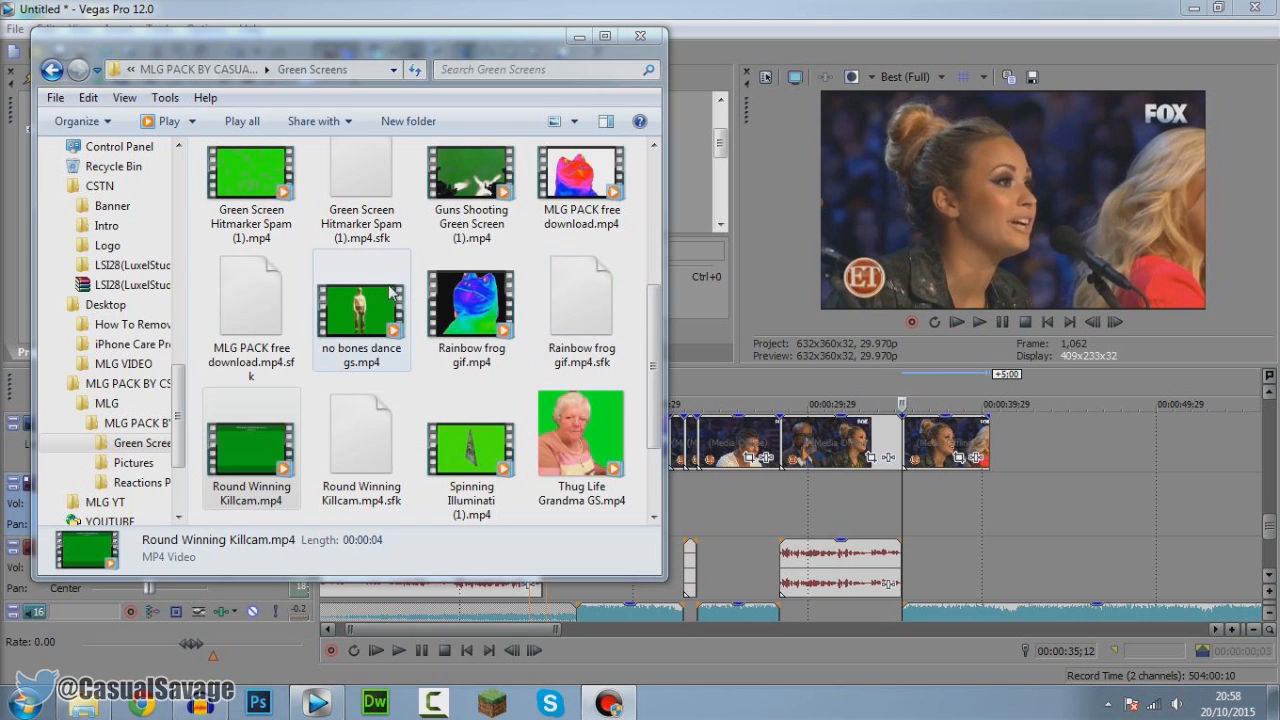
Step: Find WRECKED.wav on the computer and place it on audio track 14 at the start of the GIRL still
{"action": "left_click_drag", "start_coordinate": [176, 398], "coordinate": [199, 165]}
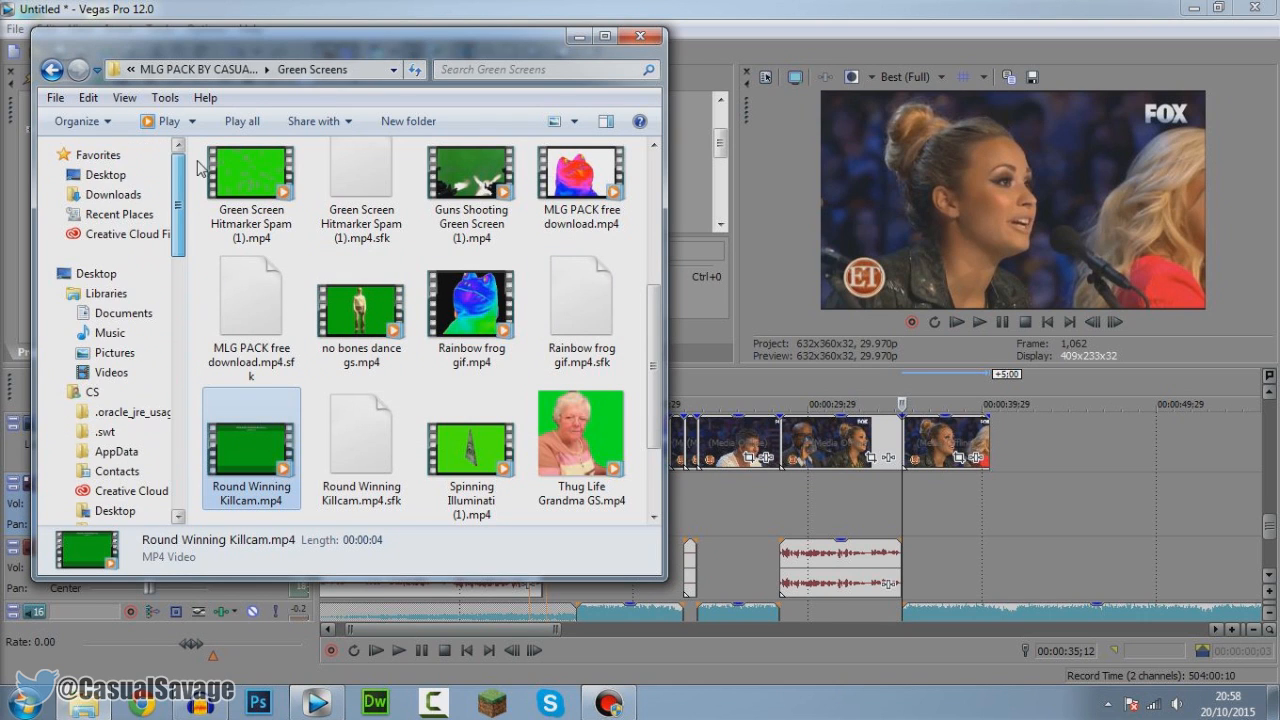
{"action": "left_click", "coordinate": [145, 174]}
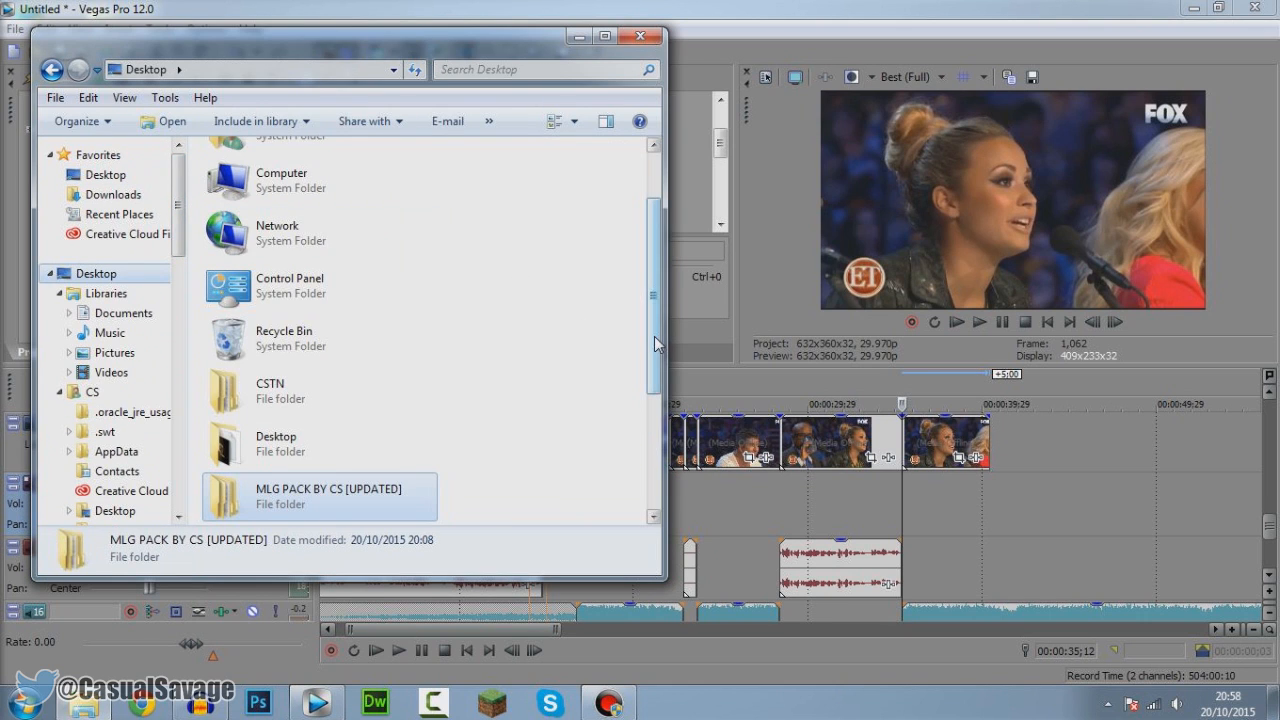
{"action": "scroll", "coordinate": [655, 343], "scroll_direction": "down", "scroll_amount": 5}
{"action": "double_click", "coordinate": [270, 350]}
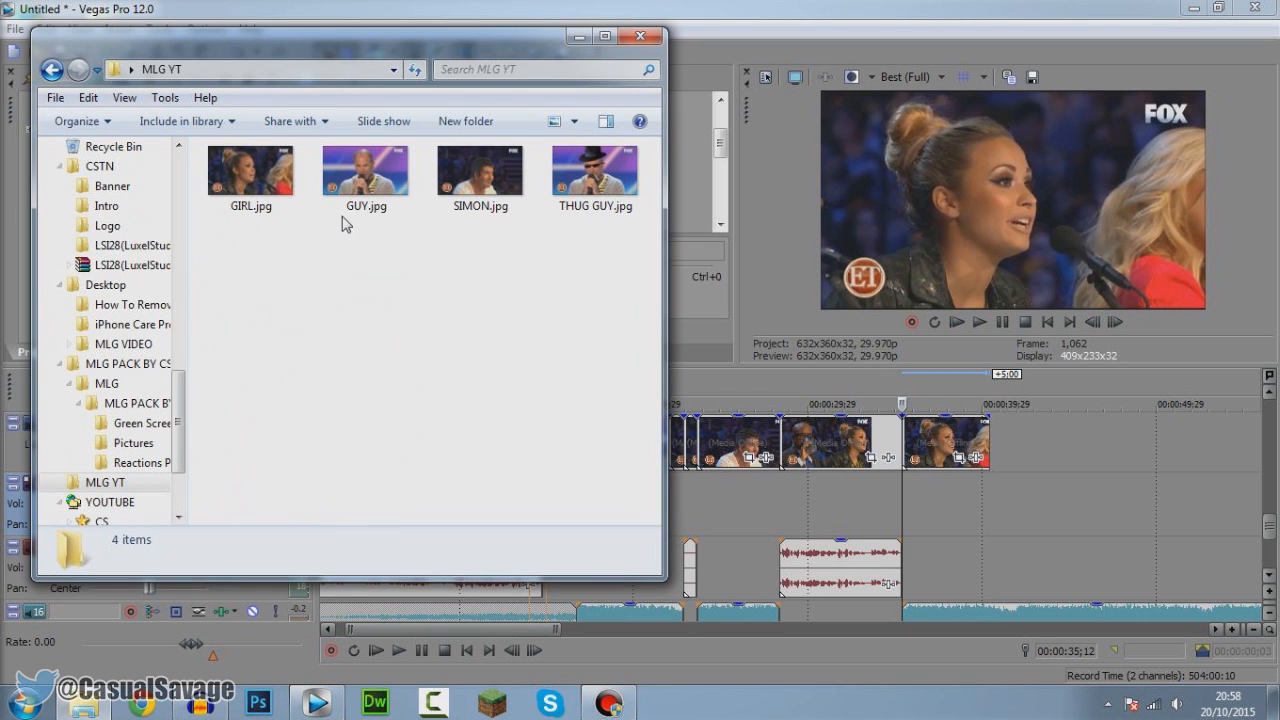
{"action": "left_click", "coordinate": [51, 69]}
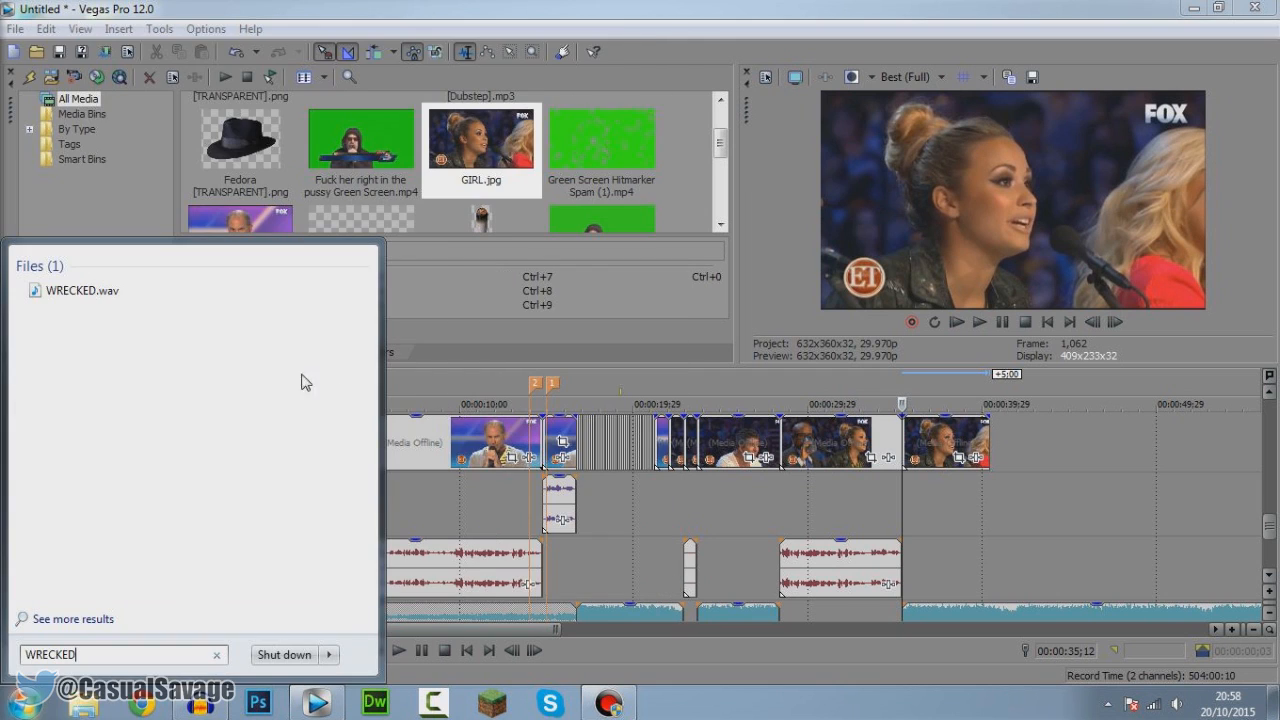
{"action": "left_click_drag", "start_coordinate": [86, 292], "coordinate": [926, 512]}
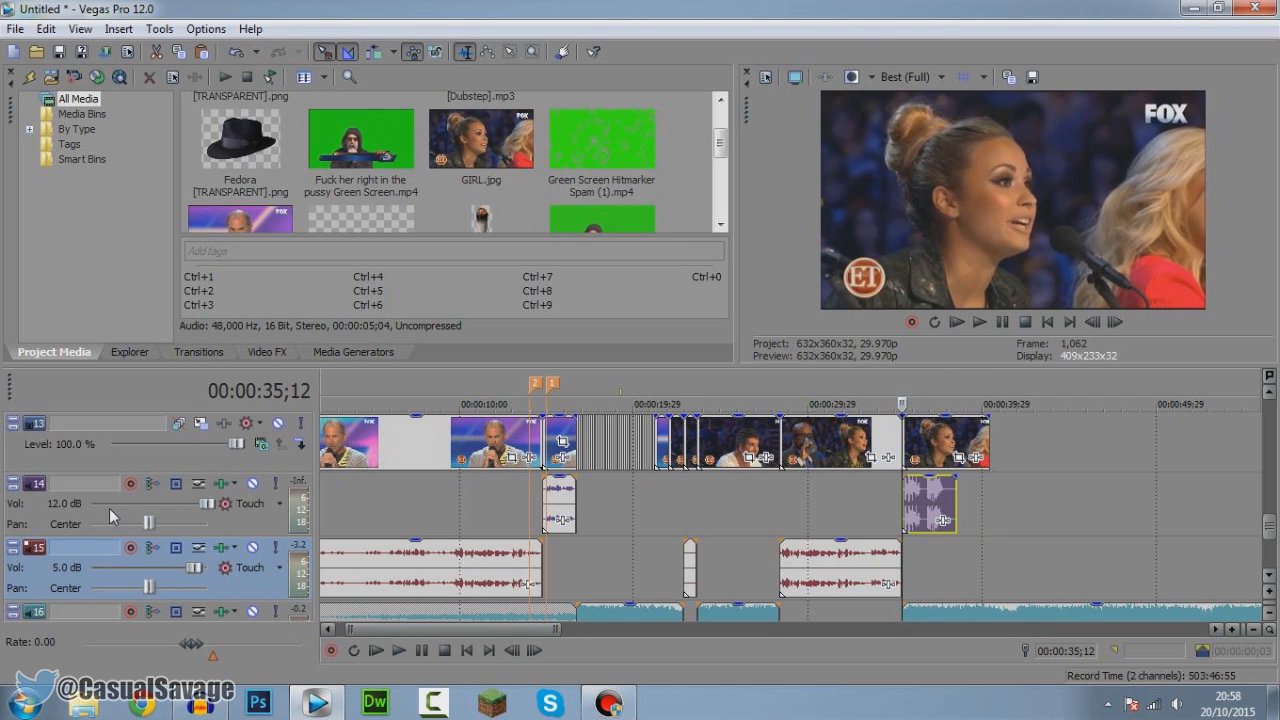
Step: Move the judges' clip audio up to track 14 and play back the timeline from 00:00:25;09
{"action": "left_click", "coordinate": [867, 522]}
{"action": "left_click_drag", "start_coordinate": [837, 586], "coordinate": [832, 519]}
{"action": "left_click", "coordinate": [770, 498]}
{"action": "left_click", "coordinate": [728, 493]}
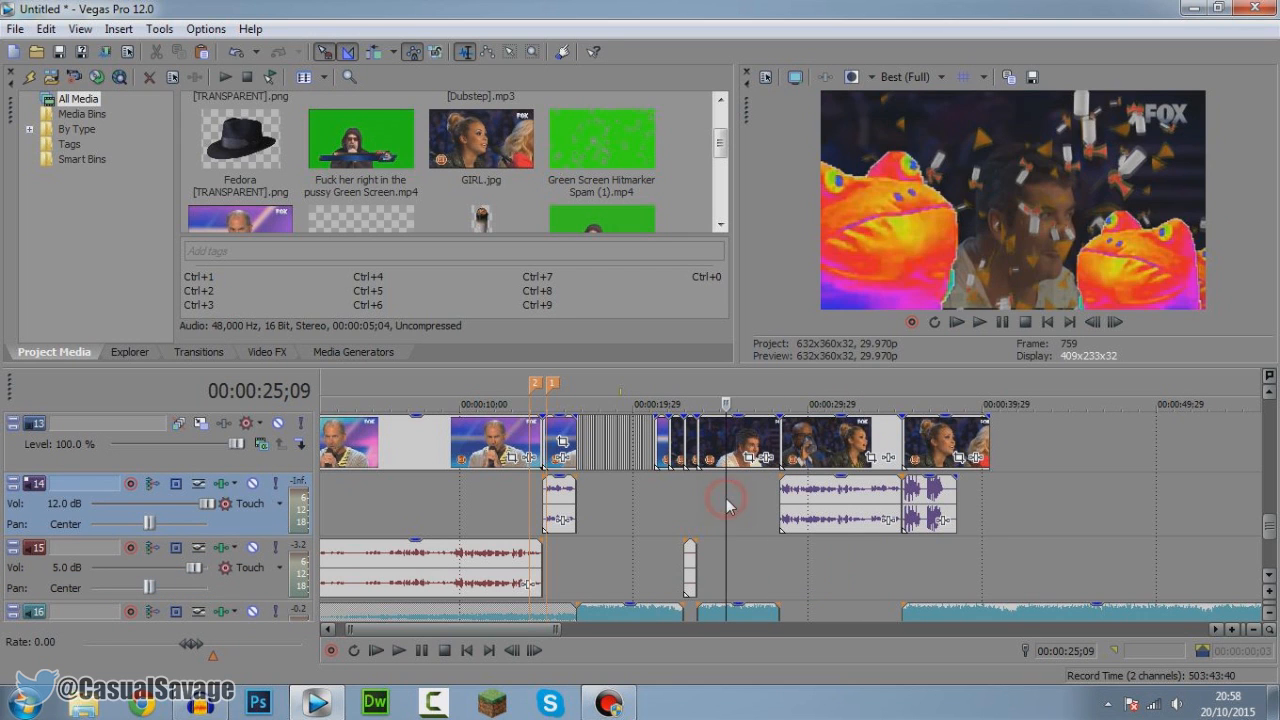
{"action": "key", "text": "space"}
Step: Trim both the WRECKED sound and the GIRL still above it to end at 00:00:37;29
{"action": "scroll", "coordinate": [748, 535], "scroll_direction": "down", "scroll_amount": 2}
{"action": "scroll", "coordinate": [748, 537], "scroll_direction": "down", "scroll_amount": 1}
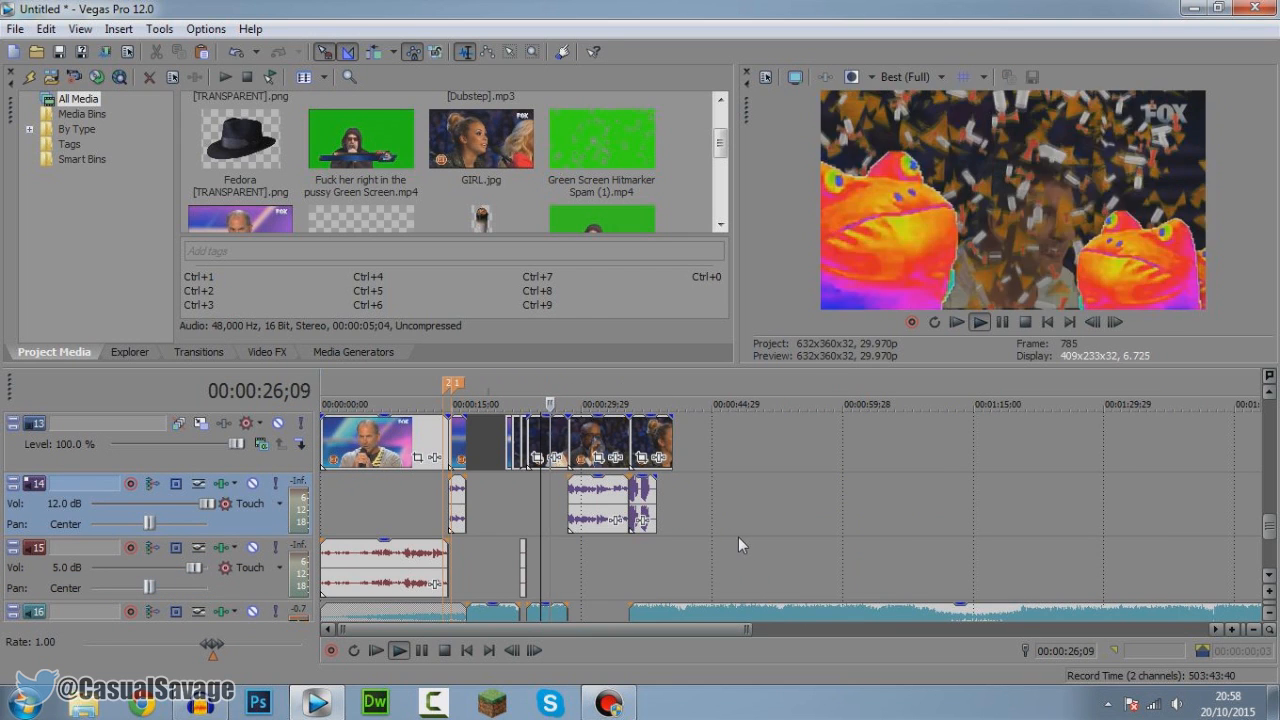
{"action": "left_click", "coordinate": [654, 503]}
{"action": "scroll", "coordinate": [751, 510], "scroll_direction": "up", "scroll_amount": 5}
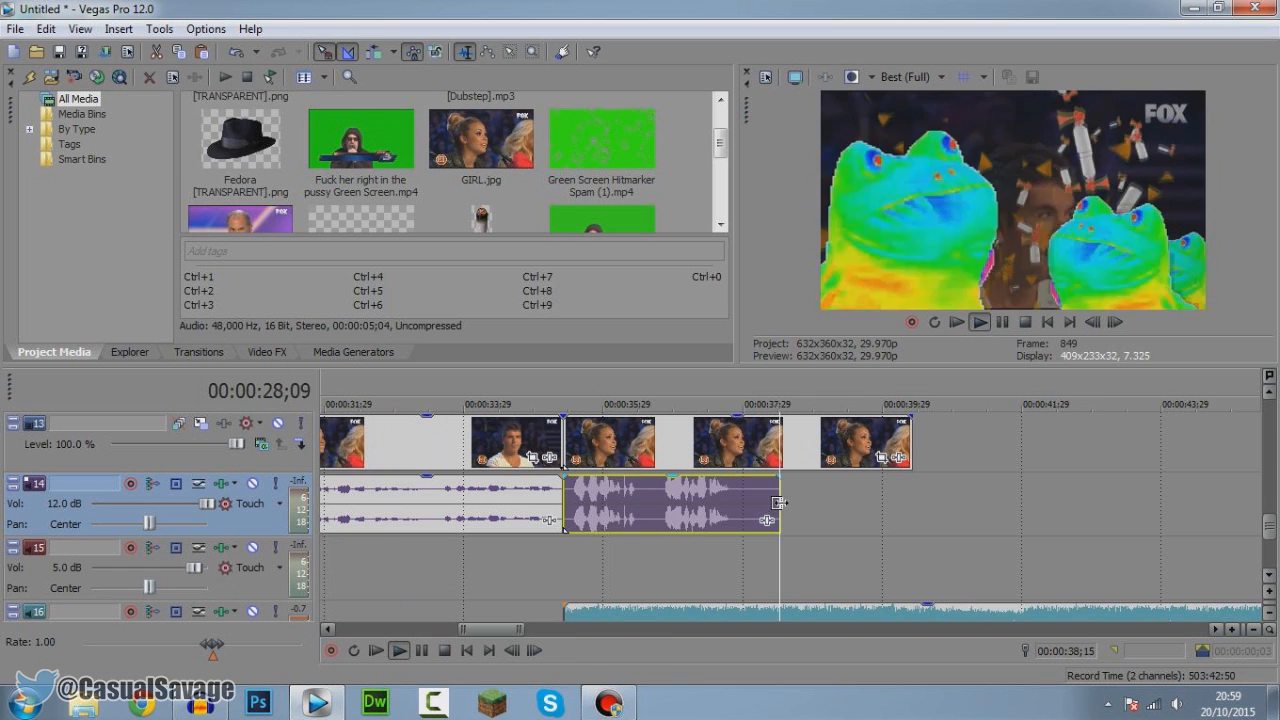
{"action": "left_click_drag", "start_coordinate": [778, 510], "coordinate": [741, 510]}
{"action": "left_click_drag", "start_coordinate": [910, 446], "coordinate": [742, 447]}
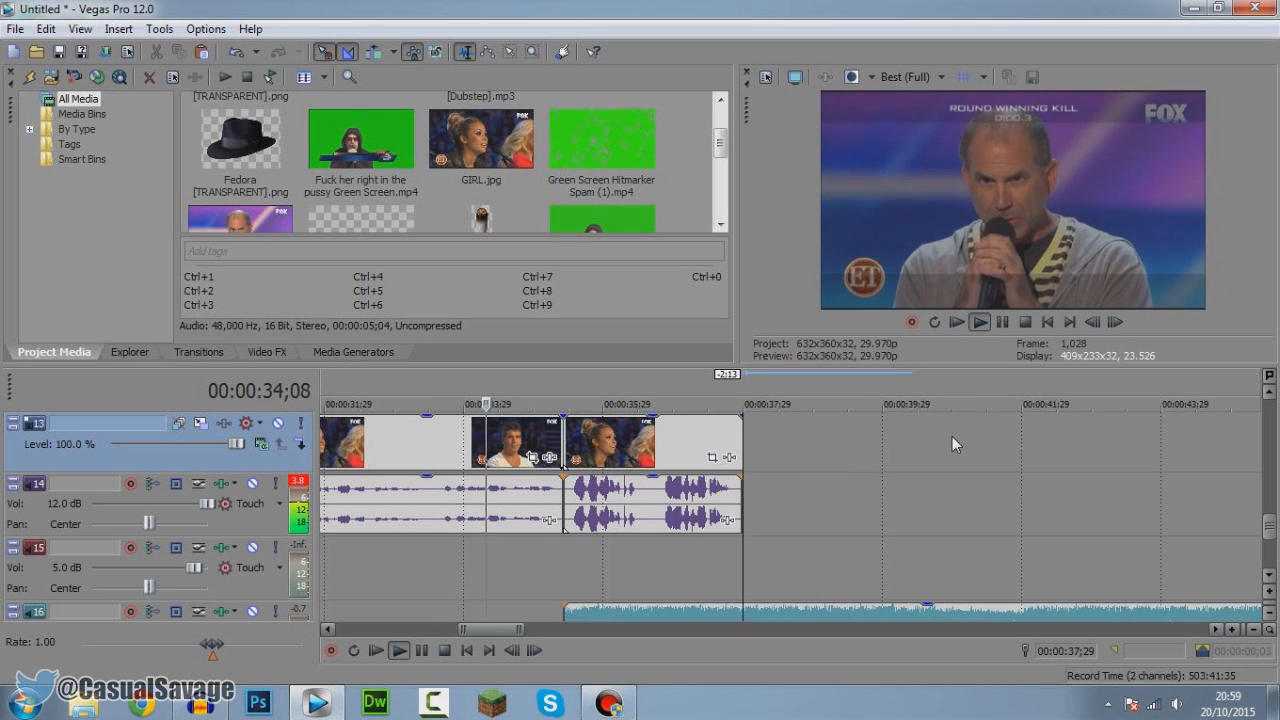
{"action": "left_click", "coordinate": [1004, 323]}
Step: Move the WRECKED sound down to audio track 15 and play back from 00:00:34;29
{"action": "left_click", "coordinate": [668, 511]}
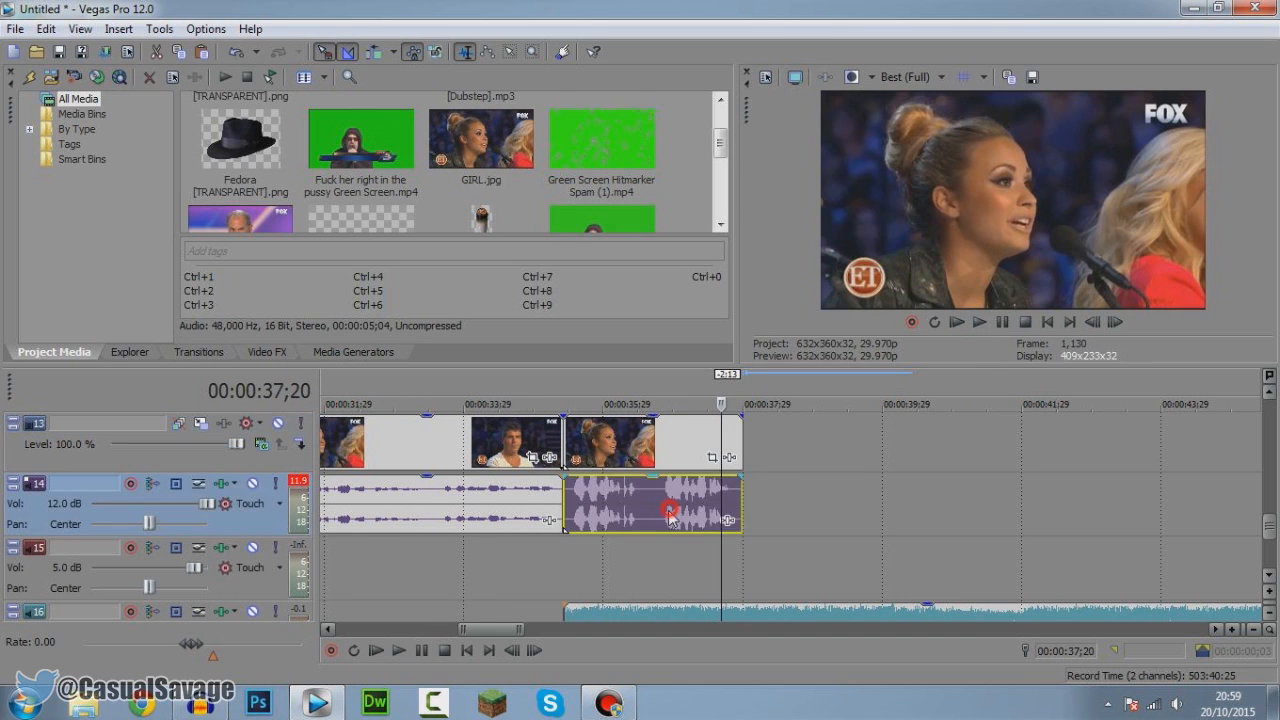
{"action": "left_click_drag", "start_coordinate": [670, 571], "coordinate": [670, 572]}
{"action": "left_click", "coordinate": [535, 575]}
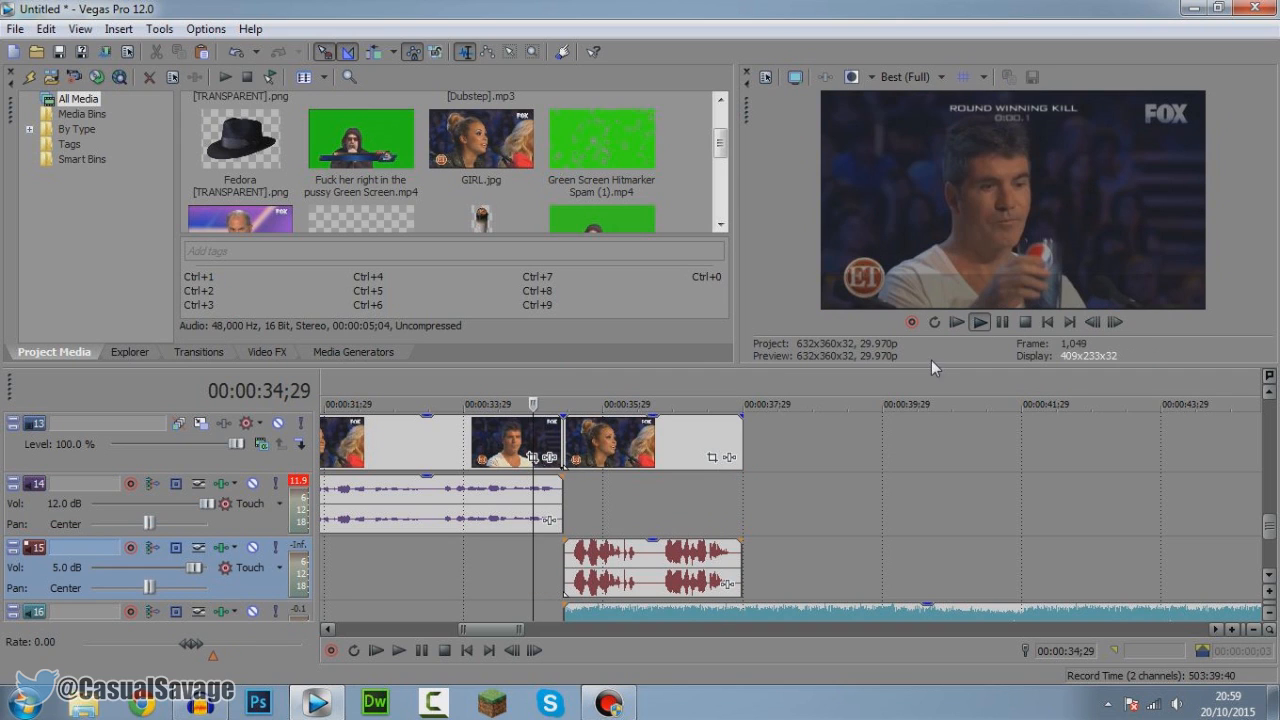
{"action": "key", "text": "space"}
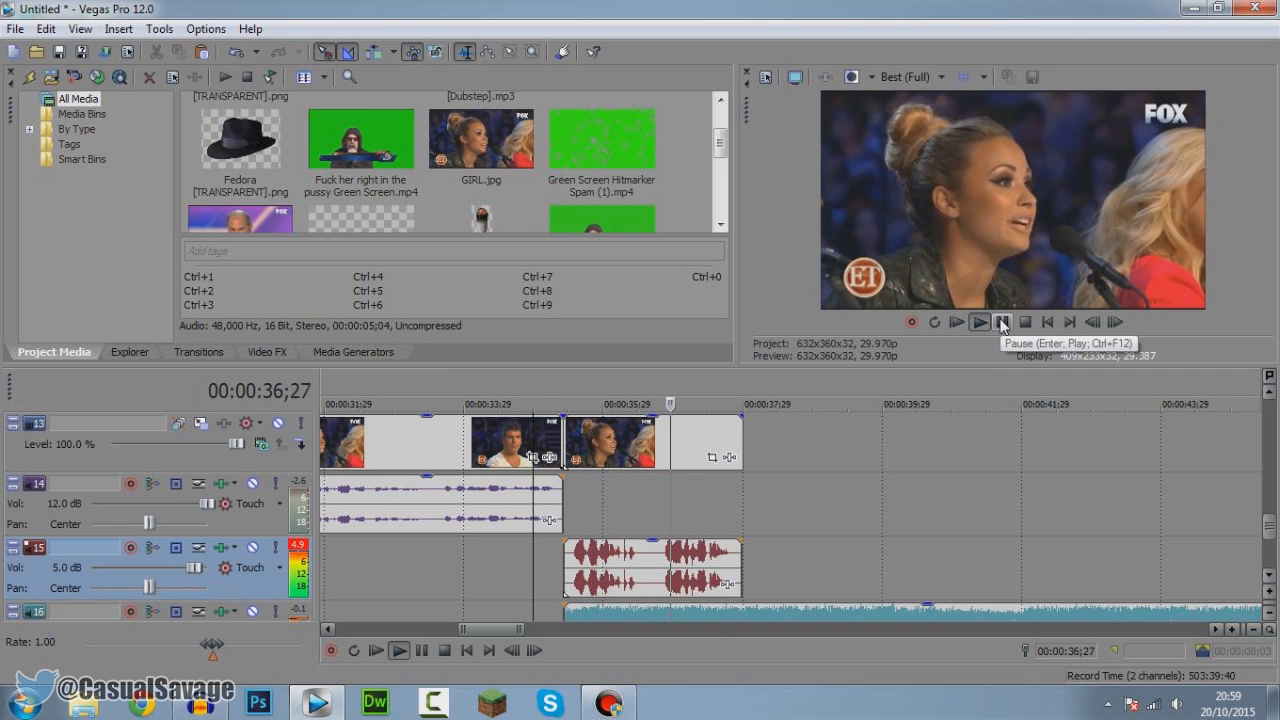
Step: Extend the GIRL still to 00:00:39;19 and open its pan/crop settings near its last frame
{"action": "left_click_drag", "start_coordinate": [744, 445], "coordinate": [857, 437]}
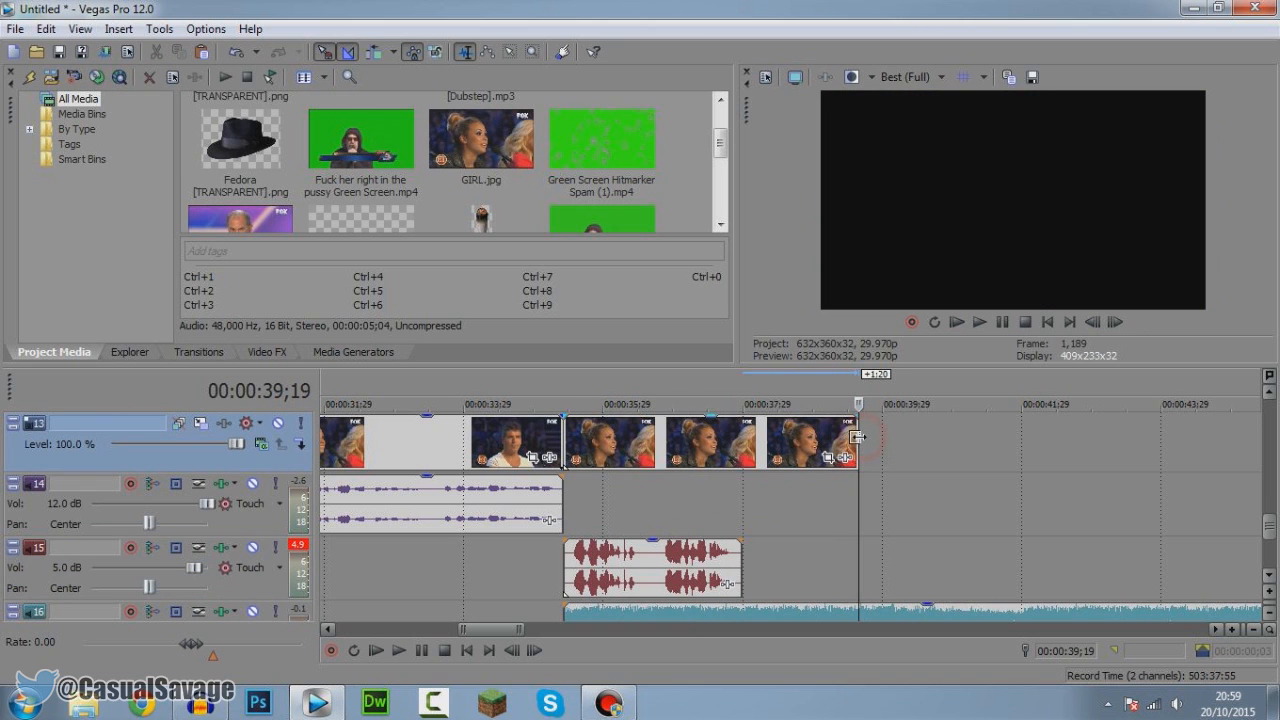
{"action": "left_click", "coordinate": [819, 461]}
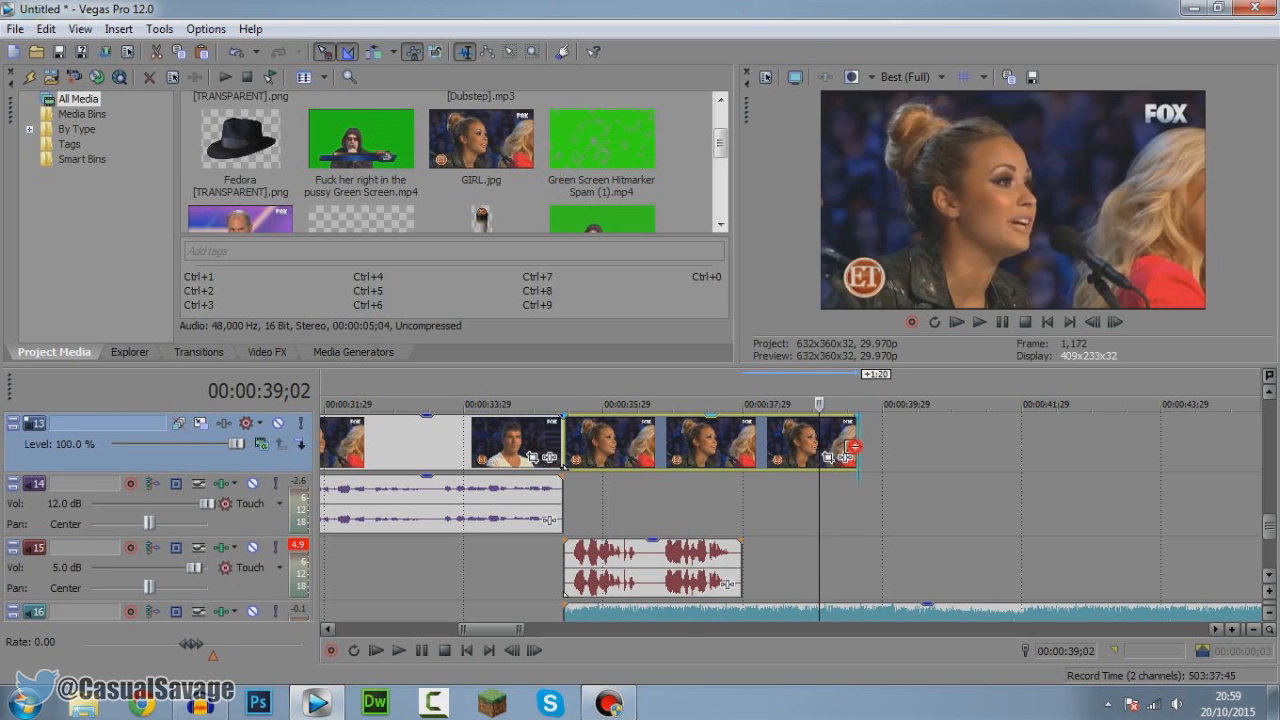
{"action": "left_click", "coordinate": [857, 447]}
{"action": "left_click", "coordinate": [830, 458]}
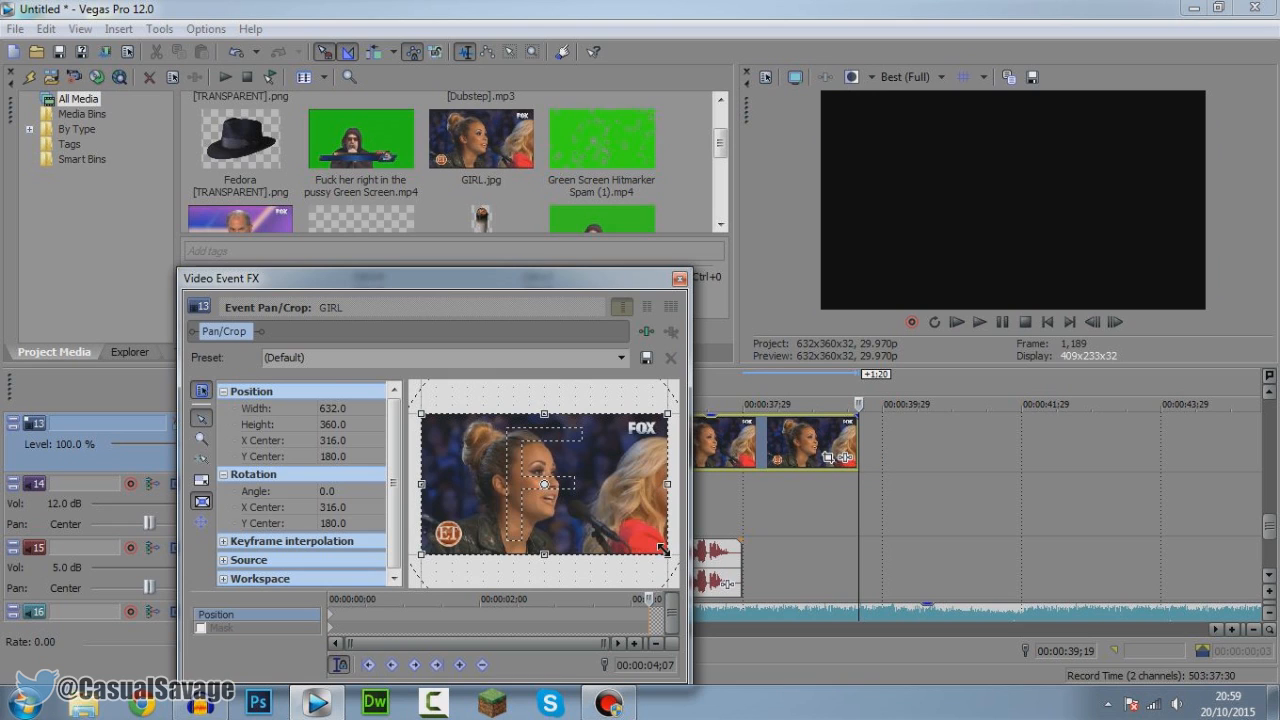
{"action": "left_click", "coordinate": [649, 612]}
{"action": "left_click_drag", "start_coordinate": [661, 551], "coordinate": [618, 556]}
{"action": "right_click", "coordinate": [596, 513]}
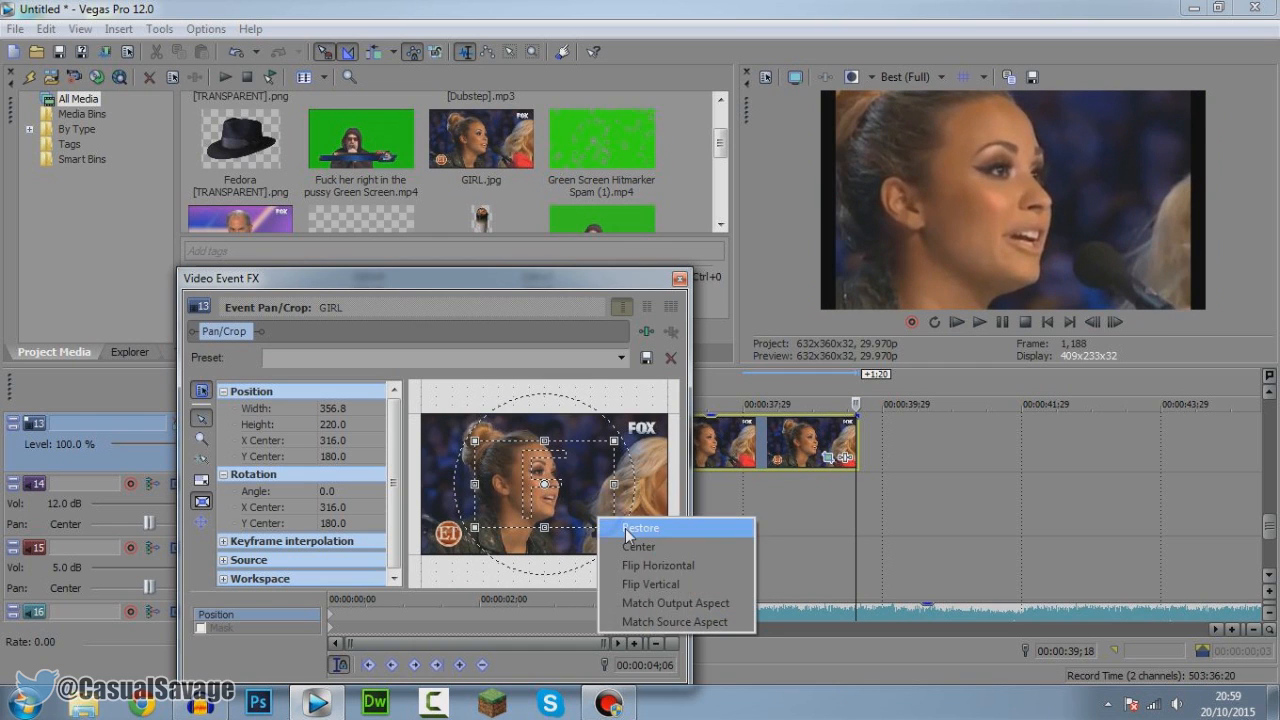
{"action": "left_click", "coordinate": [630, 528]}
Step: Set an end keyframe that crops the GIRL still to 360.8 × 205.5 around her head and rotates it 42.6 degrees
{"action": "left_click_drag", "start_coordinate": [667, 554], "coordinate": [493, 618]}
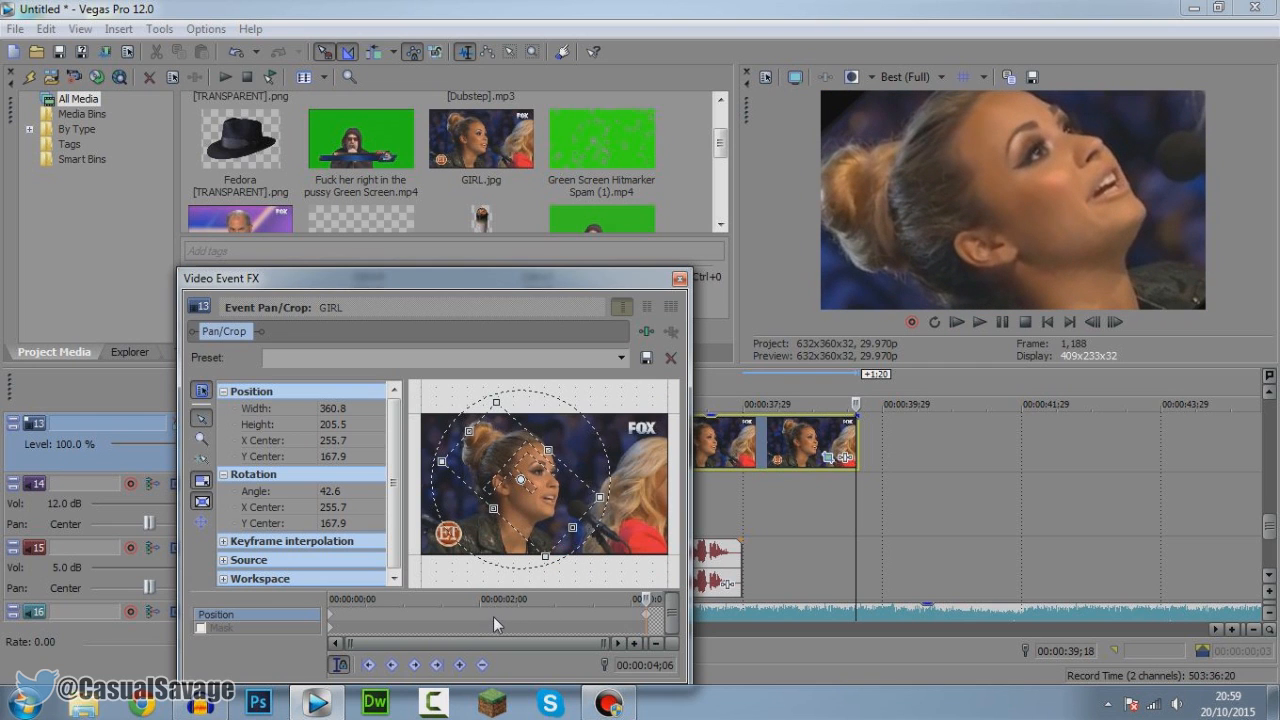
{"action": "left_click_drag", "start_coordinate": [521, 481], "coordinate": [519, 477]}
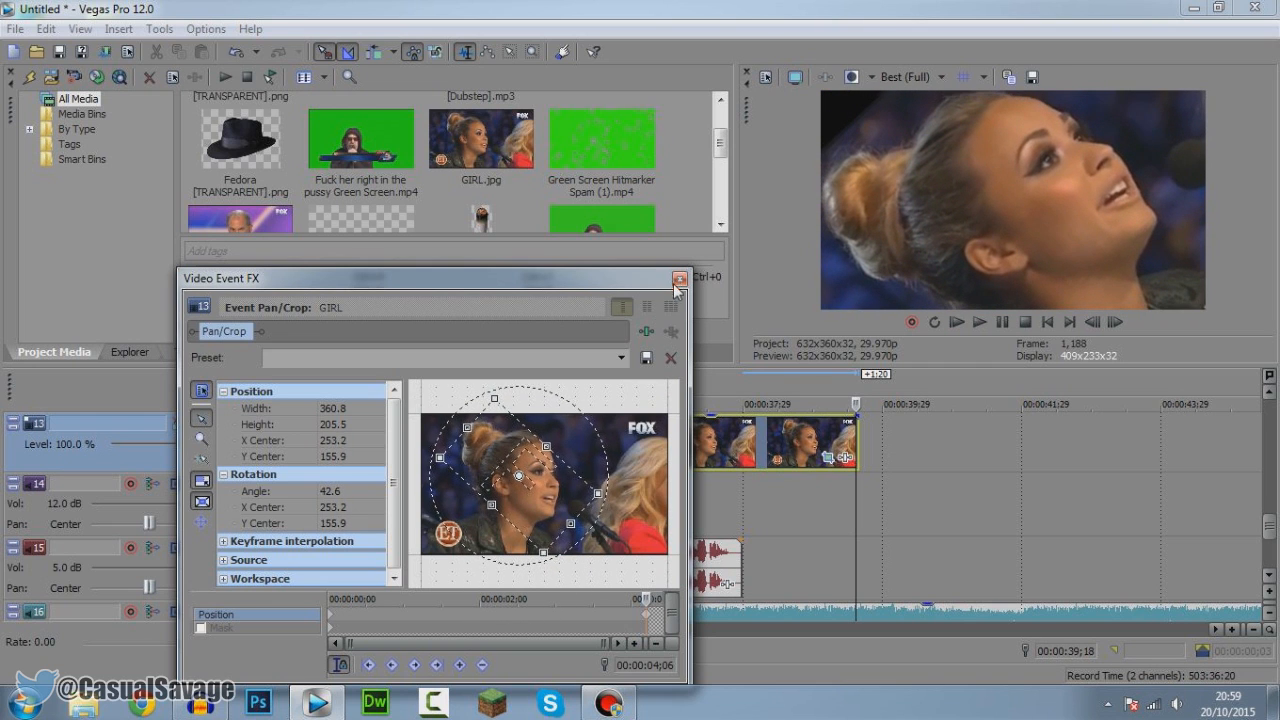
{"action": "left_click", "coordinate": [678, 279]}
Step: Insert a video track above the main footage and add the #GETREKT image from 00:00:38;19 to the GIRL still's end
{"action": "mouse_move", "coordinate": [1270, 532]}
{"action": "left_mouse_down"}
{"action": "mouse_move", "coordinate": [1271, 490]}
{"action": "mouse_move", "coordinate": [1271, 523]}
{"action": "left_mouse_up"}
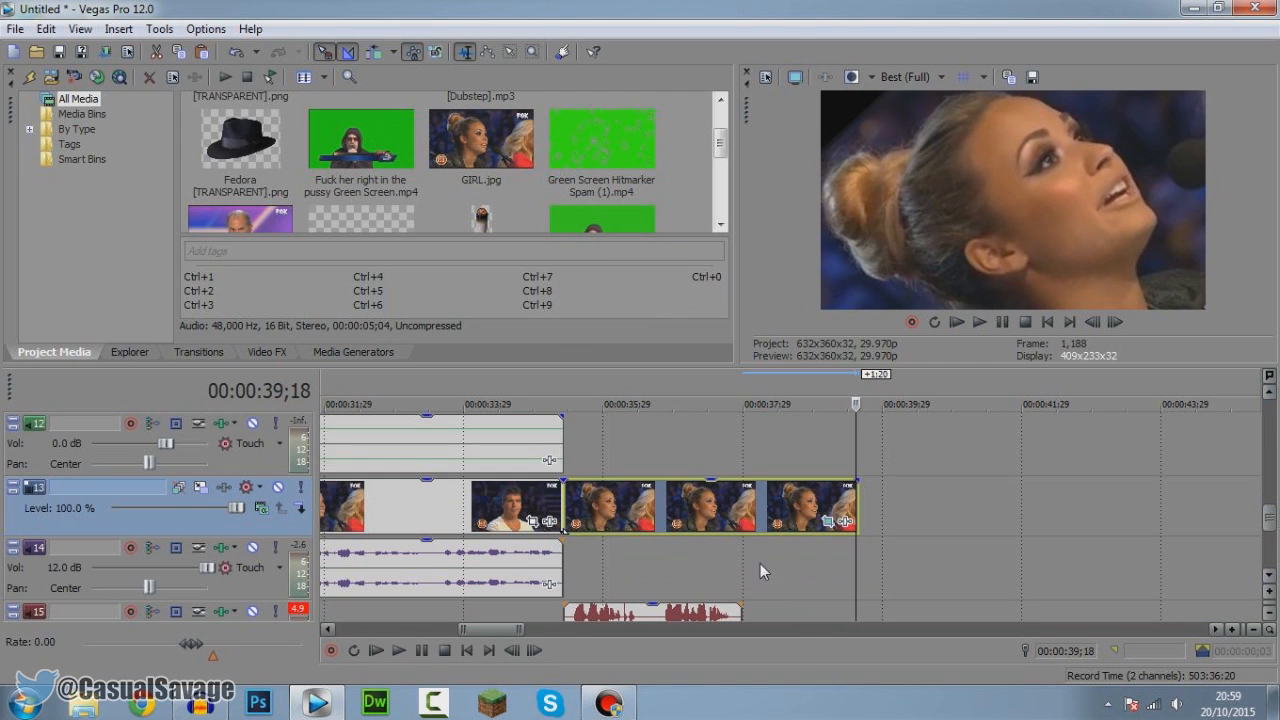
{"action": "right_click", "coordinate": [226, 520]}
{"action": "left_click", "coordinate": [420, 289]}
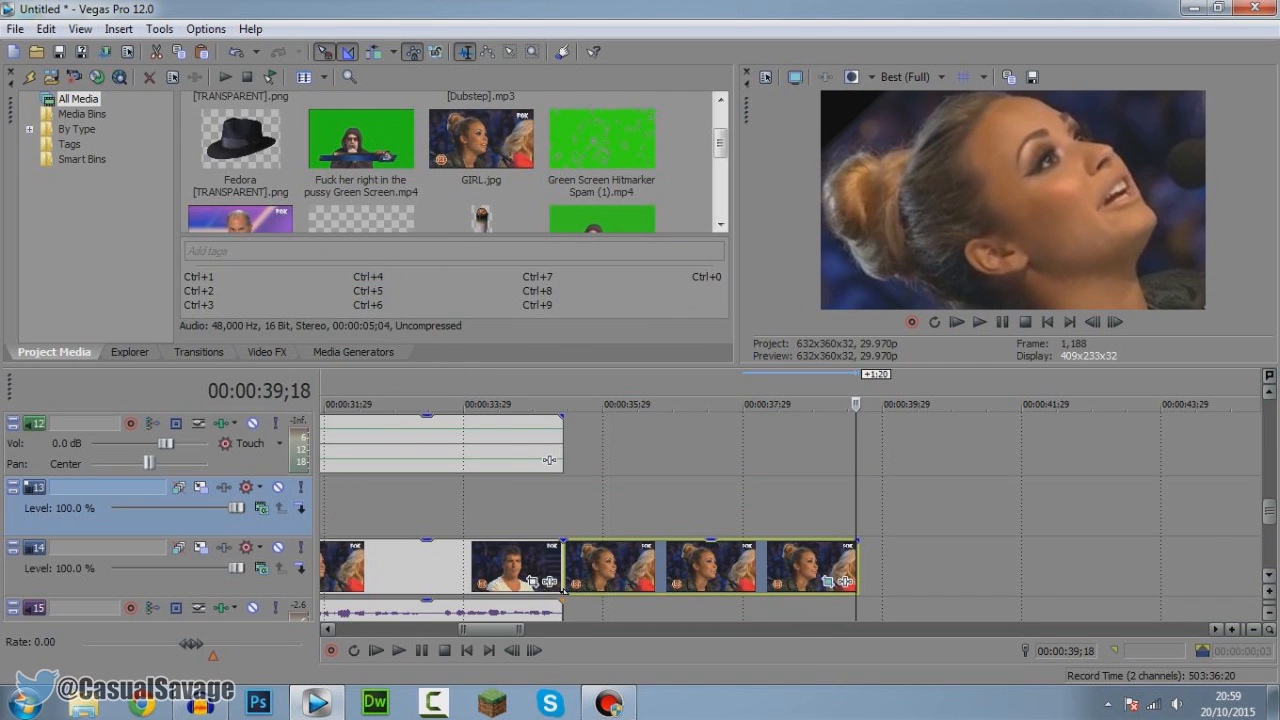
{"action": "left_click", "coordinate": [83, 707]}
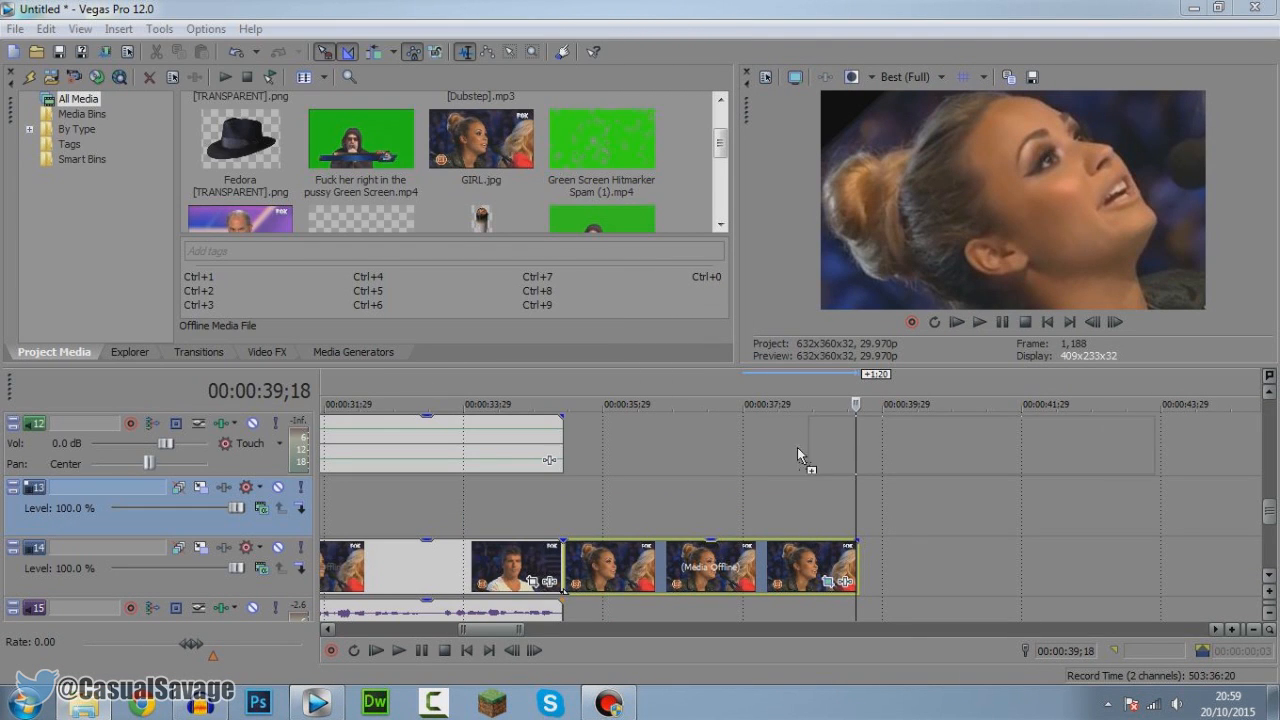
{"action": "left_click_drag", "start_coordinate": [797, 448], "coordinate": [791, 505]}
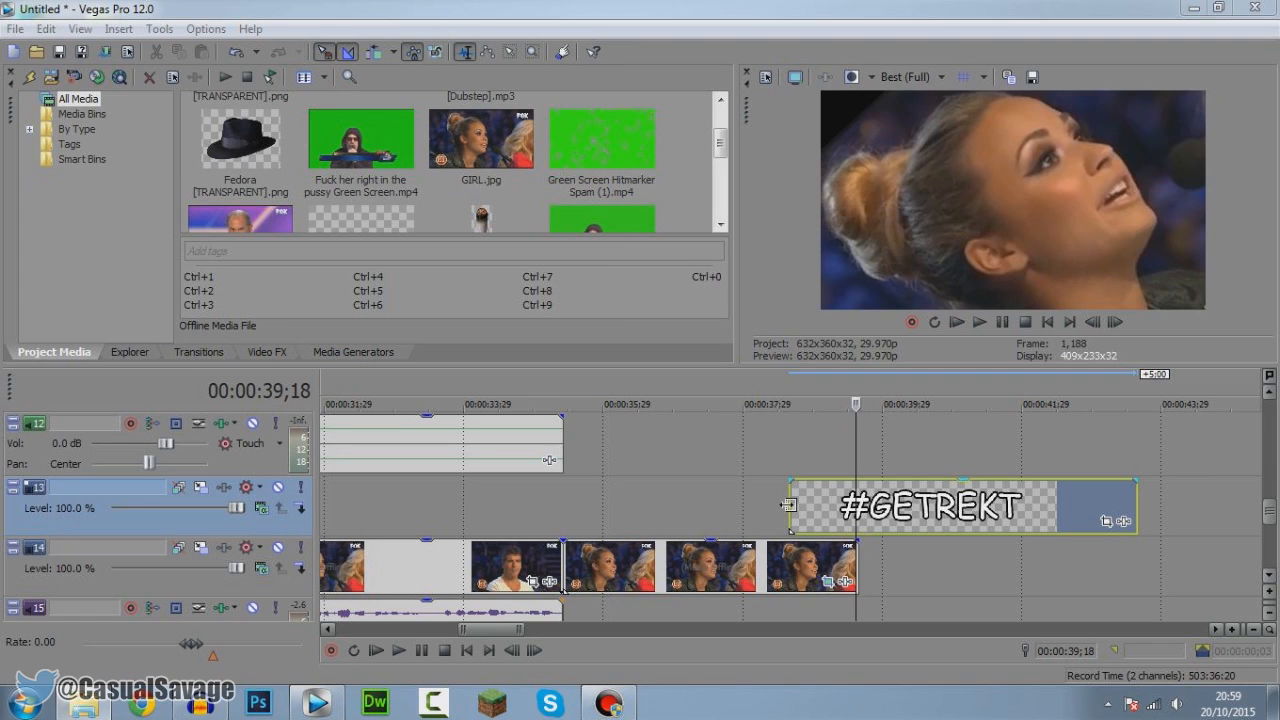
{"action": "double_click", "coordinate": [791, 505]}
{"action": "left_click_drag", "start_coordinate": [1133, 494], "coordinate": [858, 494]}
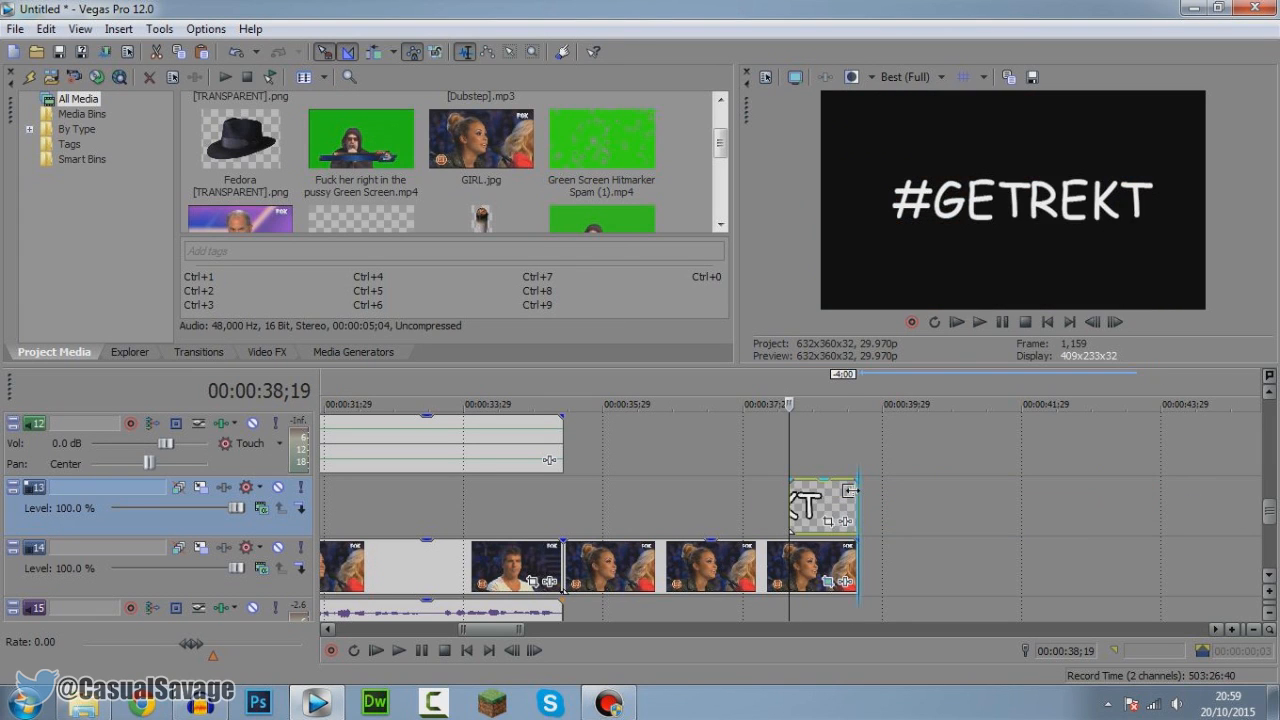
Step: Play back the end of the killcam and the zooming GIRL still with its #GETREKT caption
{"action": "left_click", "coordinate": [506, 520]}
{"action": "key", "text": "space"}
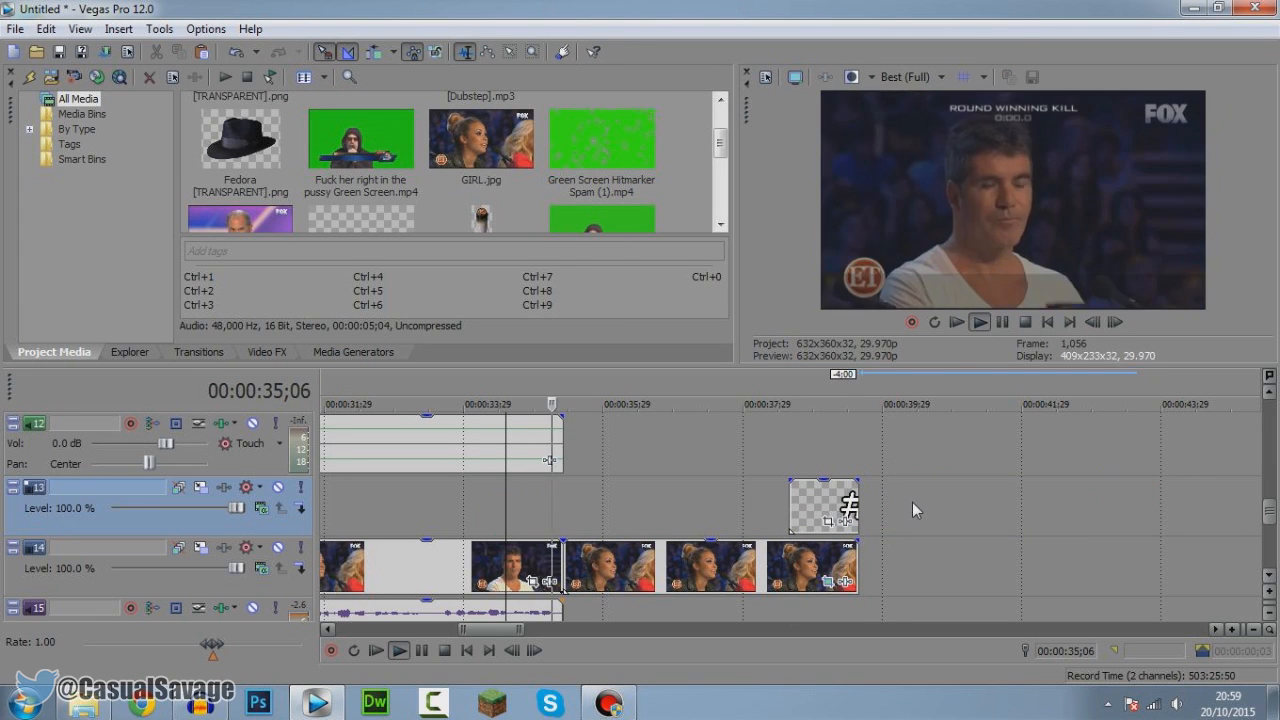
{"action": "left_click", "coordinate": [1003, 328]}
Step: Lengthen the GIRL still and the #GETREKT caption so both end at about 00:00:42
{"action": "left_click_drag", "start_coordinate": [857, 555], "coordinate": [1190, 555]}
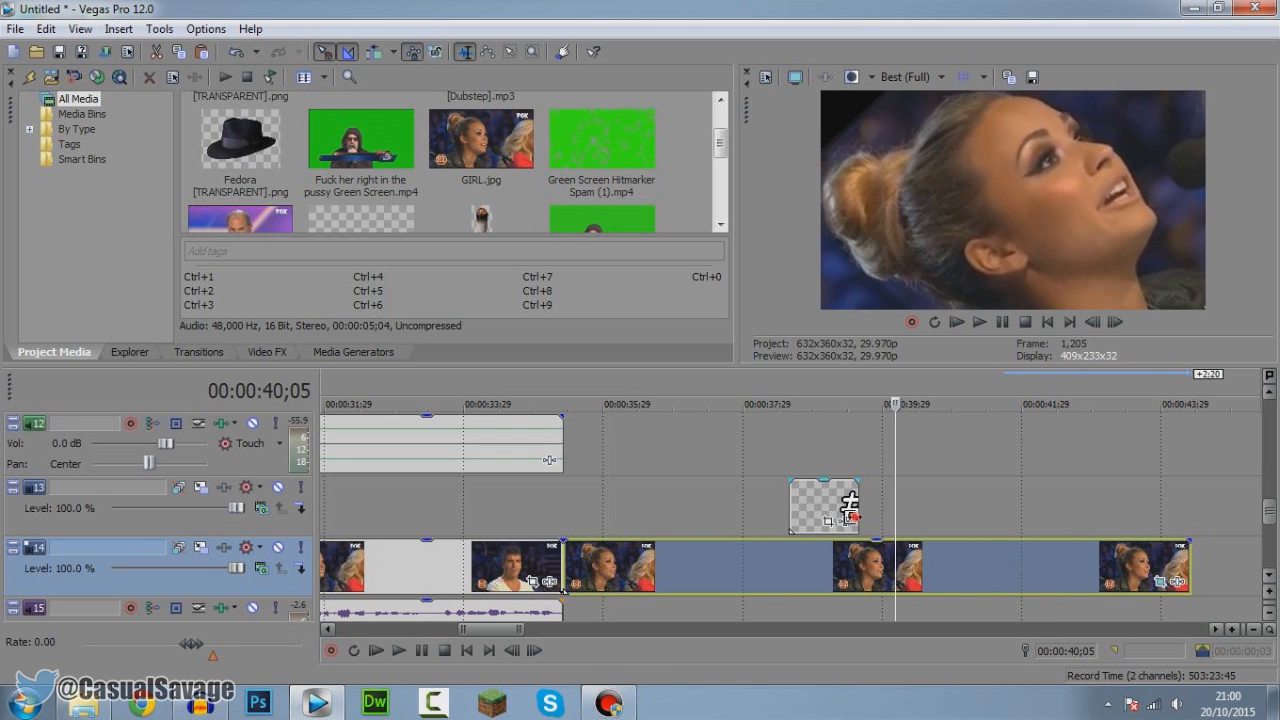
{"action": "left_click_drag", "start_coordinate": [850, 505], "coordinate": [1034, 505]}
{"action": "left_click_drag", "start_coordinate": [1188, 557], "coordinate": [1036, 568]}
{"action": "left_click", "coordinate": [791, 514]}
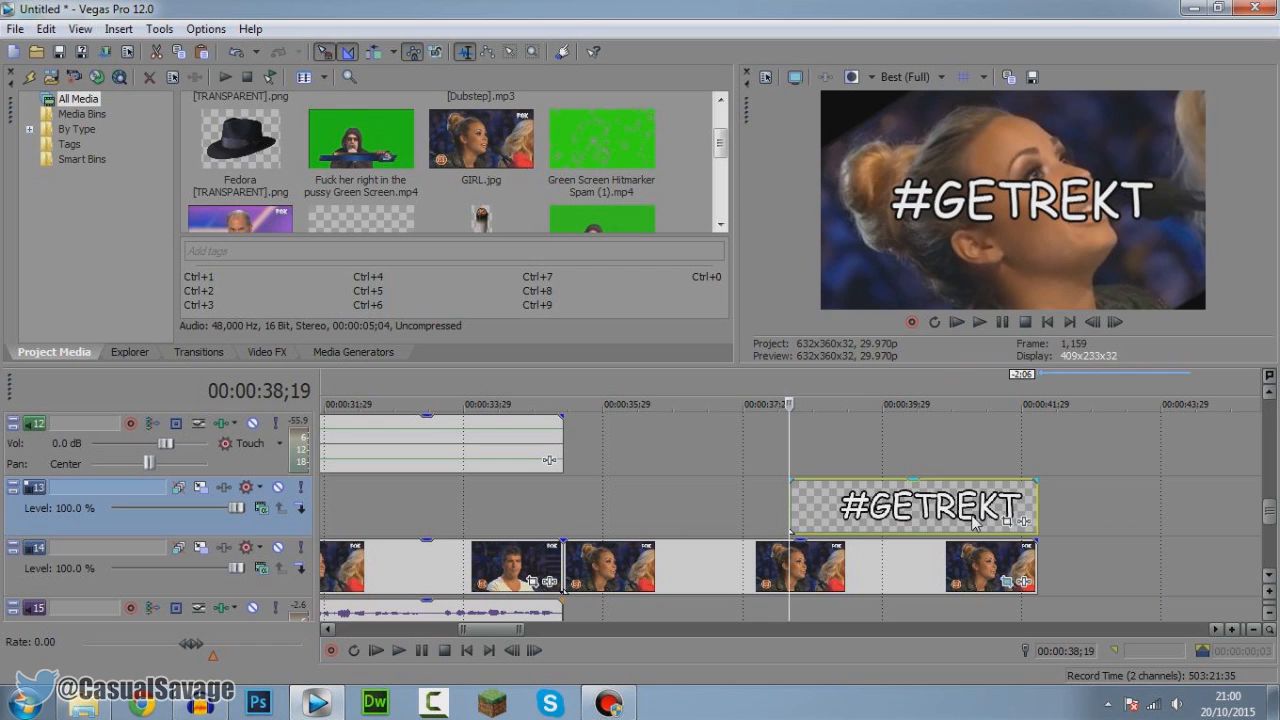
{"action": "left_click", "coordinate": [1020, 508]}
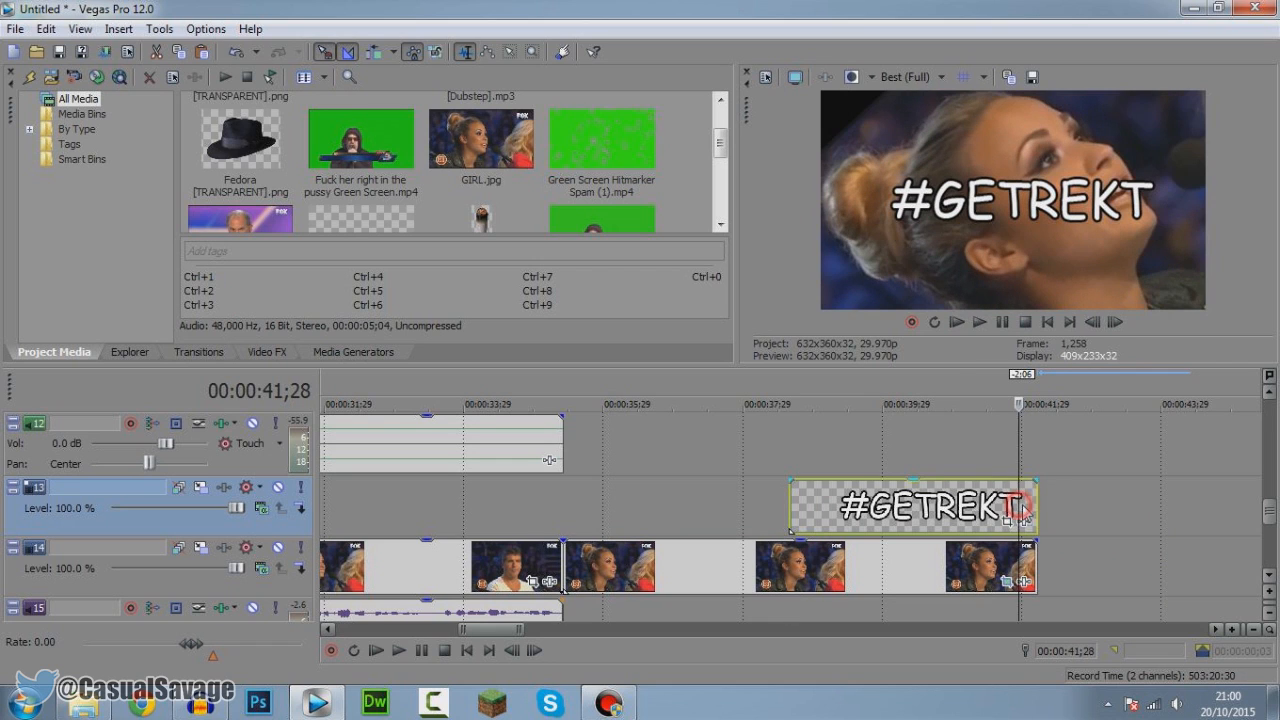
{"action": "left_click", "coordinate": [1010, 510]}
{"action": "left_click", "coordinate": [928, 507]}
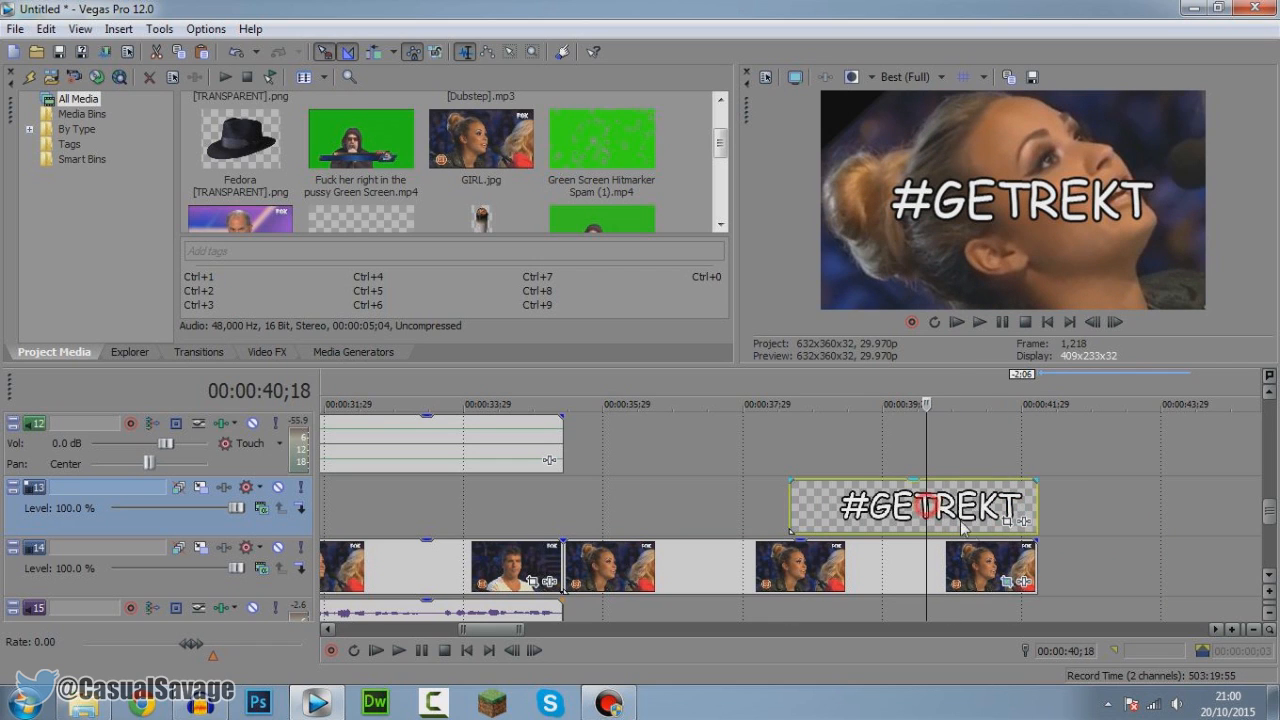
Step: Copy the rotated end keyframe from the GIRL still's pan/crop settings
{"action": "left_click", "coordinate": [1006, 580]}
{"action": "left_click_drag", "start_coordinate": [529, 615], "coordinate": [643, 617]}
{"action": "right_click", "coordinate": [643, 616]}
{"action": "left_click", "coordinate": [724, 428]}
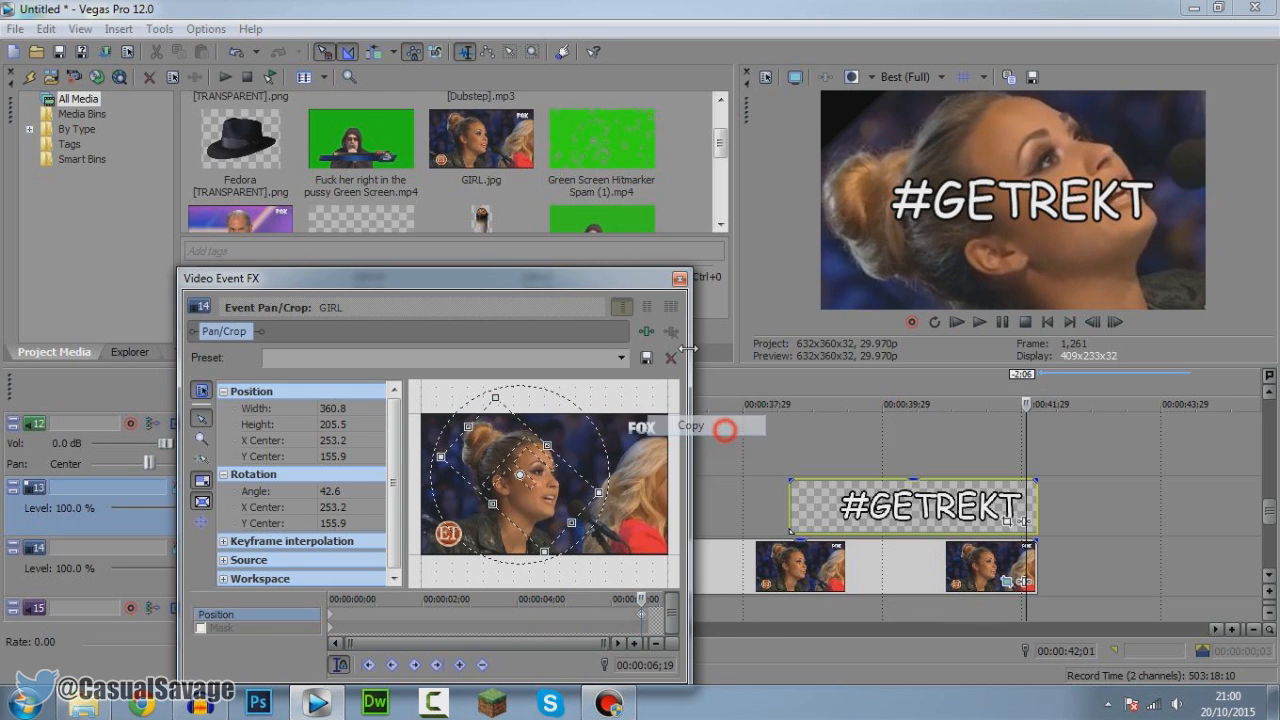
{"action": "left_click", "coordinate": [679, 278]}
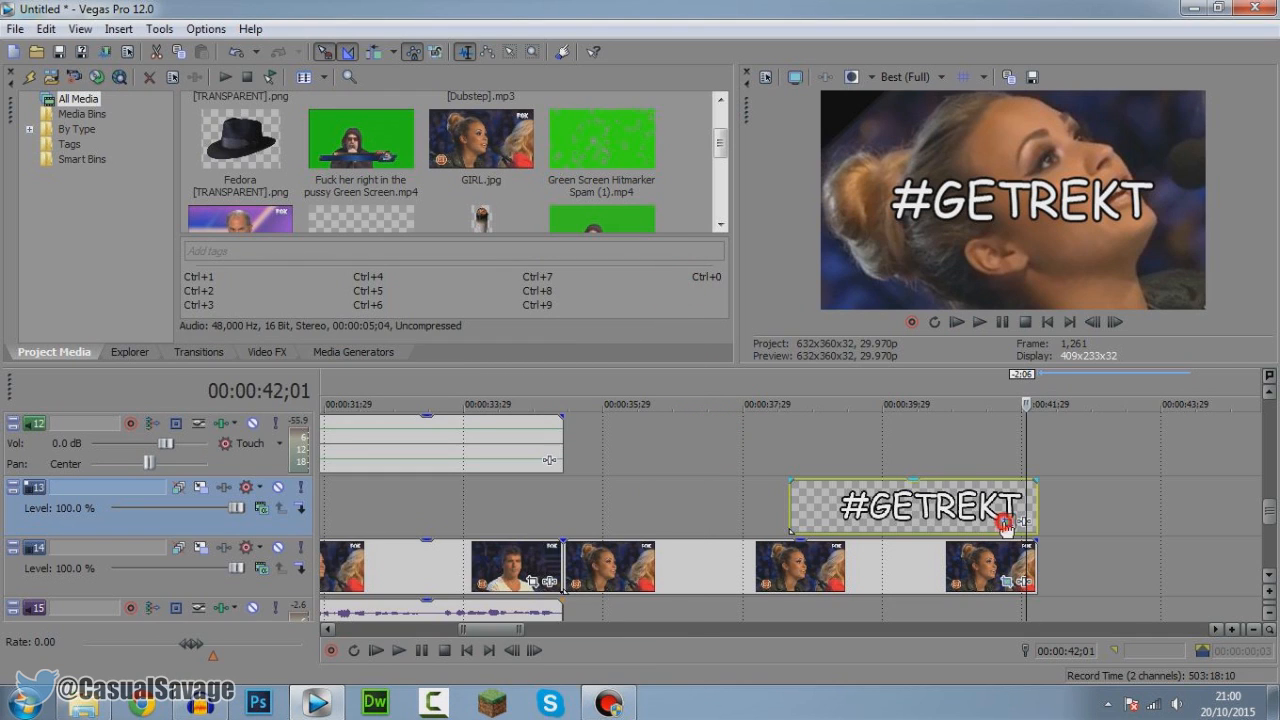
Step: Paste the keyframe at 00:00:03;12 in the #GETREKT caption's pan/crop and enlarge its frame to 1,084.3 × 346.0, rotated 42.6 degrees
{"action": "left_click", "coordinate": [1005, 522]}
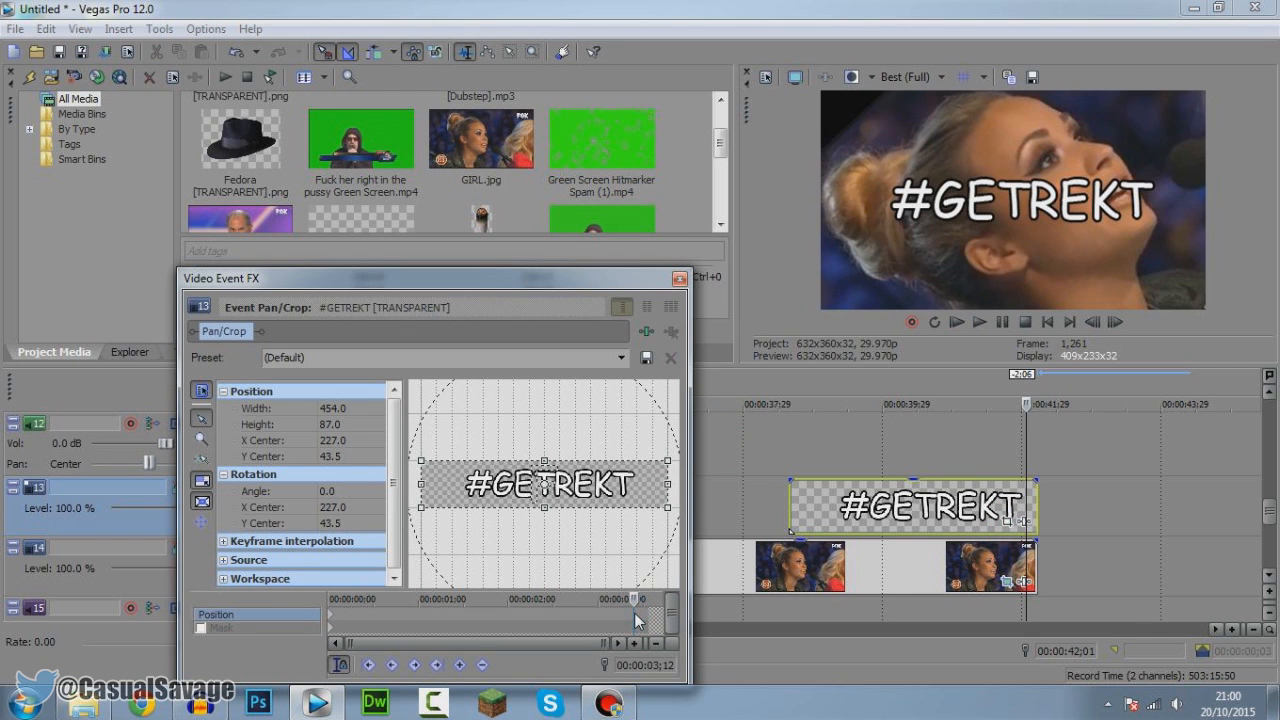
{"action": "key", "text": "ctrl+v"}
{"action": "left_click_drag", "start_coordinate": [567, 530], "coordinate": [567, 636]}
{"action": "left_click_drag", "start_coordinate": [546, 440], "coordinate": [599, 423]}
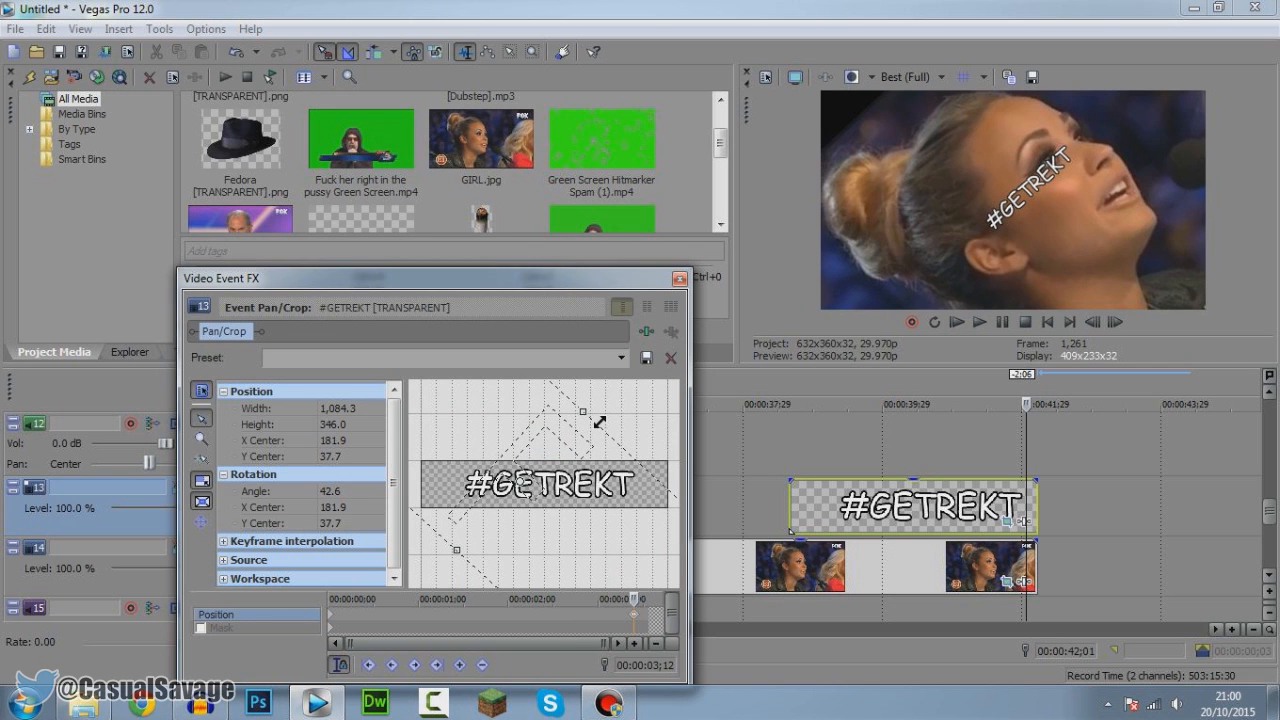
{"action": "left_click", "coordinate": [679, 278]}
Step: Play back the ending and extend the #GETREKT caption's start back to the beginning of the GIRL still
{"action": "left_click", "coordinate": [789, 504]}
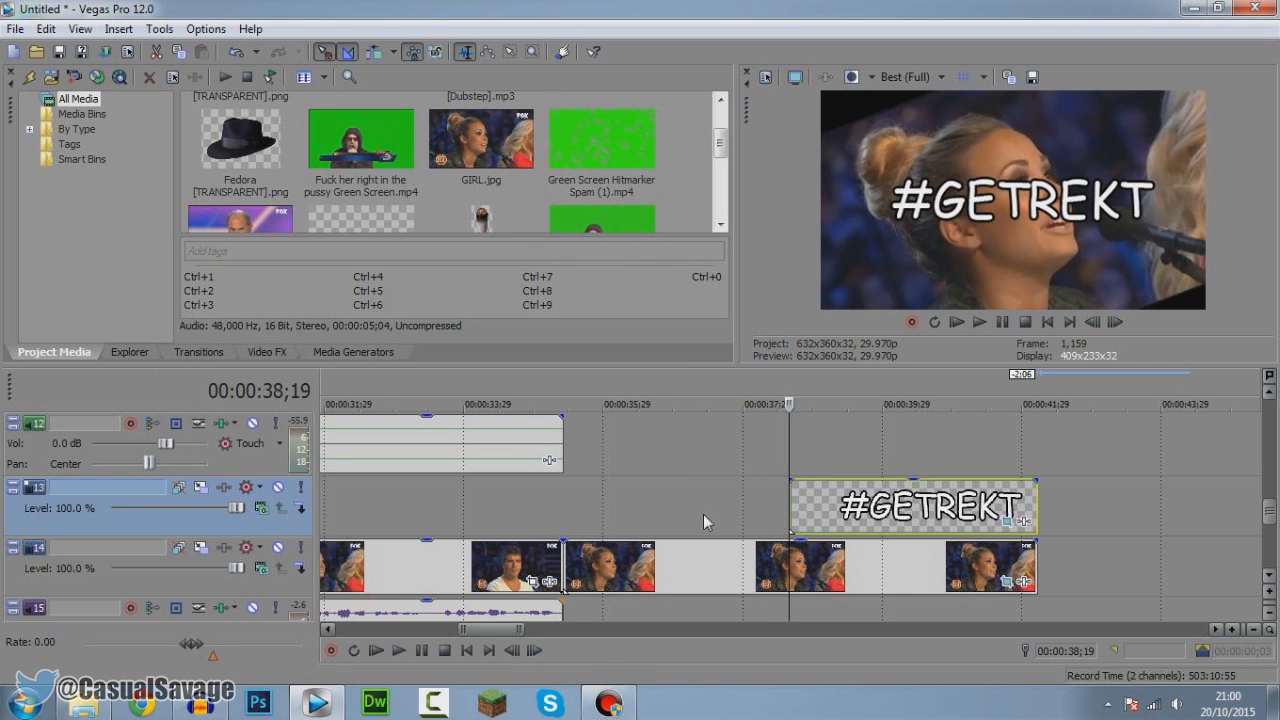
{"action": "left_click", "coordinate": [553, 510]}
{"action": "key", "text": "space"}
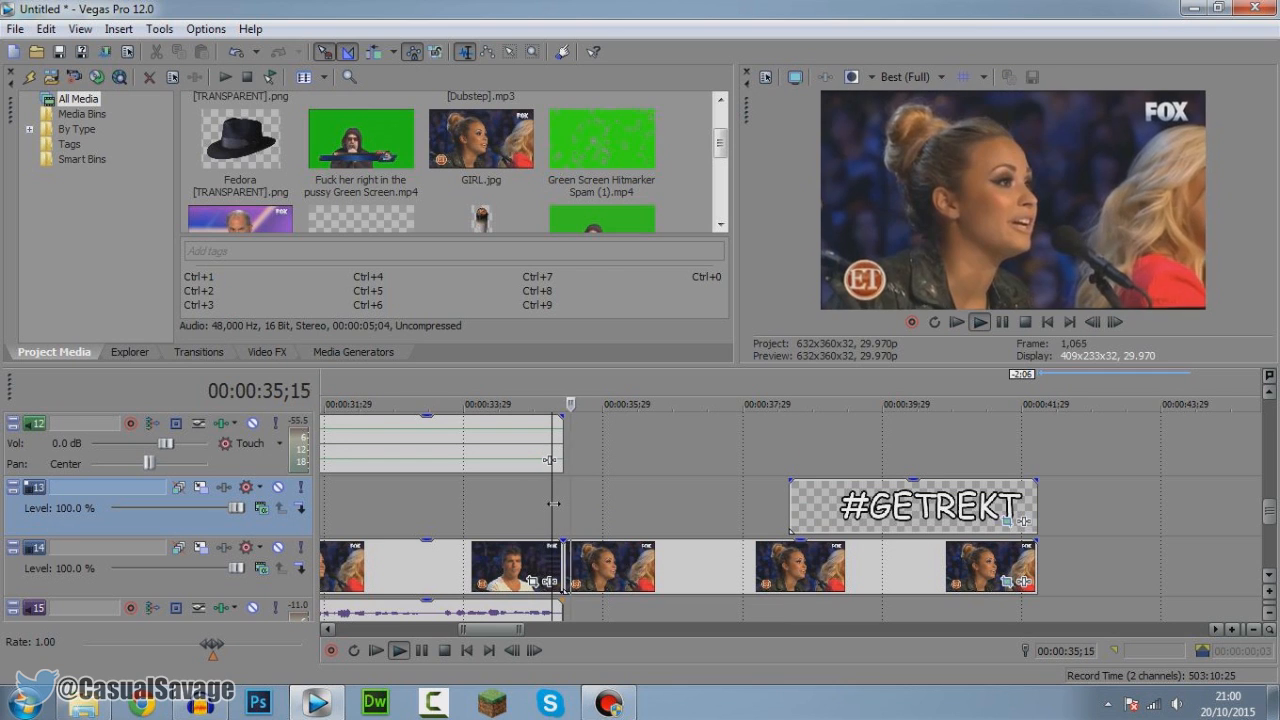
{"action": "left_click", "coordinate": [1003, 322]}
{"action": "left_click_drag", "start_coordinate": [790, 490], "coordinate": [565, 505]}
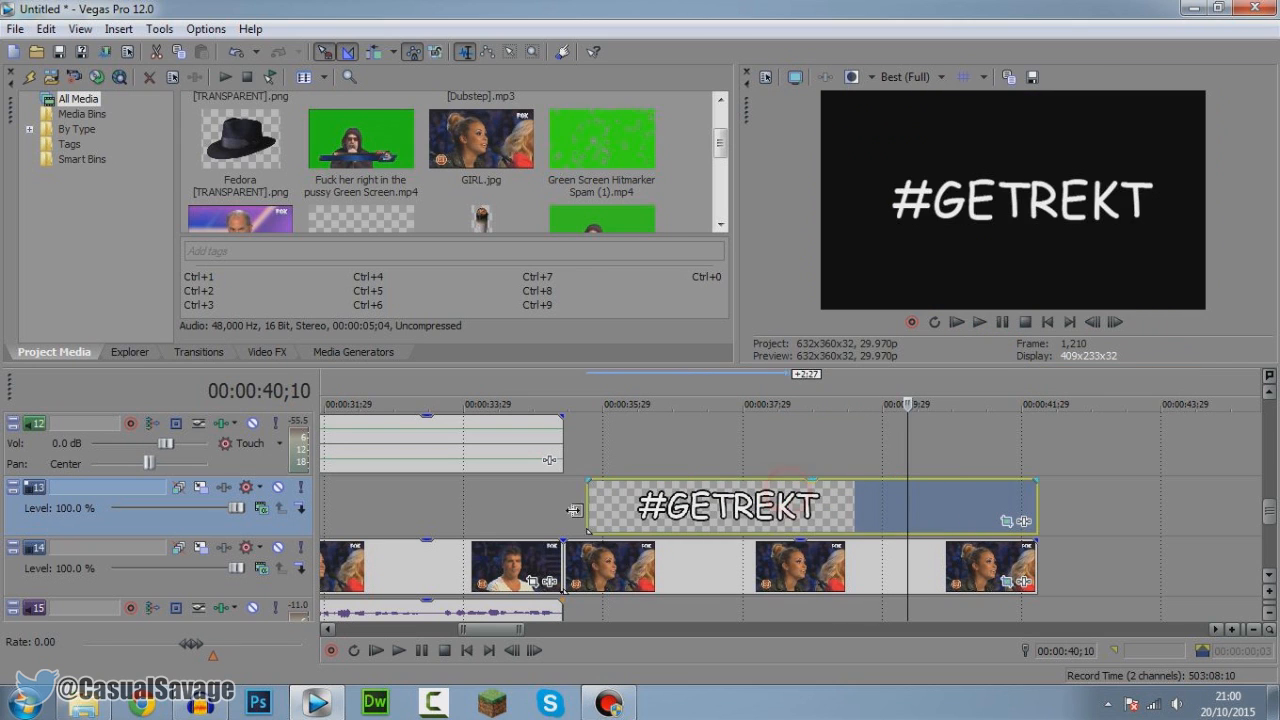
{"action": "left_click", "coordinate": [540, 516]}
{"action": "key", "text": "space"}
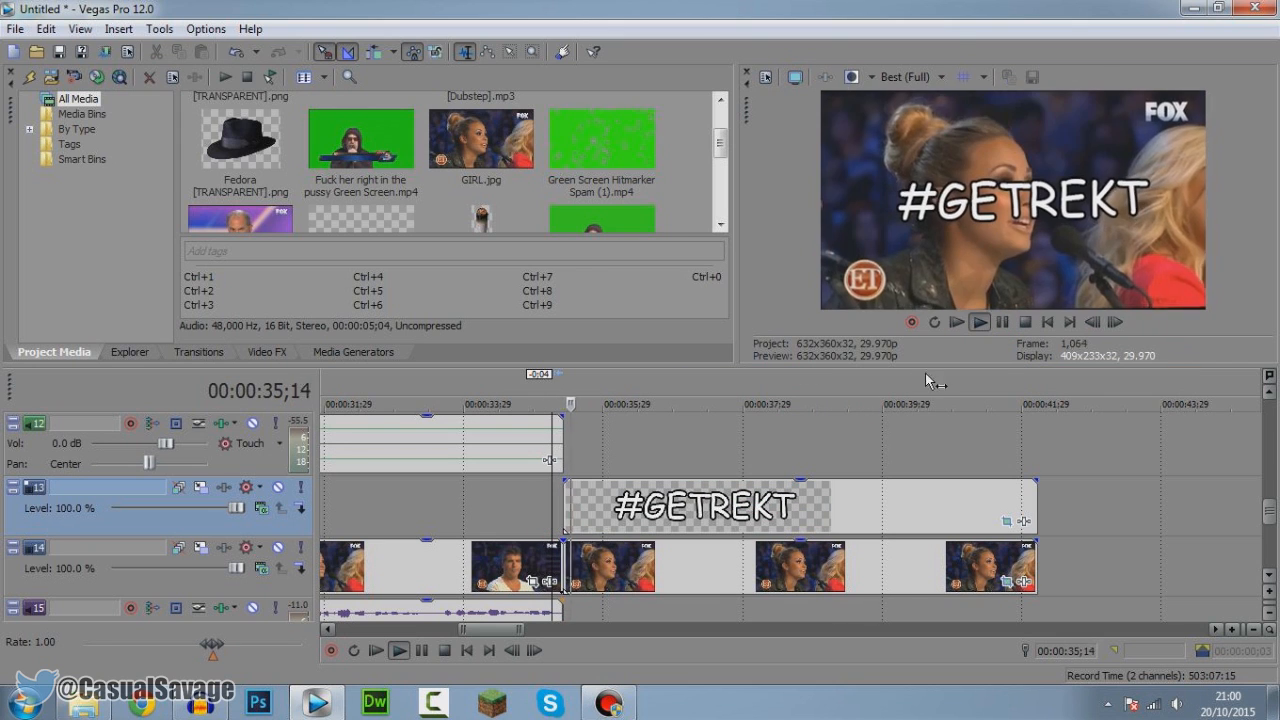
{"action": "left_click", "coordinate": [1003, 322]}
Step: Trim the music on track 17 so it ends with the GIRL still at 00:00:42;06
{"action": "left_click", "coordinate": [1030, 571]}
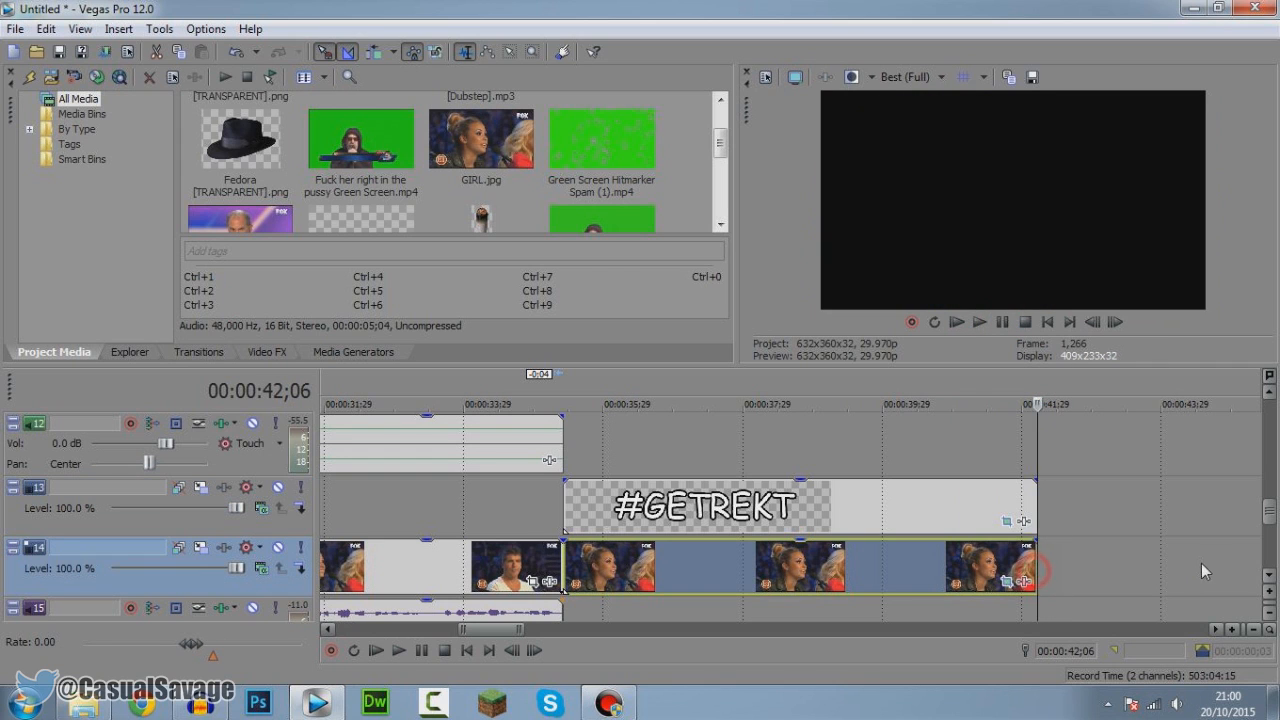
{"action": "left_click", "coordinate": [1270, 576]}
{"action": "left_click", "coordinate": [1270, 576]}
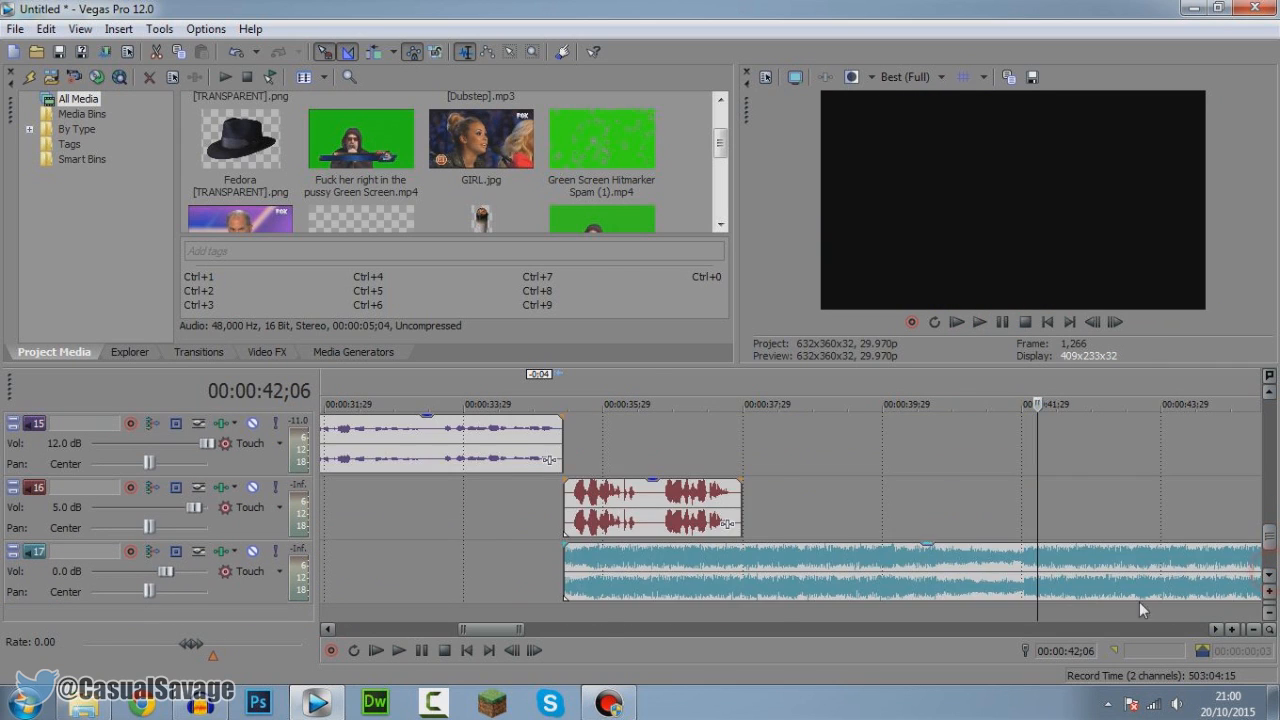
{"action": "scroll", "coordinate": [1125, 603], "scroll_direction": "down", "scroll_amount": 5}
{"action": "left_click_drag", "start_coordinate": [1102, 560], "coordinate": [506, 563]}
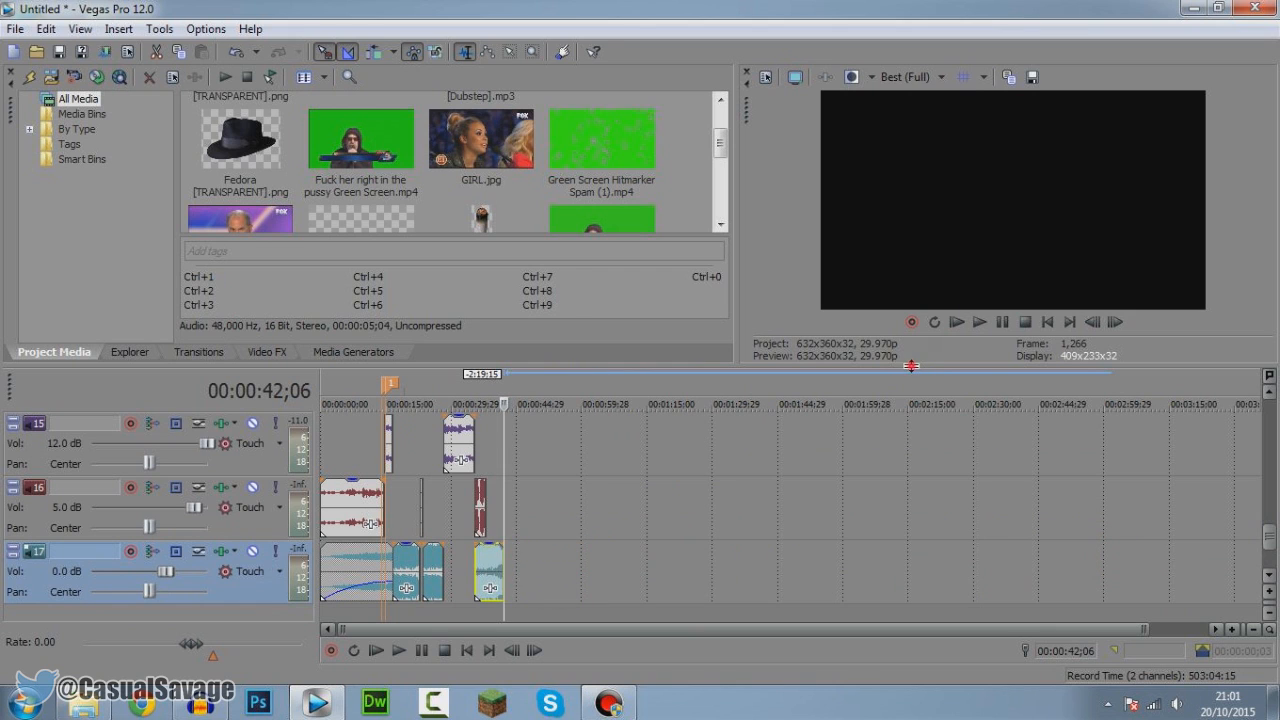
Step: Enlarge the video preview to 860 × 490 for viewing the edit, and bring the timeline and project media back into view
{"action": "left_click_drag", "start_coordinate": [910, 366], "coordinate": [877, 607]}
{"action": "left_click_drag", "start_coordinate": [745, 517], "coordinate": [111, 494]}
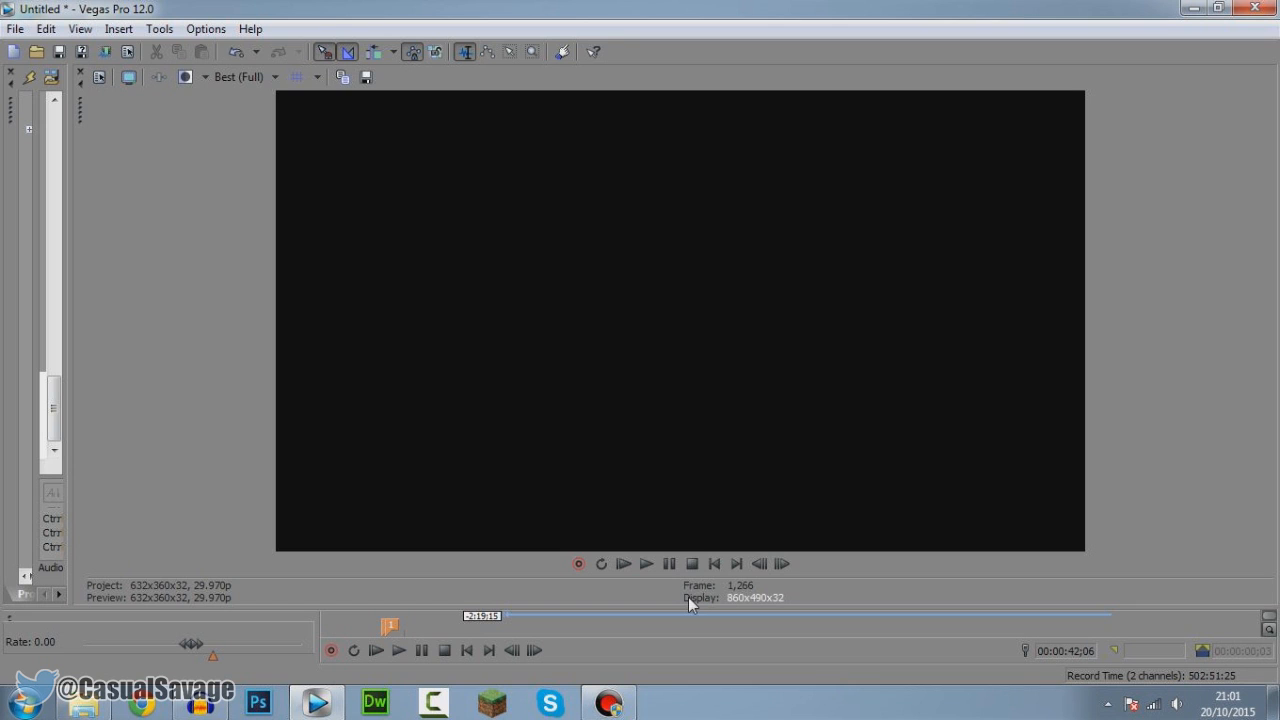
{"action": "left_click_drag", "start_coordinate": [685, 608], "coordinate": [692, 414]}
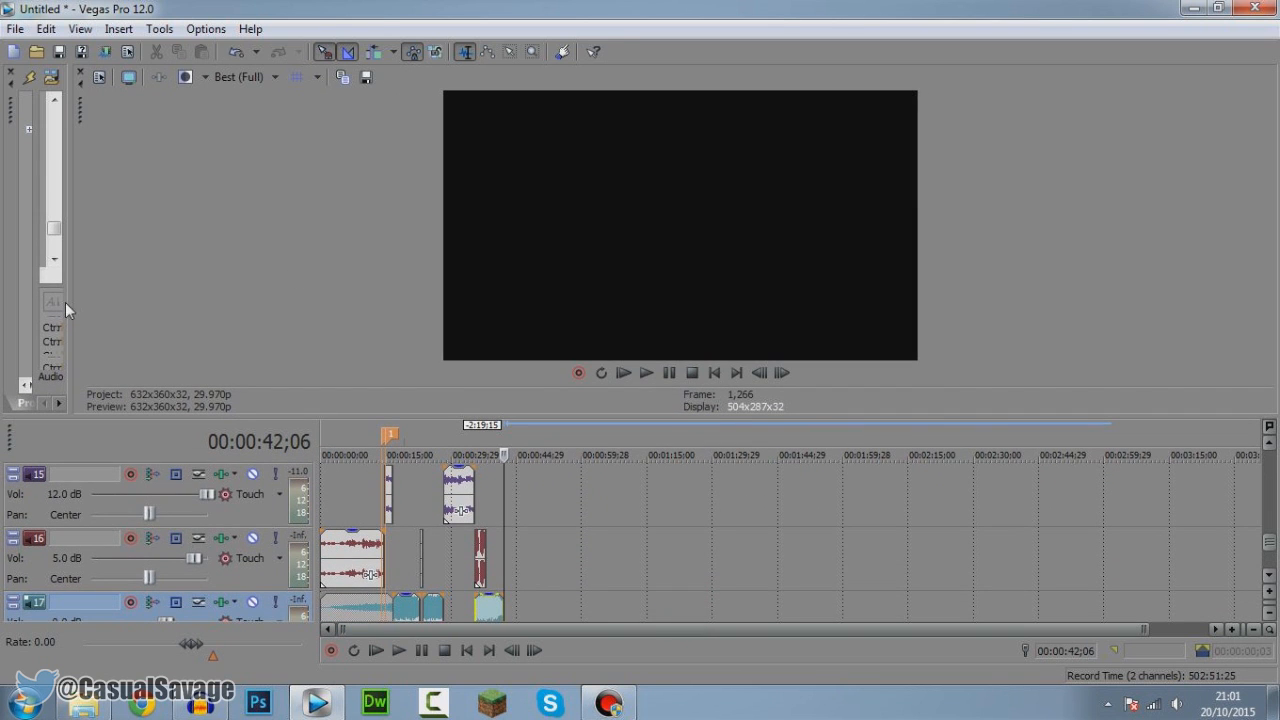
{"action": "left_click_drag", "start_coordinate": [66, 309], "coordinate": [635, 321]}
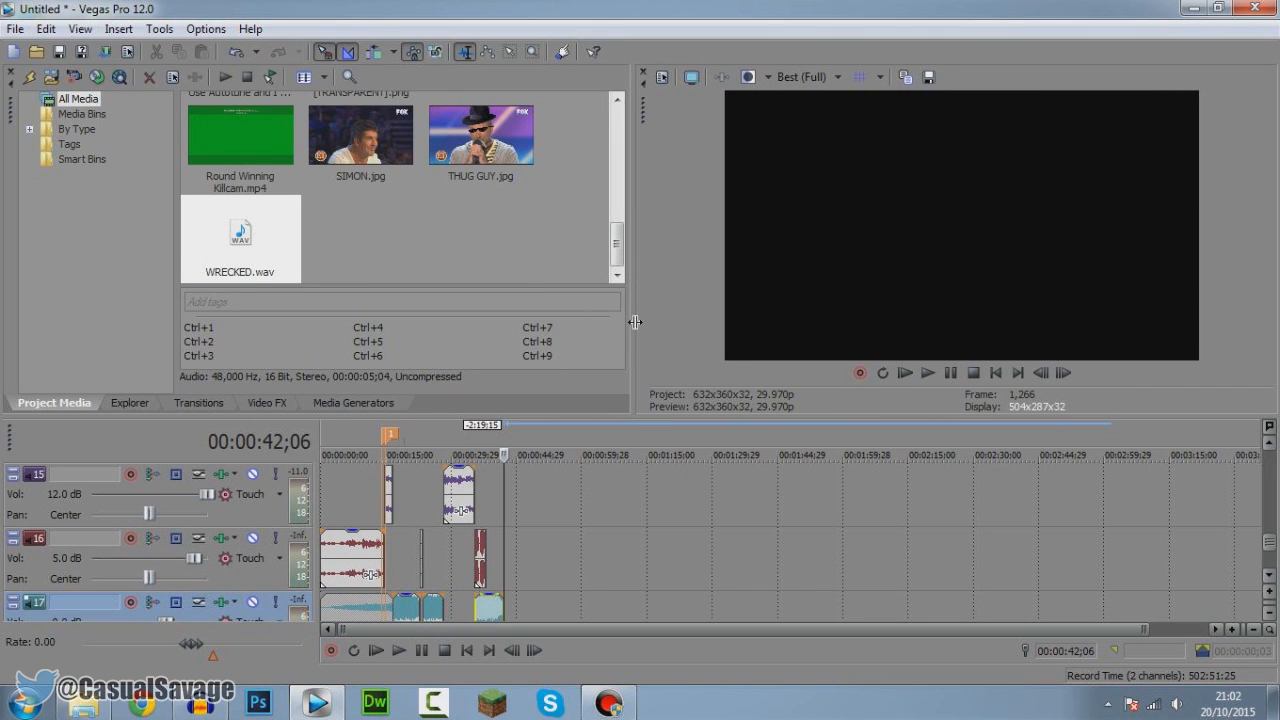
Step: Expand the timeline area to examine the tracks of the finished edit, and restore the media and preview areas
{"action": "double_click", "coordinate": [830, 416]}
{"action": "mouse_move", "coordinate": [1272, 437]}
{"action": "left_mouse_down"}
{"action": "mouse_move", "coordinate": [1277, 185]}
{"action": "mouse_move", "coordinate": [1277, 439]}
{"action": "left_mouse_up"}
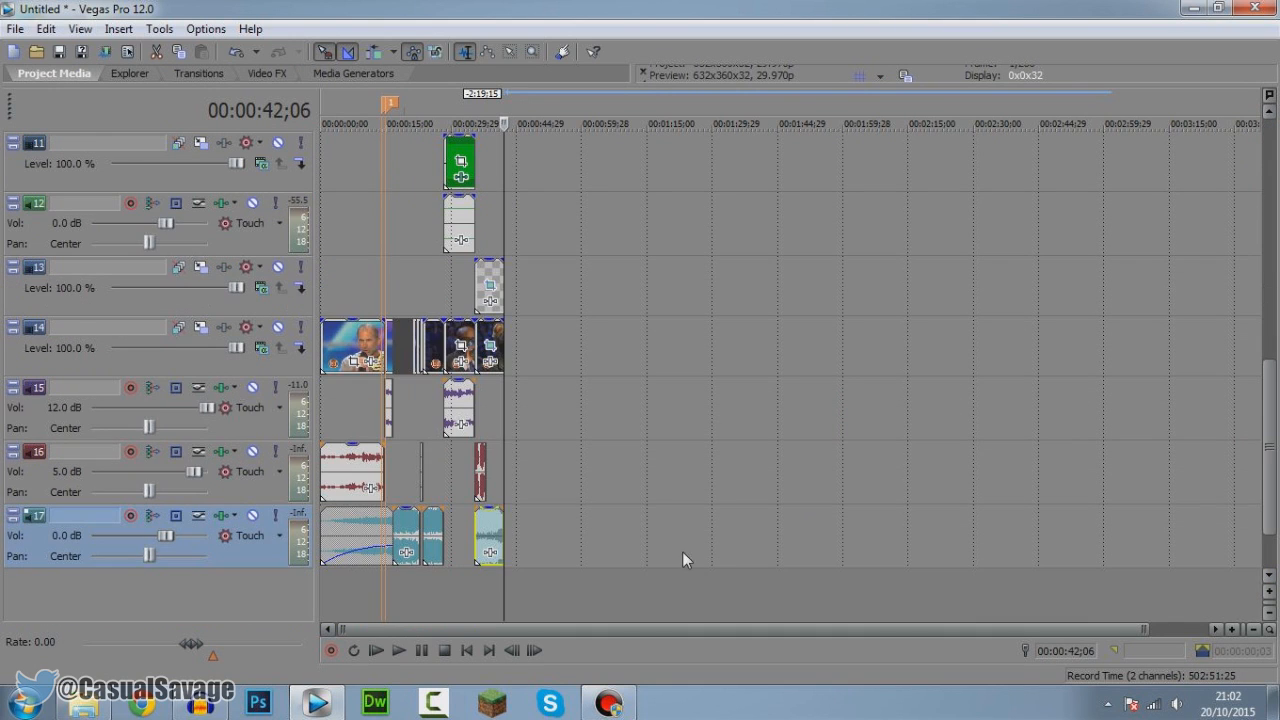
{"action": "left_click_drag", "start_coordinate": [623, 86], "coordinate": [630, 431]}
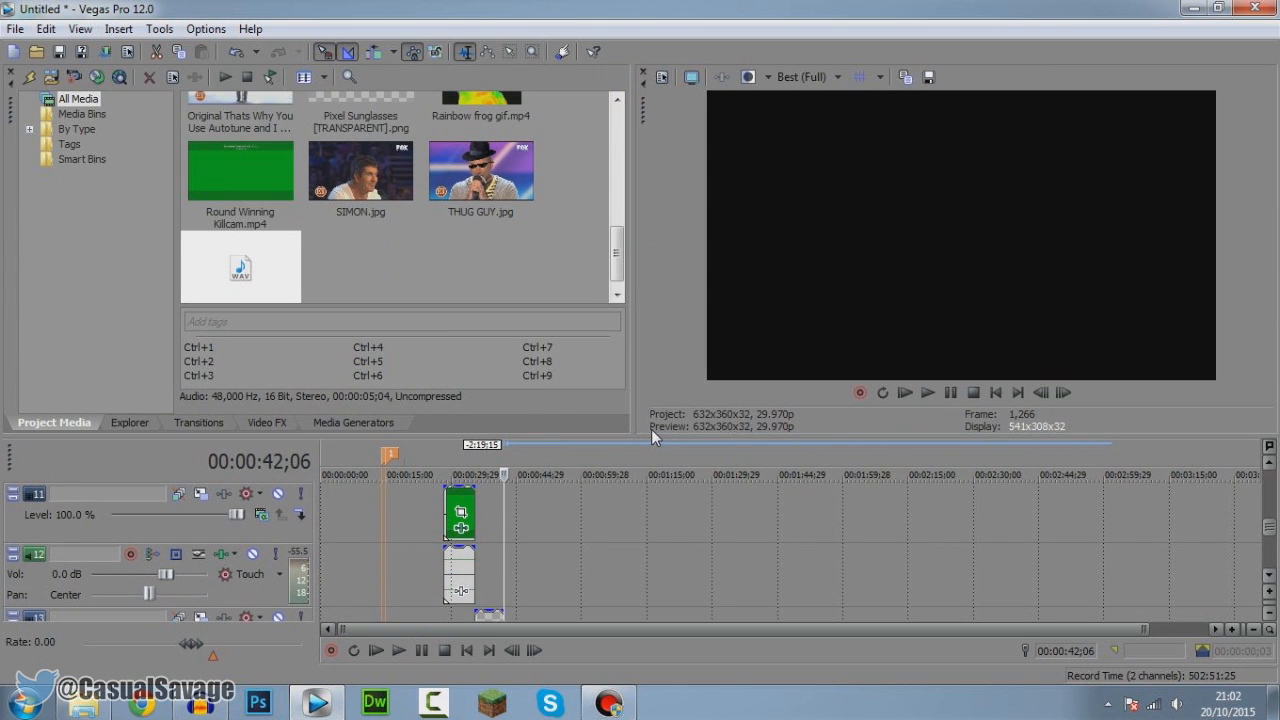